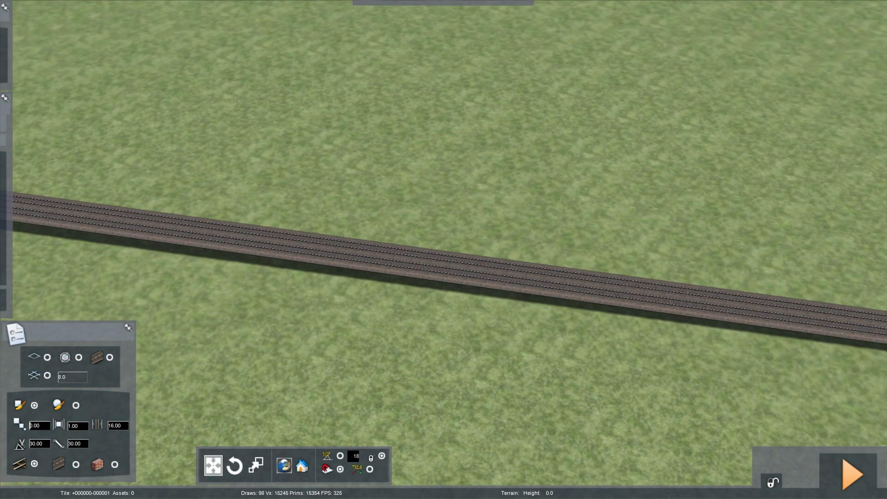
# Set the terrain brush size to 100 for working along the raised double track.
pyautogui.write('10')
pyautogui.press('Down')
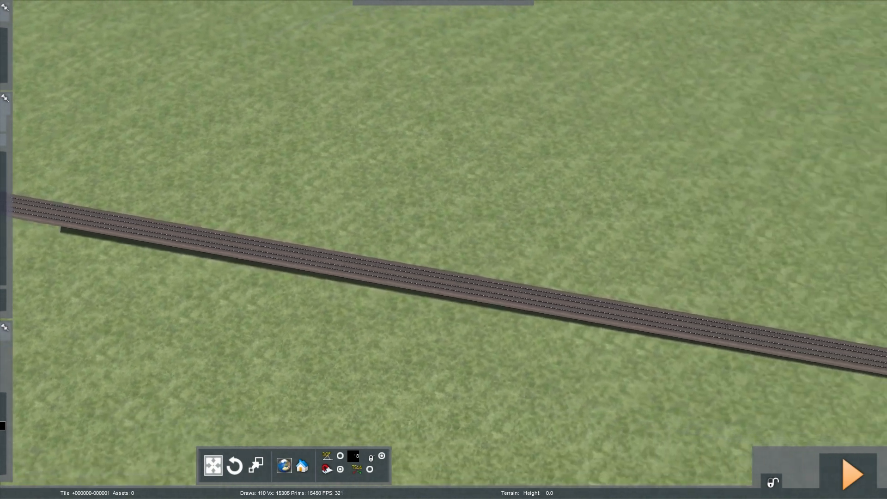
pyautogui.press('Up')
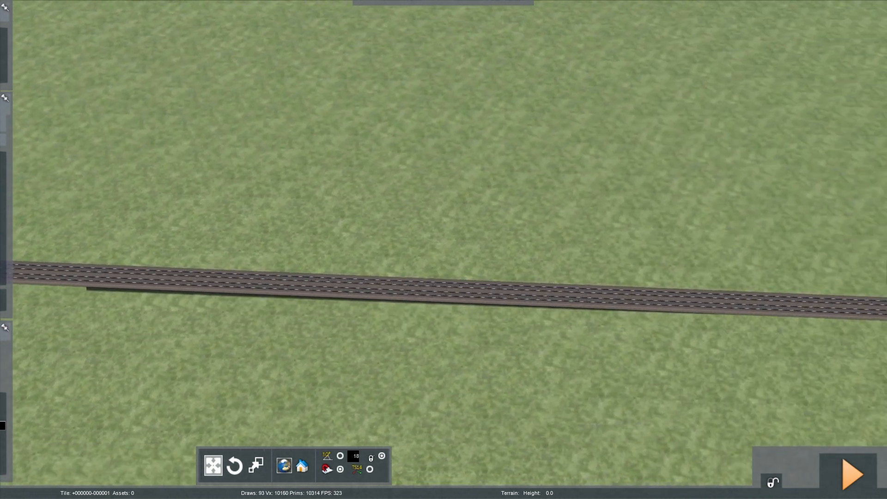
pyautogui.press('Down')
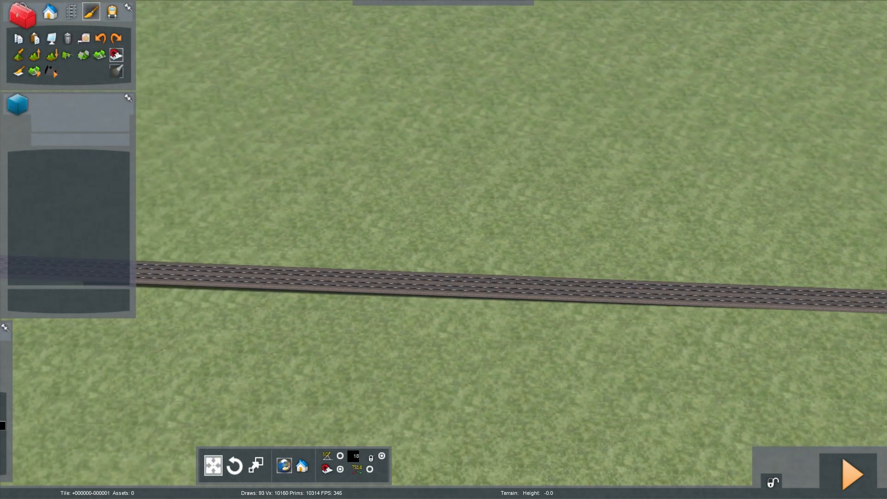
pyautogui.press('Up')
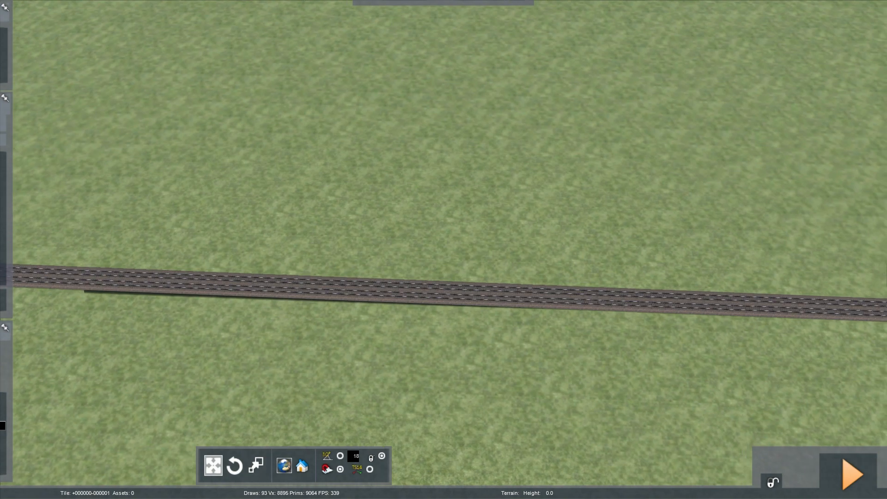
pyautogui.moveTo(6, 46)
pyautogui.press('Up')
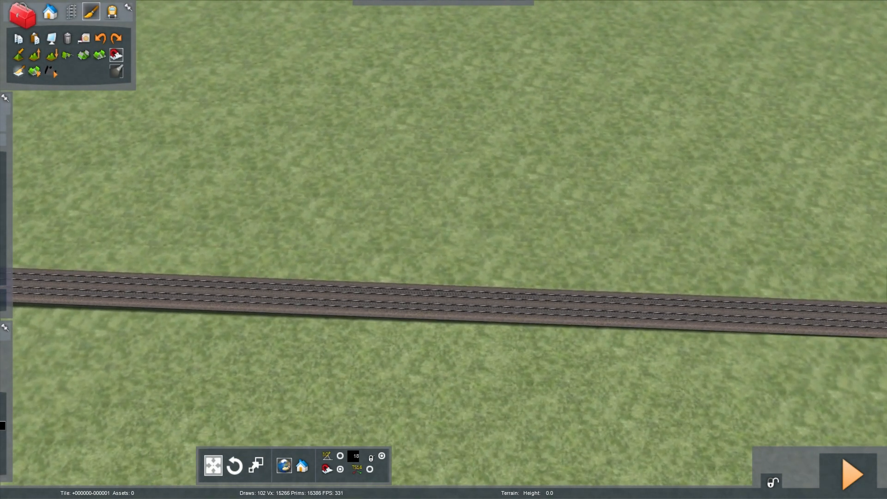
pyautogui.press('Up')
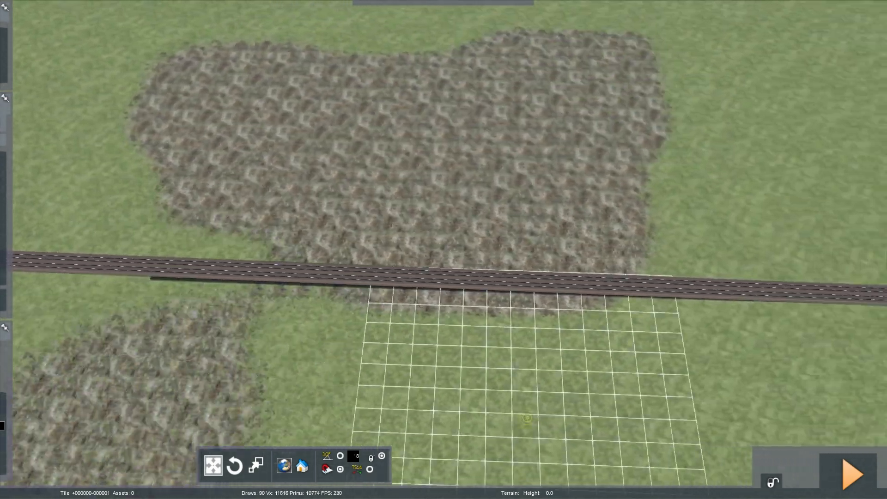
pyautogui.moveTo(527, 419)
pyautogui.mouseDown()
pyautogui.moveTo(653, 233)
pyautogui.moveTo(118, 139)
pyautogui.moveTo(258, 75)
pyautogui.moveTo(248, 81)
pyautogui.mouseUp()
pyautogui.hotkey('ctrl', 'z')
pyautogui.hotkey('ctrl', 'z')
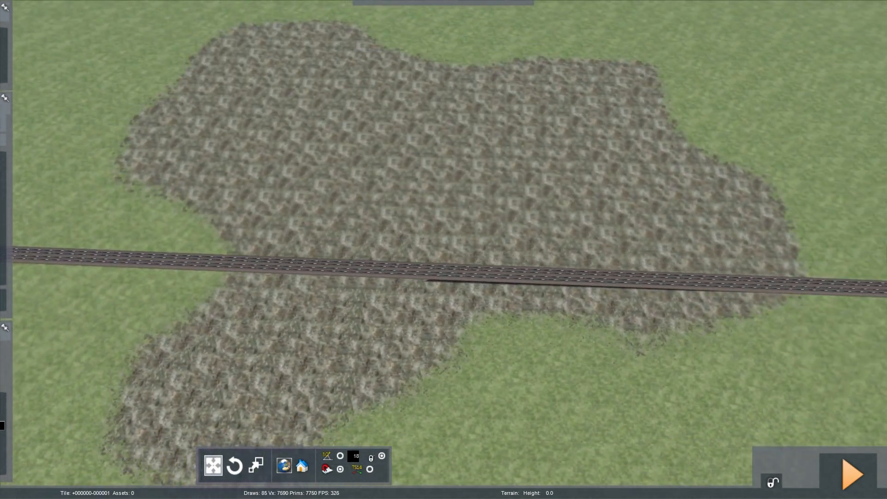
pyautogui.hotkey('ctrl', 'z')
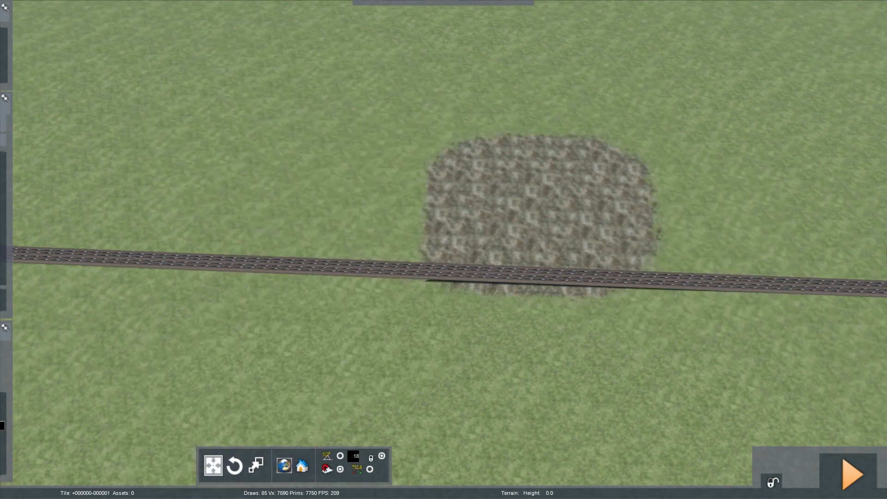
pyautogui.press('Up')
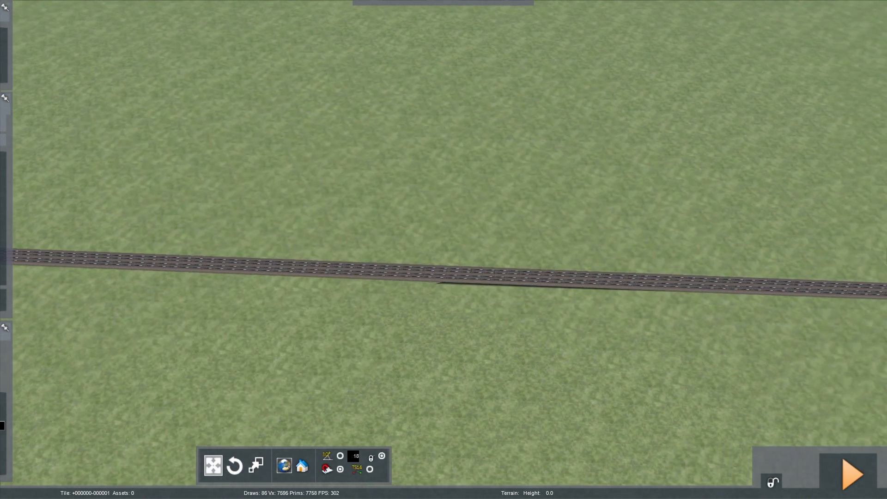
# Raise the terrain to the height of the elevated double track with the terrain-to-track tool, forming an embankment along the line.
pyautogui.click(116, 55)
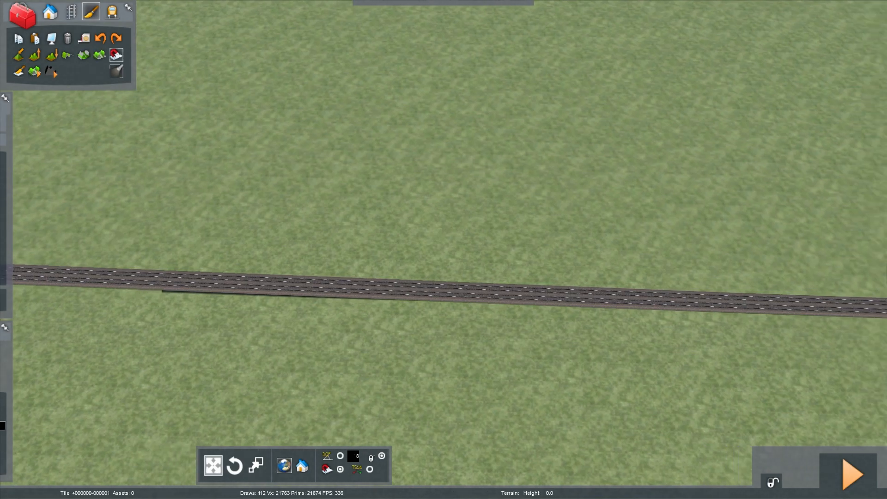
pyautogui.press('Left')
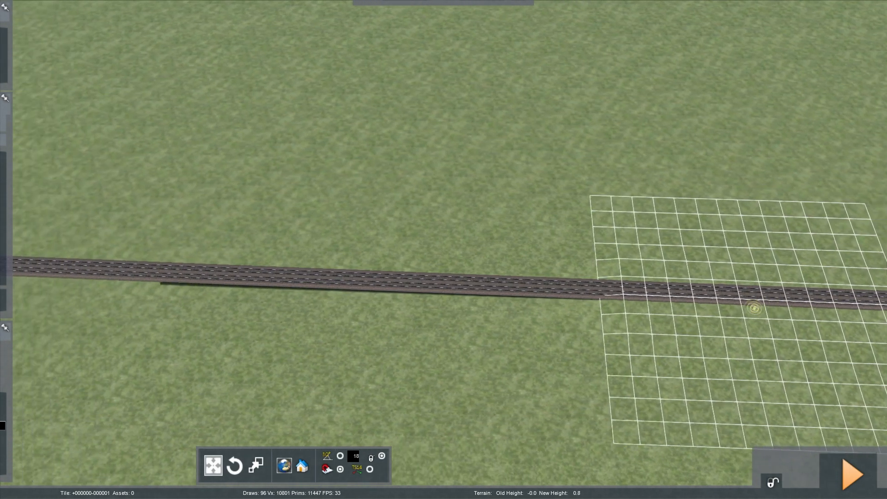
pyautogui.moveTo(753, 307); pyautogui.dragTo(735, 222, button='right')
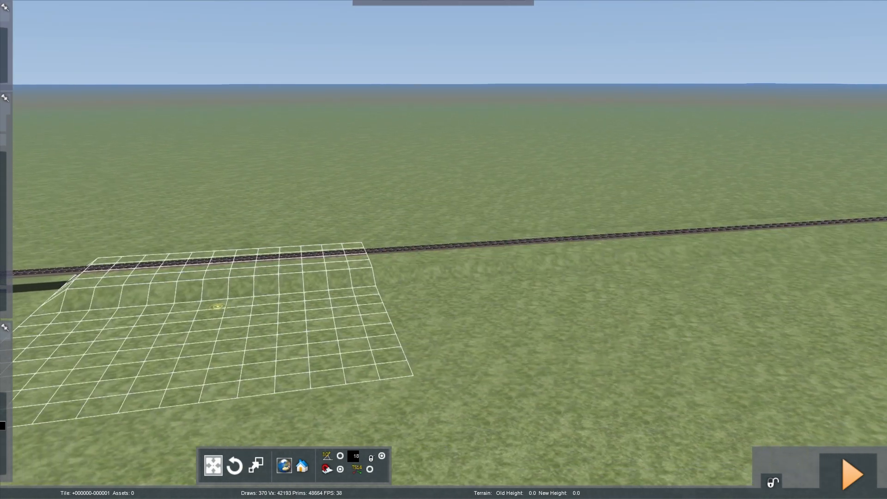
pyautogui.moveTo(347, 260); pyautogui.dragTo(444, 254, button='right')
pyautogui.press('Right')
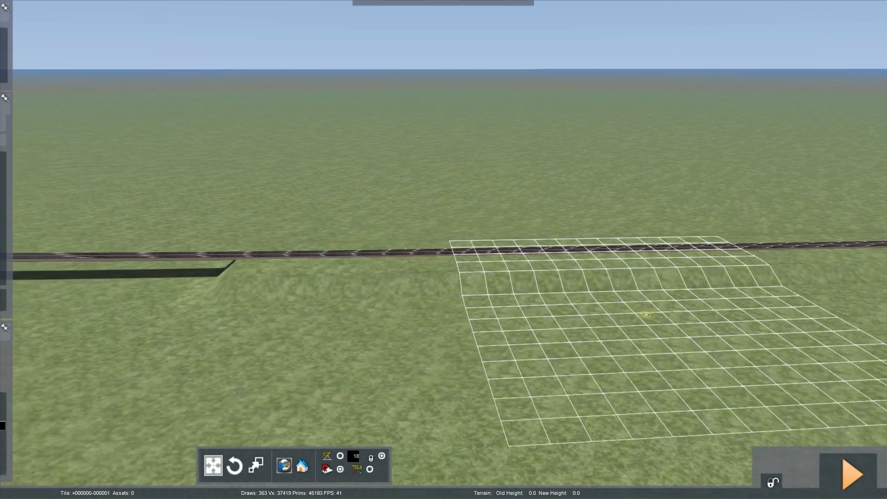
pyautogui.moveTo(375, 254); pyautogui.dragTo(250, 324, button='right')
pyautogui.press('Up')
pyautogui.press('Right')
pyautogui.moveTo(485, 325); pyautogui.dragTo(485, 286, button='right')
pyautogui.press('Down')
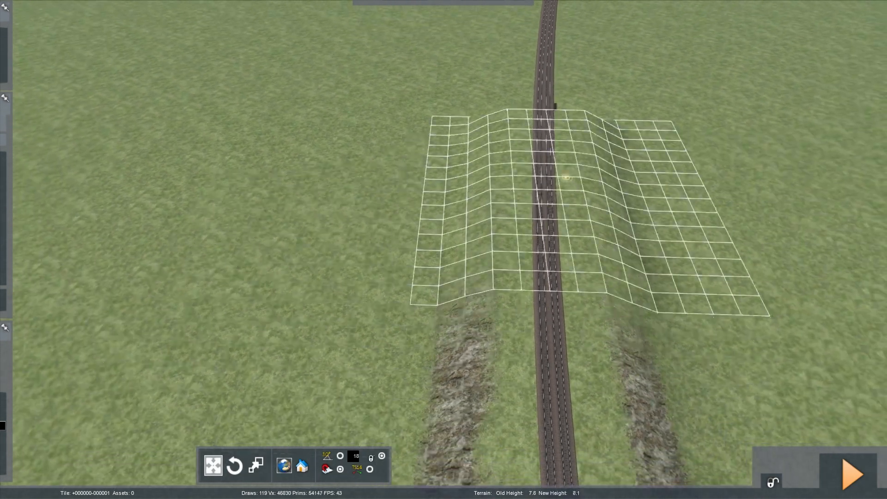
pyautogui.moveTo(566, 178); pyautogui.dragTo(531, 188, button='right')
pyautogui.press('Down')
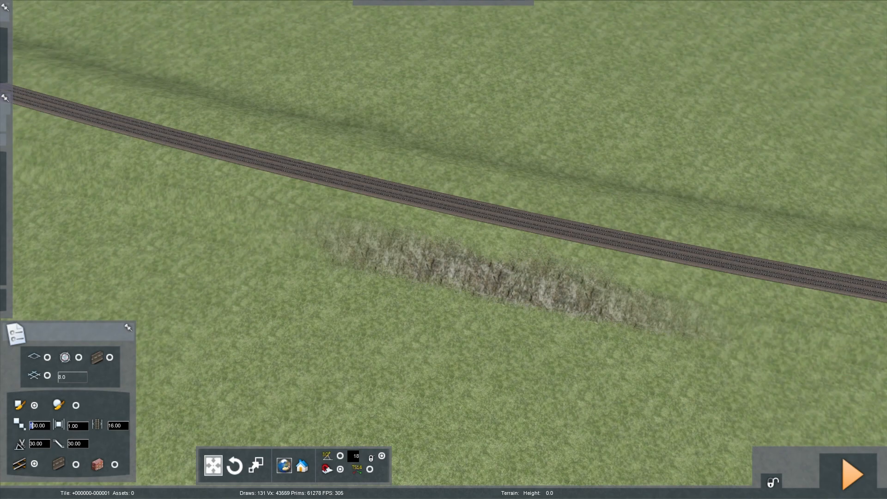
# Set the terrain brush size to 200 and widen the embankment into gentler slopes along the curved track.
pyautogui.press('Down')
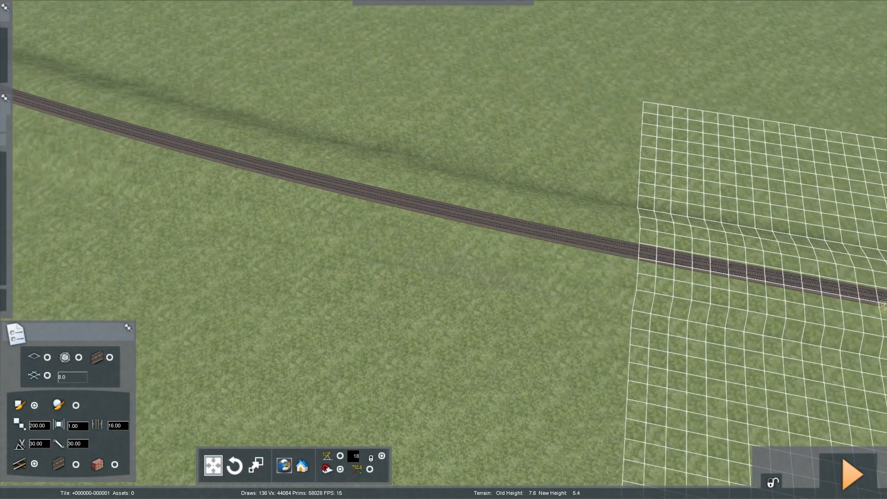
pyautogui.press('Down')
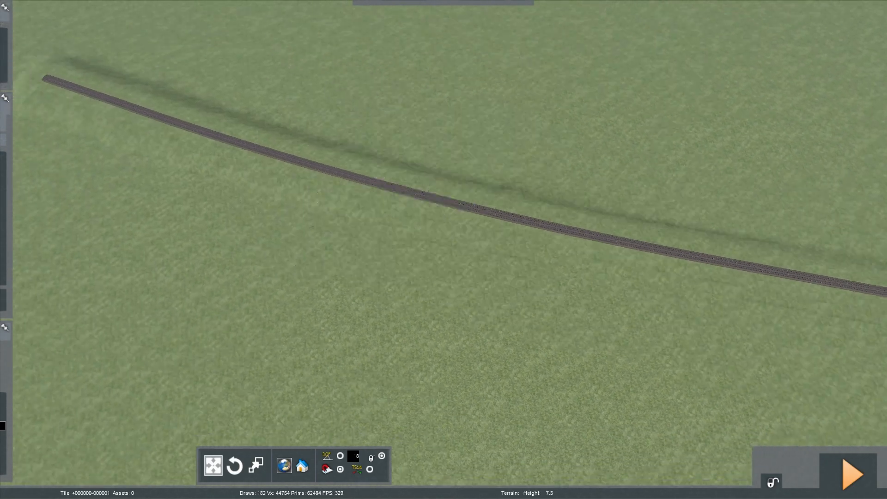
pyautogui.moveTo(183, 113); pyautogui.dragTo(290, 123, button='right')
pyautogui.rightClick(684, 402)
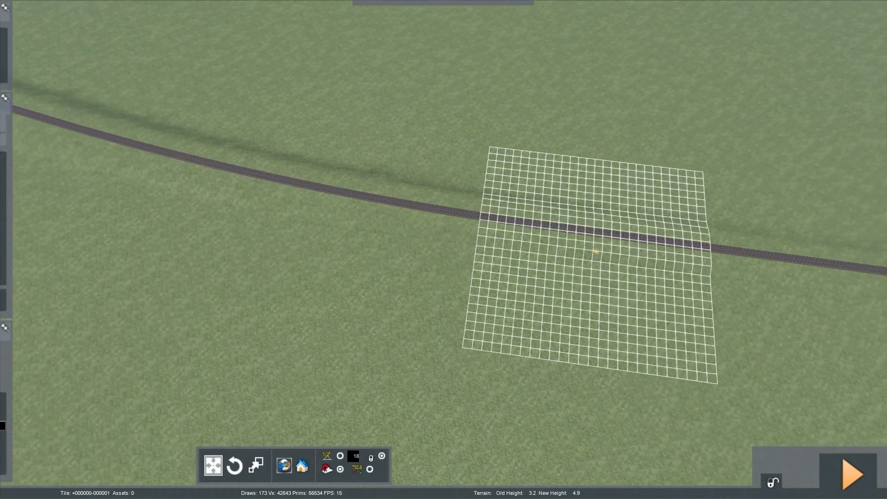
pyautogui.rightClick(595, 251)
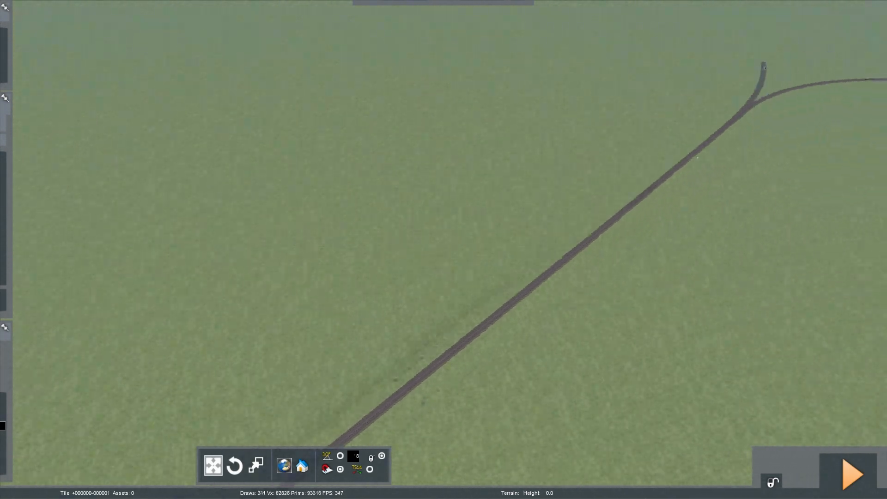
# Inspect the embankment from ground level and follow the double track along to the diverging junction.
pyautogui.press('Up')
pyautogui.moveTo(603, 169); pyautogui.dragTo(286, 225, button='right')
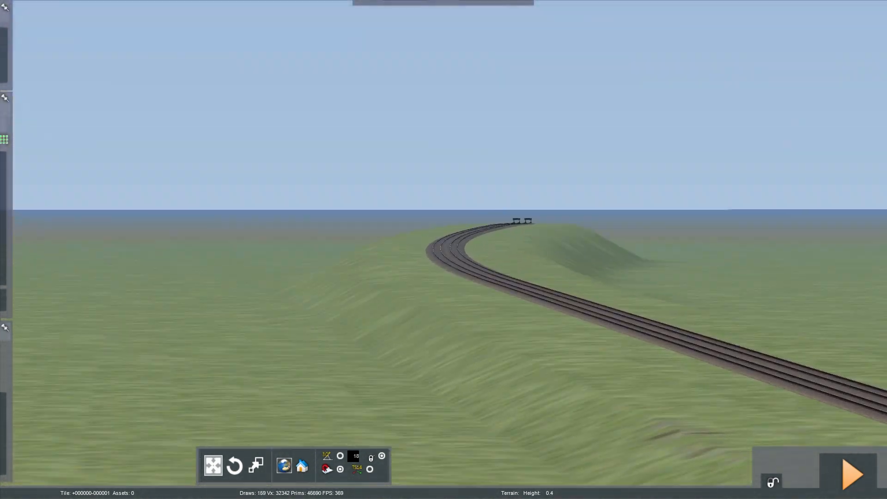
pyautogui.press('Right')
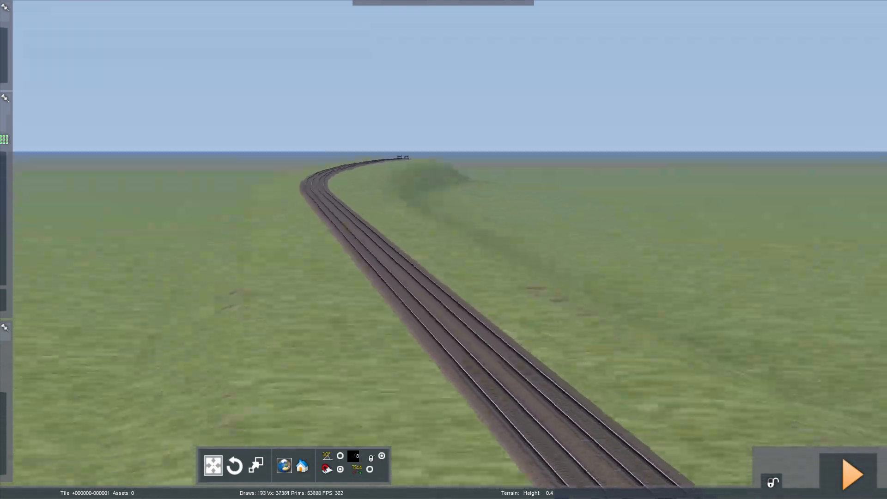
pyautogui.press('Up')
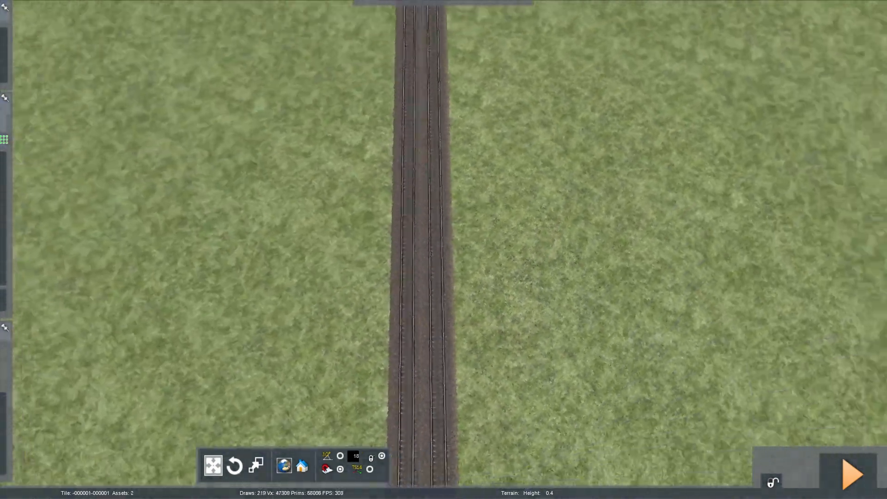
pyautogui.moveTo(336, 214); pyautogui.dragTo(670, 226, button='right')
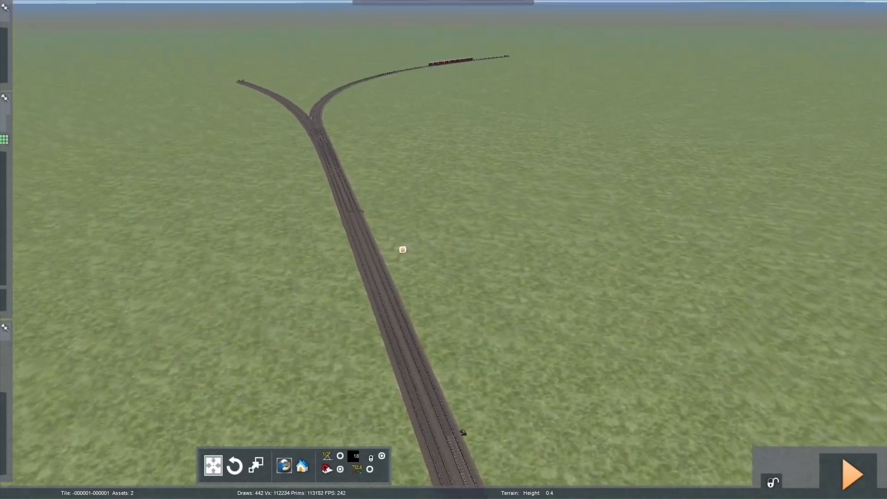
pyautogui.press('Up')
pyautogui.press('Up')
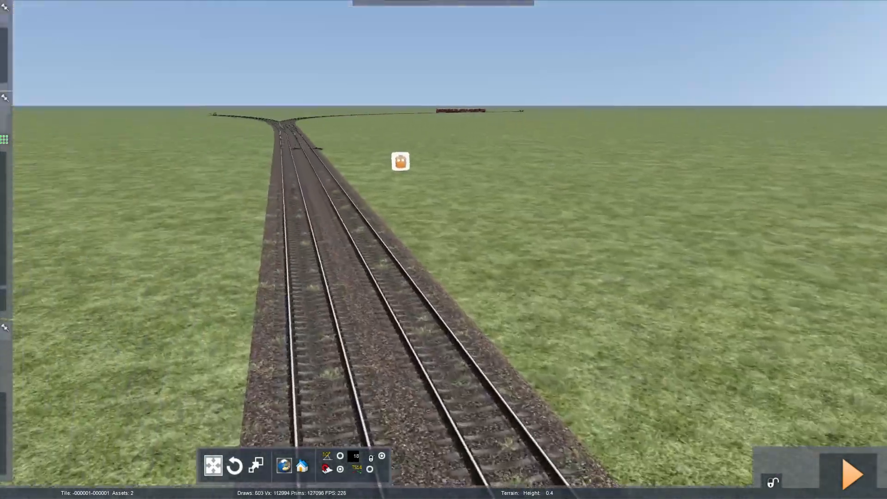
pyautogui.press('Up')
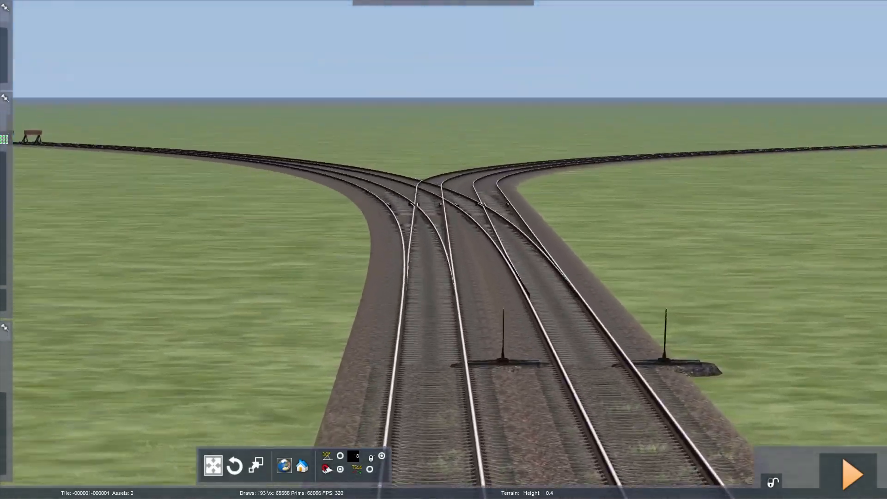
pyautogui.press('Up')
pyautogui.moveTo(444, 250); pyautogui.dragTo(443, 208, button='right')
pyautogui.press('Down')
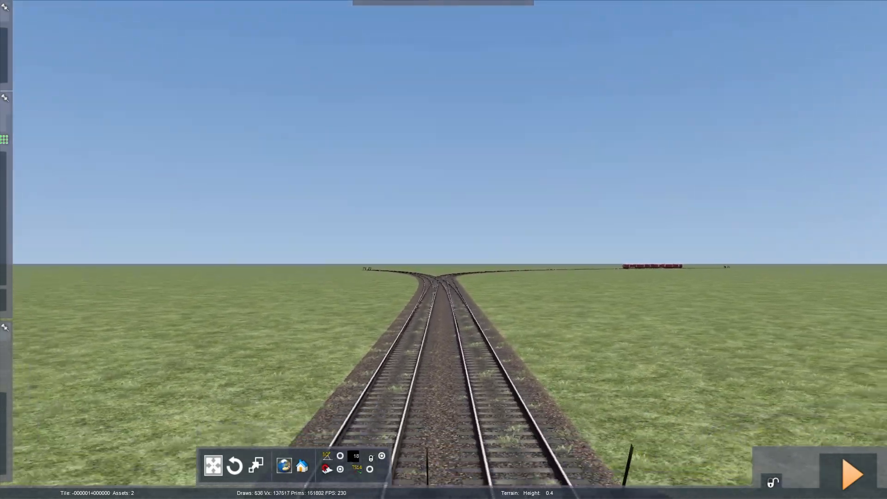
pyautogui.moveTo(443, 208); pyautogui.dragTo(441, 245, button='right')
pyautogui.press('Down')
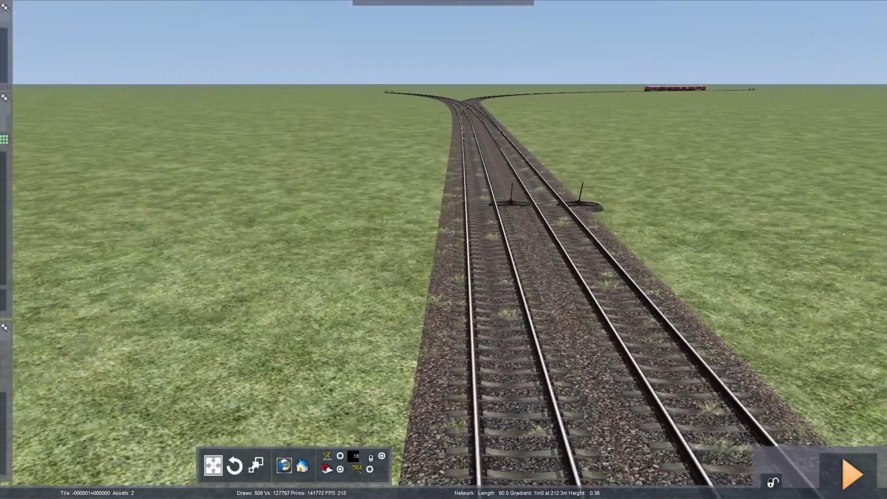
# List the Track Infrastructure assets and enable the UKLEDsignals01 set from provider RSC in the object set filter.
pyautogui.moveTo(5, 120)
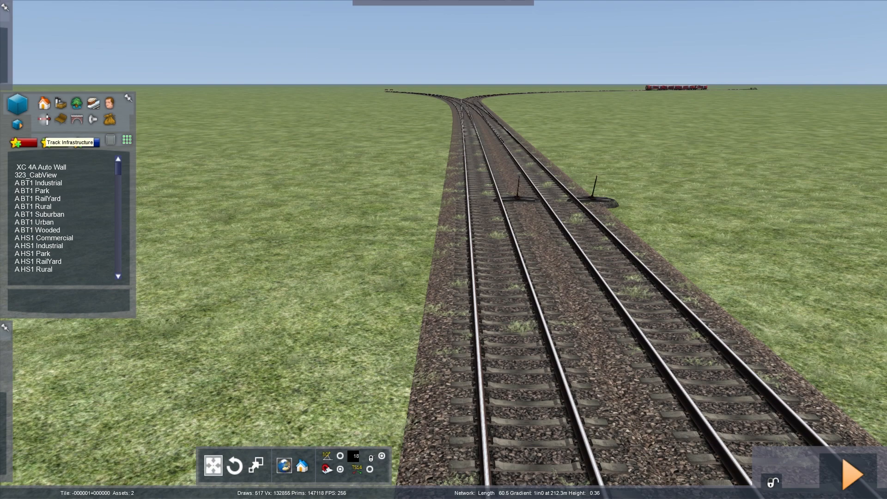
pyautogui.click(44, 119)
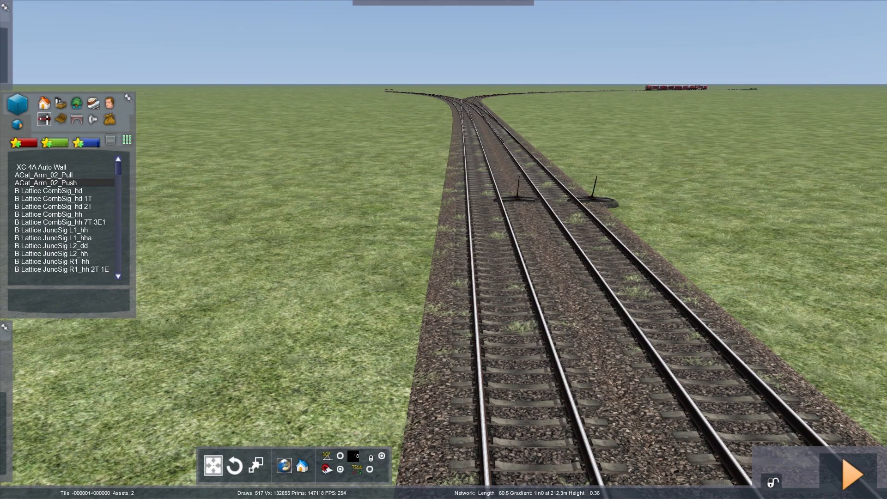
pyautogui.click(17, 125)
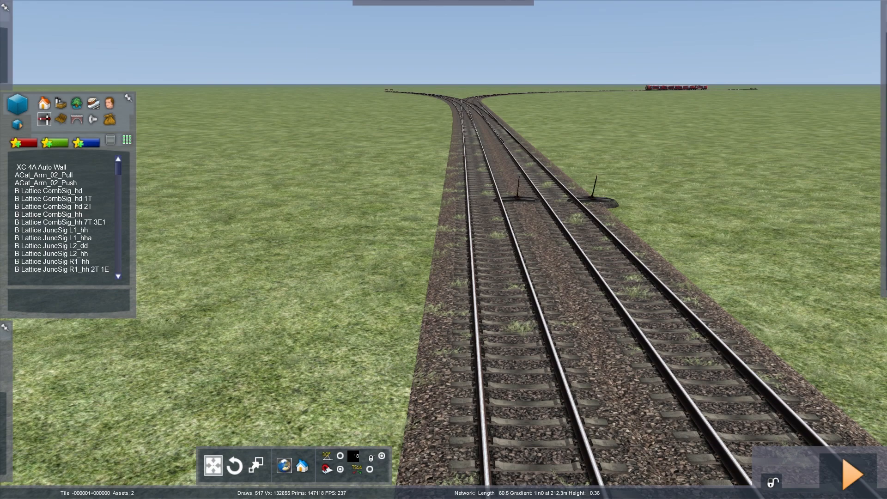
pyautogui.click(865, 53)
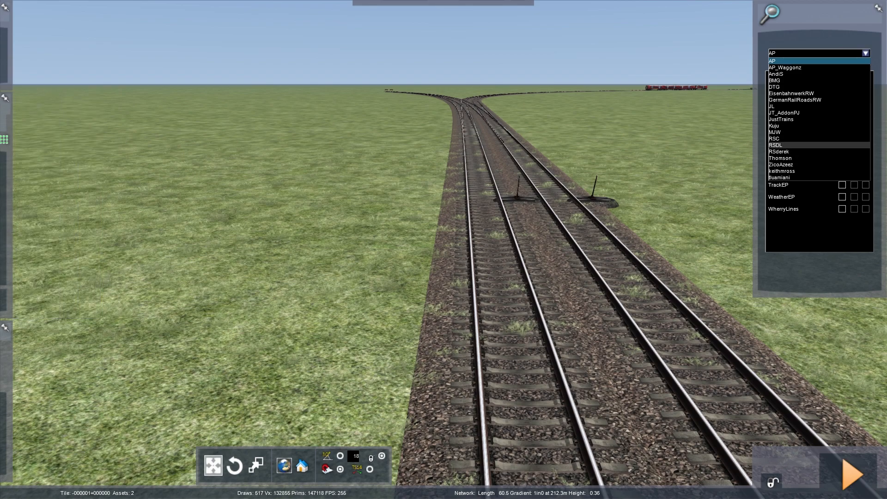
pyautogui.click(782, 138)
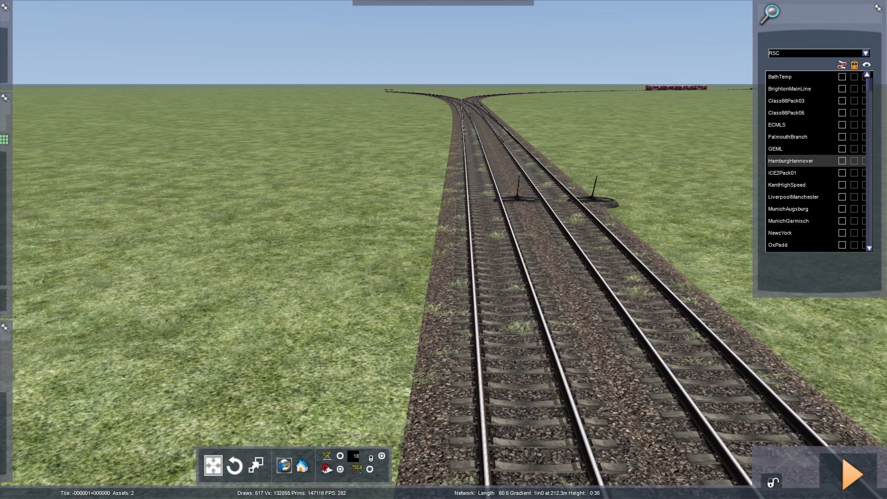
pyautogui.scroll(-1, 816, 162)
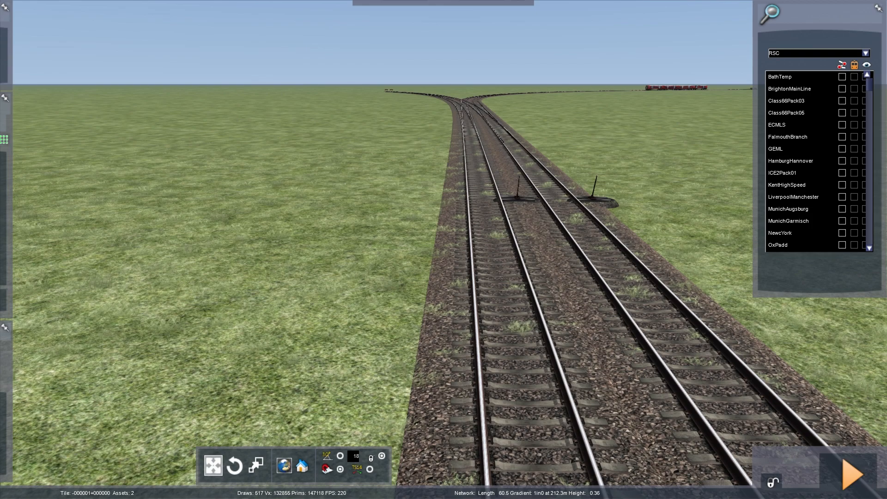
pyautogui.scroll(-6, 816, 162)
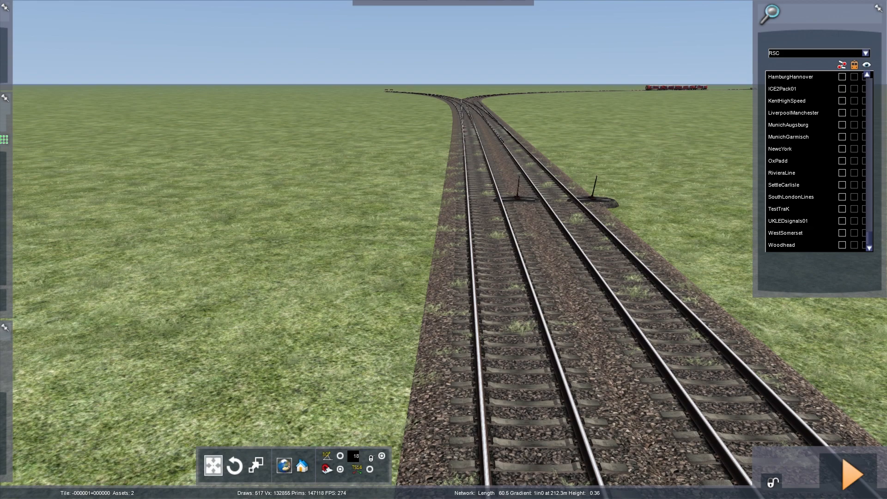
pyautogui.click(843, 221)
pyautogui.press('Up')
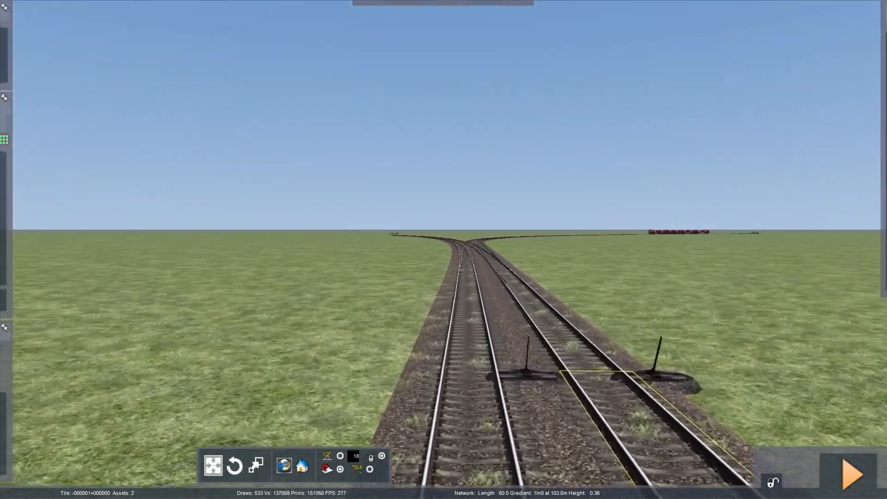
# Look through the Track Infrastructure assets for a suitable UK colour-light signal, comparing the UKpro and WCMLS entries.
pyautogui.press('Up')
pyautogui.press('Down')
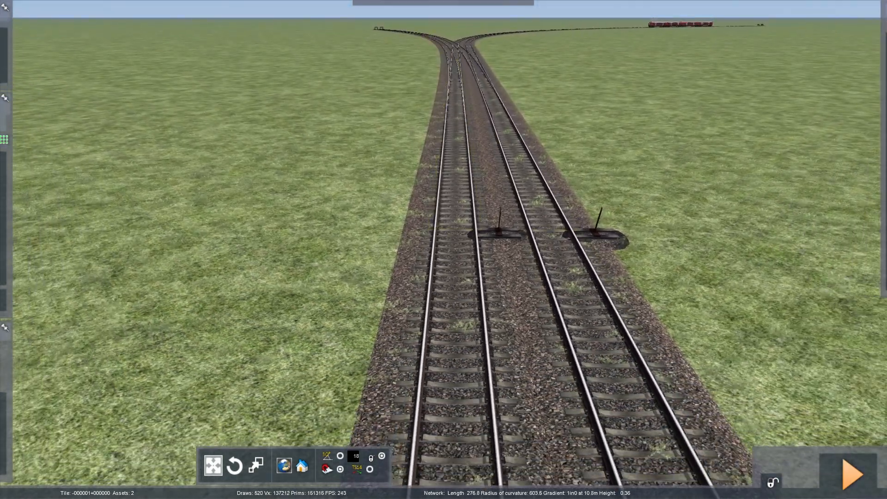
pyautogui.moveTo(6, 204)
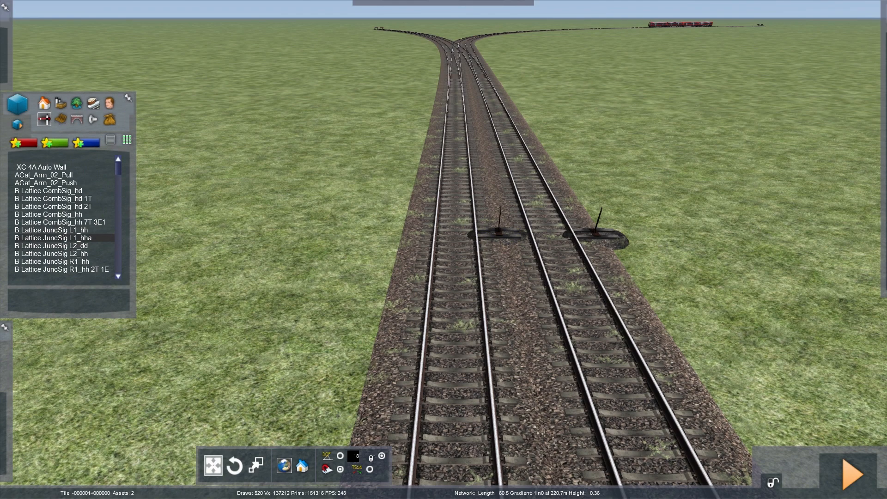
pyautogui.scroll(-6, 65, 215)
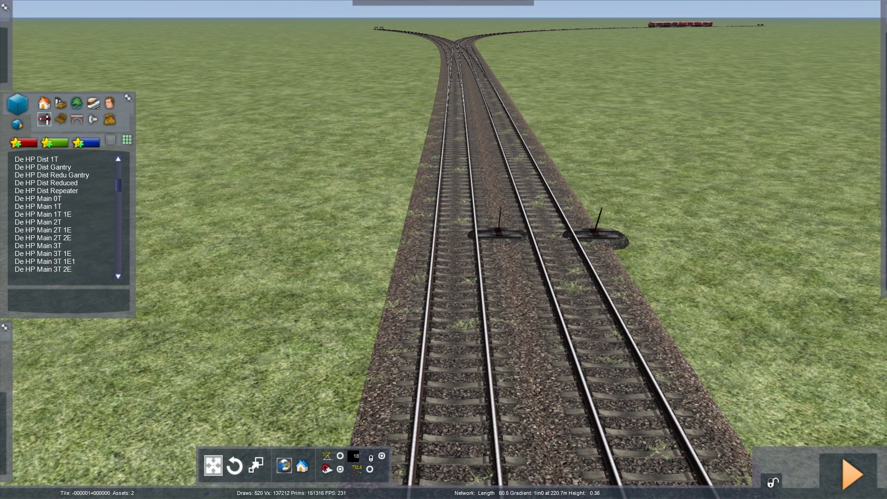
pyautogui.scroll(-10, 65, 215)
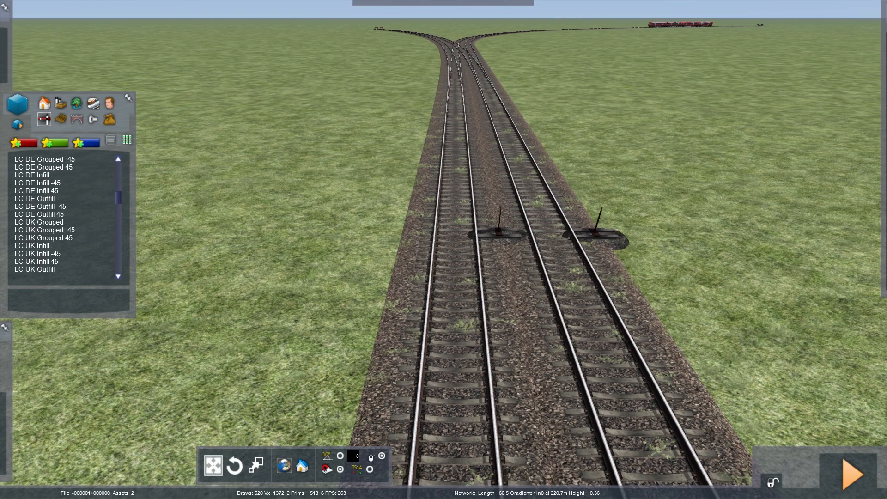
pyautogui.scroll(-5, 64, 215)
pyautogui.moveTo(444, 249)
pyautogui.mouseDown(button='right')
pyautogui.moveTo(578, 139)
pyautogui.moveTo(656, 144)
pyautogui.moveTo(379, 220)
pyautogui.mouseUp(button='right')
pyautogui.scroll(2, 656, 143)
pyautogui.scroll(-5, 416, 208)
pyautogui.moveTo(64, 246)
pyautogui.scroll(2, 65, 245)
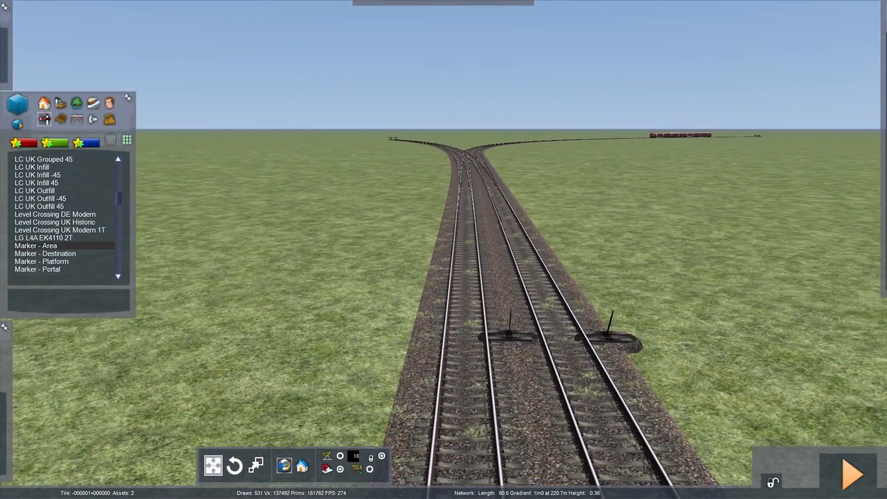
pyautogui.scroll(5, 64, 230)
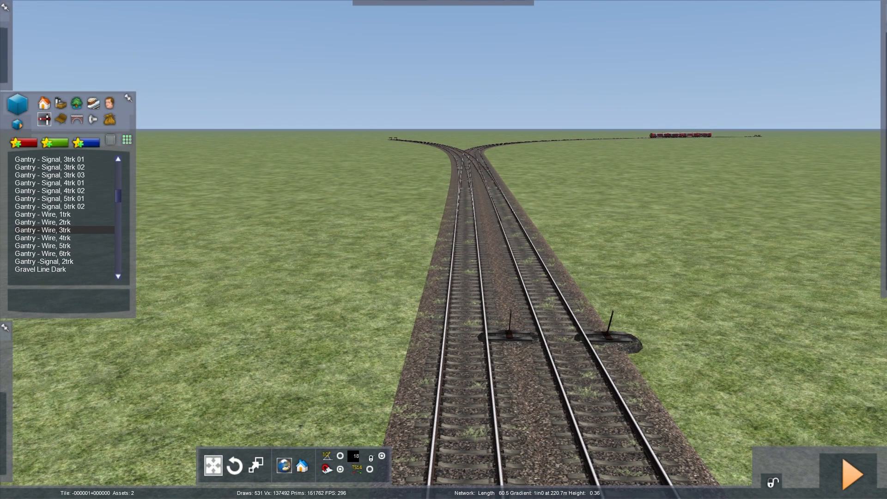
pyautogui.scroll(-3, 65, 230)
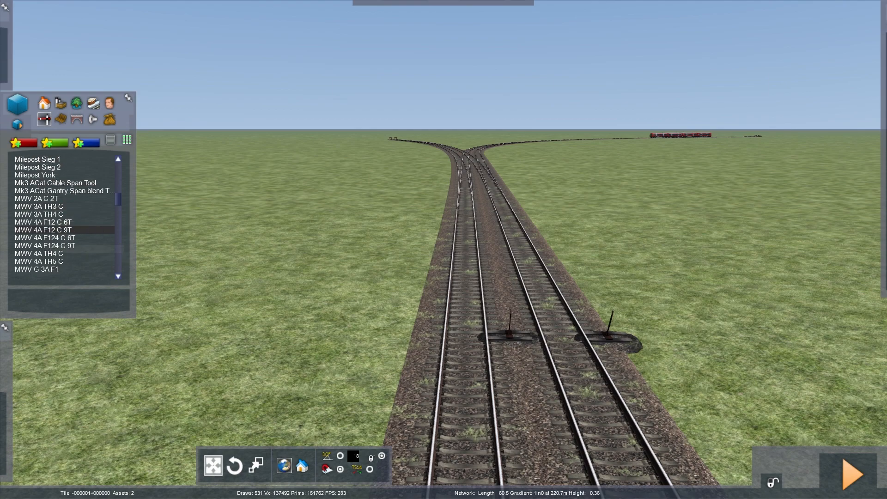
pyautogui.scroll(1, 65, 230)
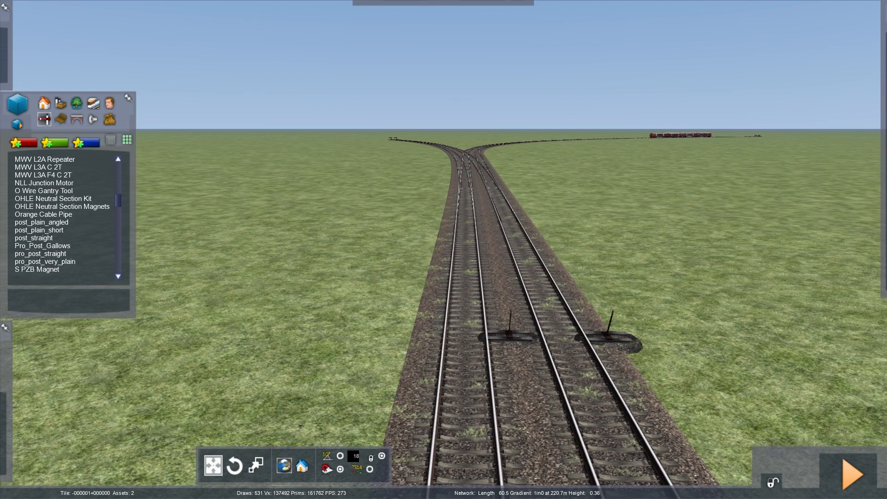
pyautogui.scroll(-10, 64, 215)
pyautogui.scroll(-5, 64, 214)
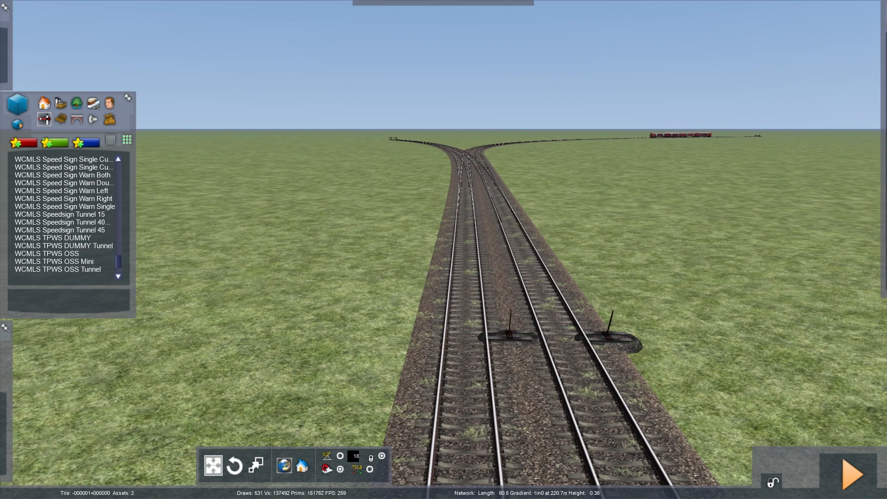
pyautogui.scroll(15, 64, 215)
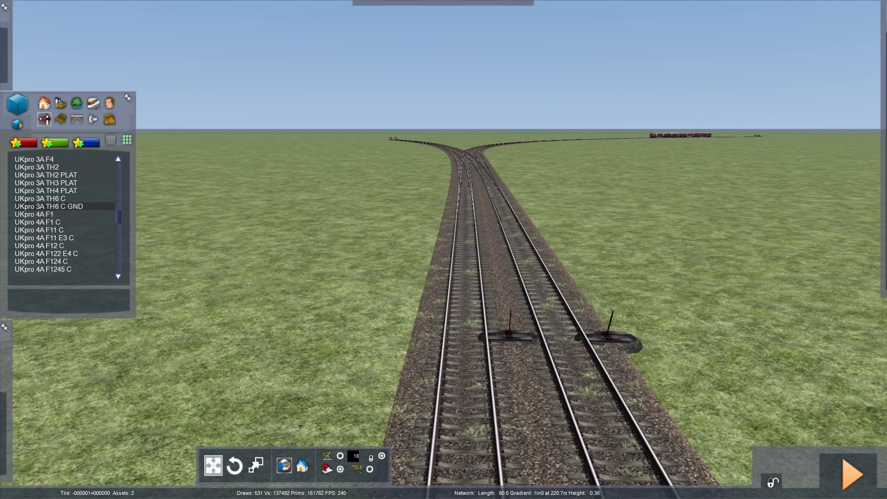
pyautogui.scroll(-10, 65, 214)
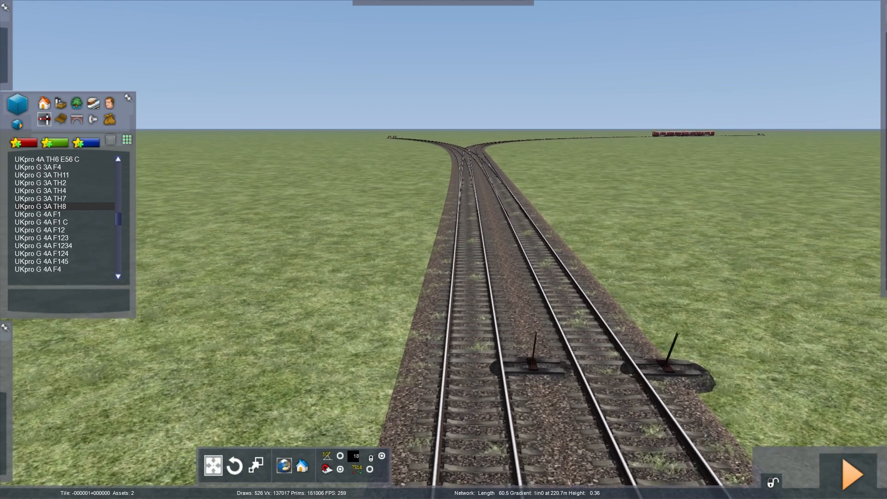
pyautogui.scroll(10, 65, 215)
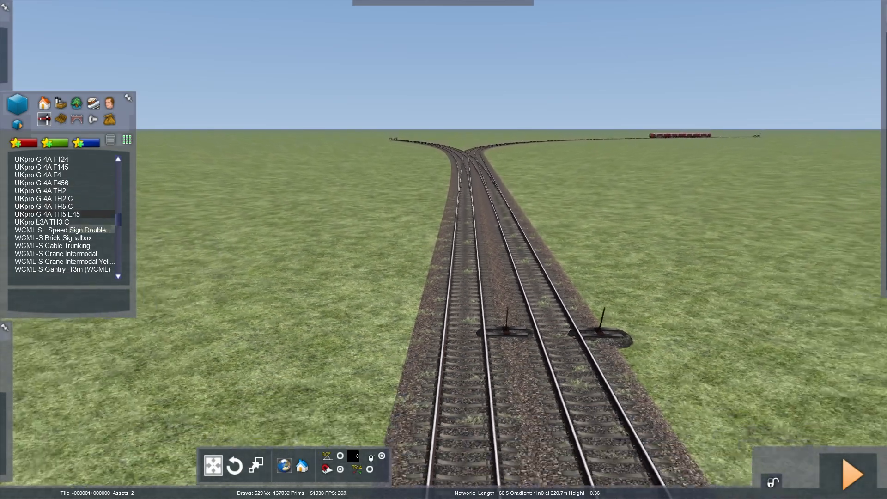
pyautogui.scroll(4, 64, 222)
pyautogui.scroll(-8, 64, 222)
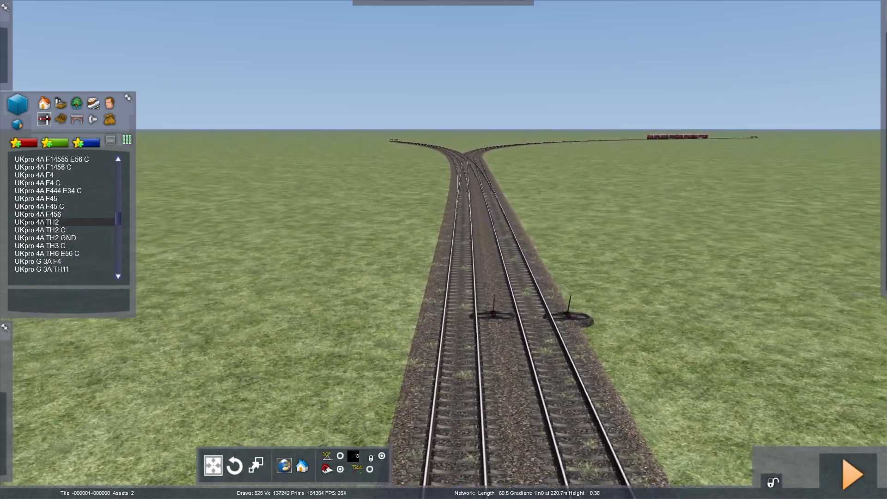
pyautogui.scroll(6, 65, 222)
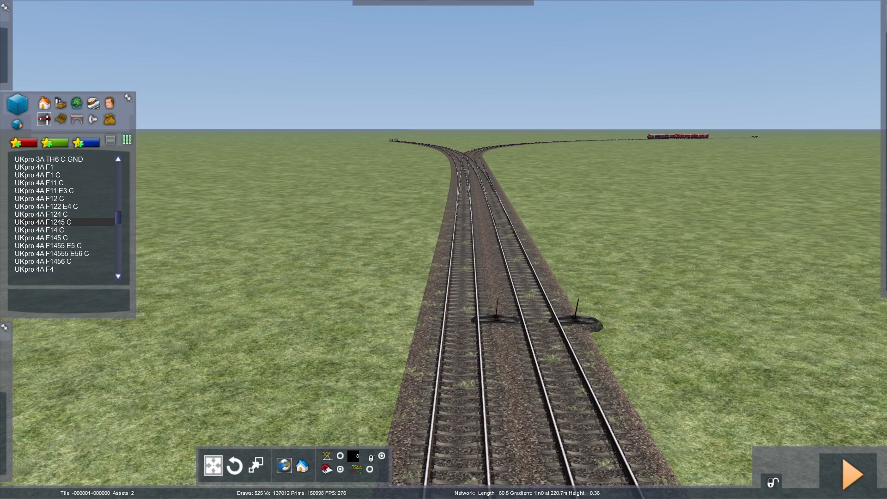
pyautogui.scroll(-10, 64, 222)
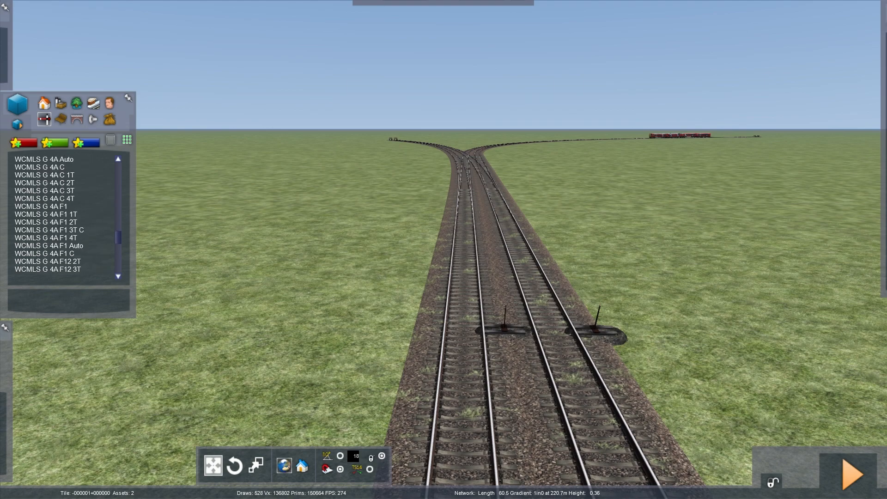
# Try the WCMLS G 4A F1 2T signal beside the double track near the junction and discard it.
pyautogui.press('Up')
pyautogui.press('Left')
pyautogui.click(46, 222)
pyautogui.moveTo(444, 249); pyautogui.dragTo(442, 328, button='right')
pyautogui.press('Up')
pyautogui.press('Down')
pyautogui.press('Up')
pyautogui.press('Delete')
pyautogui.press('Down')
pyautogui.press('Down')
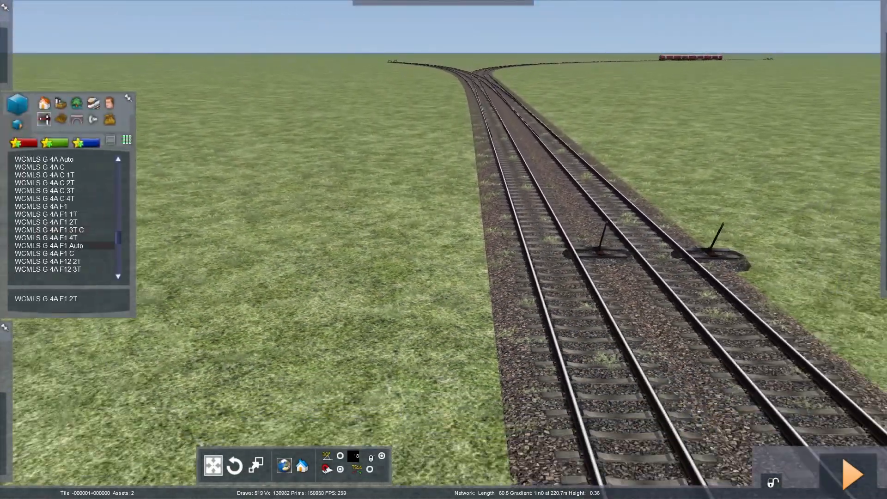
# Look through the WCMLS G L4A signal variants and go back along the double track to a stretch well before the junction.
pyautogui.scroll(-10, 88, 245)
pyautogui.press('Up')
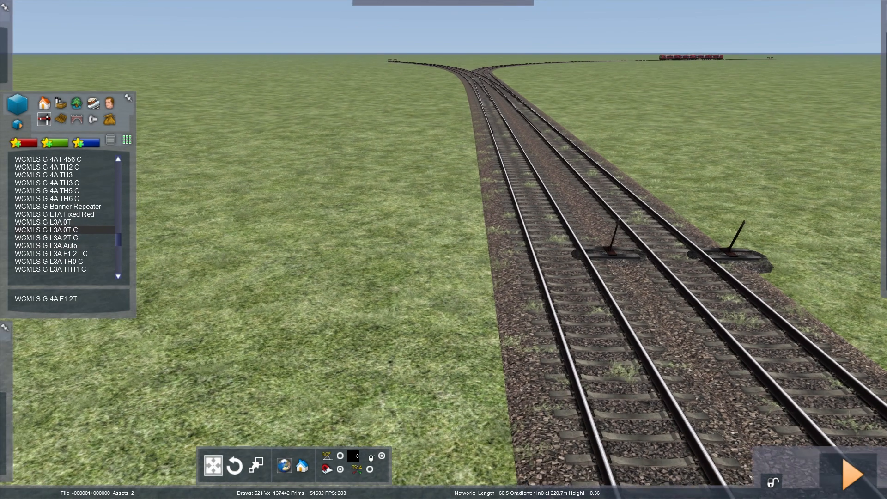
pyautogui.scroll(-5, 88, 230)
pyautogui.scroll(-6, 88, 226)
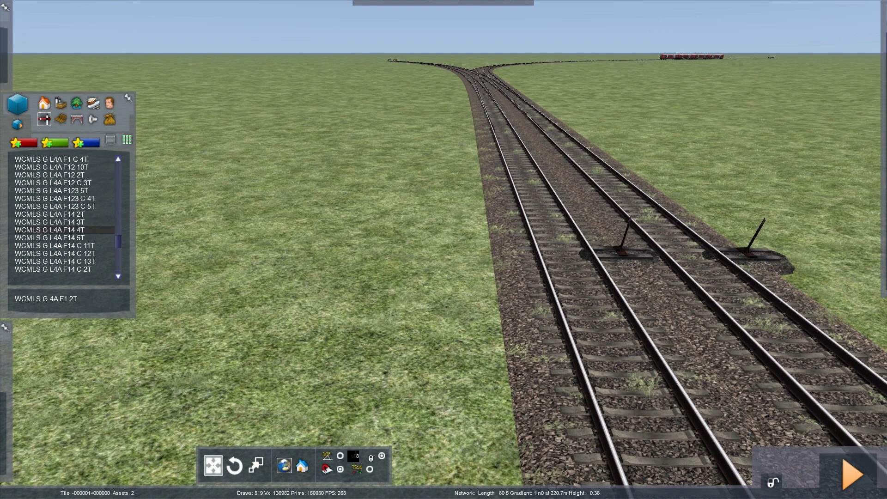
pyautogui.scroll(4, 88, 230)
pyautogui.press('Down')
pyautogui.moveTo(88, 229); pyautogui.dragTo(19, 324, button='right')
pyautogui.press('Up')
pyautogui.press('Down')
pyautogui.press('Right')
pyautogui.scroll(1, 92, 206)
pyautogui.press('Up')
pyautogui.press('Left')
pyautogui.press('Right')
pyautogui.press('Up')
pyautogui.press('Left')
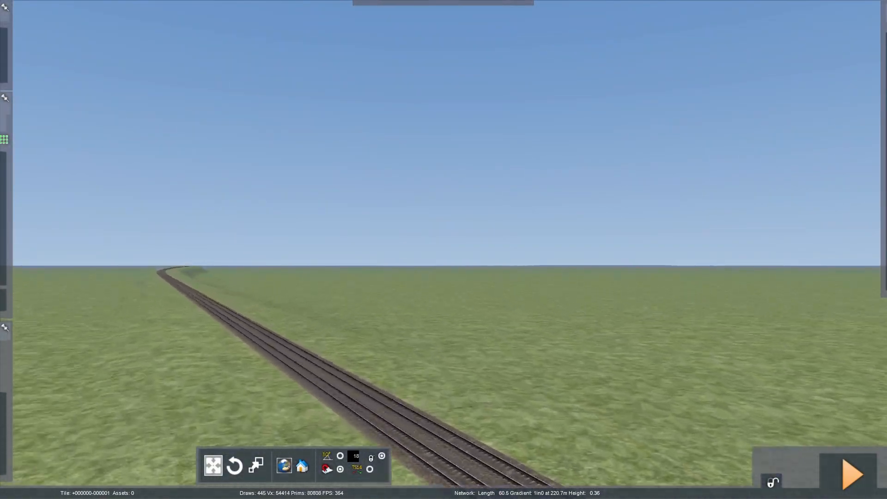
pyautogui.moveTo(443, 249); pyautogui.dragTo(865, 333, button='right')
pyautogui.press('Up')
pyautogui.press('Left')
# Try the WCMLS G L4A Auto signal on the grass beside the double track and discard it.
pyautogui.moveTo(3, 233)
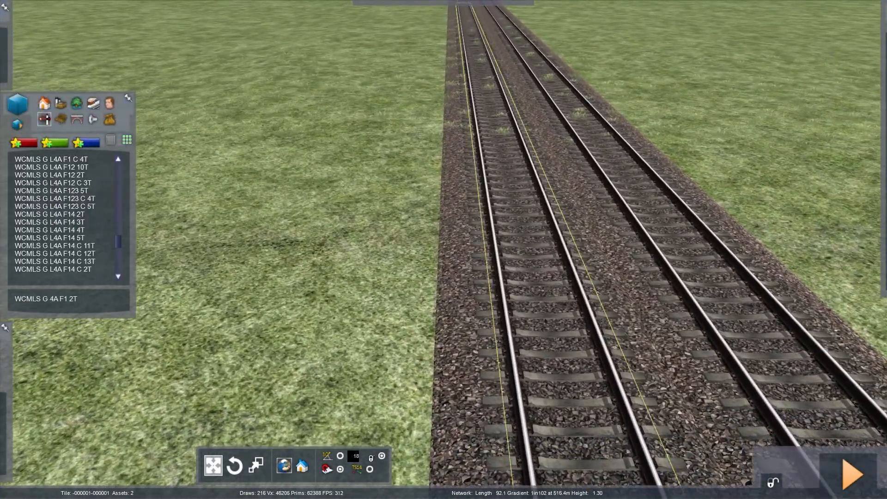
pyautogui.press('Down')
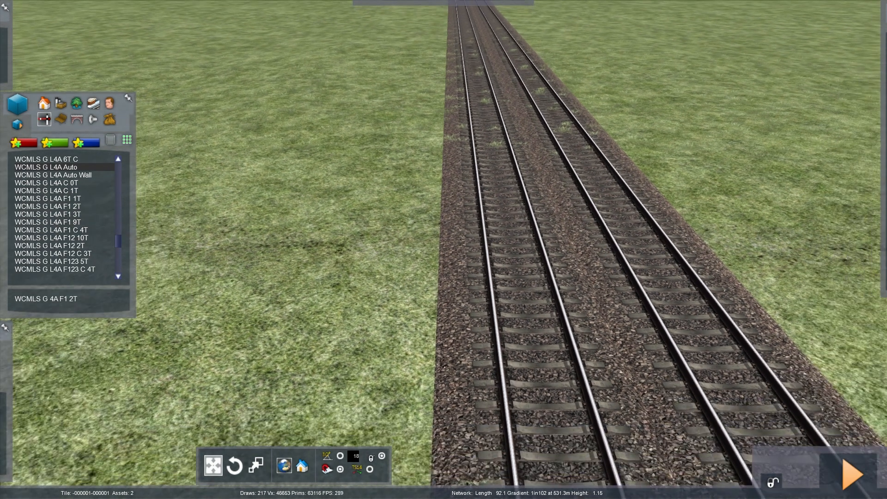
pyautogui.click(47, 167)
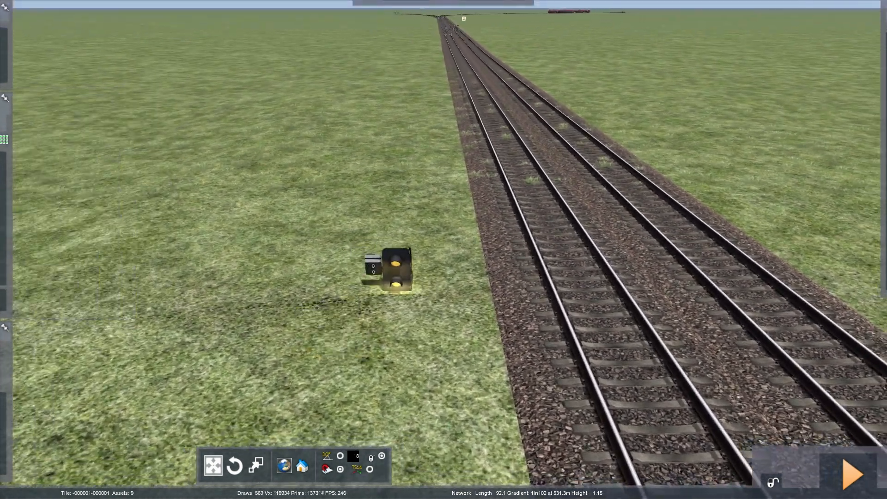
pyautogui.rightClick(389, 273)
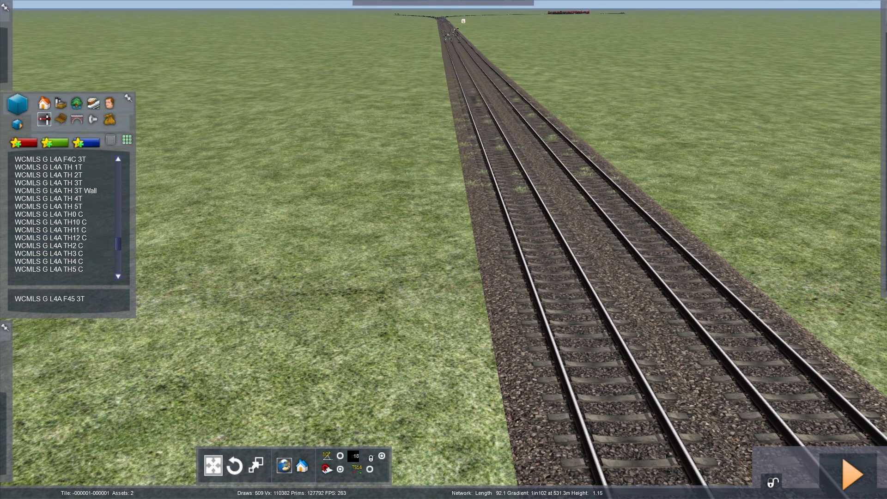
# Find the post-mounted WCMLS L4A signals in the asset list and select WCMLS L4A Auto.
pyautogui.scroll(-5, 62, 214)
pyautogui.scroll(-5, 63, 238)
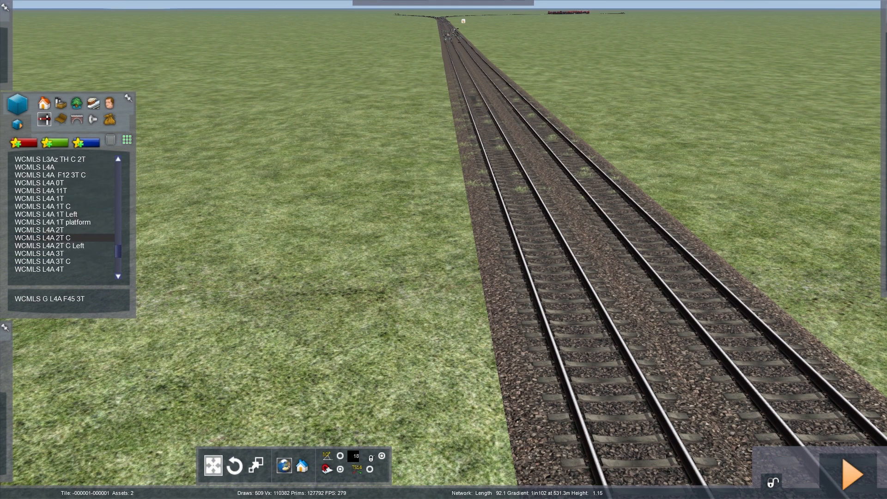
pyautogui.press('Right')
pyautogui.click(62, 238)
pyautogui.scroll(2, 62, 221)
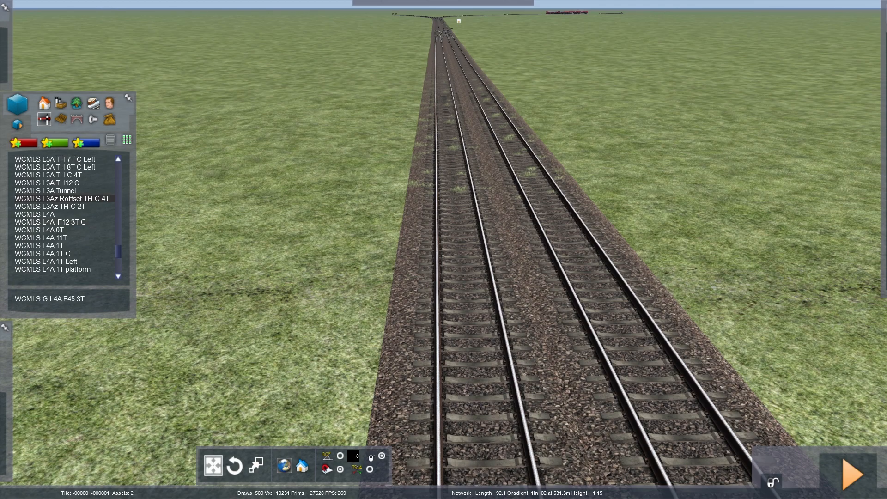
pyautogui.scroll(-1, 63, 198)
pyautogui.press('Left')
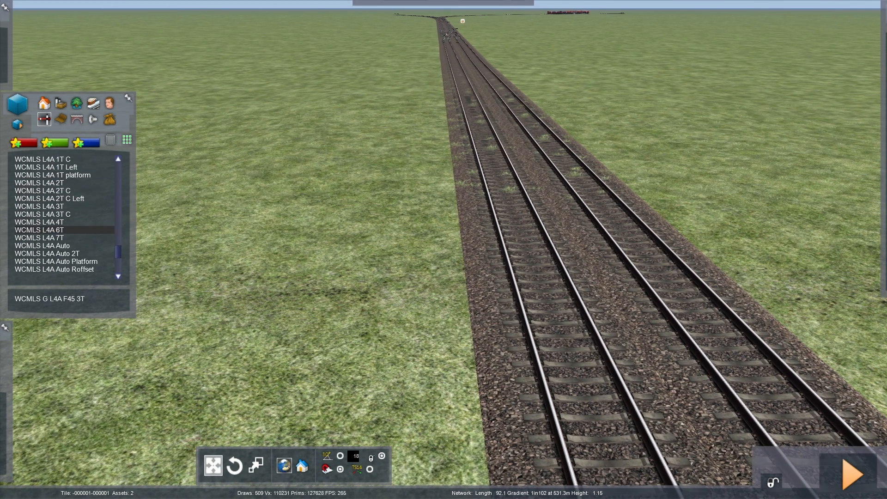
pyautogui.press('Left')
pyautogui.press('Right')
pyautogui.click(63, 246)
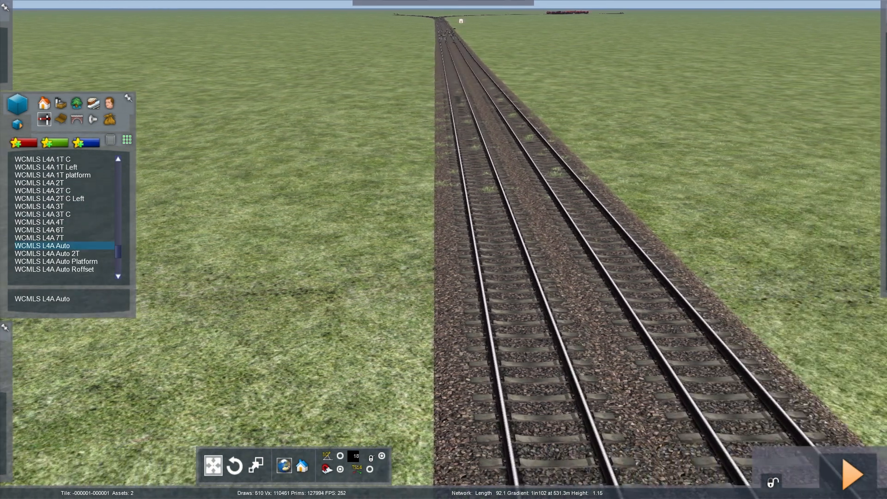
# Try the WCMLS L4A Auto signal on the grass beside the double track and discard it.
pyautogui.press('Left')
pyautogui.press('Left')
pyautogui.press('Up')
pyautogui.press('Down')
pyautogui.press('Right')
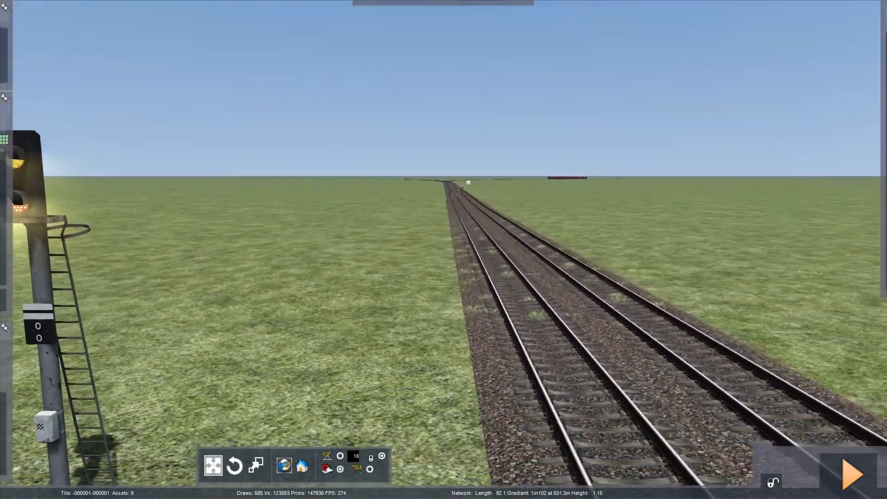
pyautogui.press('Left')
pyautogui.press('Right')
pyautogui.press('Left')
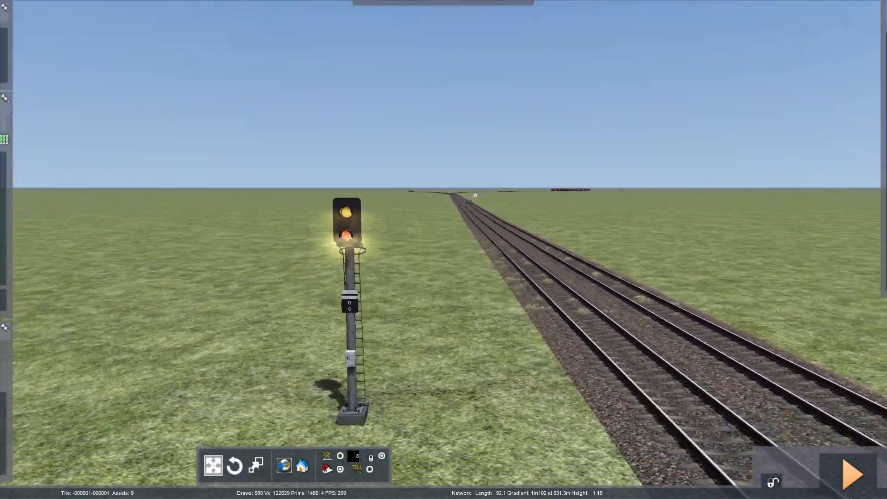
pyautogui.press('Right')
# Choose the WCMLS L4A Auto Roffset signal and position it on the grass beside the nearer track, facing approaching trains.
pyautogui.moveTo(65, 175)
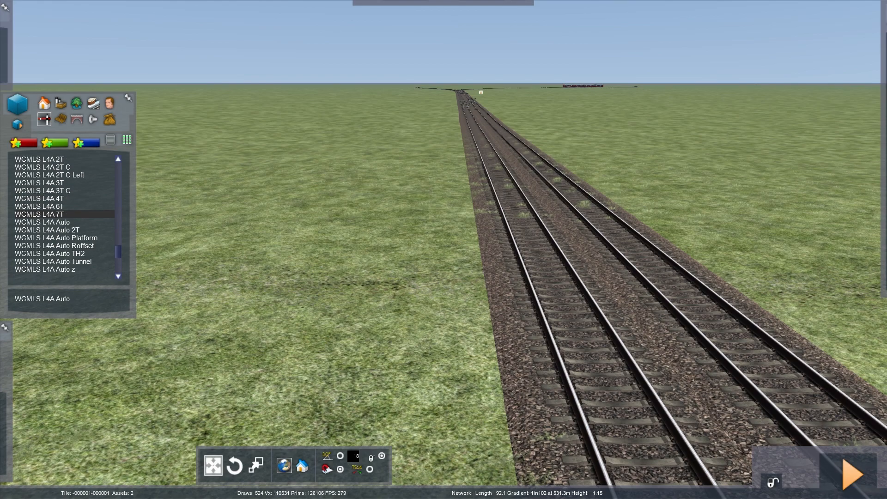
pyautogui.press('Down')
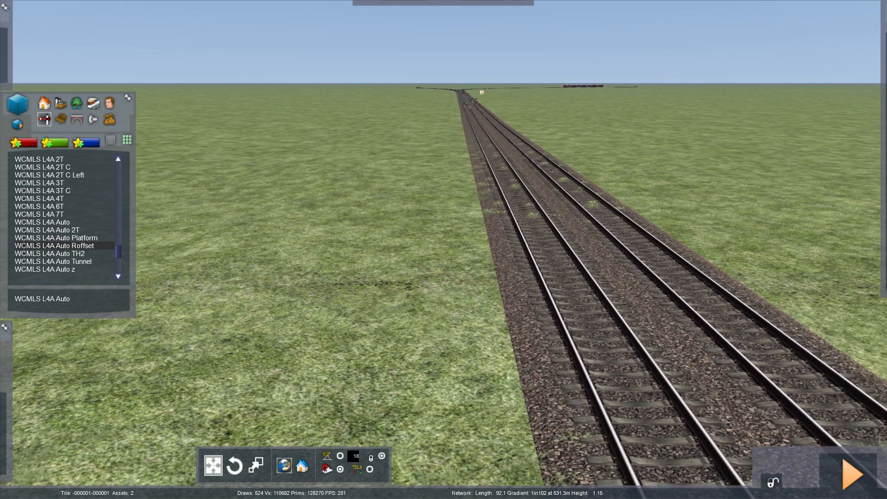
pyautogui.press('Right')
pyautogui.click(84, 246)
pyautogui.press('Left')
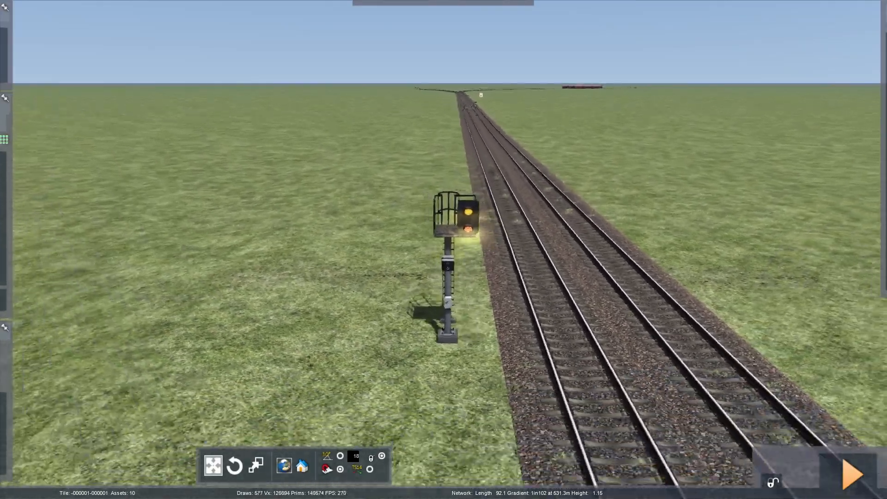
pyautogui.moveTo(448, 338); pyautogui.dragTo(194, 277, button='right')
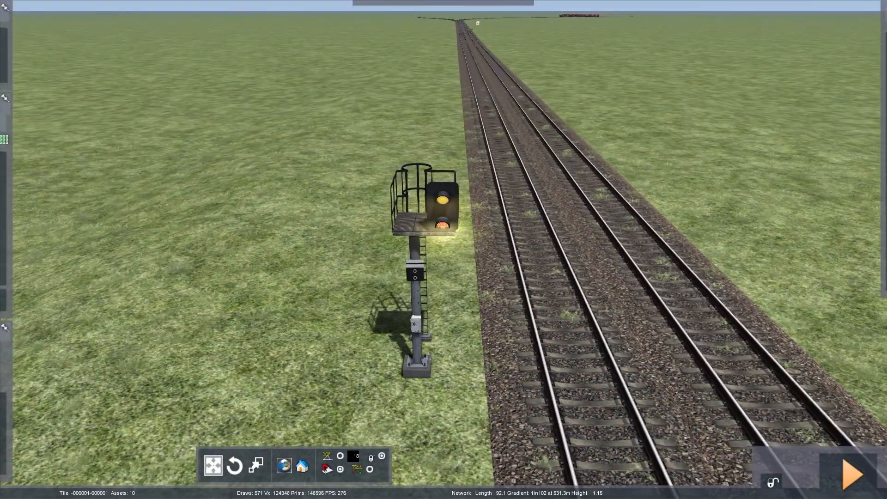
# Set the offset auto signal's link on the nearer track and label the signal HE 001.
pyautogui.click(415, 296)
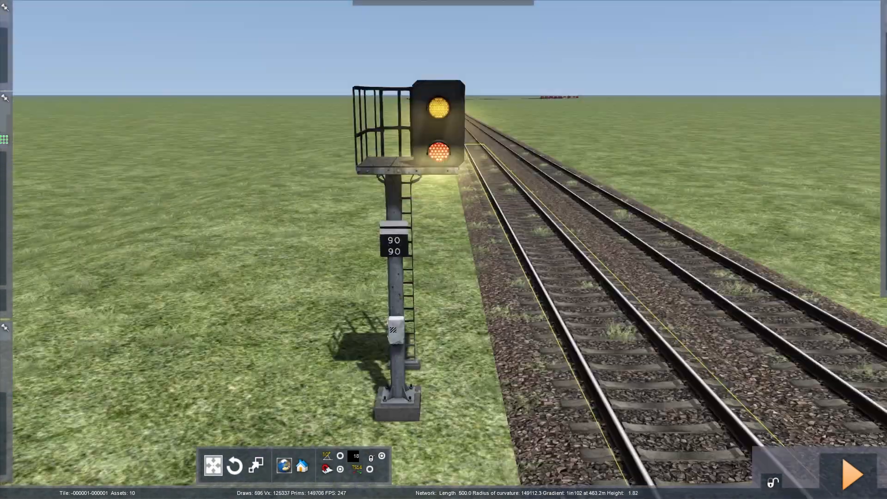
pyautogui.click(405, 292)
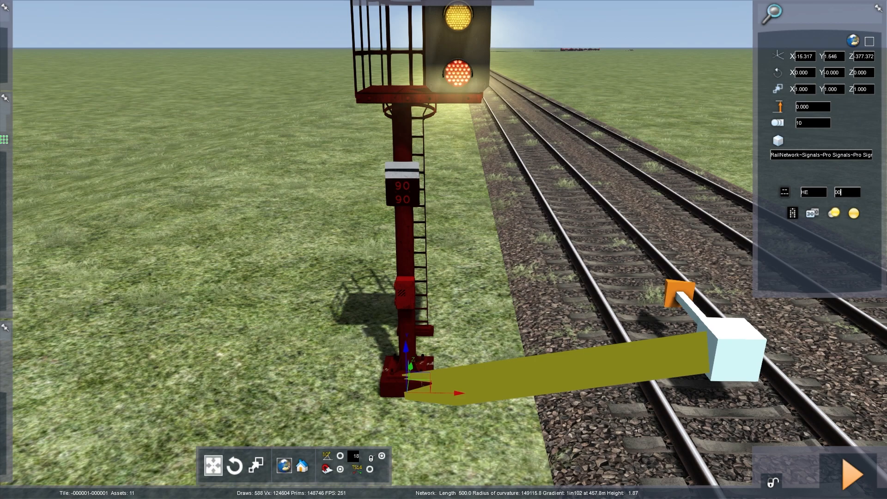
pyautogui.moveTo(444, 250); pyautogui.dragTo(480, 205, button='right')
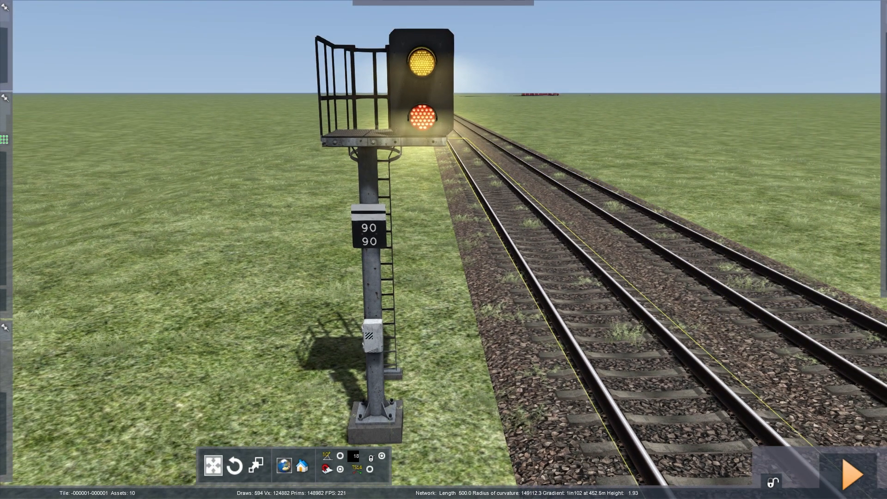
# Leave the editor briefly so the signal's number plate refreshes, and return to check the HE 001 signal up close.
pyautogui.click(852, 475)
pyautogui.click(370, 331)
pyautogui.moveTo(370, 331); pyautogui.dragTo(337, 293, button='right')
pyautogui.press('Escape')
pyautogui.press('Up')
pyautogui.press('Up')
pyautogui.press('Return')
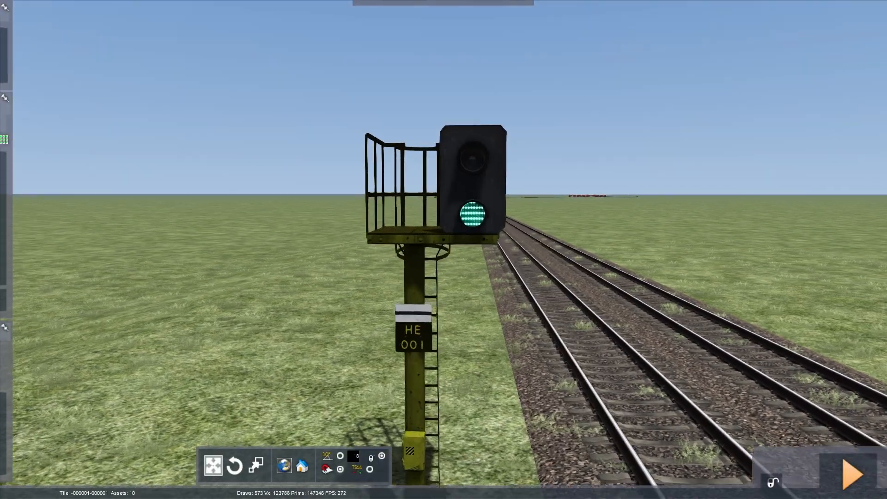
# Find the WCMLS L4A F1 2T signal among the track infrastructure assets and select it for the approach to the junction.
pyautogui.moveTo(444, 250); pyautogui.dragTo(578, 134, button='right')
pyautogui.press('Down')
pyautogui.press('Up')
pyautogui.press('Up')
pyautogui.press('Left')
pyautogui.press('Right')
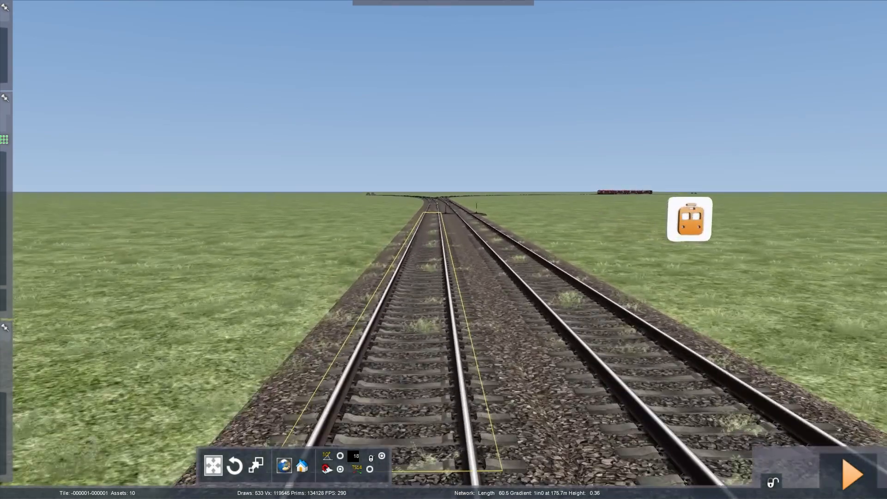
pyautogui.moveTo(444, 249); pyautogui.dragTo(472, 111, button='right')
pyautogui.press('Up')
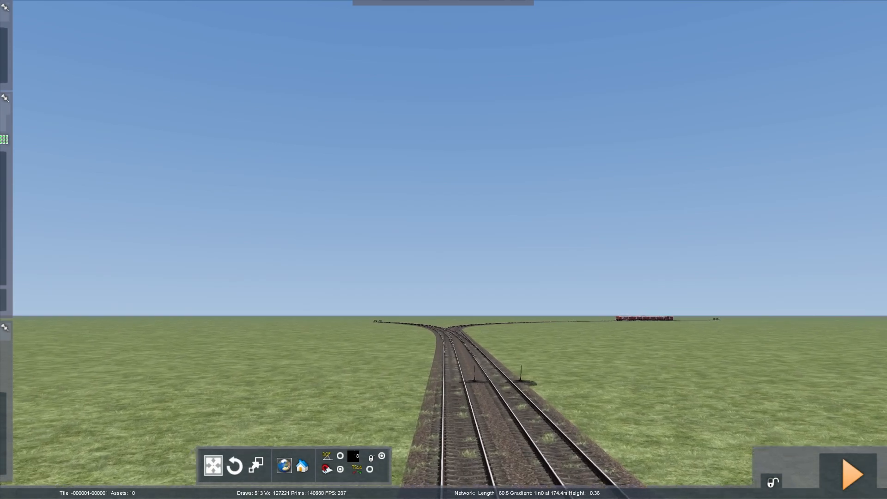
pyautogui.moveTo(5, 203)
pyautogui.click(45, 119)
pyautogui.moveTo(444, 185); pyautogui.dragTo(373, 370, button='right')
pyautogui.press('Up')
pyautogui.press('Right')
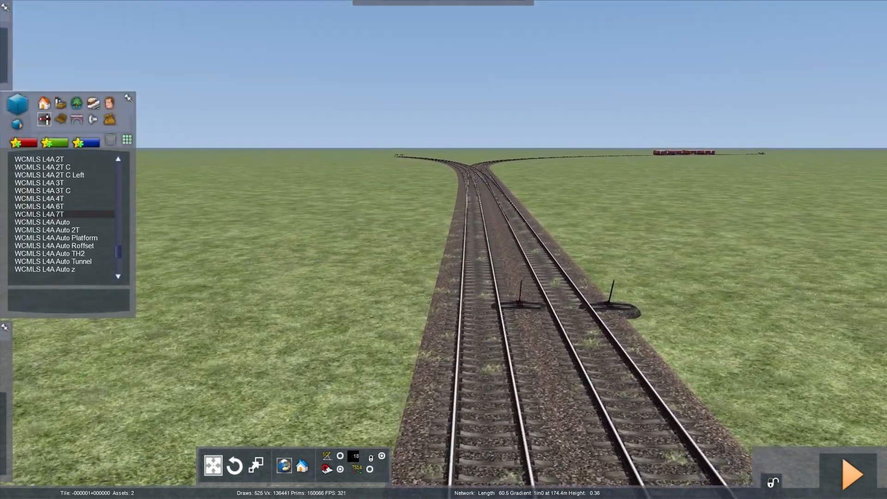
pyautogui.moveTo(194, 218); pyautogui.dragTo(250, 241, button='right')
pyautogui.press('Up')
pyautogui.press('Left')
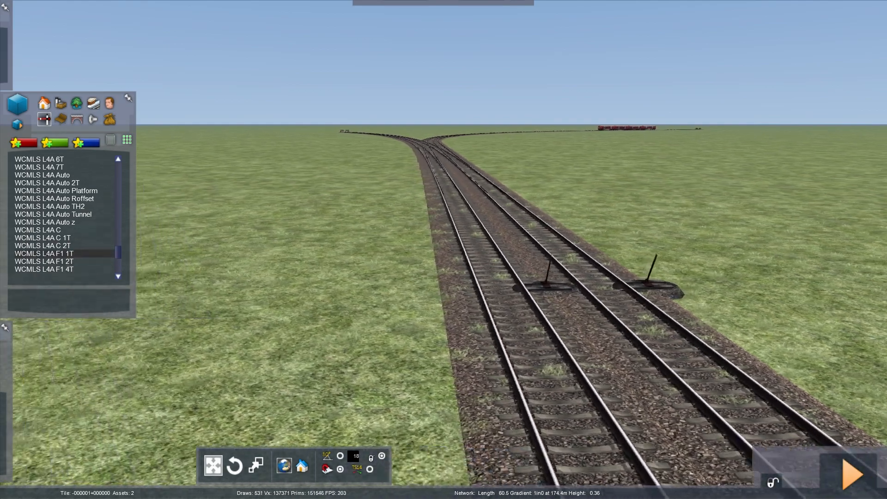
pyautogui.press('Right')
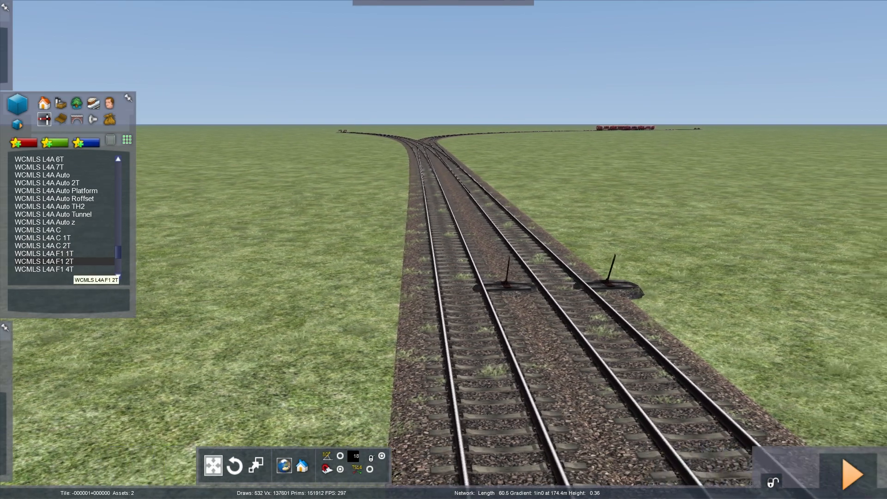
pyautogui.click(43, 261)
# Place the junction signal on the grass beside the nearer track before the points and set its first link on that track.
pyautogui.press('Left')
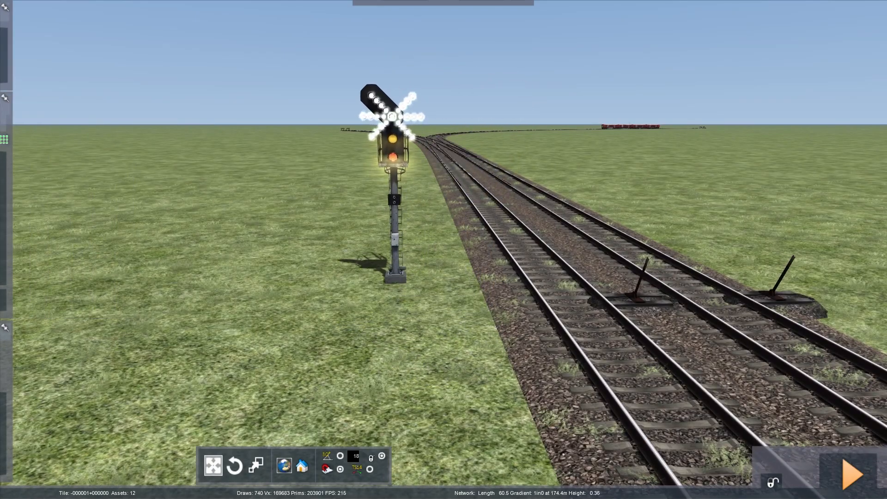
pyautogui.press('Down')
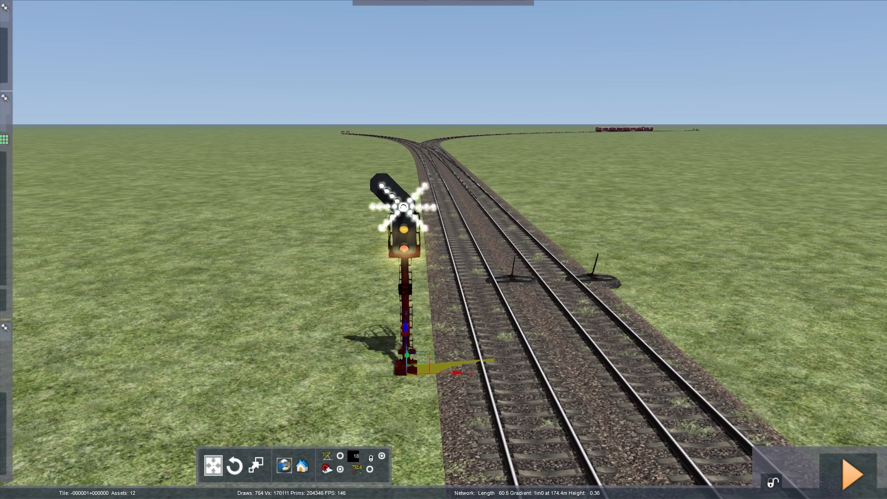
pyautogui.press('Up')
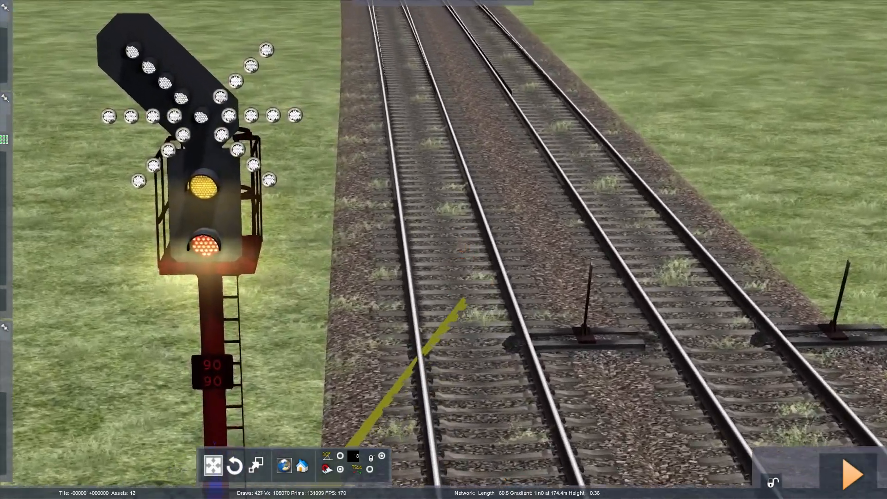
pyautogui.press('Up')
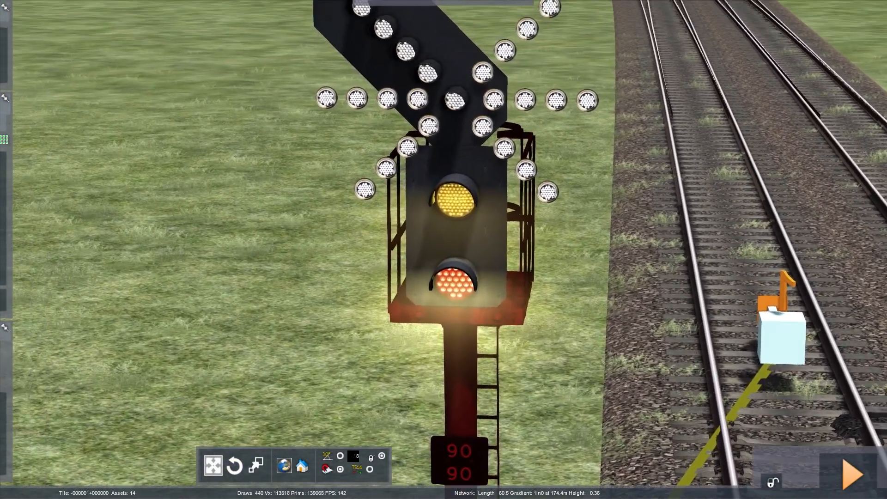
# Set the signal's link 1 on the right-hand branch and link 2 on the left-hand branch beyond the junction.
pyautogui.moveTo(444, 249); pyautogui.dragTo(567, 19, button='right')
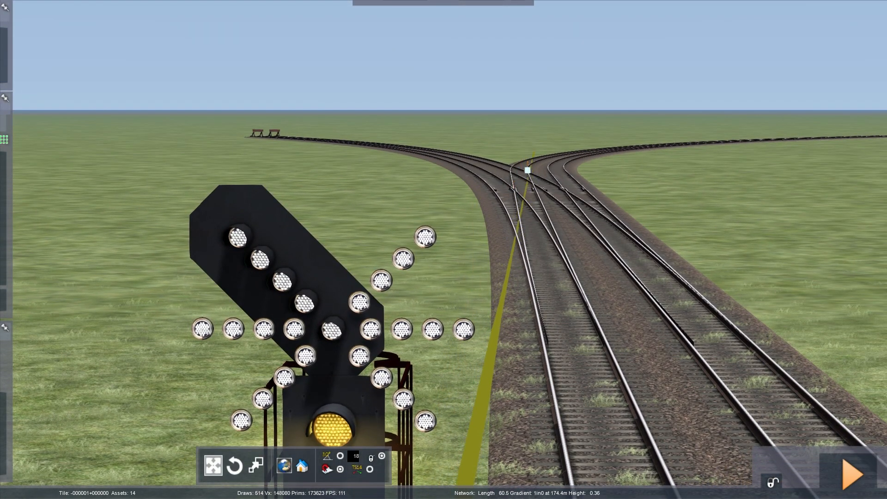
pyautogui.press('Up')
pyautogui.moveTo(443, 250); pyautogui.dragTo(407, 161, button='right')
pyautogui.press('Down')
pyautogui.press('Up')
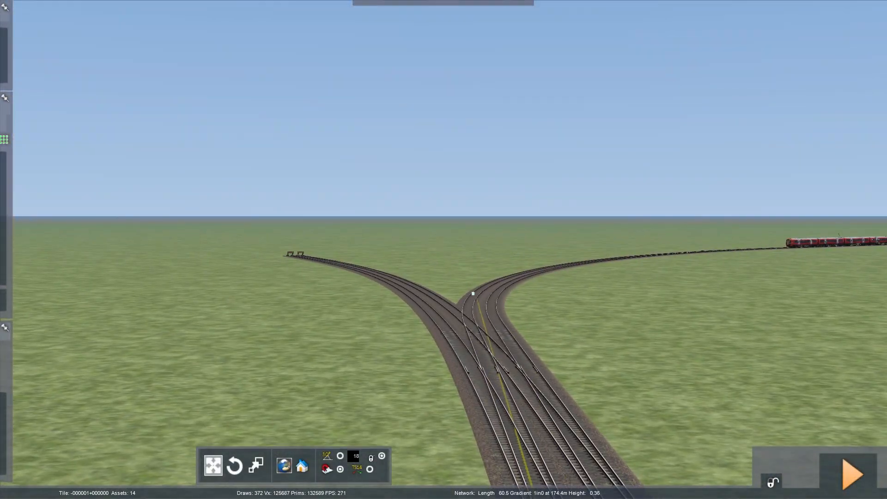
pyautogui.scroll(5, 444, 250)
pyautogui.moveTo(407, 161); pyautogui.dragTo(296, 434, button='right')
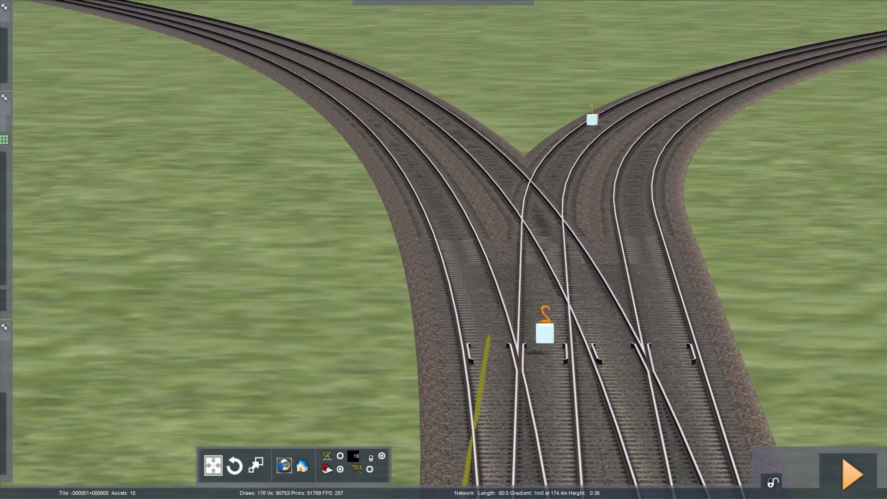
pyautogui.click(470, 259)
# Return to the junction signal, open its properties and label it HE 002.
pyautogui.moveTo(684, 319)
pyautogui.mouseDown(button='right')
pyautogui.moveTo(615, 439)
pyautogui.moveTo(546, 434)
pyautogui.moveTo(425, 453)
pyautogui.moveTo(384, 416)
pyautogui.moveTo(462, 462)
pyautogui.moveTo(555, 351)
pyautogui.moveTo(583, 370)
pyautogui.moveTo(666, 348)
pyautogui.mouseUp(button='right')
pyautogui.press('Down')
pyautogui.press('Down')
pyautogui.click(666, 347)
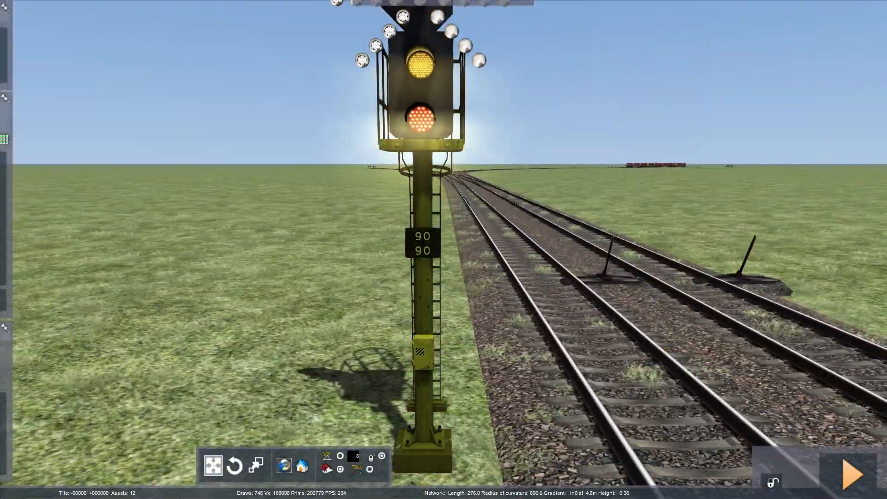
pyautogui.doubleClick(398, 447)
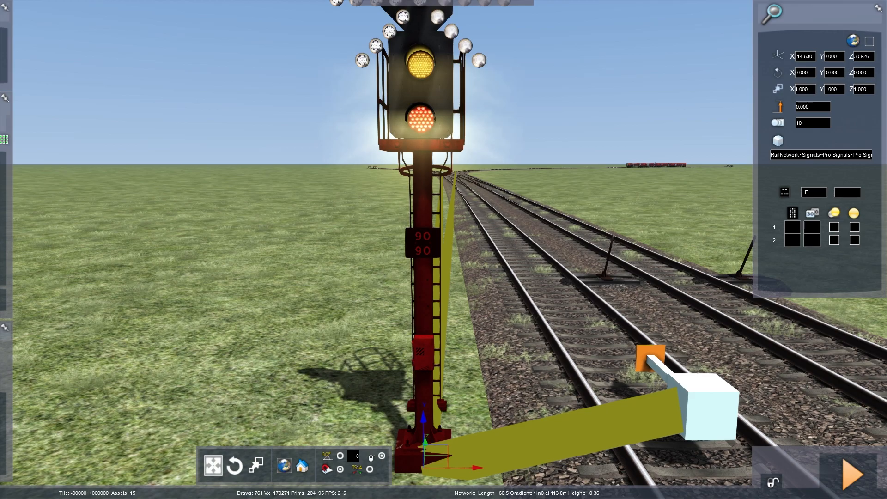
# Examine the junction signal's route indicator and the two branches it controls.
pyautogui.moveTo(444, 259); pyautogui.dragTo(450, 189, button='right')
pyautogui.press('Down')
pyautogui.press('Up')
pyautogui.click(467, 205)
pyautogui.scroll(3, 467, 206)
pyautogui.press('Left')
pyautogui.press('Right')
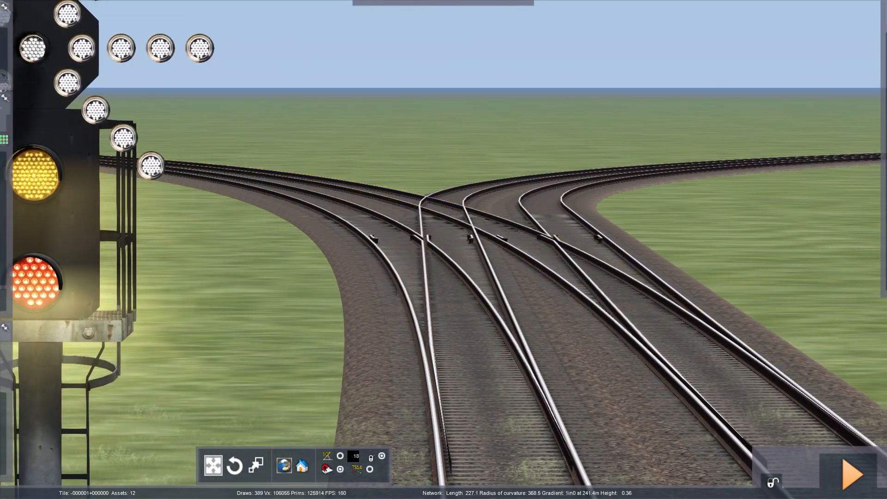
pyautogui.scroll(-5, 444, 249)
pyautogui.press('Left')
pyautogui.press('Right')
pyautogui.press('Left')
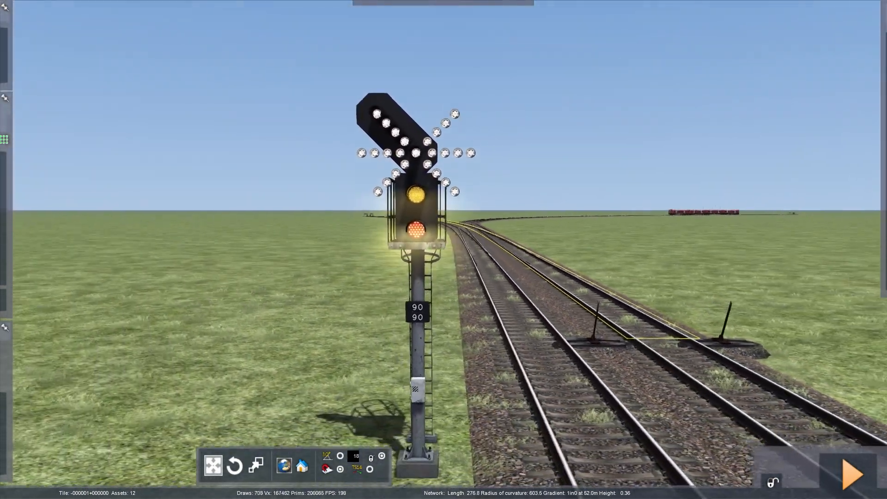
pyautogui.scroll(-2, 444, 250)
pyautogui.press('Up')
pyautogui.press('Down')
pyautogui.press('Up')
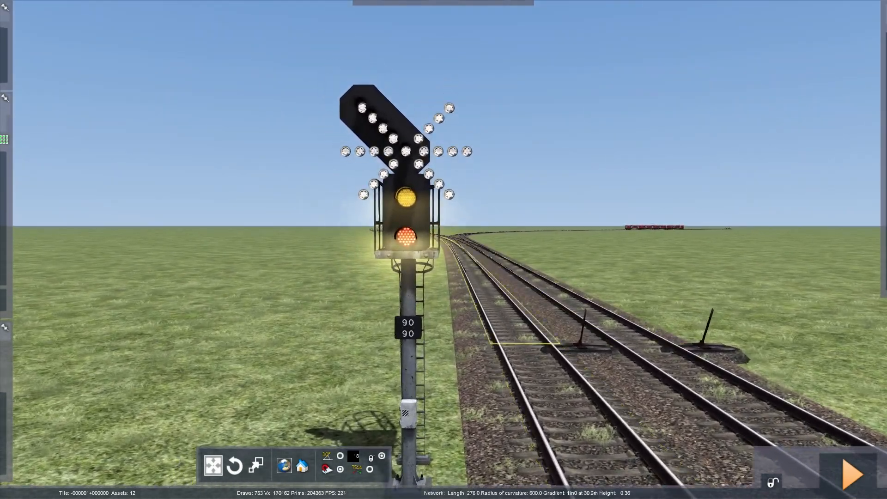
pyautogui.press('Up')
# Enable Approach Control for route 1 and the last signal option for route 2 of junction signal HE 002.
pyautogui.moveTo(444, 250); pyautogui.dragTo(405, 210, button='right')
pyautogui.press('Down')
pyautogui.press('Right')
pyautogui.press('Up')
pyautogui.press('Down')
pyautogui.press('Left')
pyautogui.press('Right')
pyautogui.press('Down')
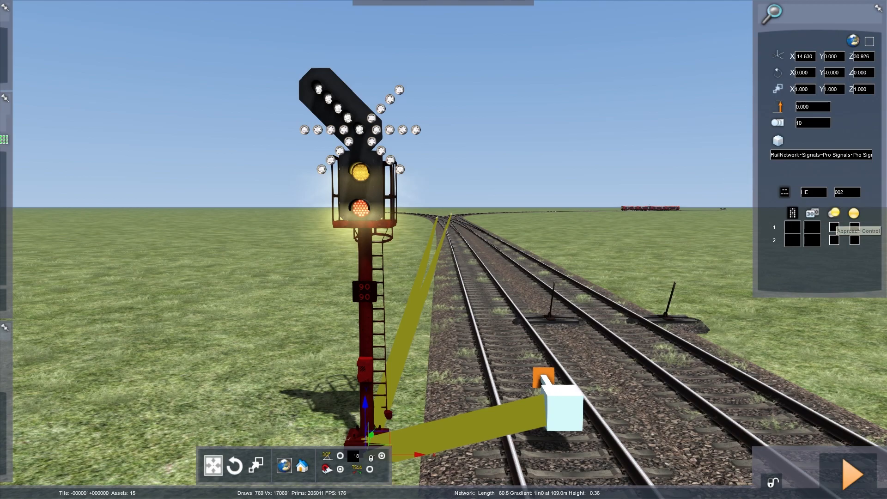
pyautogui.moveTo(405, 210); pyautogui.dragTo(370, 347, button='right')
pyautogui.press('Up')
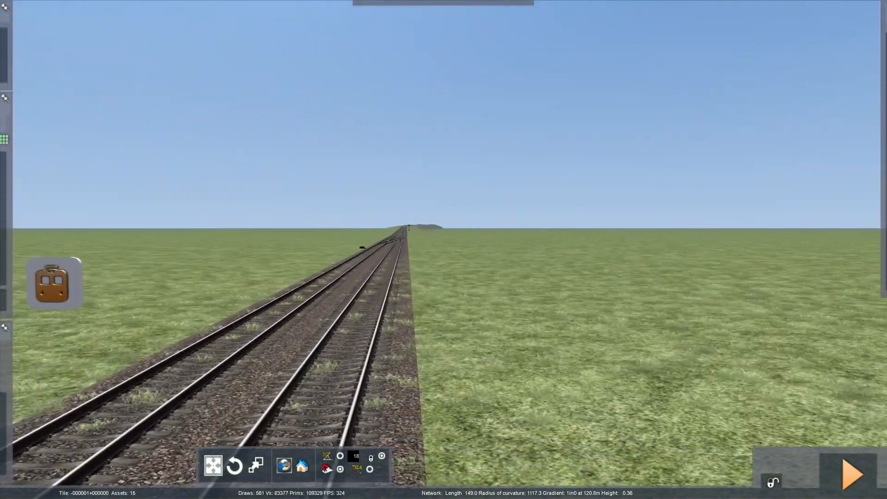
pyautogui.press('Up')
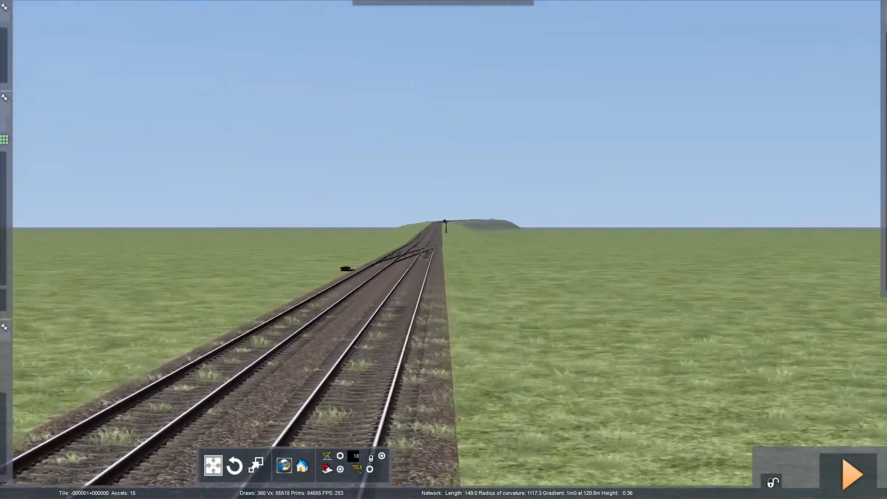
pyautogui.press('Up')
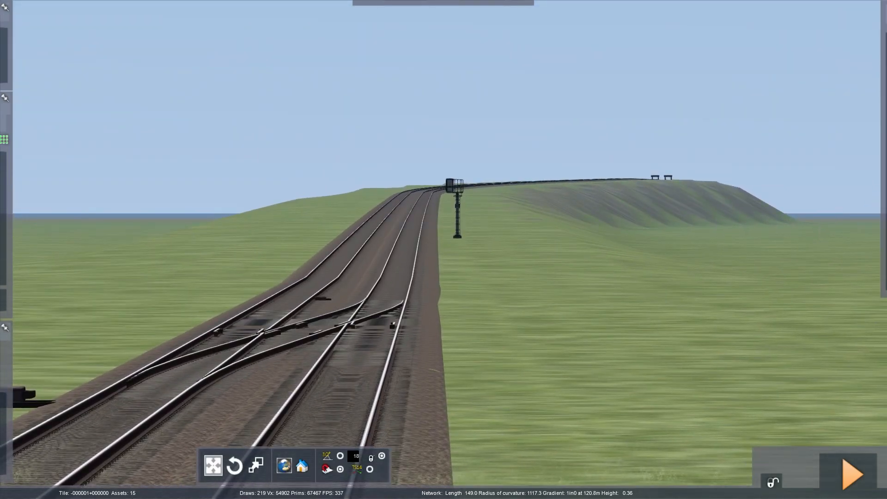
pyautogui.press('Up')
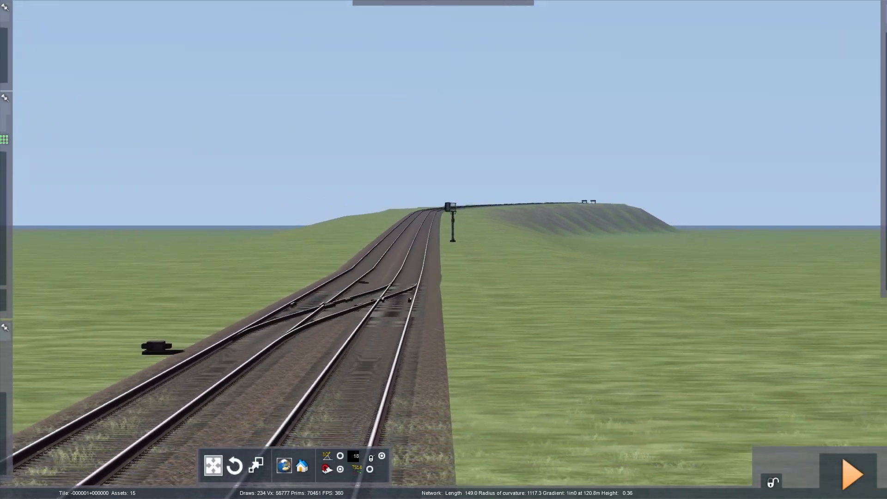
pyautogui.press('Right')
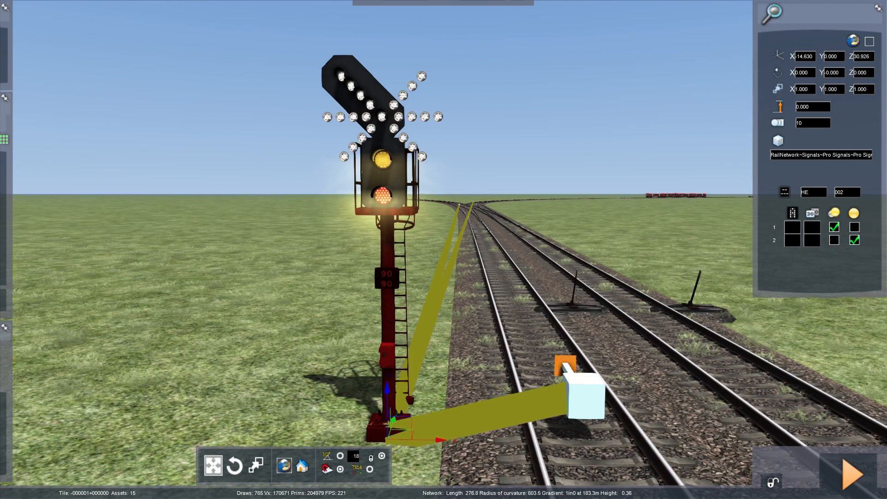
pyautogui.press('Escape')
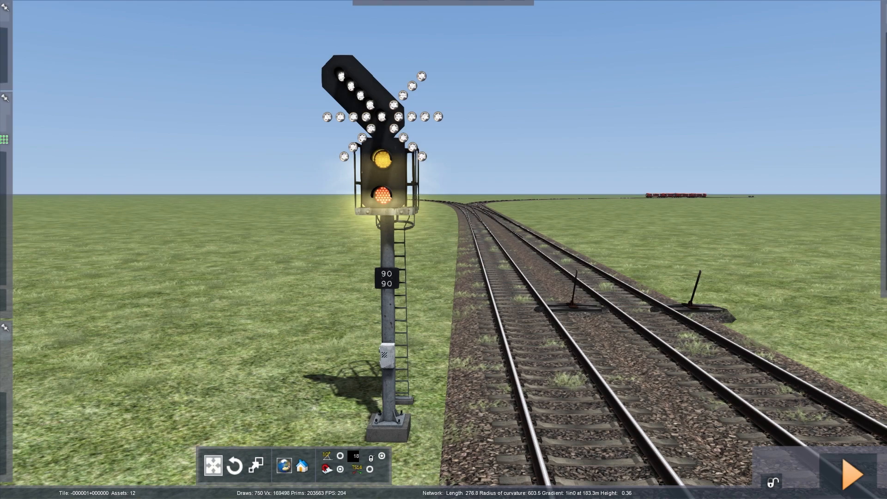
# Leave the editor to view the signalled line from a distance, and return to editing.
pyautogui.press('Right')
pyautogui.press('Down')
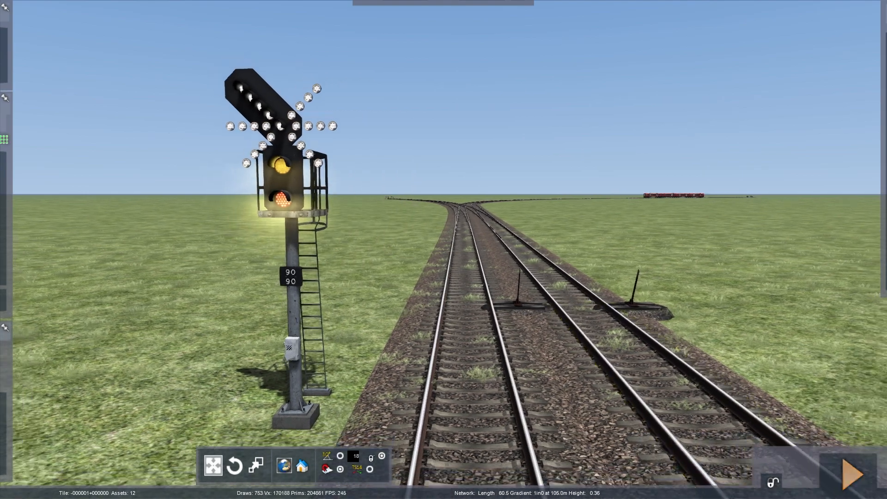
pyautogui.hotkey('ctrl', 'e')
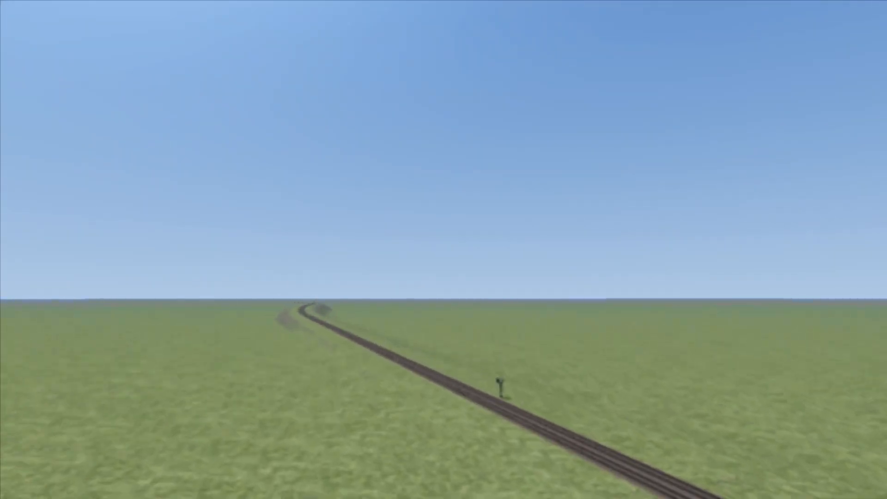
pyautogui.press('Escape')
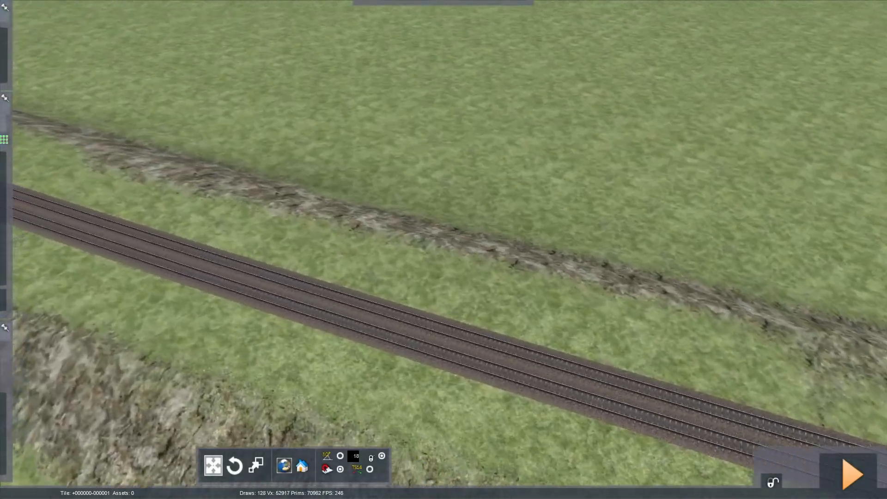
# Select the WCMLS L4A Auto Roffset signal and place it on the embankment grass beside the nearer track, further back from the junction.
pyautogui.press('Up')
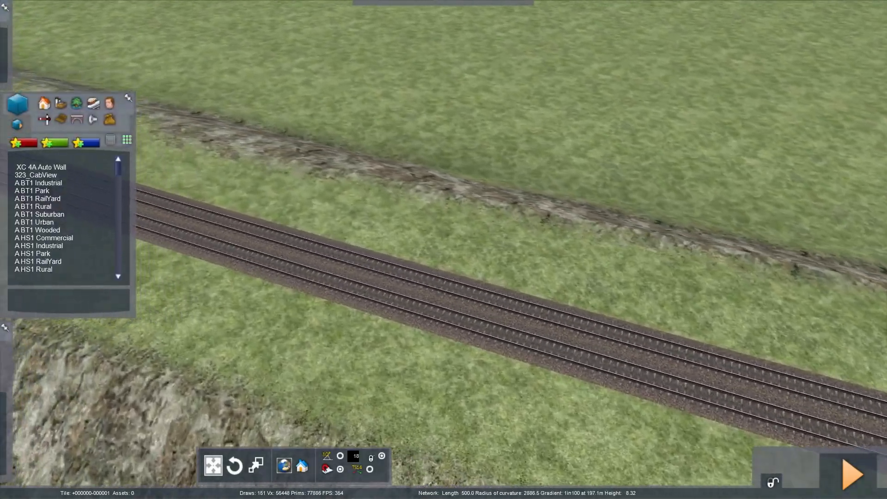
pyautogui.press('Up')
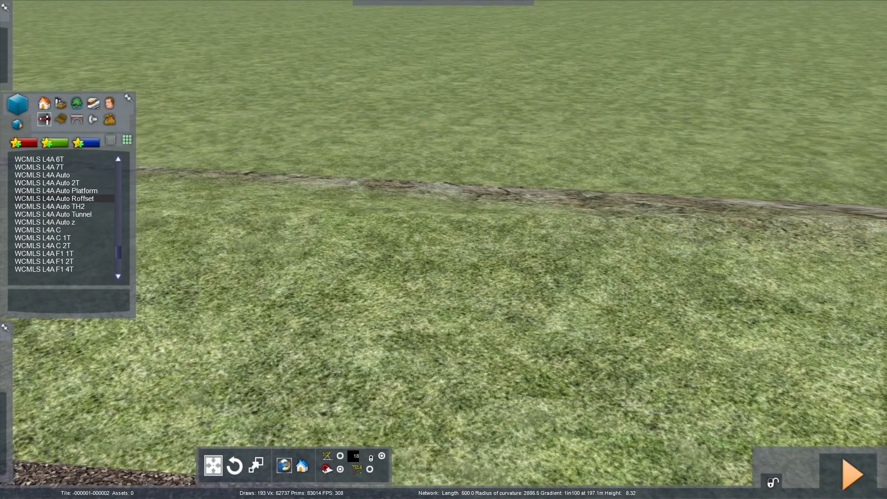
pyautogui.click(54, 199)
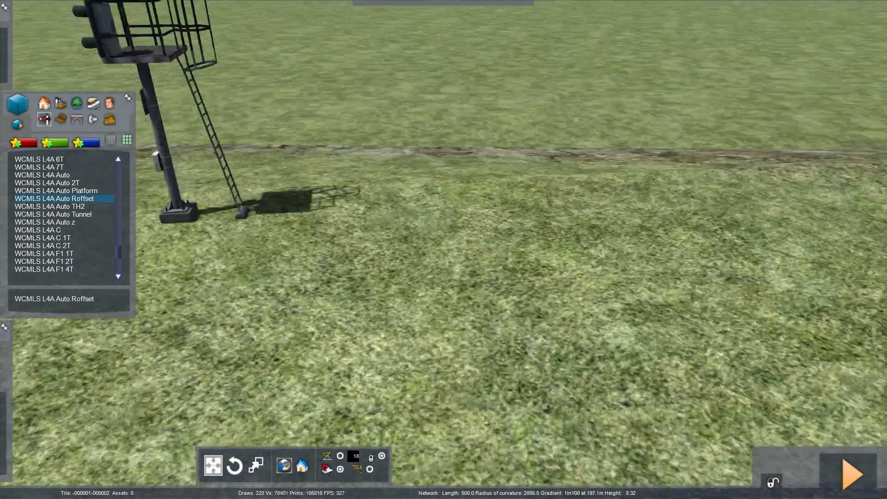
pyautogui.moveTo(175, 218); pyautogui.dragTo(439, 268, button='right')
pyautogui.click(438, 287)
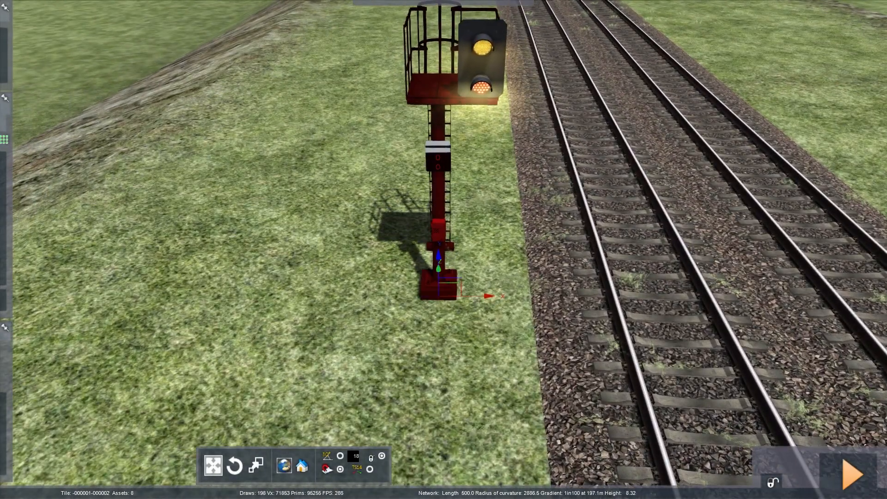
# Link the newly placed signal to the nearer track and enter HE as its identification prefix.
pyautogui.click(670, 278)
pyautogui.press('Up')
pyautogui.doubleClick(437, 250)
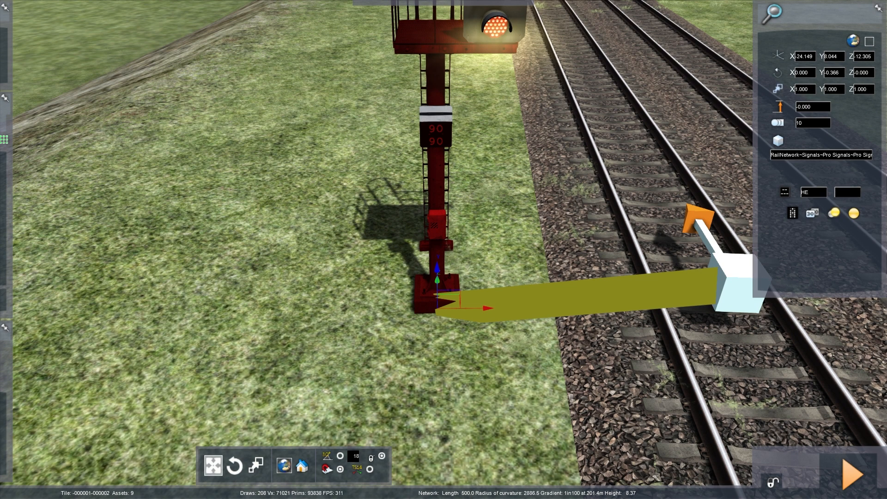
pyautogui.moveTo(437, 268); pyautogui.dragTo(441, 263, button='right')
pyautogui.click(440, 263)
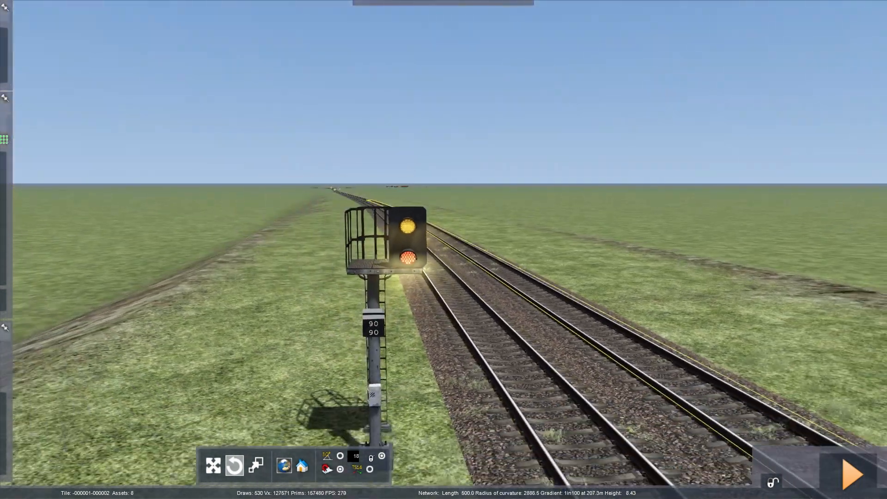
# Leave the editor to view the line from the new signal towards the junction, and return to the World Editor.
pyautogui.press('Right')
pyautogui.press('Down')
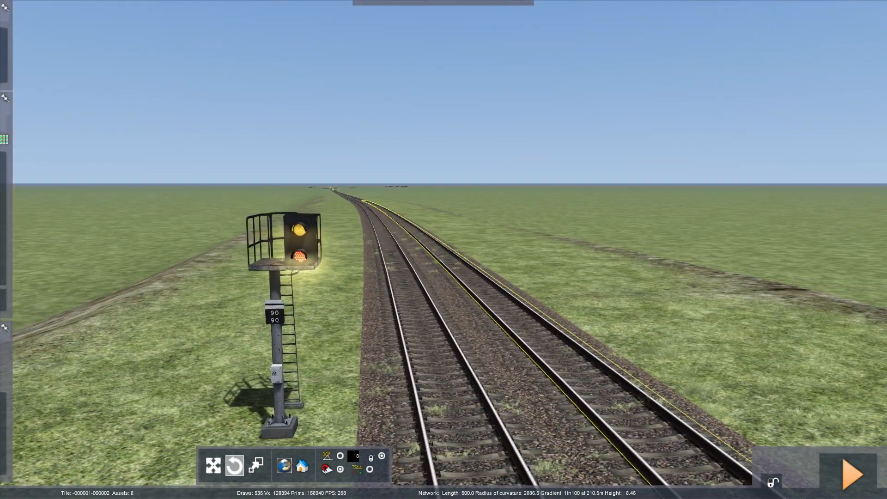
pyautogui.press('F2')
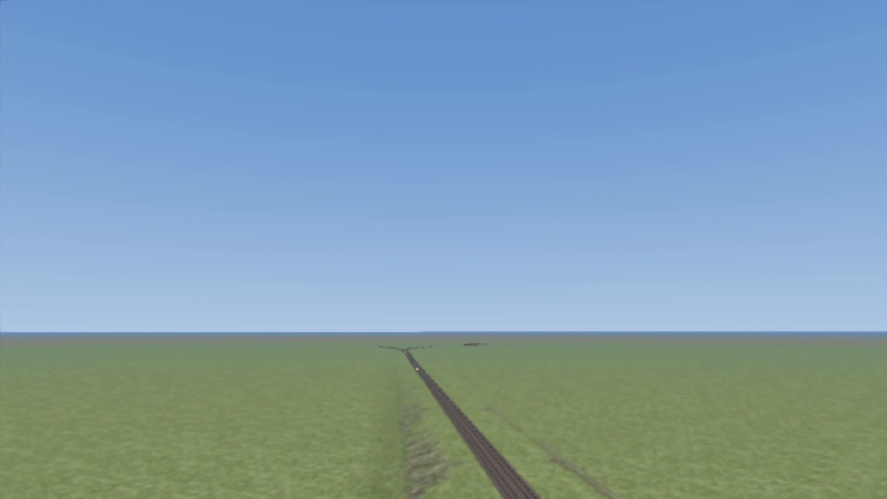
pyautogui.press('Escape')
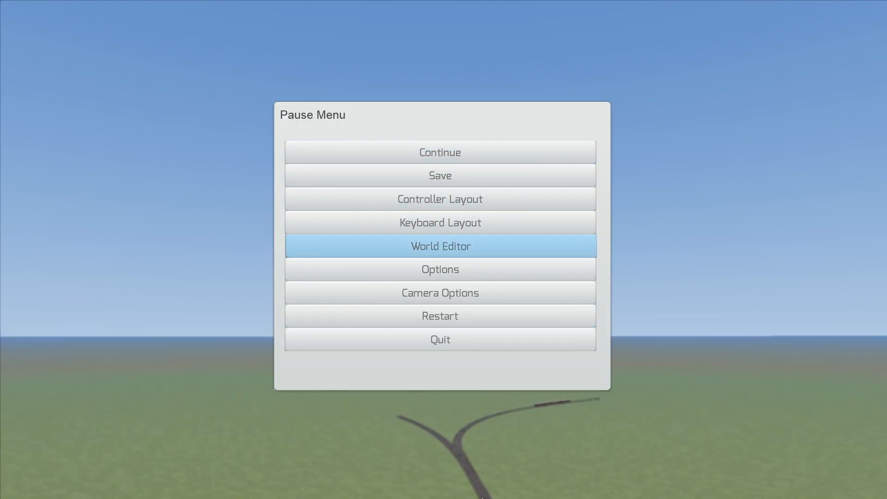
pyautogui.press('Return')
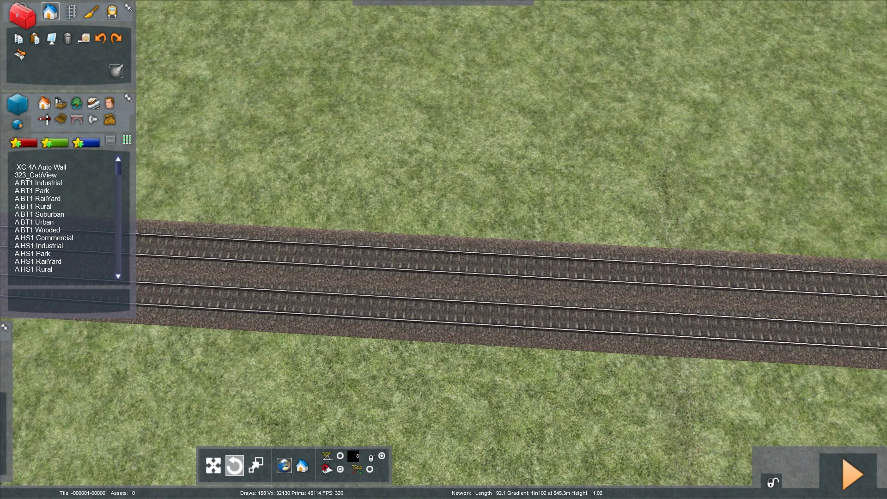
# Select the WCMLS AWS Ramp from the track infrastructure assets.
pyautogui.click(44, 119)
pyautogui.scroll(10, 65, 182)
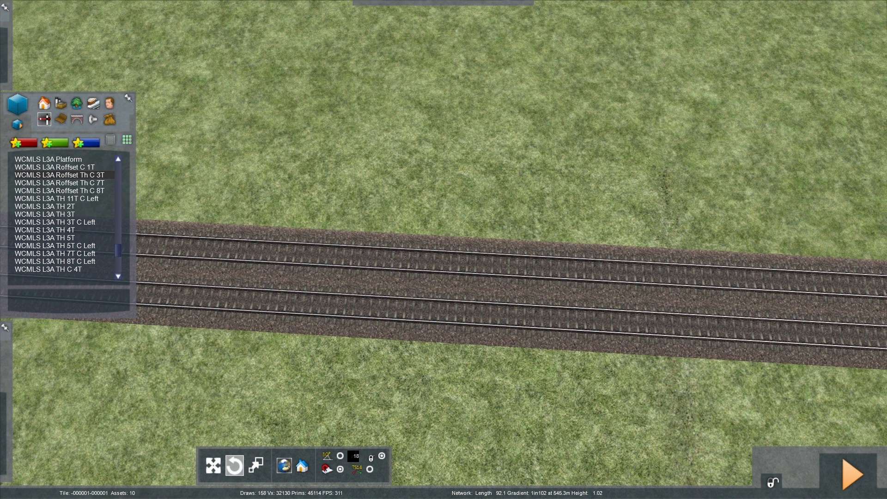
pyautogui.scroll(10, 65, 190)
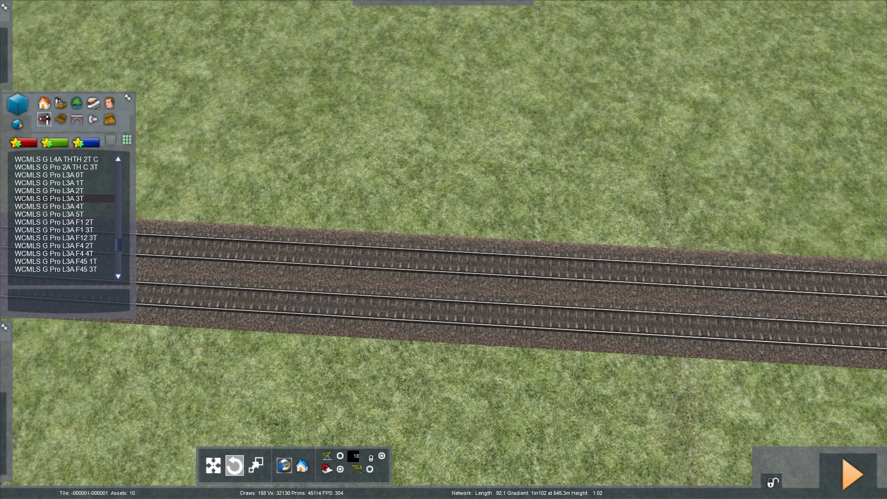
pyautogui.scroll(3, 64, 199)
pyautogui.scroll(10, 64, 199)
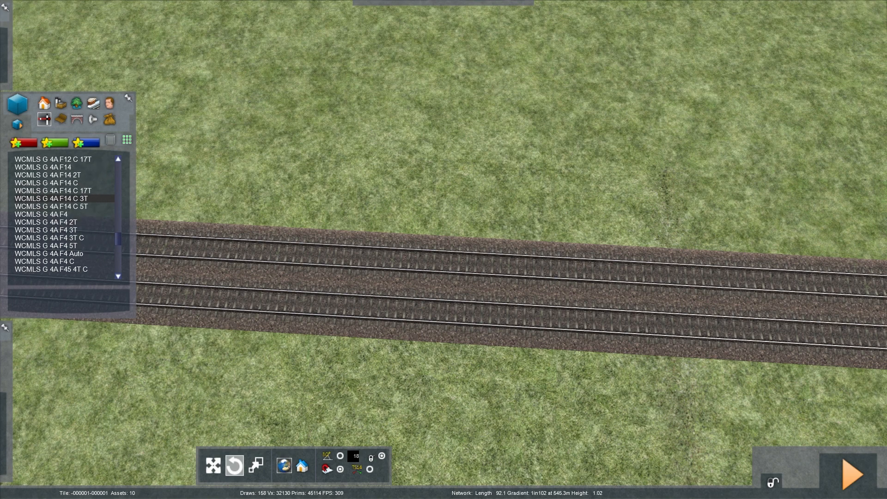
pyautogui.scroll(-4, 65, 206)
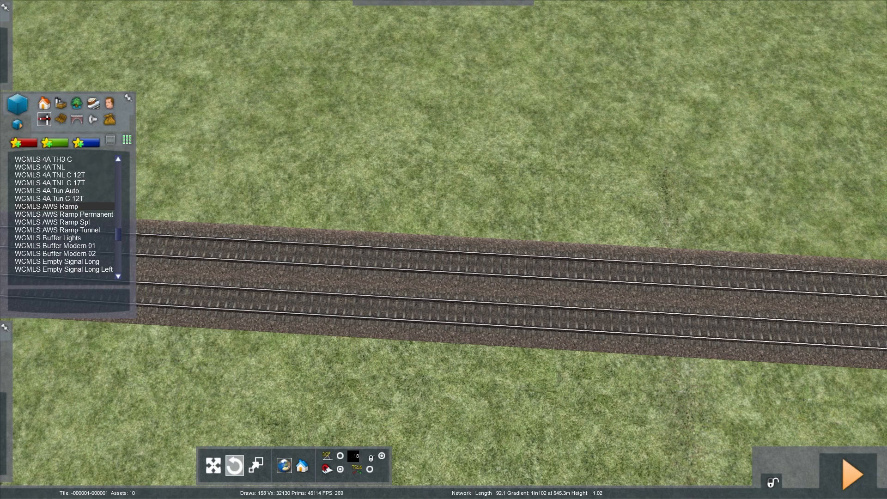
pyautogui.click(46, 206)
# Place the AWS ramp near the crossover, link it to the nearer track and position it between the rails.
pyautogui.moveTo(493, 394); pyautogui.dragTo(426, 210, button='right')
pyautogui.press('Up')
pyautogui.press('Left')
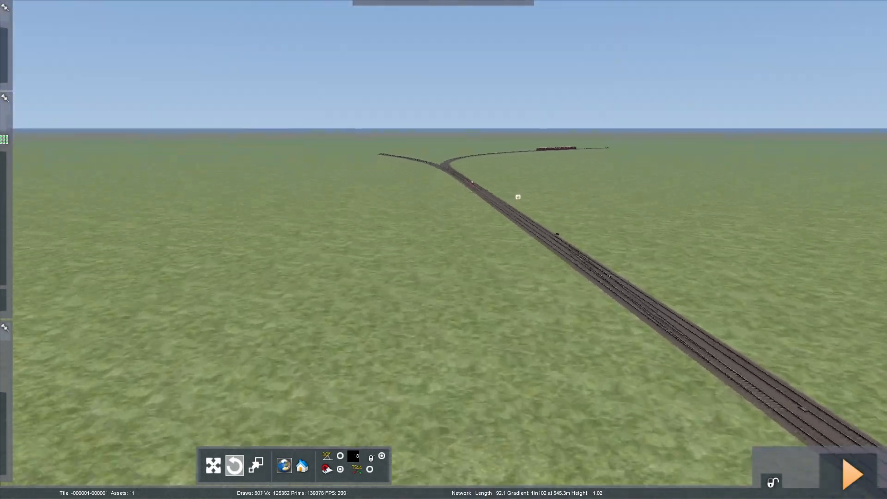
pyautogui.press('Right')
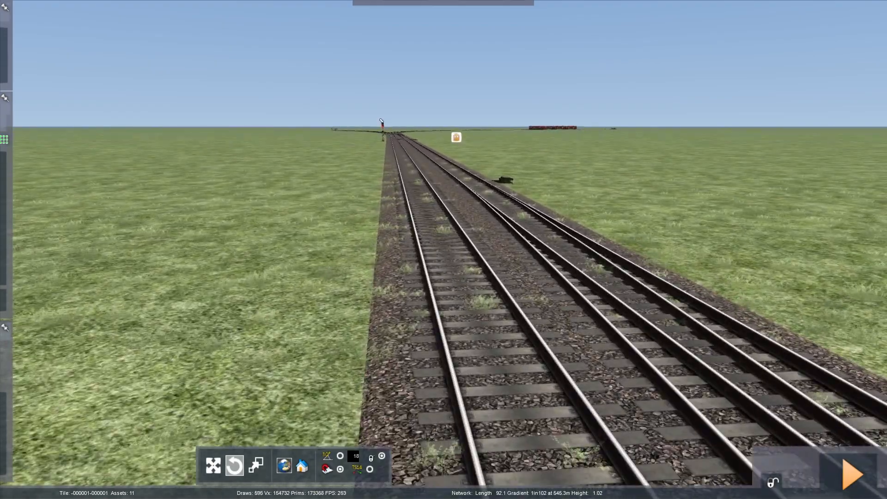
pyautogui.moveTo(503, 181); pyautogui.dragTo(203, 231, button='right')
pyautogui.press('Down')
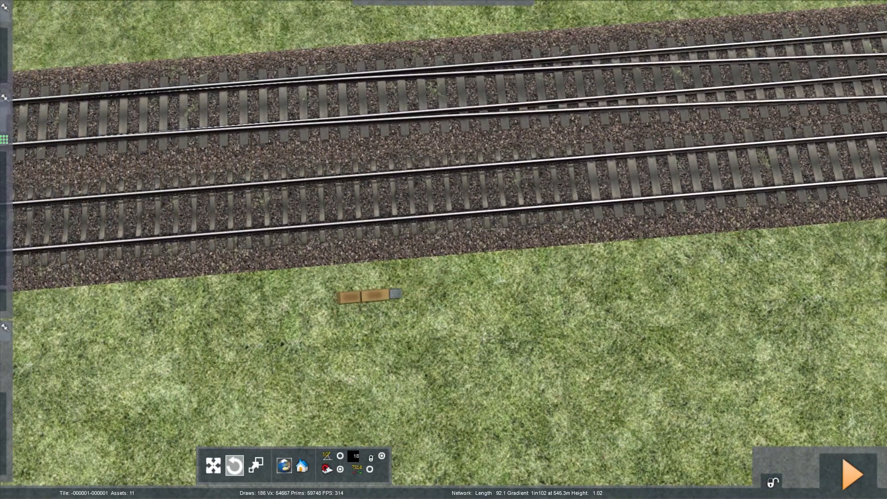
pyautogui.click(387, 269)
pyautogui.press('Up')
pyautogui.press('Left')
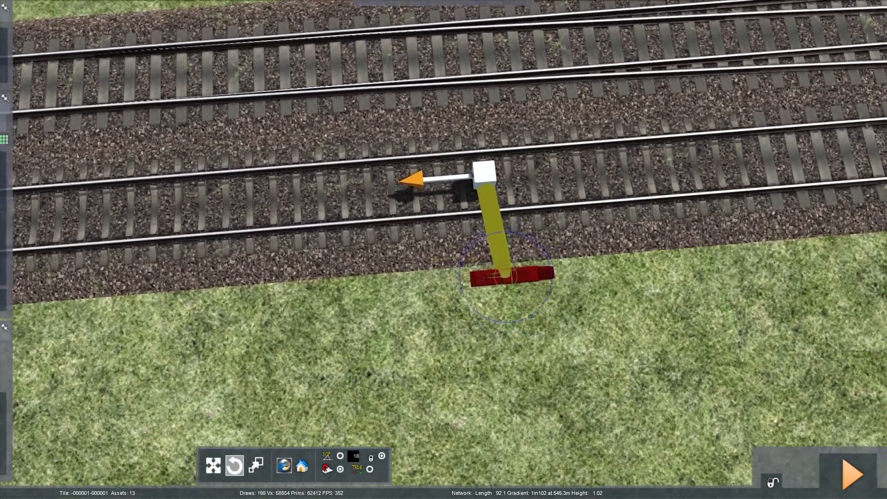
pyautogui.press('Right')
pyautogui.press('Up')
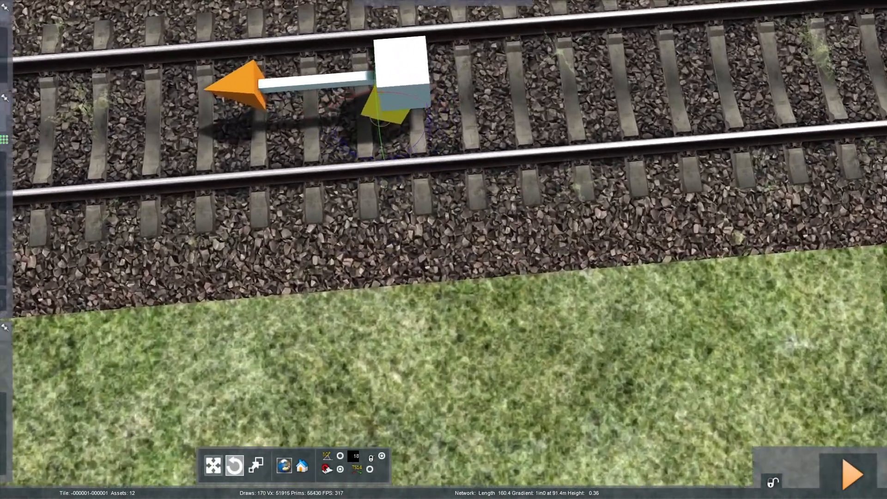
# Place and link another WCMLS AWS Ramp between the rails of the signalled track on the embankment.
pyautogui.press('Down')
pyautogui.press('Left')
pyautogui.press('space')
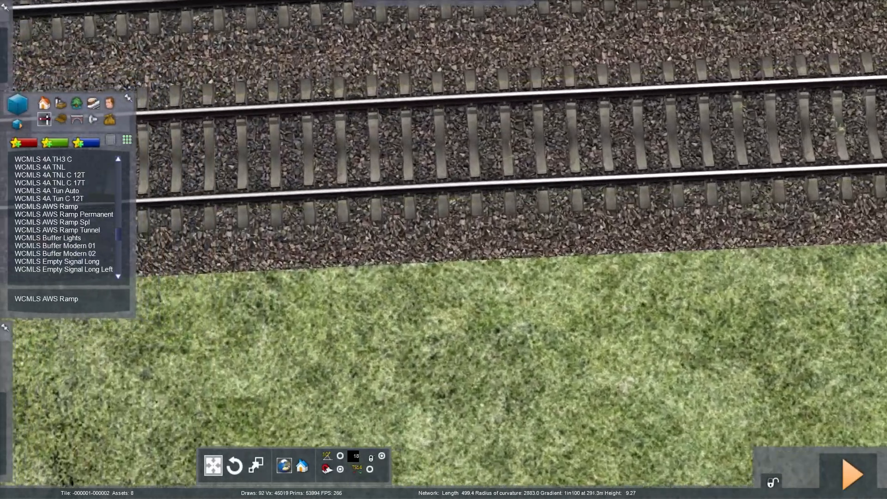
pyautogui.click(46, 206)
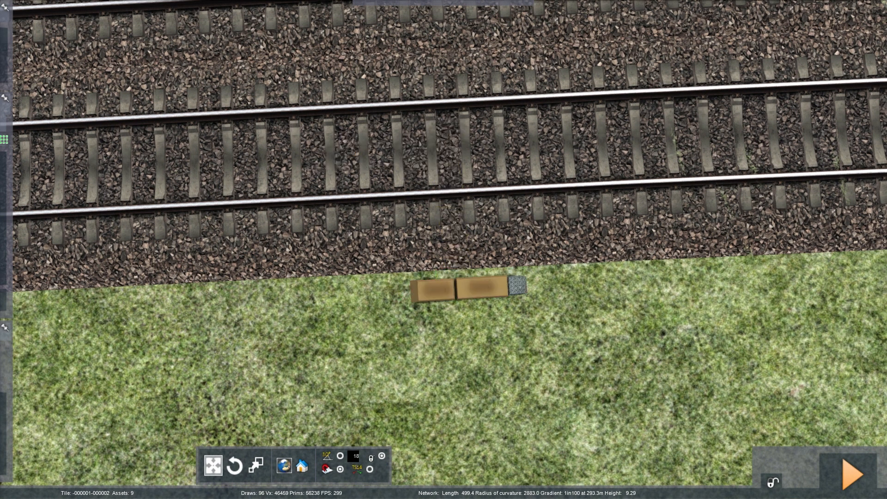
pyautogui.click(403, 151)
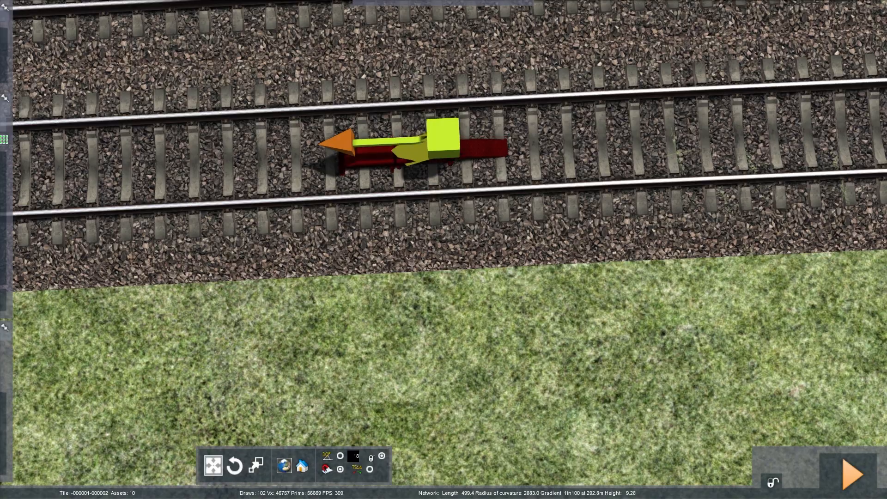
pyautogui.moveTo(444, 249); pyautogui.dragTo(259, 249, button='right')
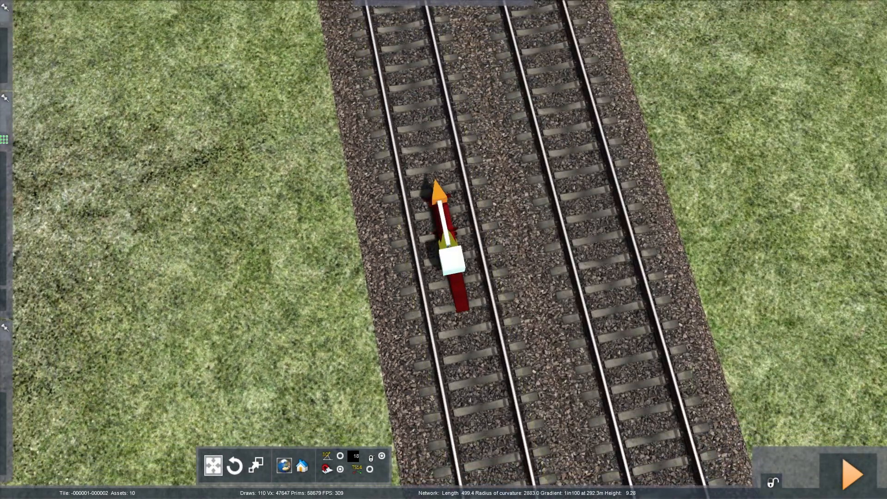
pyautogui.moveTo(444, 250); pyautogui.dragTo(259, 250, button='right')
pyautogui.scroll(-8, 443, 250)
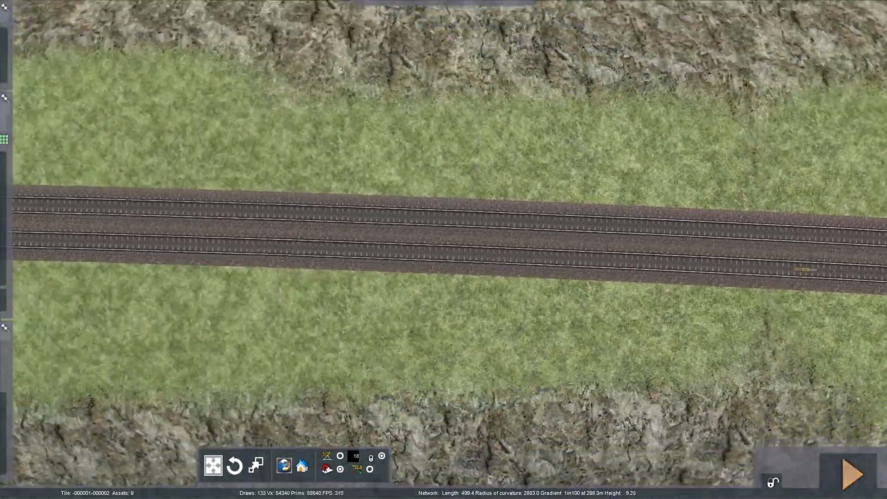
# Leave the editor and switch to the driver's cab of the train on the branch.
pyautogui.press('F2')
pyautogui.click(370, 331)
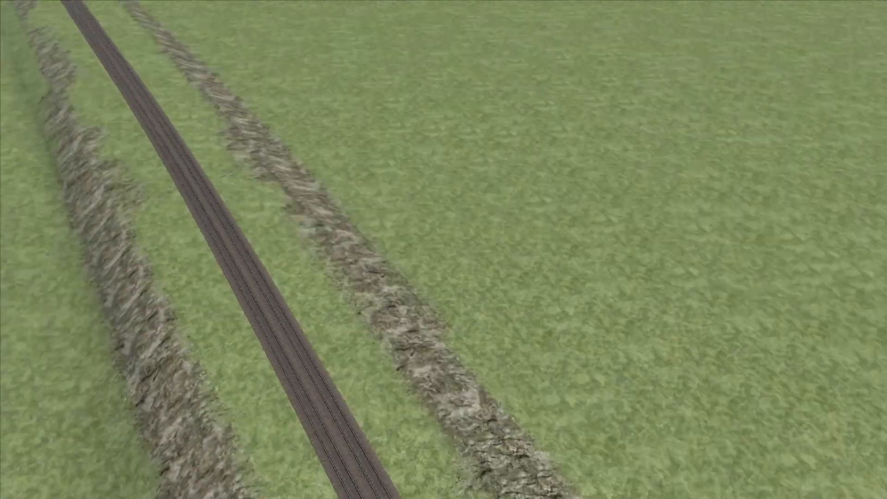
pyautogui.press('Up')
pyautogui.press('Left')
pyautogui.press('Right')
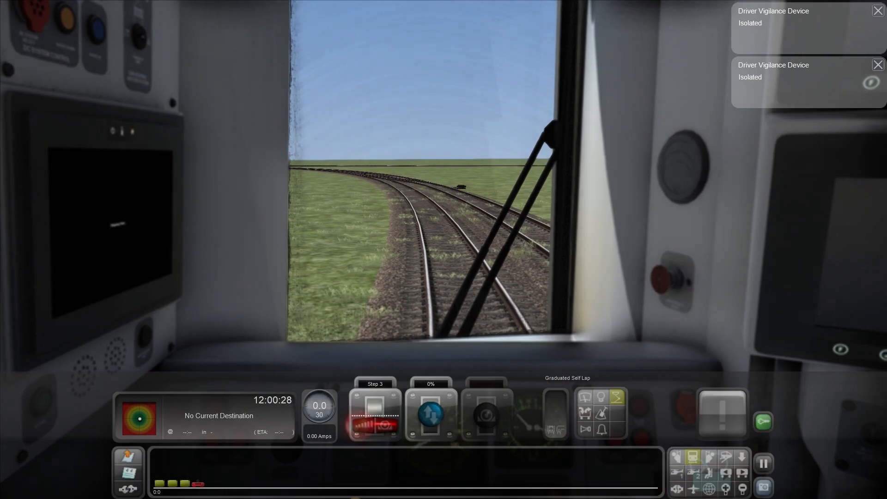
# Set the train's reverser to 100% and acknowledge the AWS warning in the cab.
pyautogui.press('Left')
pyautogui.press('Down')
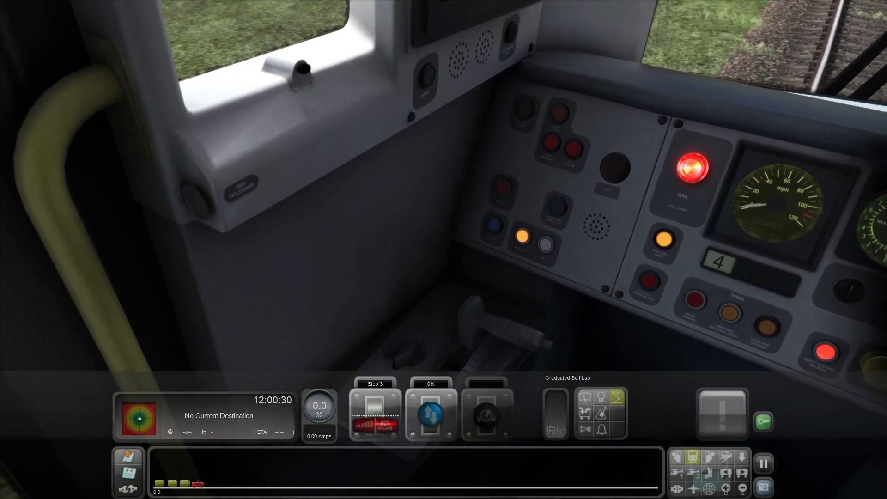
pyautogui.press('Down')
pyautogui.press('Down')
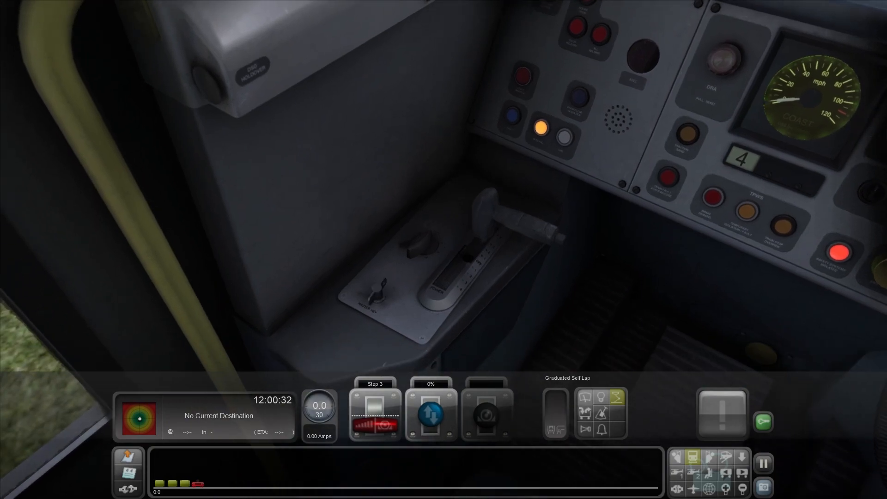
pyautogui.press('w')
pyautogui.press('Up')
pyautogui.press('Right')
pyautogui.press('Down')
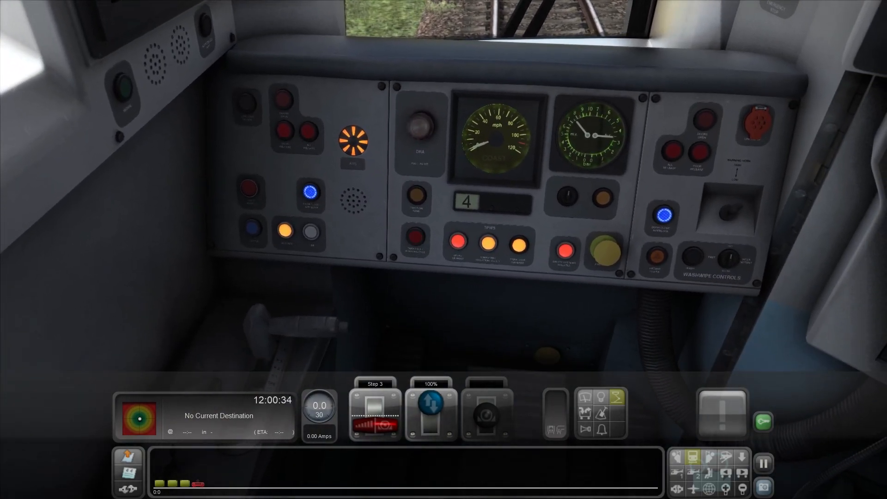
pyautogui.press('Up')
pyautogui.press('Right')
pyautogui.press('q')
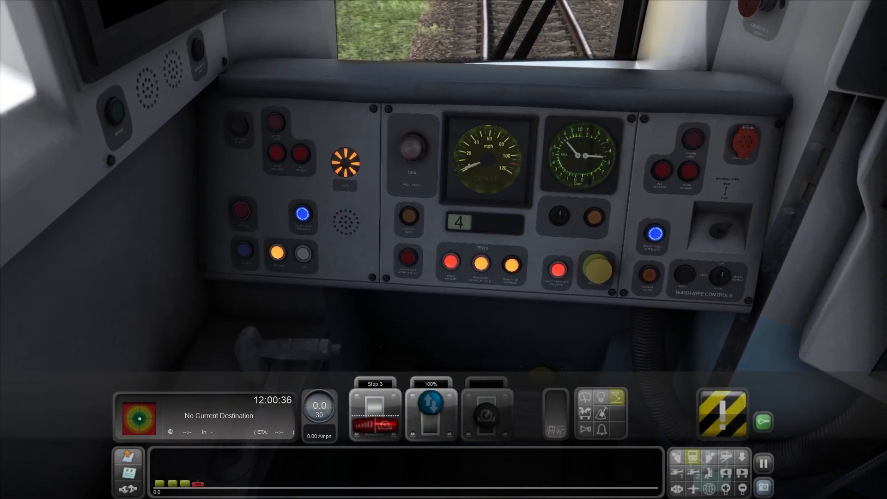
pyautogui.press('Up')
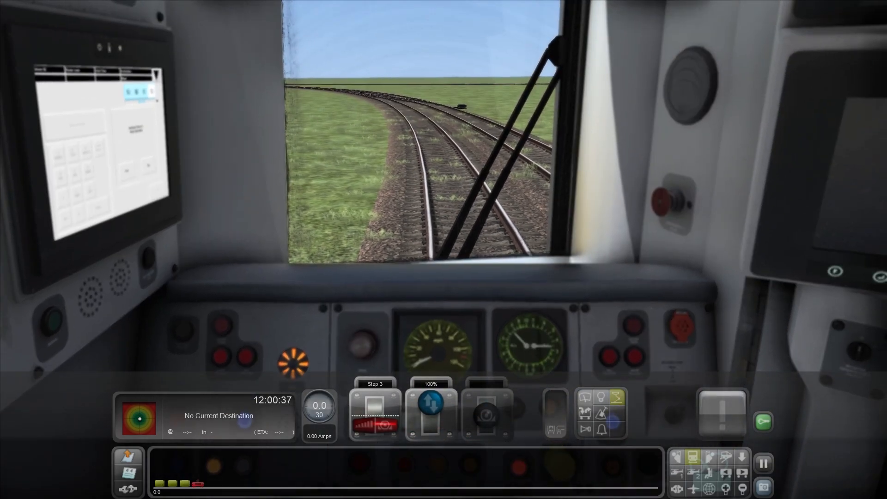
# Examine the branch track, junction points and signals ahead of the train with the free camera.
pyautogui.press('8')
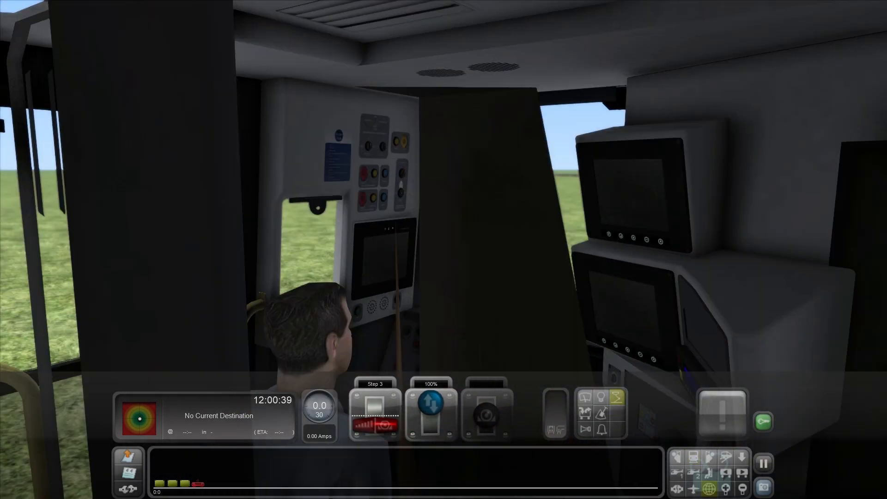
pyautogui.scroll(5, 444, 249)
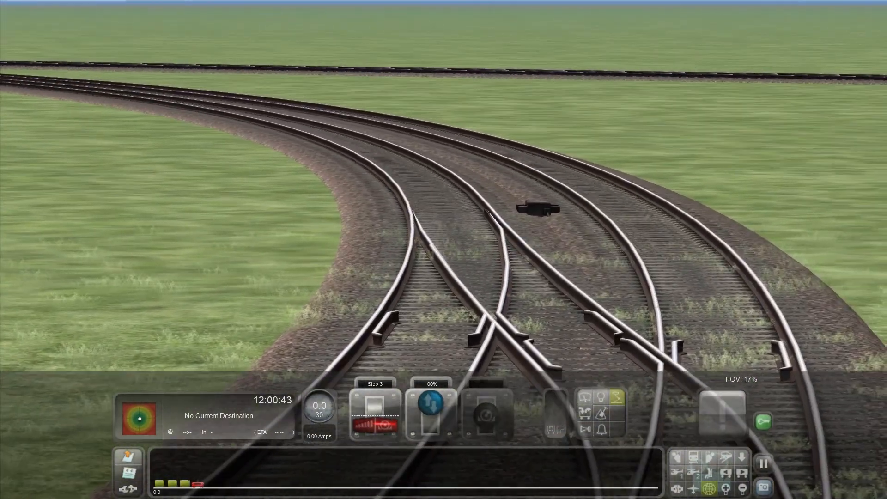
pyautogui.scroll(-3, 444, 249)
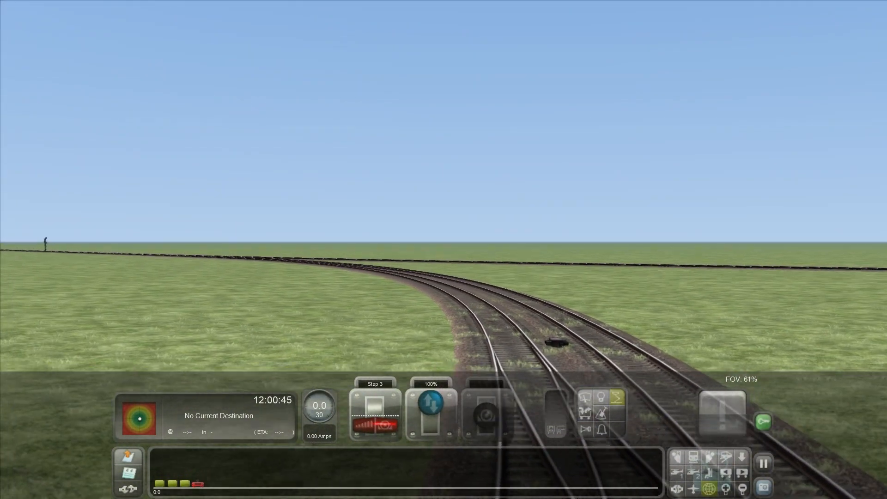
pyautogui.press('Up')
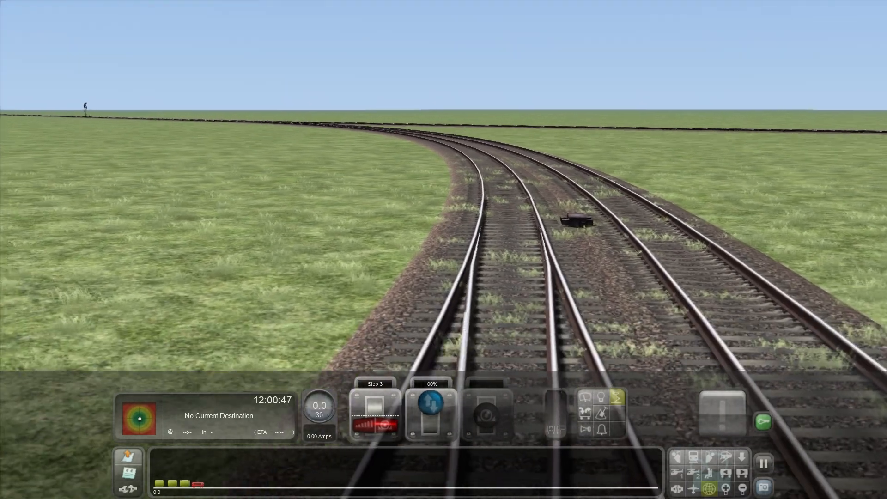
pyautogui.press('Down')
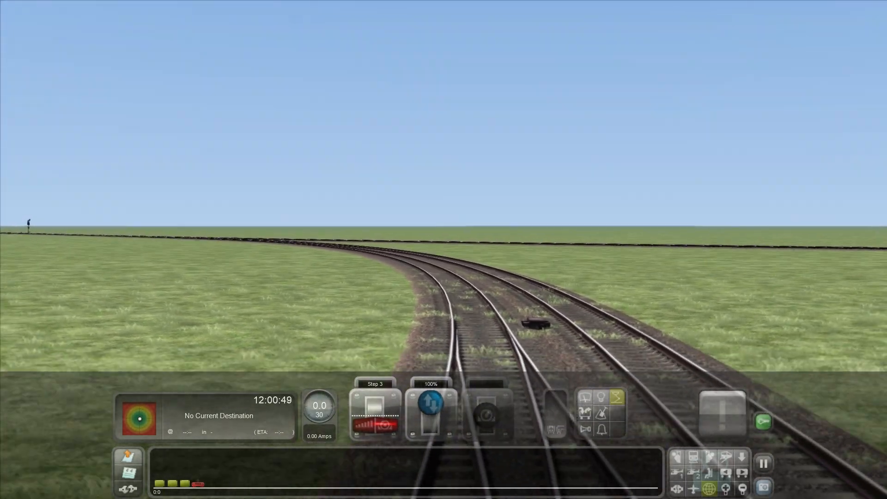
pyautogui.press('Down')
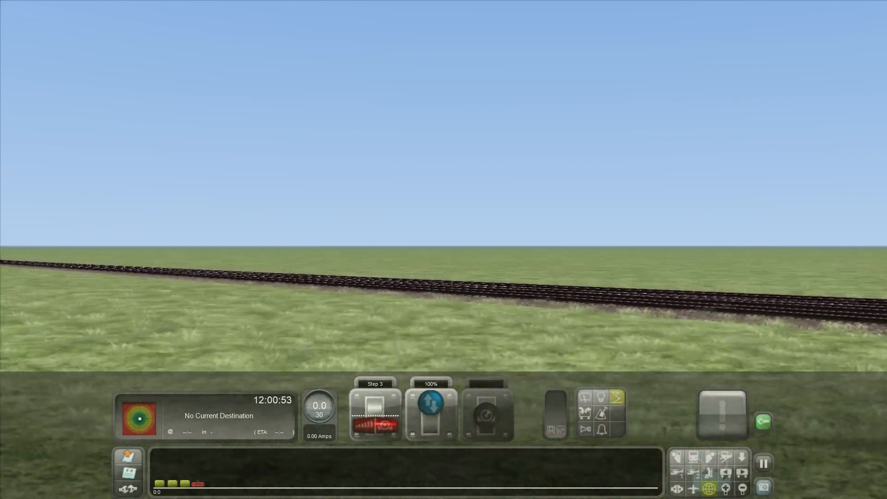
pyautogui.scroll(3, 443, 250)
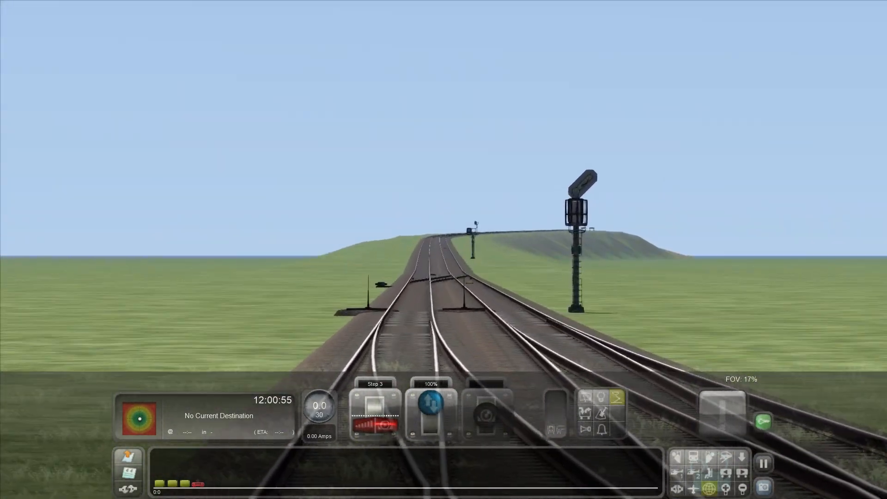
pyautogui.press('Left')
pyautogui.press('Up')
pyautogui.press('Up')
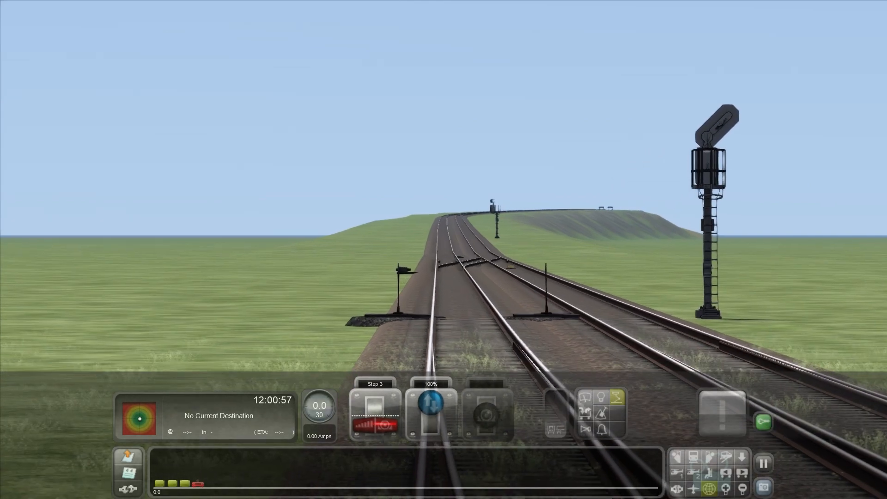
# Survey the signal, crossover points and track up the embankment with the free camera, looking back toward the junction.
pyautogui.press('Up')
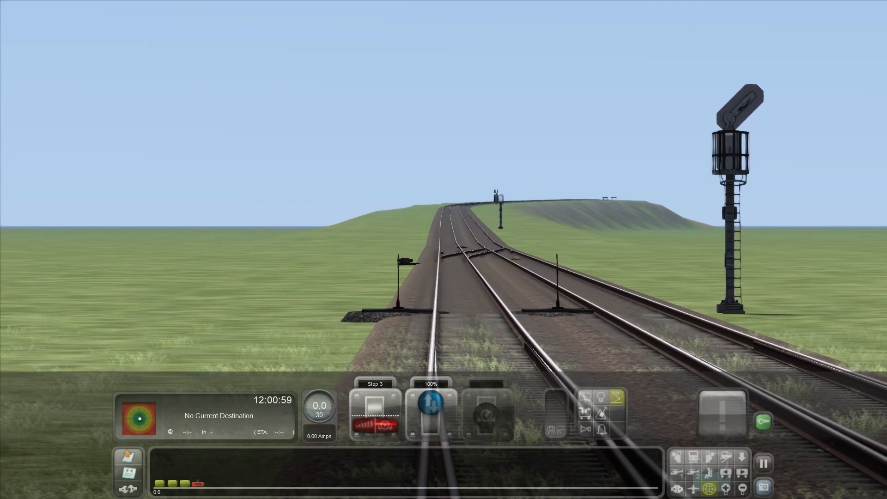
pyautogui.press('Up')
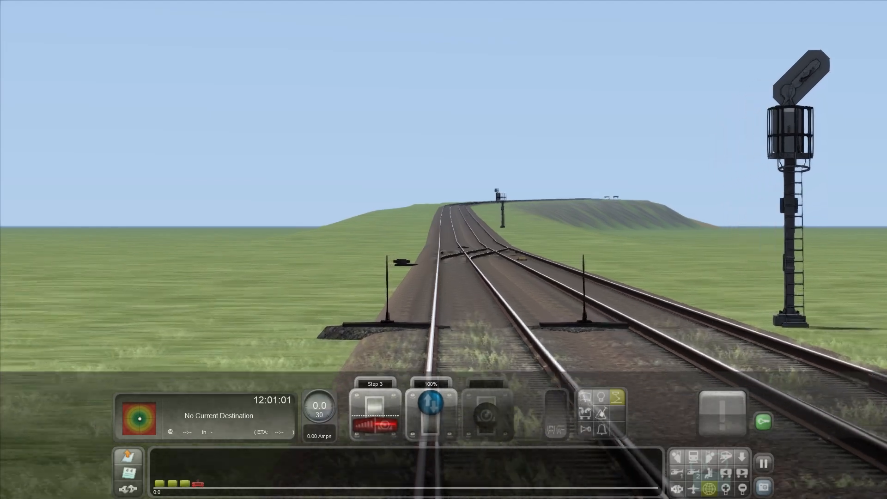
pyautogui.press('Up')
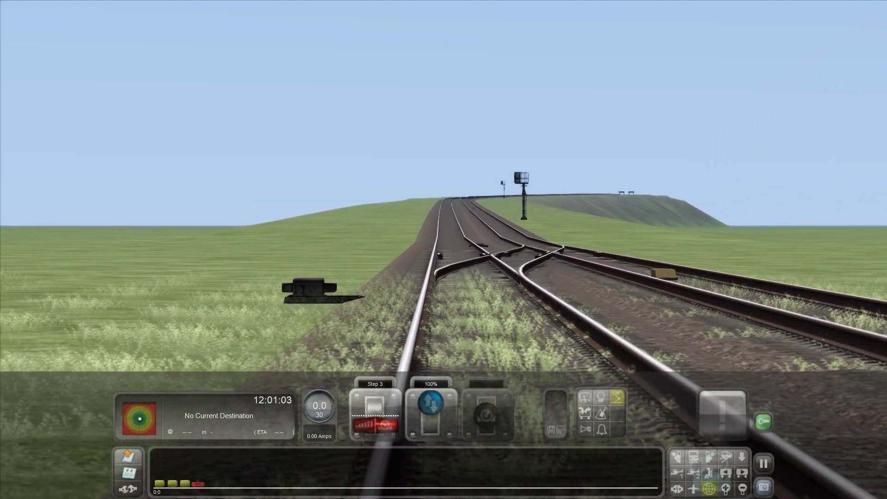
pyautogui.moveTo(444, 250); pyautogui.dragTo(373, 374, button='right')
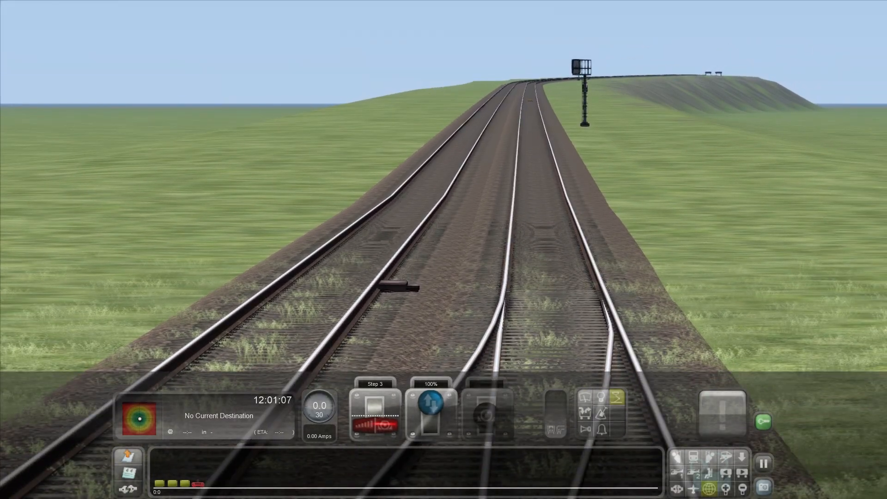
pyautogui.scroll(-5, 444, 250)
pyautogui.moveTo(444, 250); pyautogui.dragTo(28, 142, button='right')
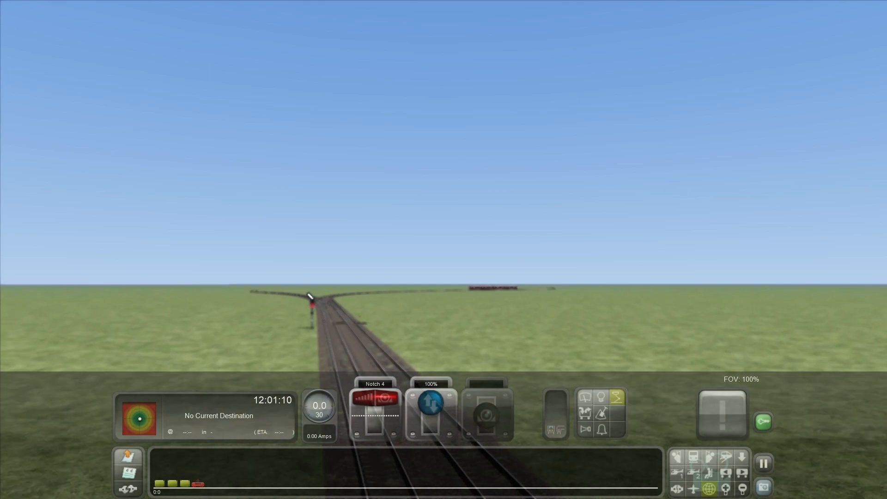
# Return to the driver's cab, hide the driving display and look out at the track ahead.
pyautogui.press('1')
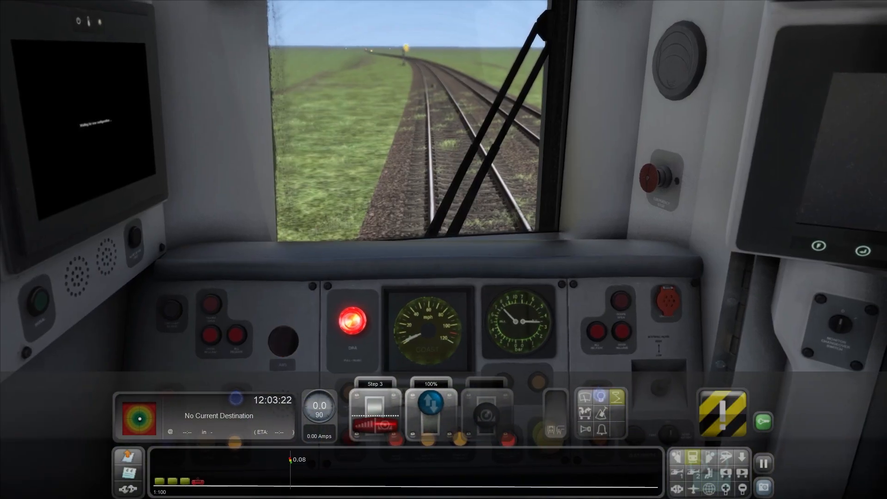
pyautogui.press('F4')
pyautogui.moveTo(444, 250); pyautogui.dragTo(442, 189, button='right')
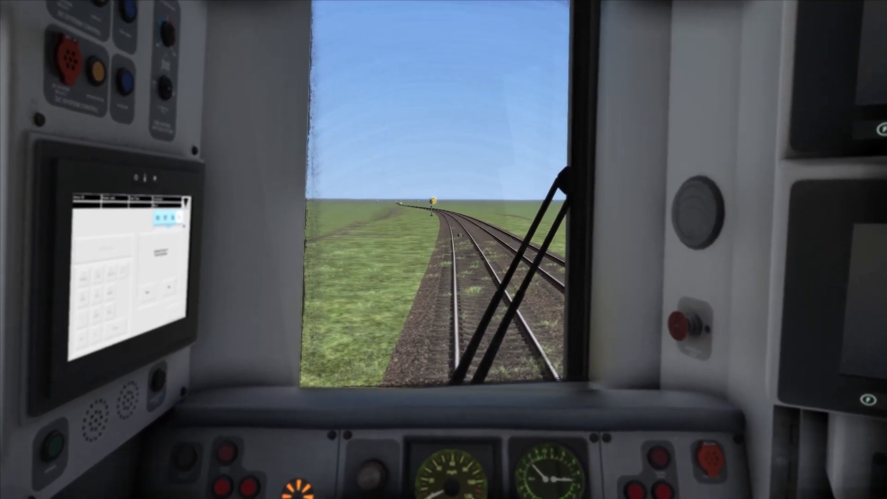
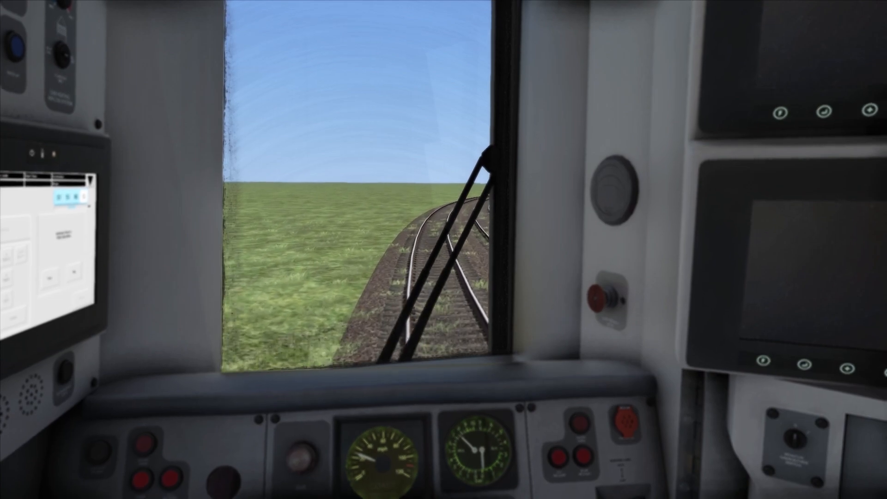
# Observe the curving track and the approaching signal through the cab windscreen while driving.
pyautogui.press('Down')
pyautogui.press('Left')
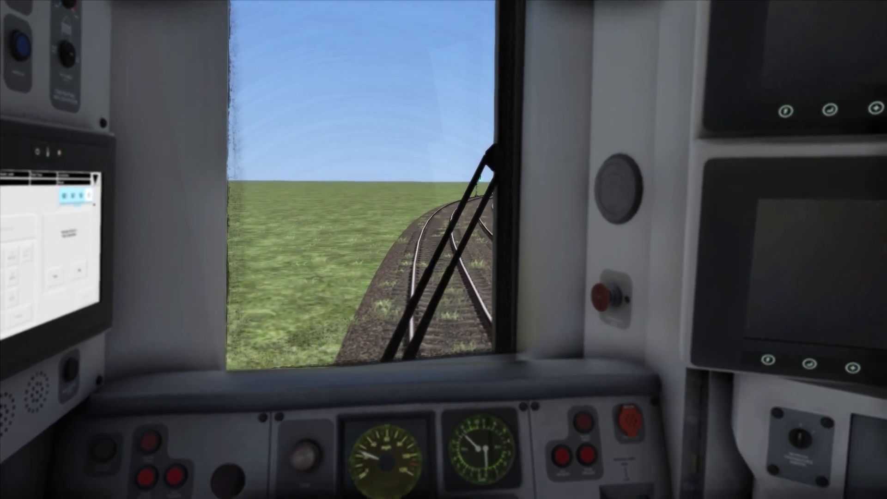
pyautogui.press('Up')
pyautogui.press('Right')
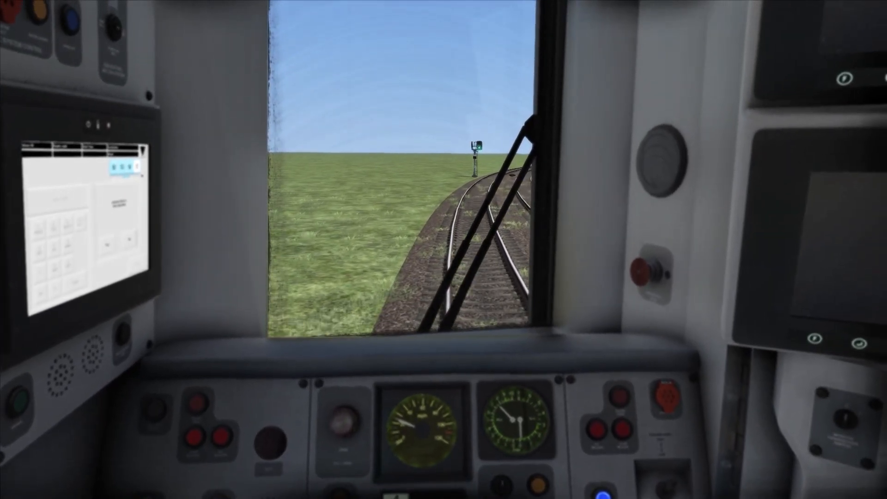
pyautogui.press('Down')
pyautogui.press('Left')
pyautogui.press('Up')
pyautogui.press('Right')
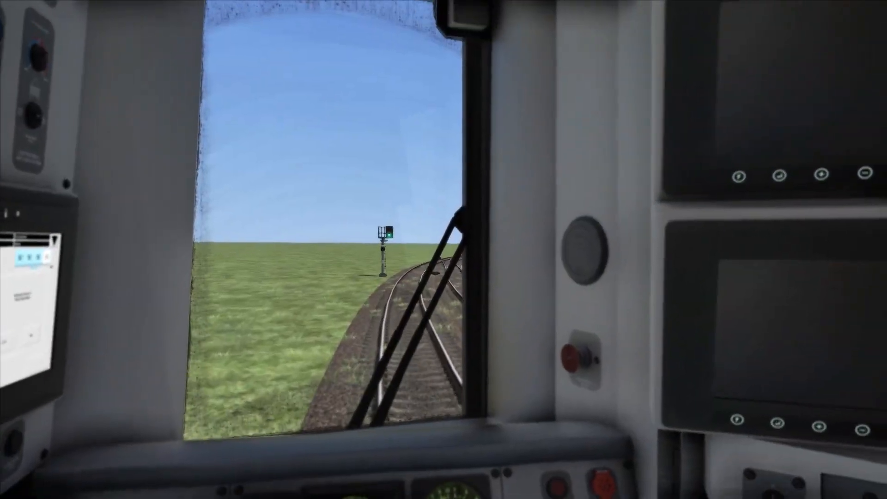
pyautogui.press('Down')
pyautogui.press('Left')
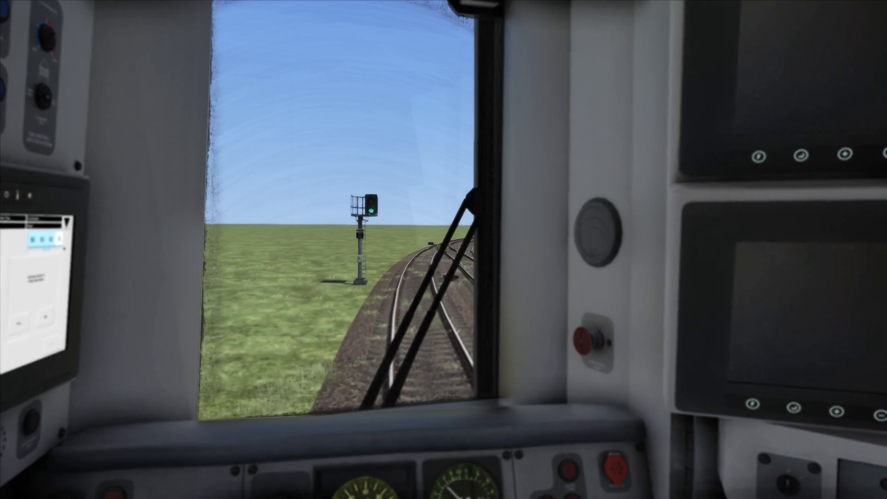
# Examine the points beyond the signal up close and check the cab desk instruments as the train approaches.
pyautogui.scroll(4, 444, 249)
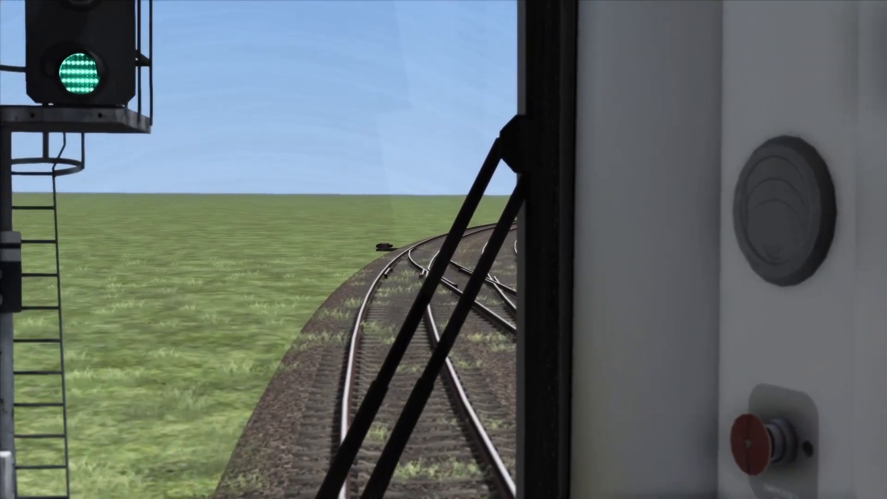
pyautogui.scroll(-3, 444, 250)
pyautogui.scroll(-2, 443, 250)
pyautogui.press('Down')
pyautogui.press('Left')
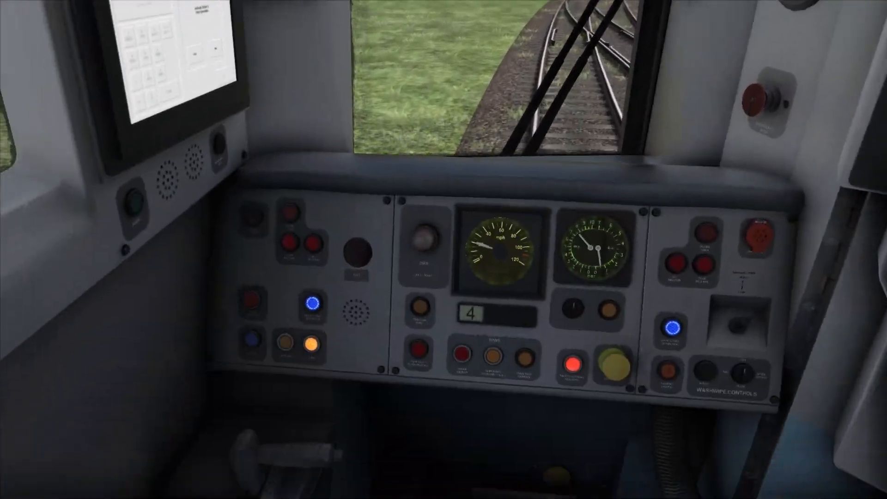
pyautogui.press('Up')
pyautogui.press('Right')
pyautogui.press('Up')
pyautogui.press('Right')
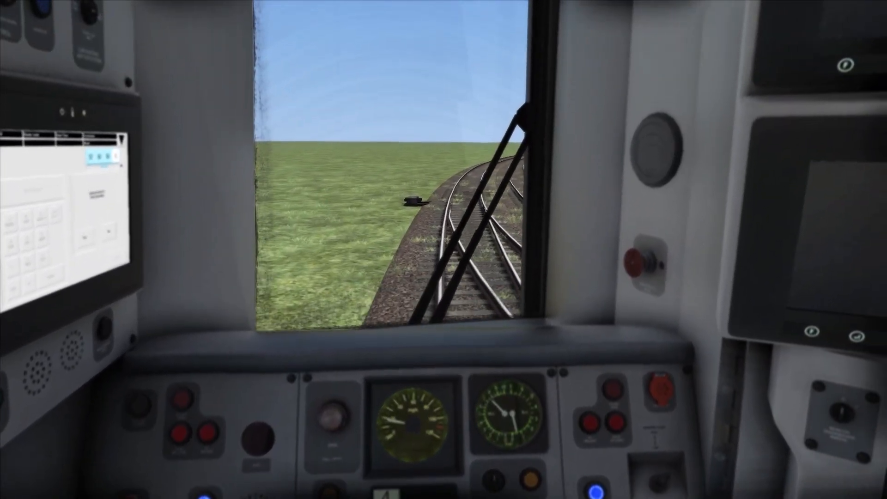
# Watch the train pass the lineside point equipment and check the brake gauge, speedometer and indicators on the desk.
pyautogui.press('Up')
pyautogui.press('Right')
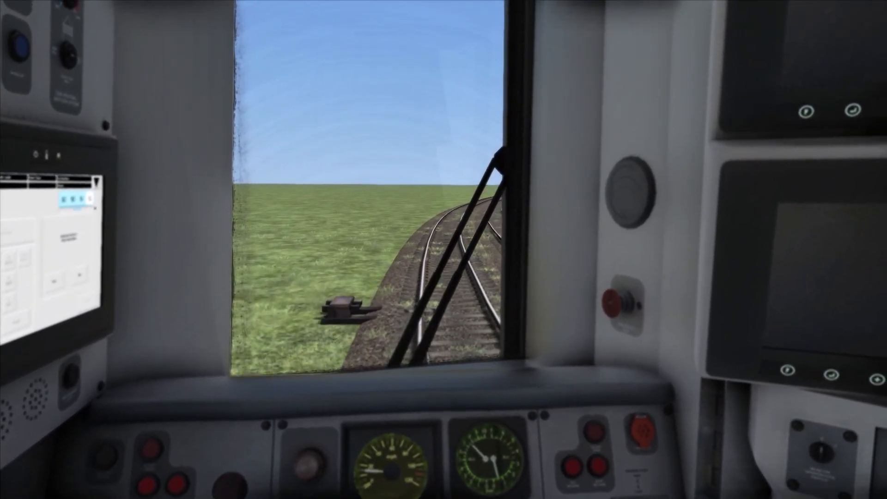
pyautogui.press('Up')
pyautogui.press('Right')
pyautogui.press('Down')
pyautogui.press('Left')
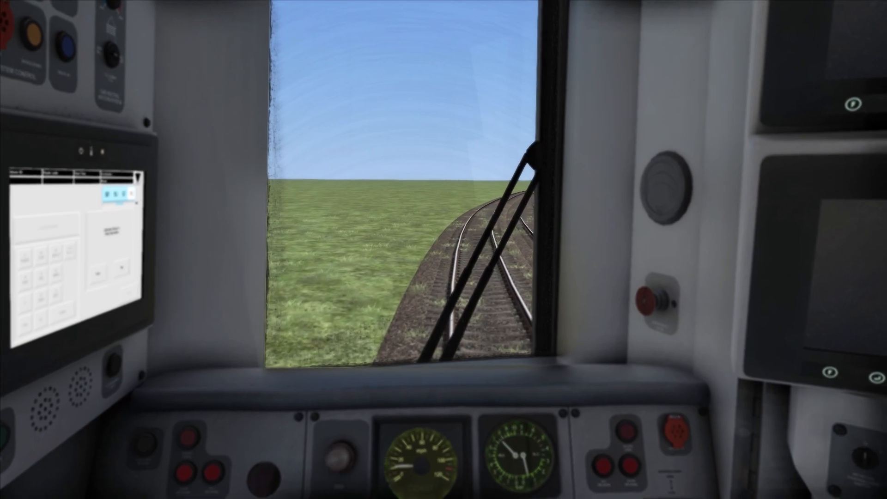
pyautogui.press('Down')
pyautogui.press('Left')
pyautogui.press('Up')
pyautogui.press('Right')
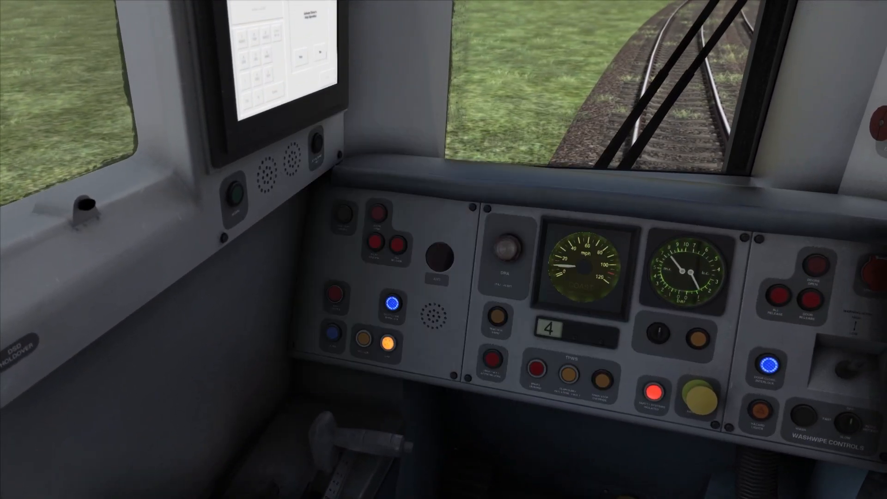
# Leave the cab for the world editor and inspect the end of the existing platform beside the straight double track.
pyautogui.press('Escape')
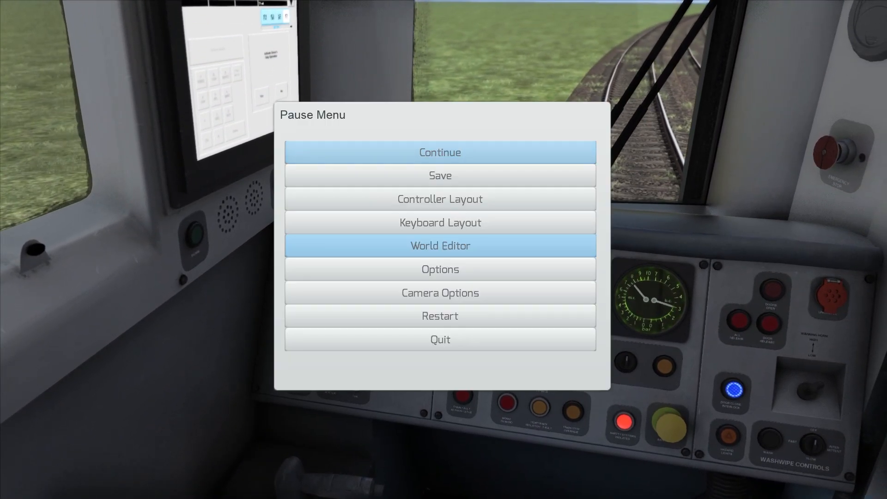
pyautogui.click(440, 245)
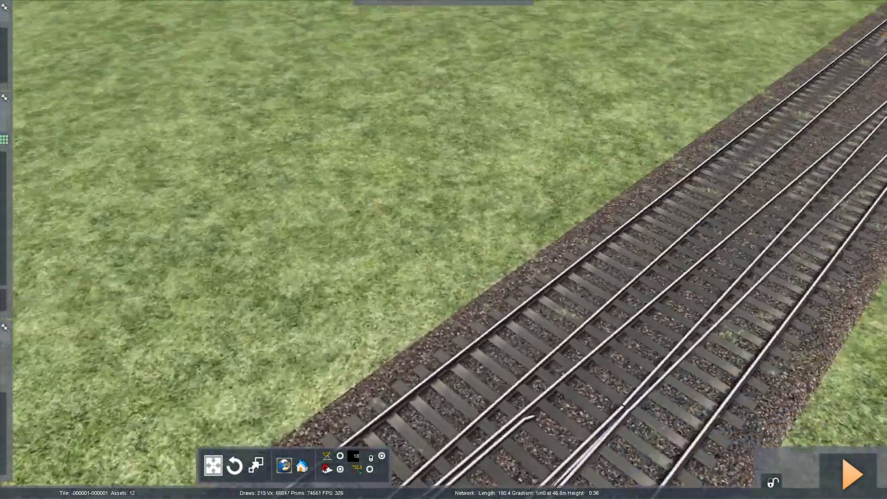
pyautogui.moveTo(444, 249); pyautogui.dragTo(580, 194, button='right')
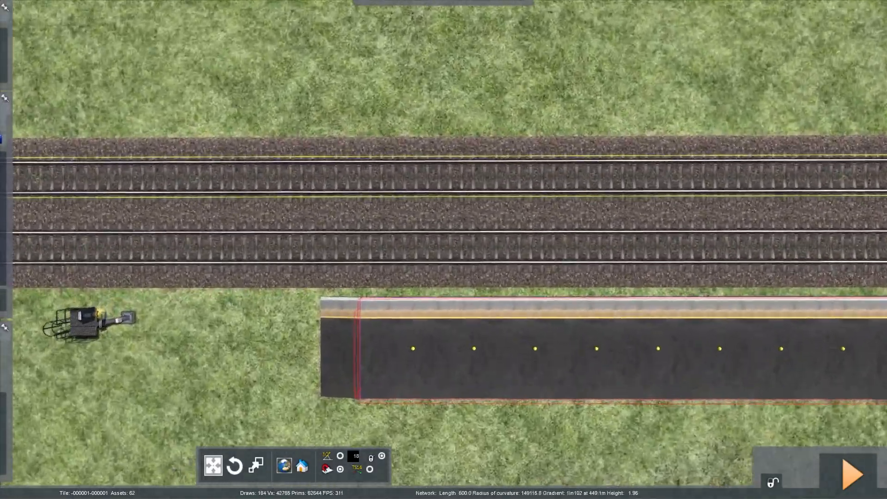
pyautogui.scroll(3, 443, 249)
pyautogui.moveTo(444, 250); pyautogui.dragTo(628, 222, button='right')
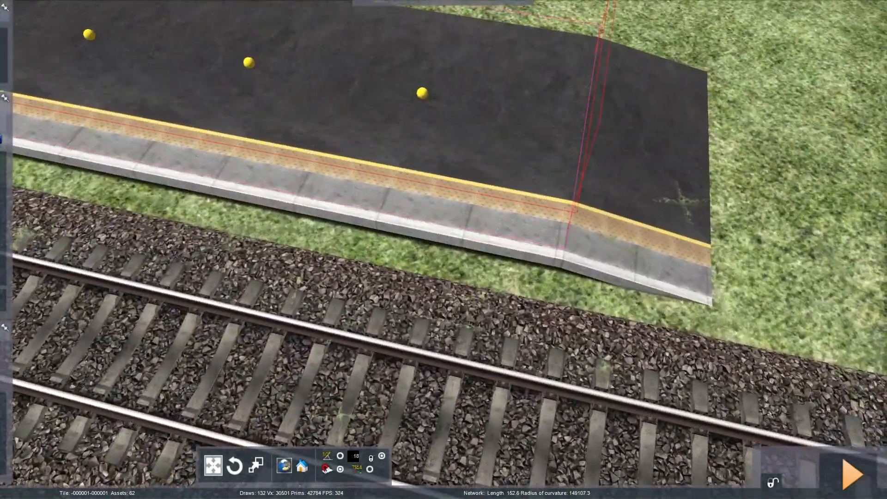
pyautogui.moveTo(444, 250); pyautogui.dragTo(508, 295, button='right')
pyautogui.scroll(-4, 444, 249)
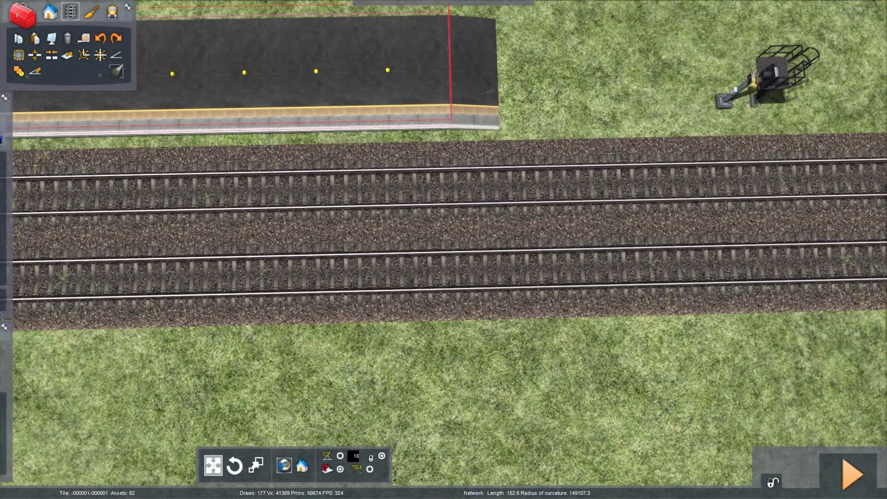
# Lay a ruler about 153 m long along the track farther from the platform, matching the platform's full length.
pyautogui.click(464, 267)
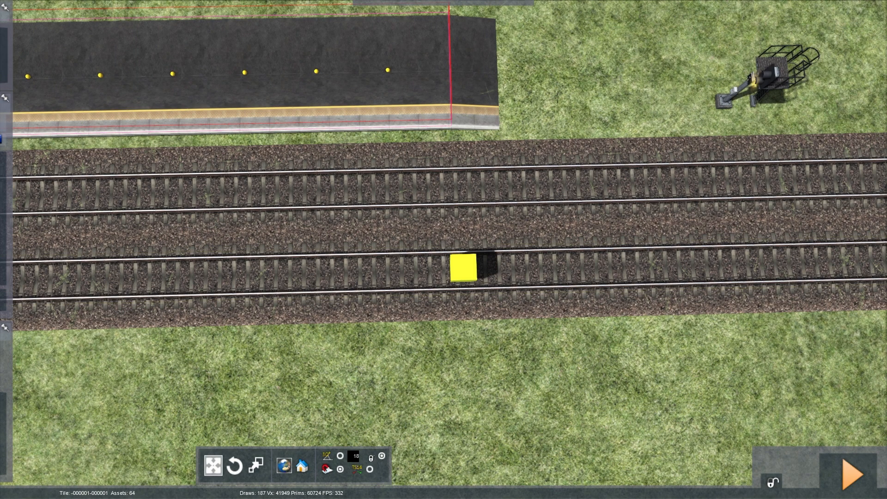
pyautogui.scroll(-4, 297, 269)
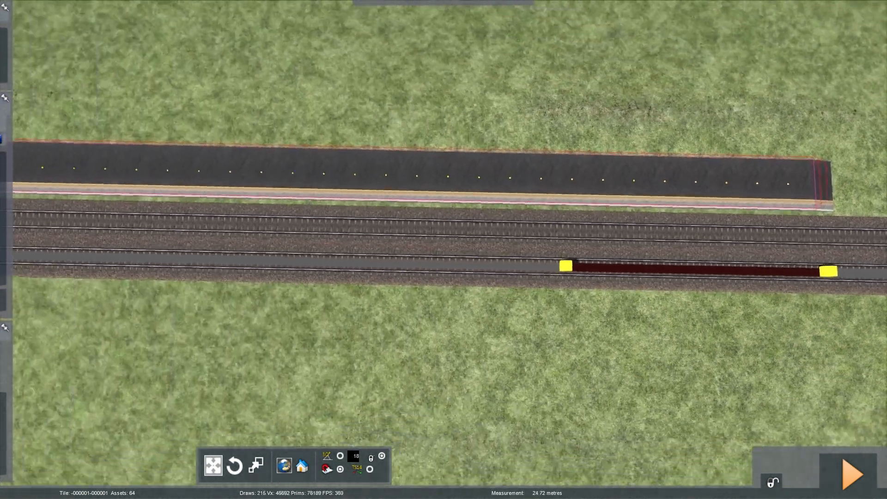
pyautogui.press('Left')
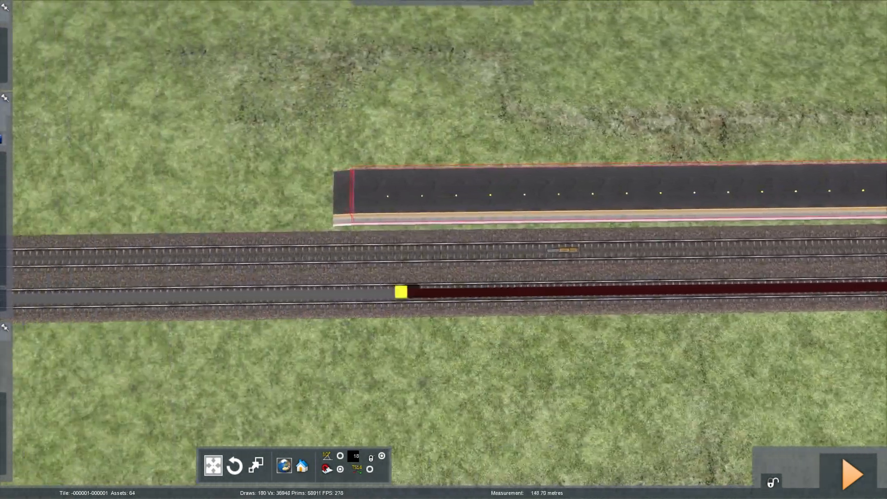
pyautogui.scroll(2, 401, 292)
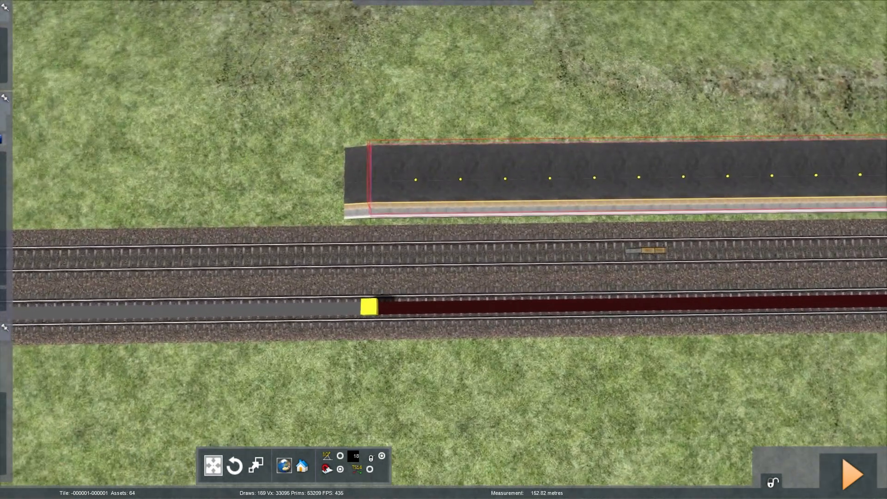
pyautogui.scroll(-5, 368, 306)
pyautogui.press('Right')
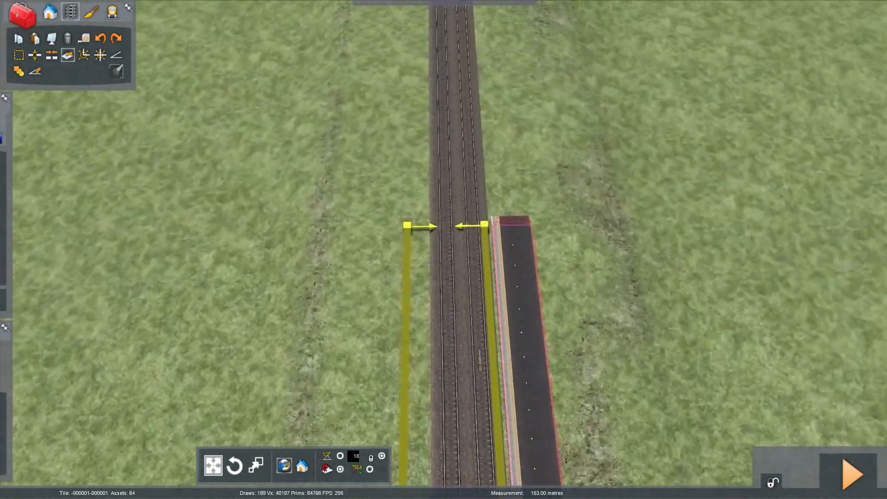
# Place WCML Platform 5m L 3 along the offset ruler on the side of the tracks opposite the existing platform.
pyautogui.scroll(2, 444, 250)
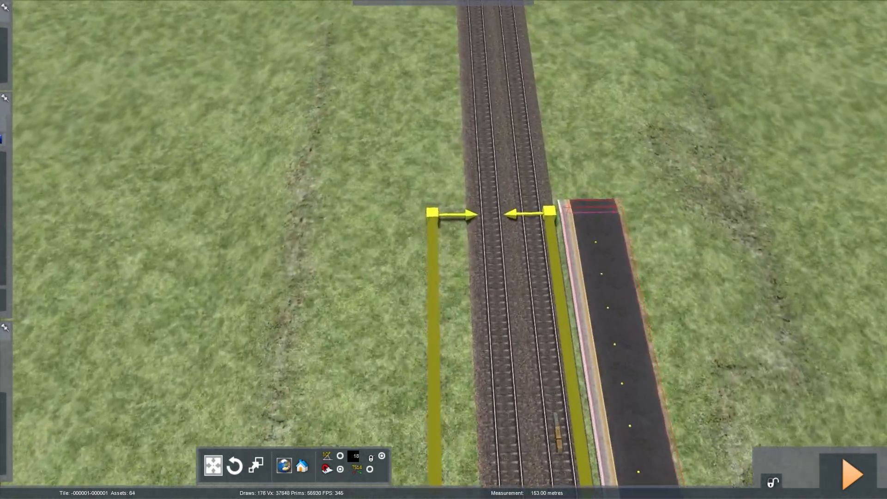
pyautogui.scroll(2, 444, 249)
pyautogui.scroll(3, 443, 250)
pyautogui.press('Left')
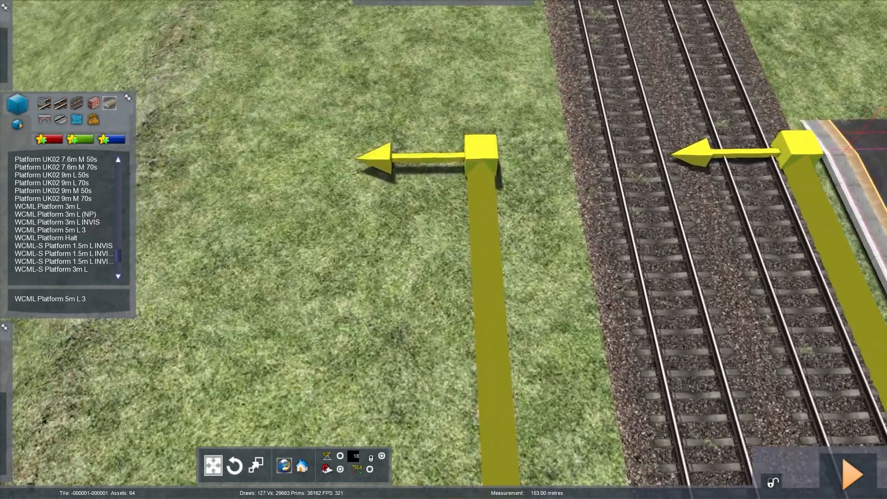
pyautogui.press('Right')
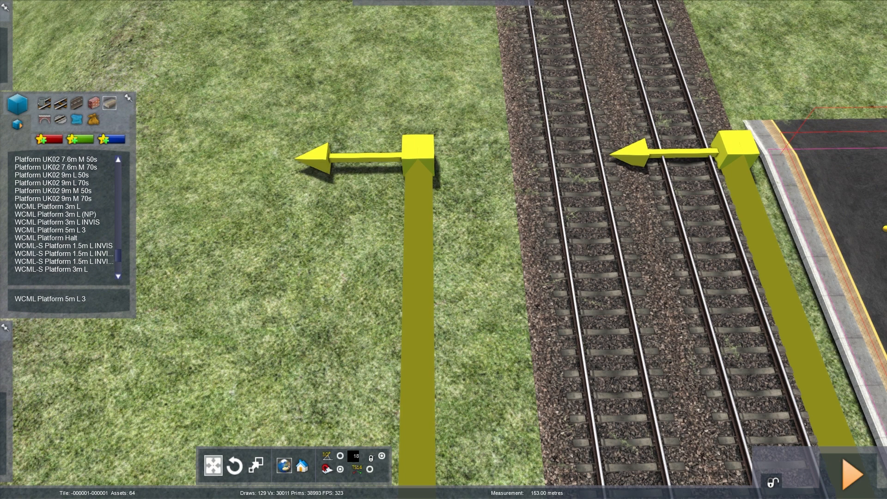
pyautogui.scroll(-2, 65, 215)
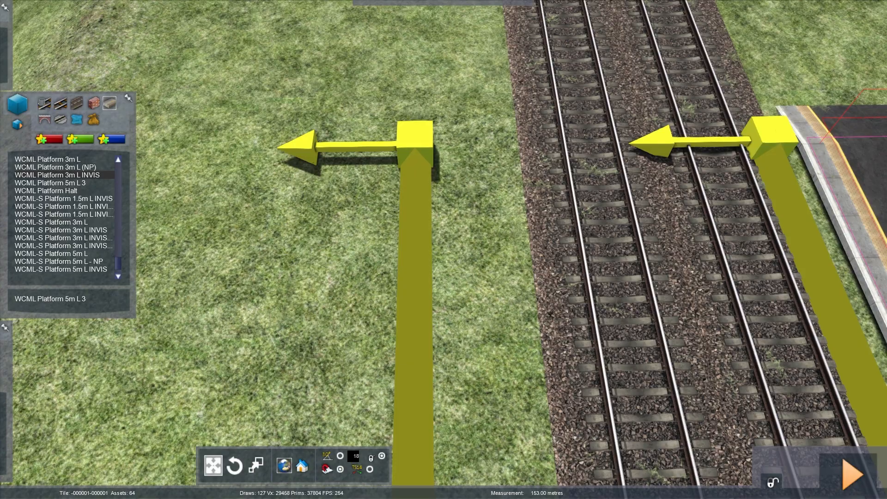
pyautogui.click(86, 183)
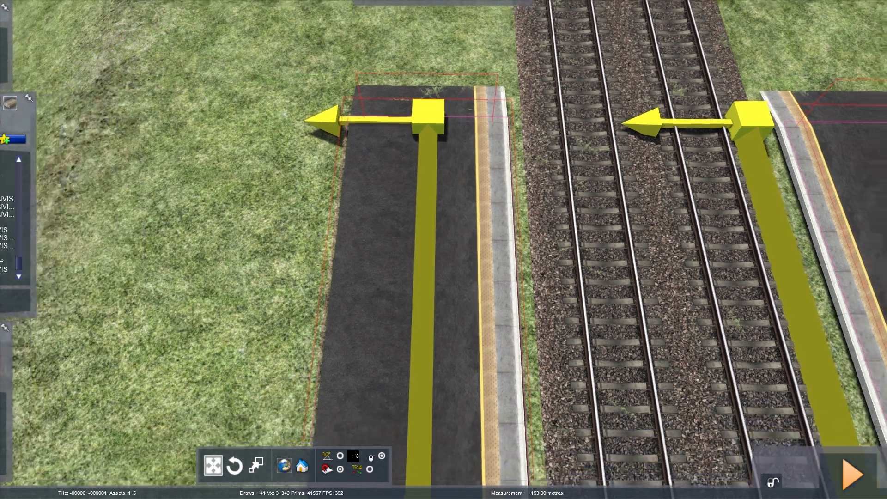
# Clear the rulers and inspect the two facing platforms along their length.
pyautogui.press('Down')
pyautogui.press('Left')
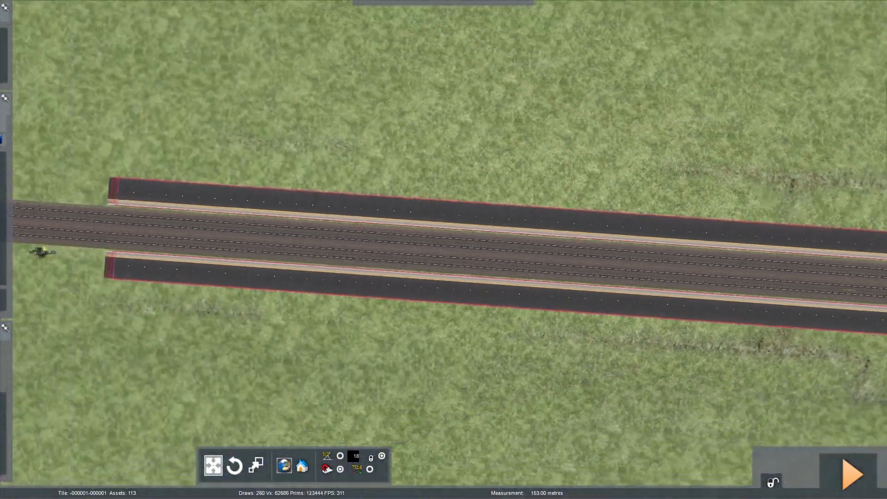
pyautogui.press('Up')
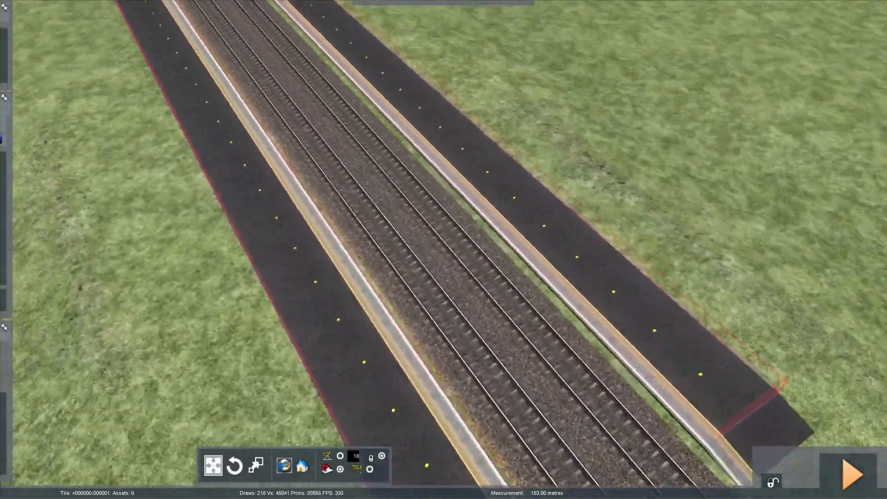
# Inspect the two facing platforms from above and along the track, then save the route.
pyautogui.press('Up')
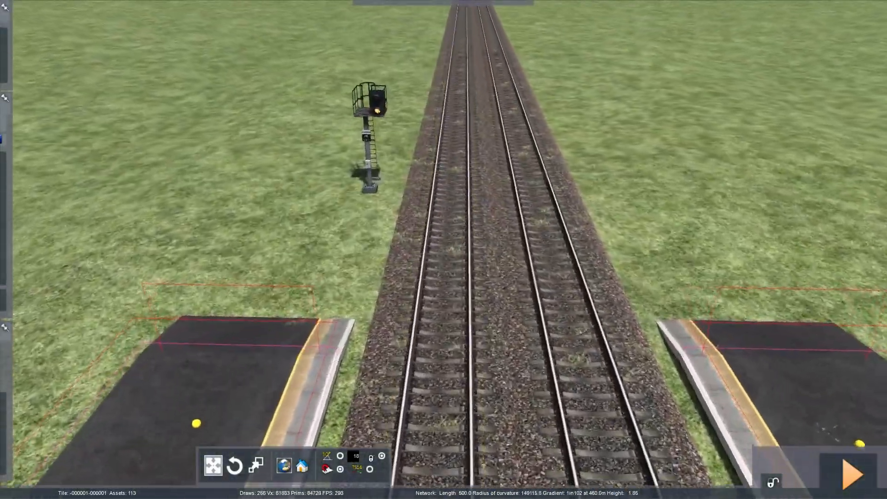
pyautogui.press('Left')
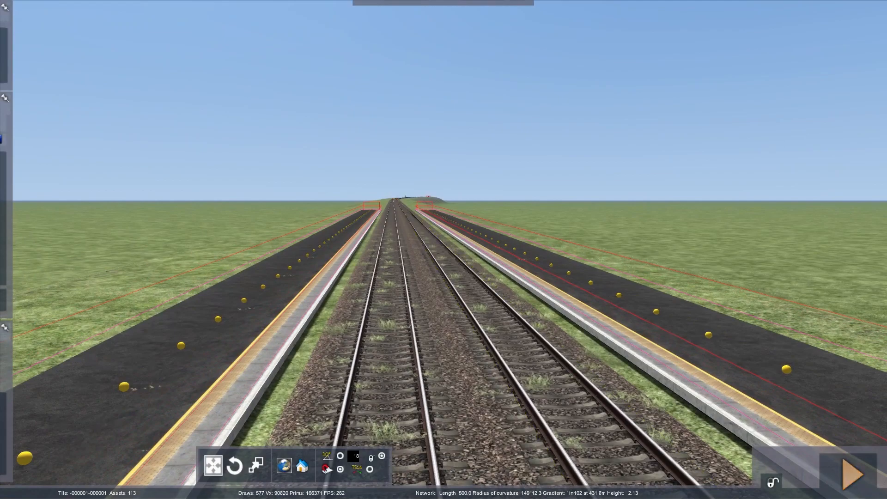
pyautogui.press('F2')
pyautogui.press('Return')
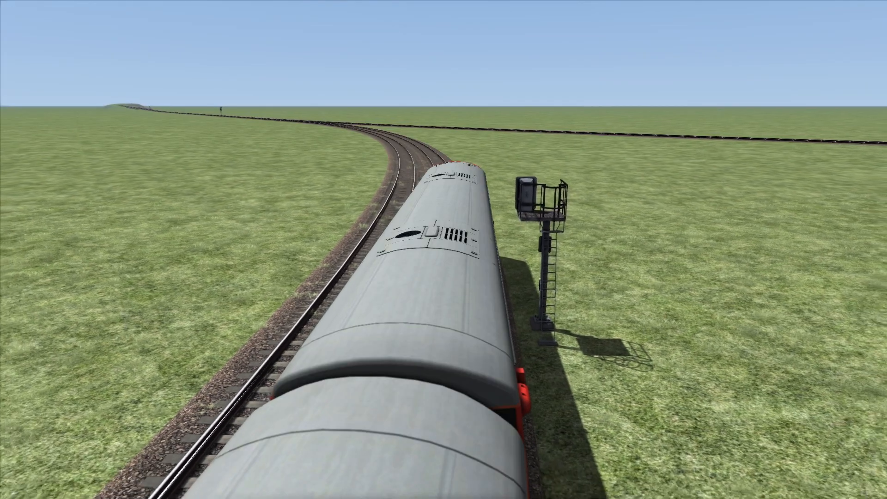
# View the train beside its signal and the crossover in the simulation, then reopen the world editor.
pyautogui.press('Escape')
pyautogui.press('Escape')
pyautogui.press('Left')
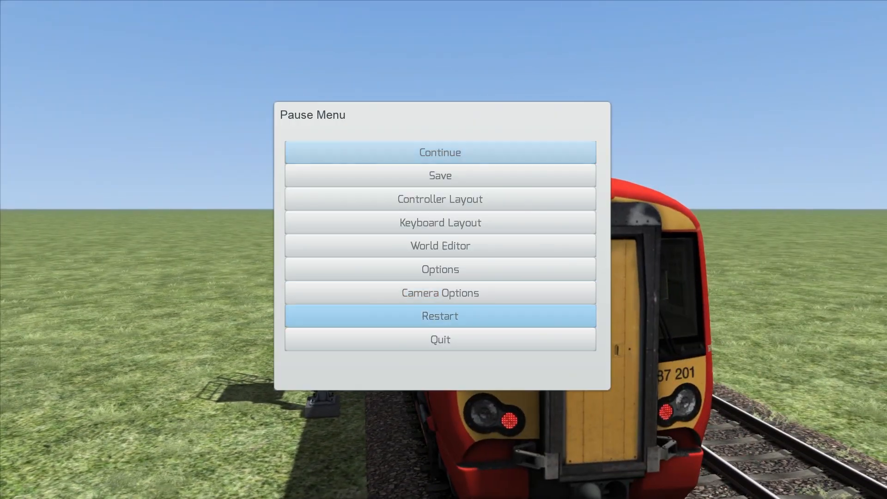
pyautogui.press('Return')
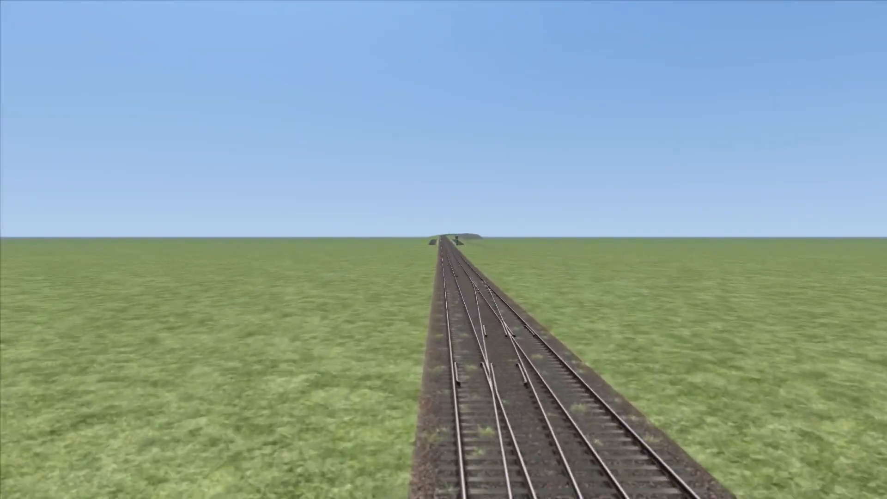
pyautogui.press('Escape')
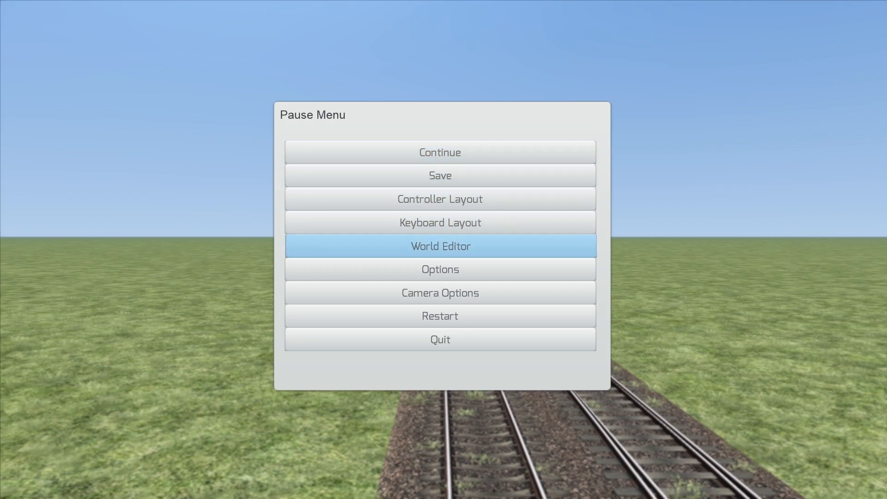
pyautogui.click(443, 245)
# Set up terrain texture painting along the double track with Gravel track dark and a brush size of 15.
pyautogui.moveTo(444, 250); pyautogui.dragTo(592, 361, button='right')
pyautogui.press('Down')
pyautogui.press('Left')
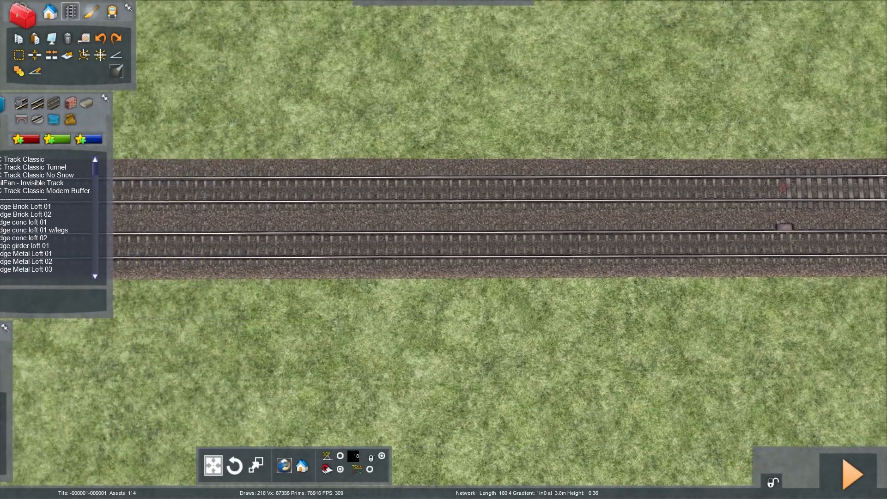
pyautogui.press('Down')
pyautogui.press('Left')
pyautogui.click(91, 12)
pyautogui.click(19, 71)
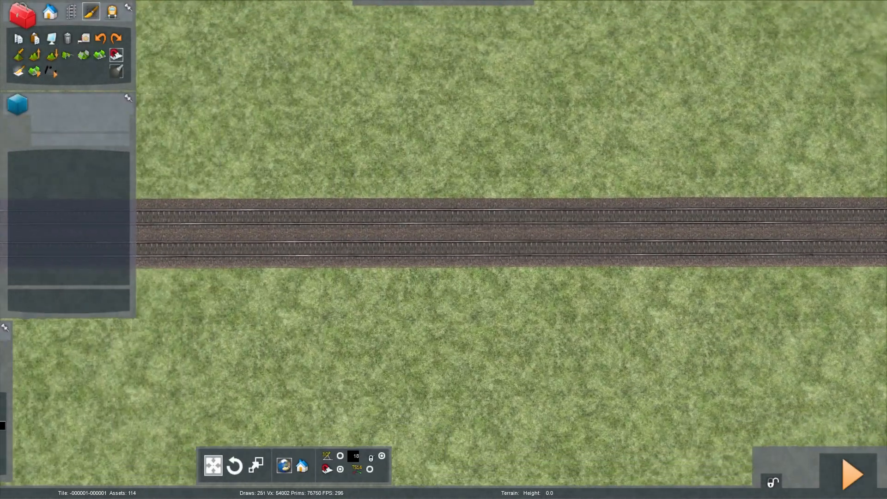
pyautogui.press('Up')
pyautogui.moveTo(6, 120)
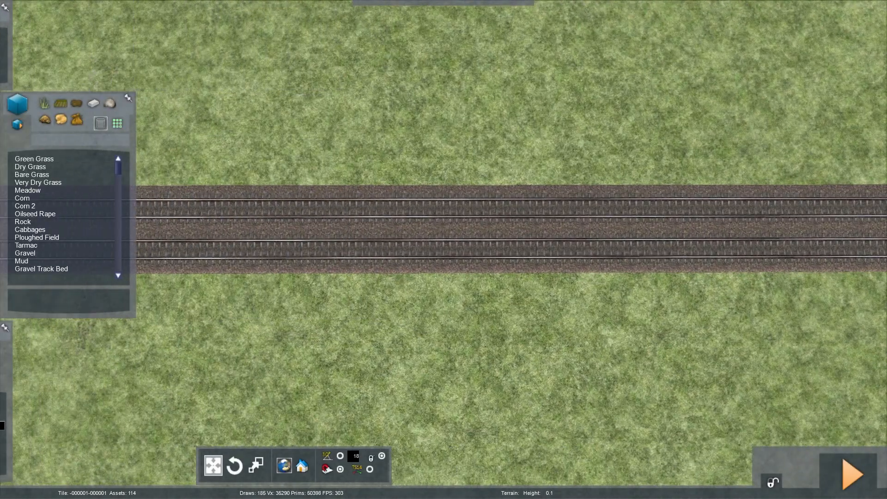
pyautogui.click(110, 103)
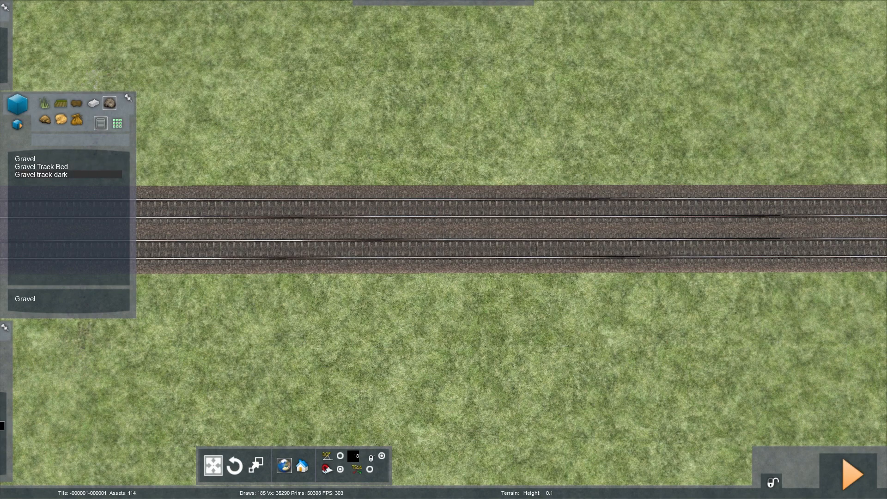
pyautogui.click(68, 174)
pyautogui.moveTo(6, 401)
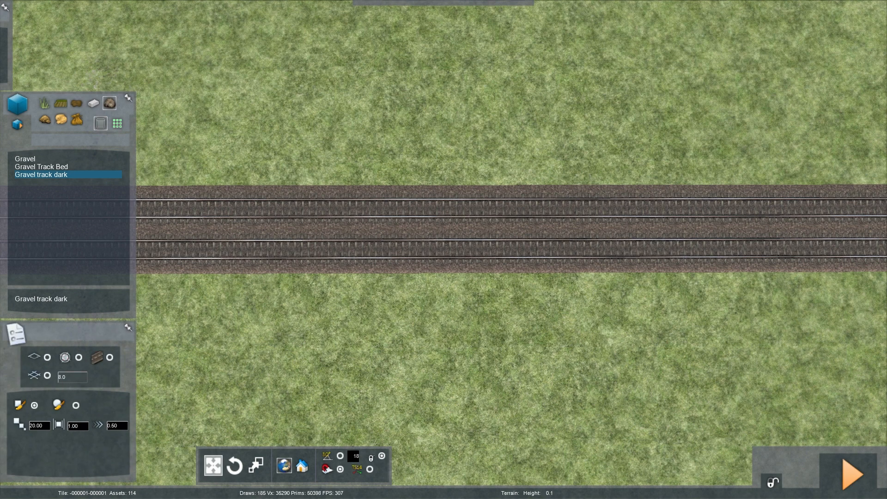
pyautogui.write('15')
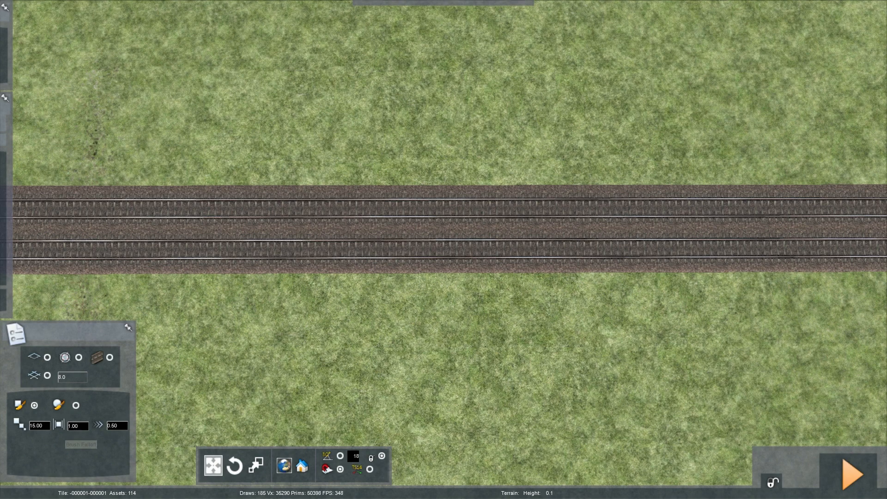
# Paint the dark gravel texture under and beside the straight double track as far as the crossover.
pyautogui.moveTo(444, 250); pyautogui.dragTo(296, 222, button='right')
pyautogui.scroll(-3, 443, 249)
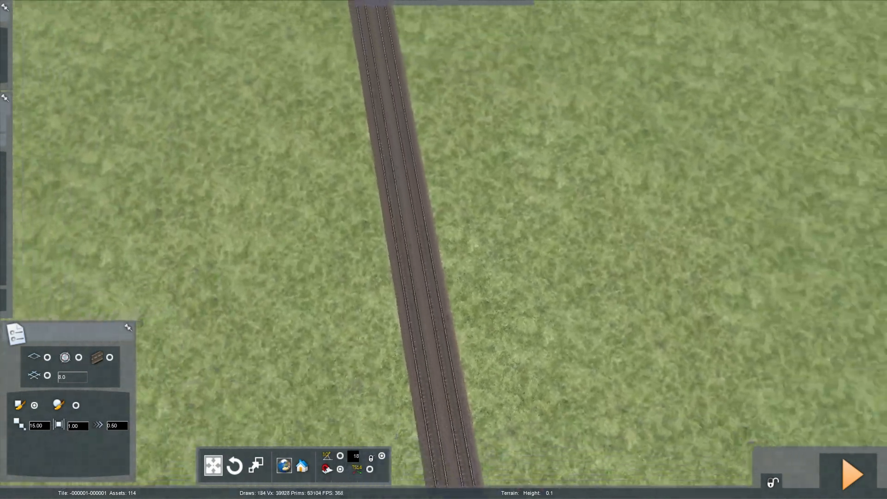
pyautogui.moveTo(456, 335)
pyautogui.mouseDown()
pyautogui.moveTo(488, 318)
pyautogui.moveTo(480, 263)
pyautogui.mouseUp()
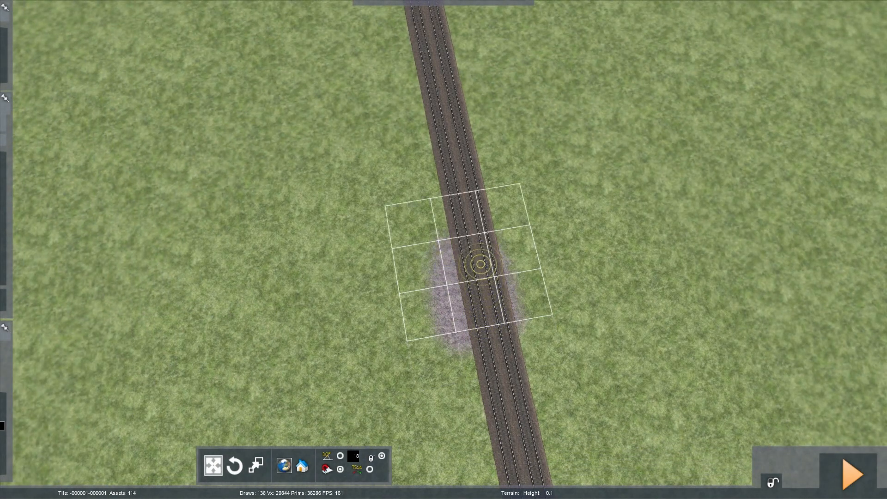
pyautogui.moveTo(479, 264); pyautogui.dragTo(596, 258, button='right')
pyautogui.moveTo(444, 249); pyautogui.dragTo(504, 240, button='right')
pyautogui.press('Up')
pyautogui.press('Down')
pyautogui.moveTo(595, 234); pyautogui.dragTo(382, 238)
pyautogui.press('Left')
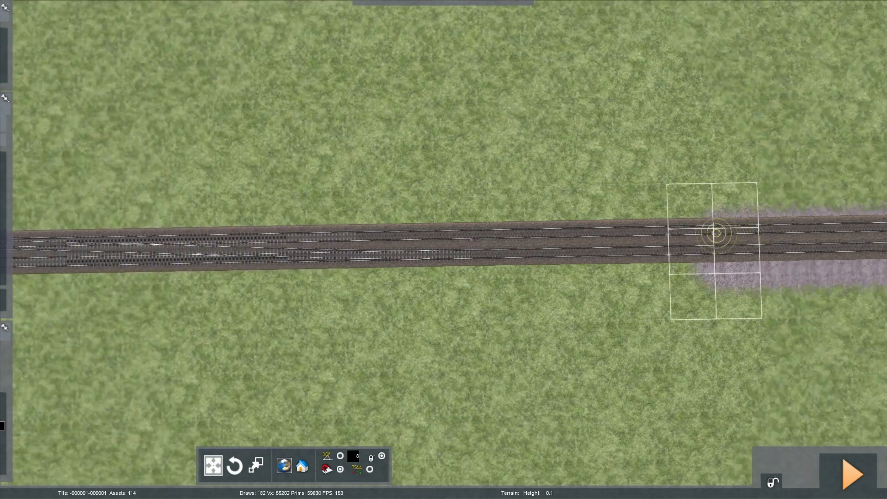
pyautogui.moveTo(716, 234); pyautogui.dragTo(446, 247)
pyautogui.press('Left')
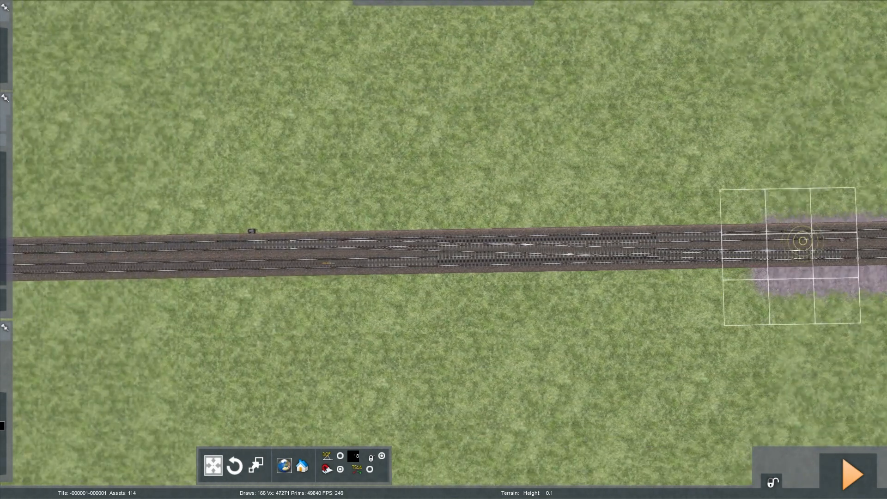
# Continue the gravel strip through the crossover and past the single signal just beyond it.
pyautogui.moveTo(802, 242); pyautogui.dragTo(537, 248)
pyautogui.press('Left')
pyautogui.moveTo(801, 245); pyautogui.dragTo(568, 251)
pyautogui.press('Left')
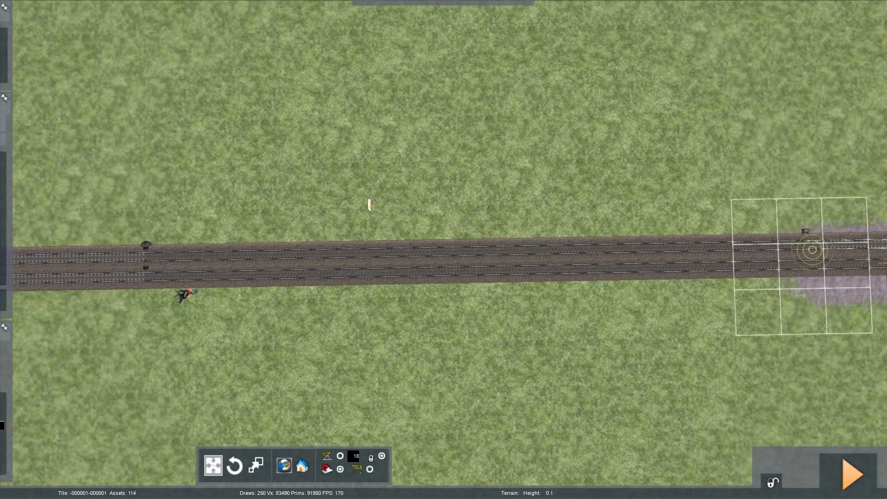
pyautogui.moveTo(806, 250); pyautogui.dragTo(684, 255)
pyautogui.press('Left')
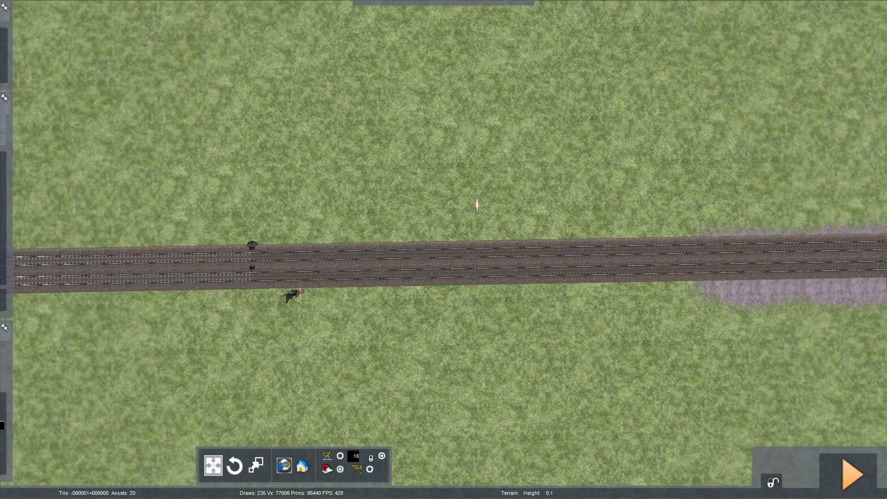
# Extend the gravel strip past the speed sign and the next signals to the diverging double-track junction.
pyautogui.press('Left')
pyautogui.moveTo(807, 253); pyautogui.dragTo(576, 264)
pyautogui.press('Left')
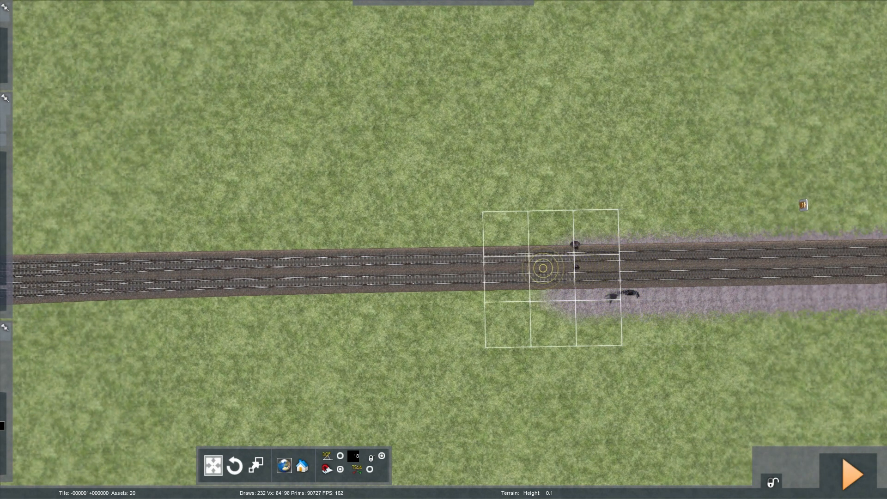
pyautogui.press('Left')
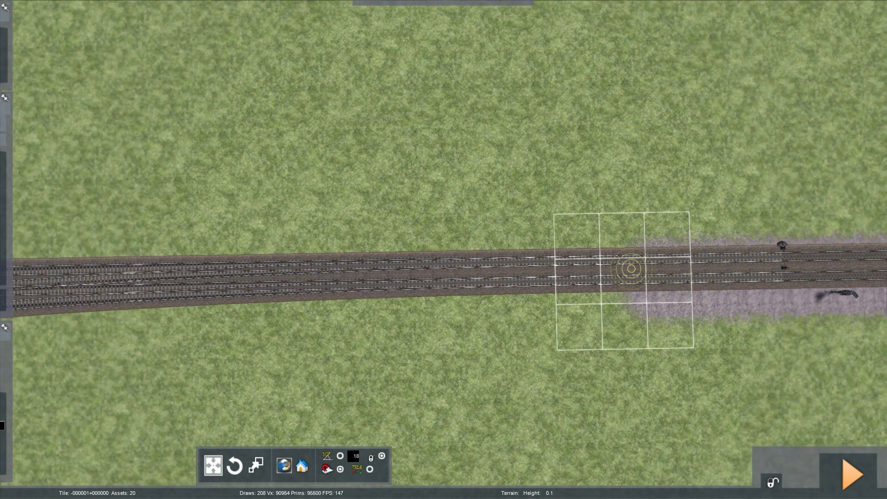
pyautogui.press('Left')
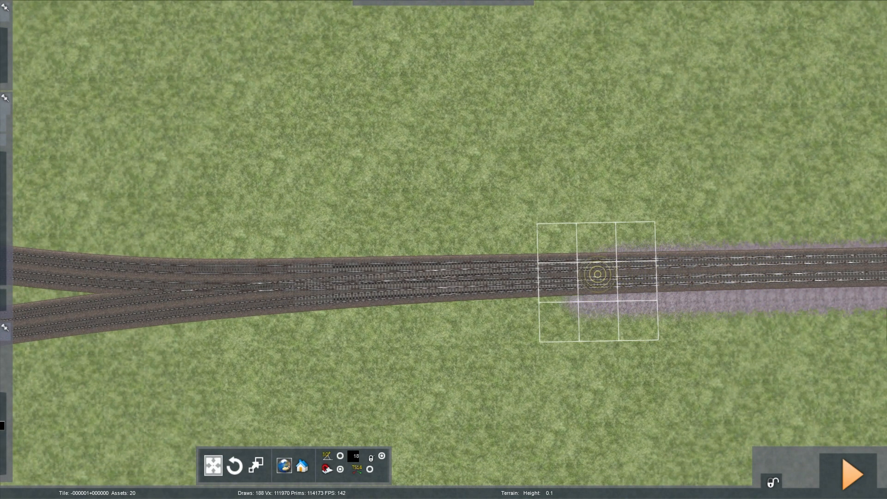
pyautogui.press('Left')
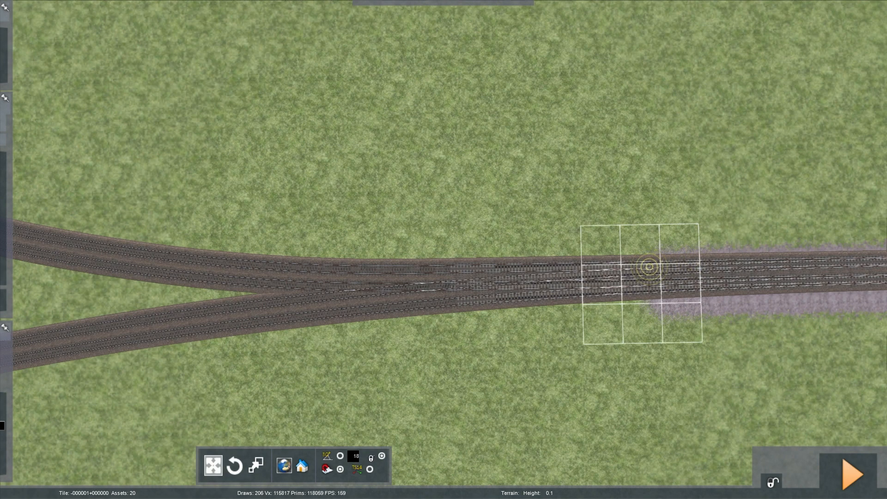
# Paint the same gravel along the remaining grassy track around the platforms until the strips meet, and save the route.
pyautogui.moveTo(470, 275)
pyautogui.mouseDown(button='right')
pyautogui.moveTo(568, 213)
pyautogui.moveTo(582, 171)
pyautogui.mouseUp(button='right')
pyautogui.press('Up')
pyautogui.press('Left')
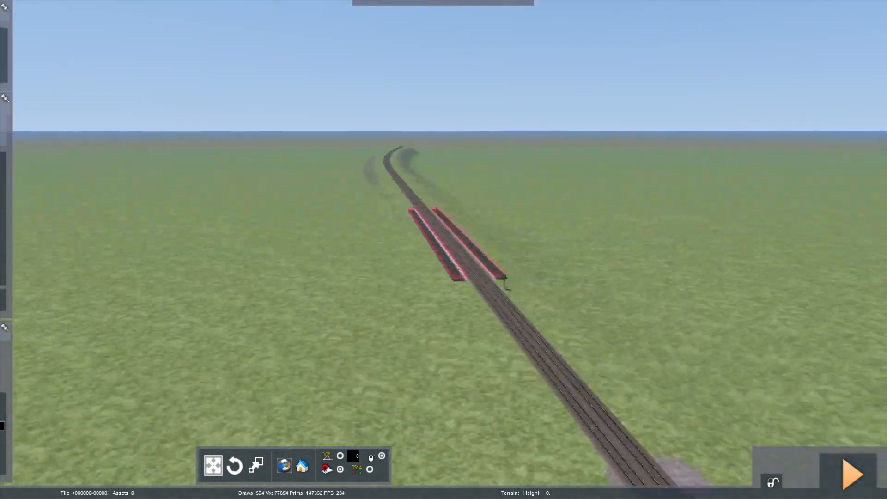
pyautogui.press('Right')
pyautogui.press('Down')
pyautogui.press('Left')
pyautogui.press('Left')
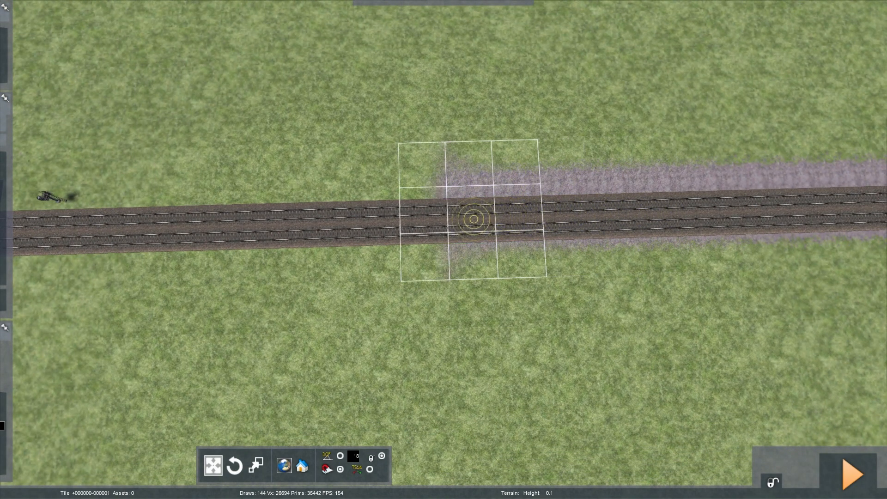
pyautogui.press('Left')
pyautogui.press('Left')
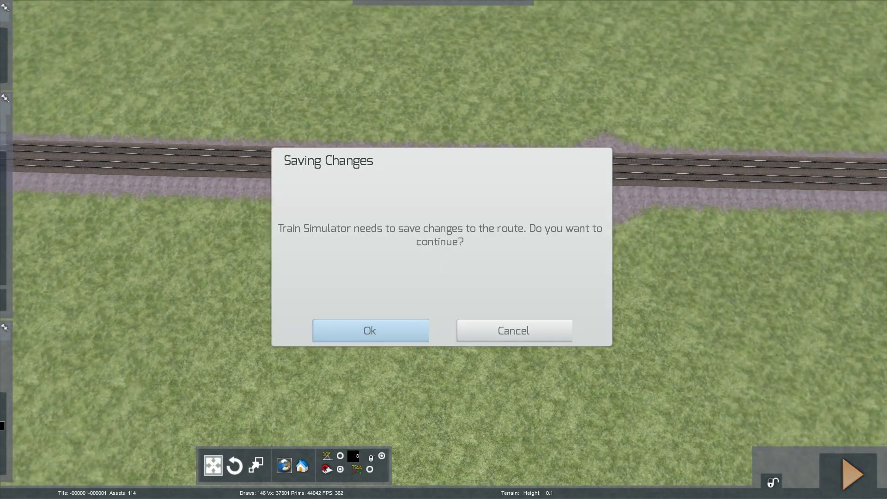
pyautogui.press('Return')
pyautogui.press('Return')
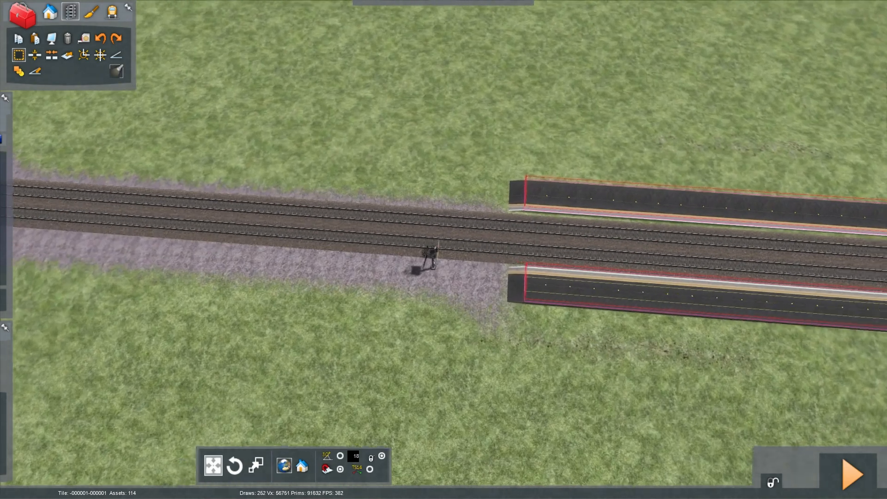
# Lay a ruler along the double track from the platform ends to the signals before the junction, about 426 m long.
pyautogui.click(85, 38)
pyautogui.click(545, 241)
pyautogui.press('Left')
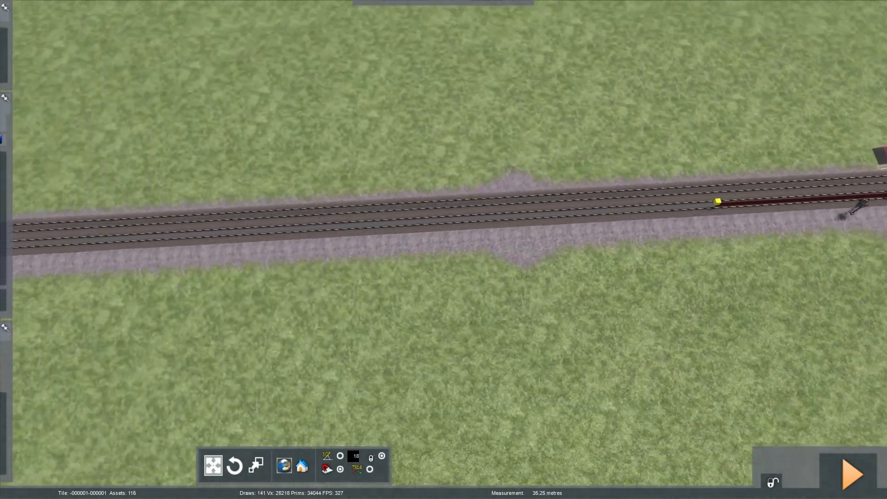
pyautogui.moveTo(719, 200); pyautogui.dragTo(436, 341)
pyautogui.press('Left')
pyautogui.press('Left')
pyautogui.press('Up')
pyautogui.press('Right')
pyautogui.press('Up')
pyautogui.press('Right')
pyautogui.press('Left')
pyautogui.press('Right')
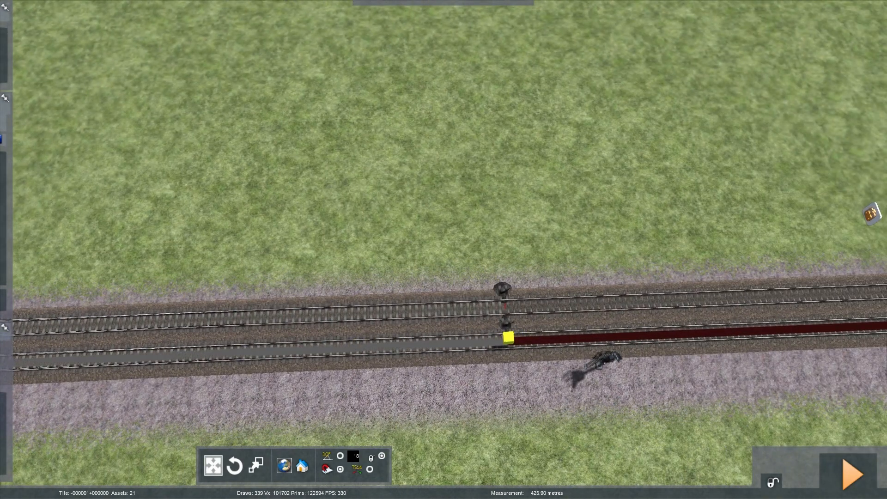
# Extend the ruler along the track to the diverging junction, for a length of about 571 m.
pyautogui.press('Right')
pyautogui.press('Up')
pyautogui.moveTo(524, 336); pyautogui.dragTo(357, 333)
pyautogui.press('Left')
pyautogui.press('Down')
pyautogui.press('Left')
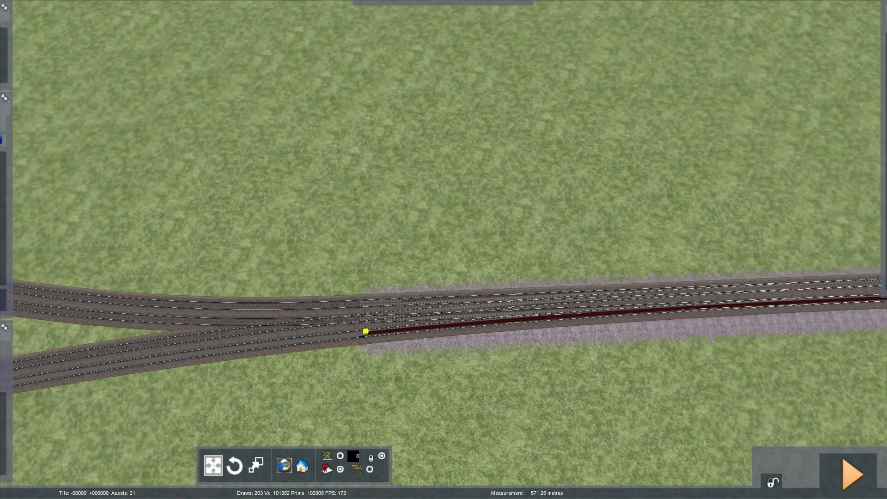
# Start the offset tool to show parallel offset lines on both sides of the double track.
pyautogui.press('Right')
pyautogui.press('Down')
pyautogui.press('Right')
pyautogui.press('Down')
pyautogui.click(67, 55)
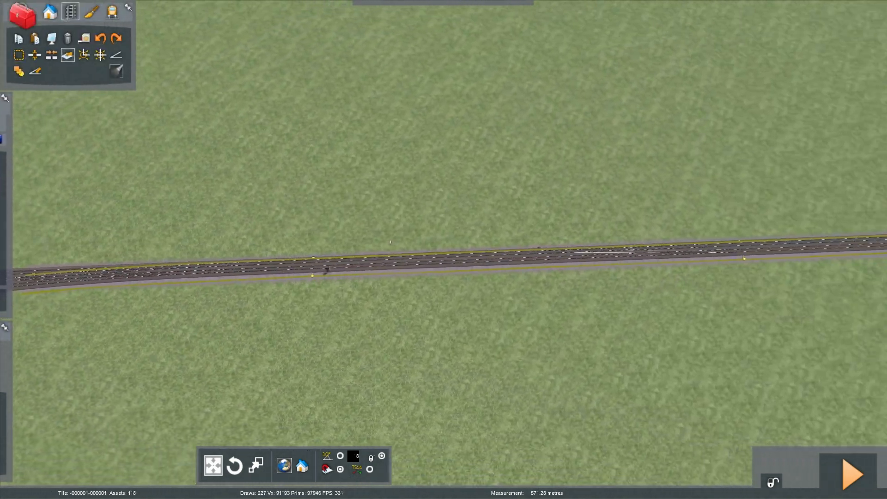
pyautogui.press('Right')
pyautogui.press('Up')
pyautogui.press('Left')
pyautogui.press('Down')
pyautogui.moveTo(84, 55)
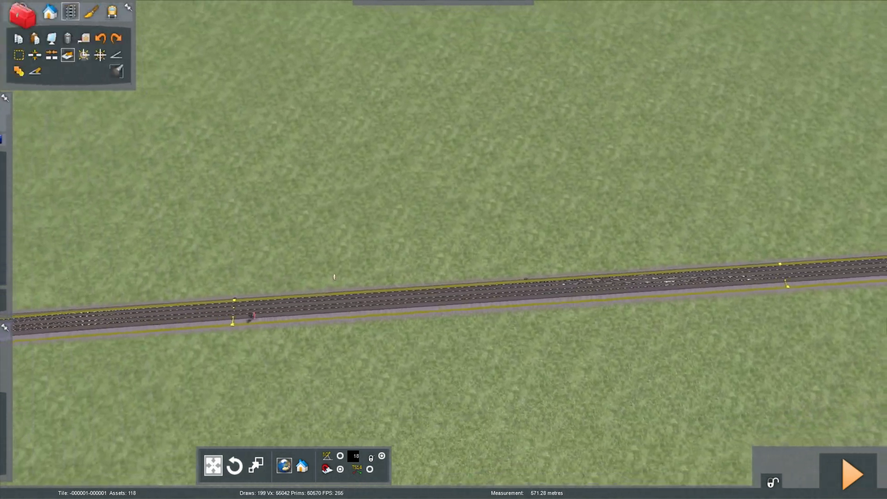
# Reverse the direction of the offset line on the wide gravel side of the double track so its arrow points outward.
pyautogui.press('Left')
pyautogui.press('Up')
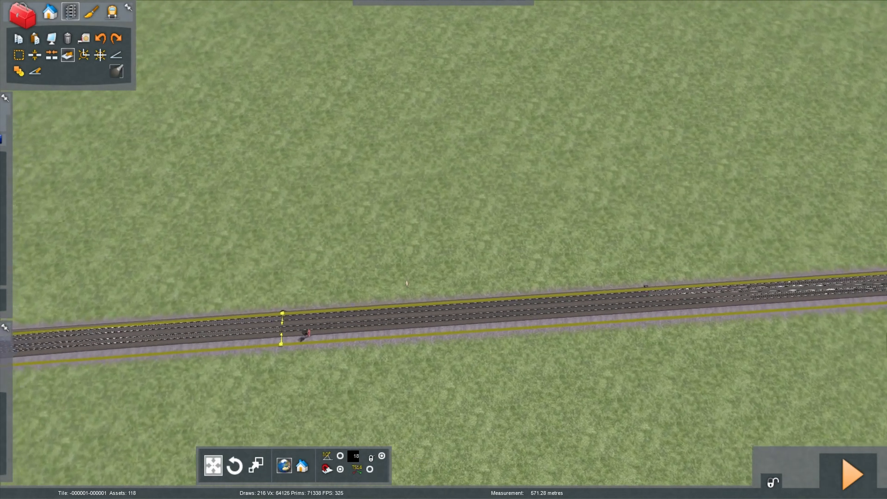
pyautogui.press('Right')
pyautogui.press('Down')
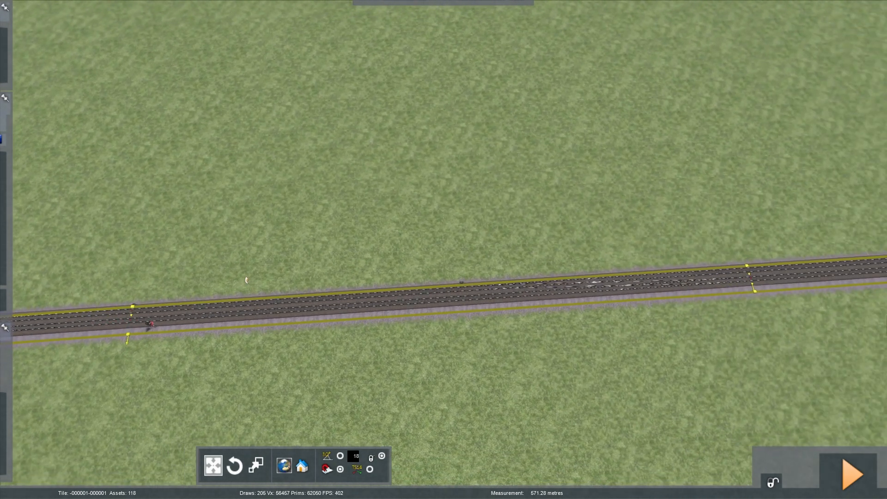
pyautogui.press('Right')
pyautogui.press('Up')
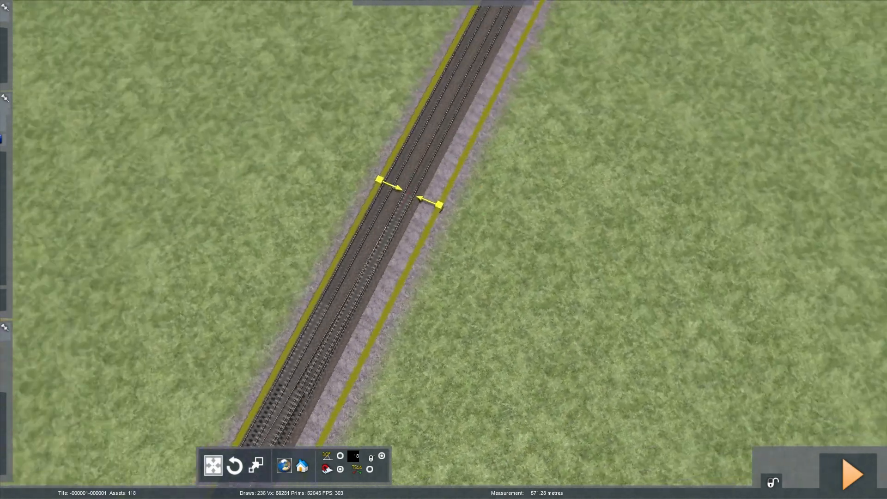
pyautogui.press('Up')
pyautogui.press('Up')
pyautogui.press('Up')
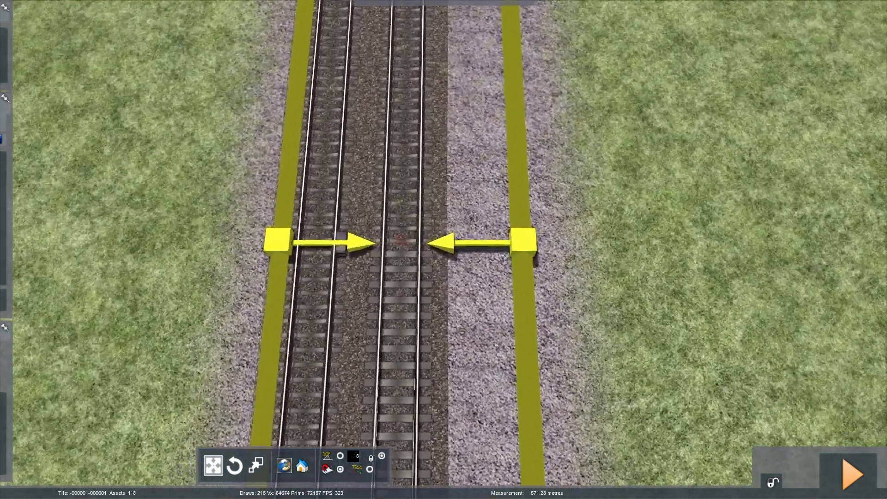
pyautogui.press('Down')
pyautogui.press('Down')
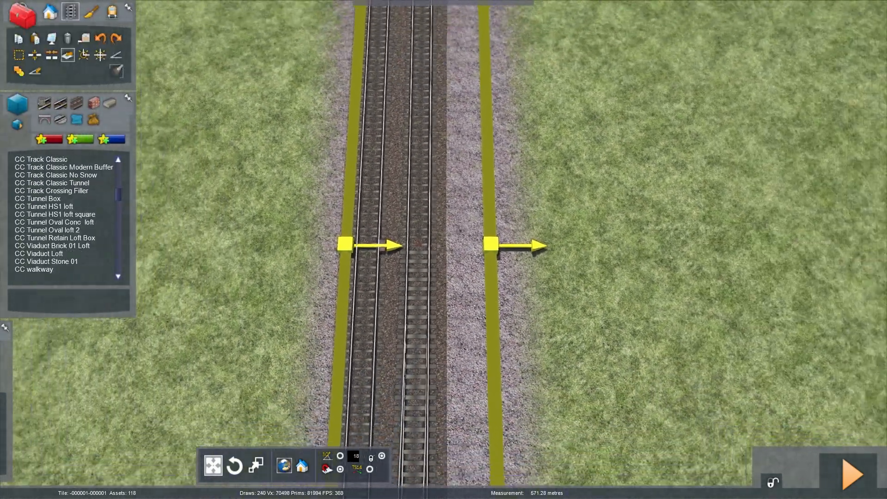
pyautogui.press('Up')
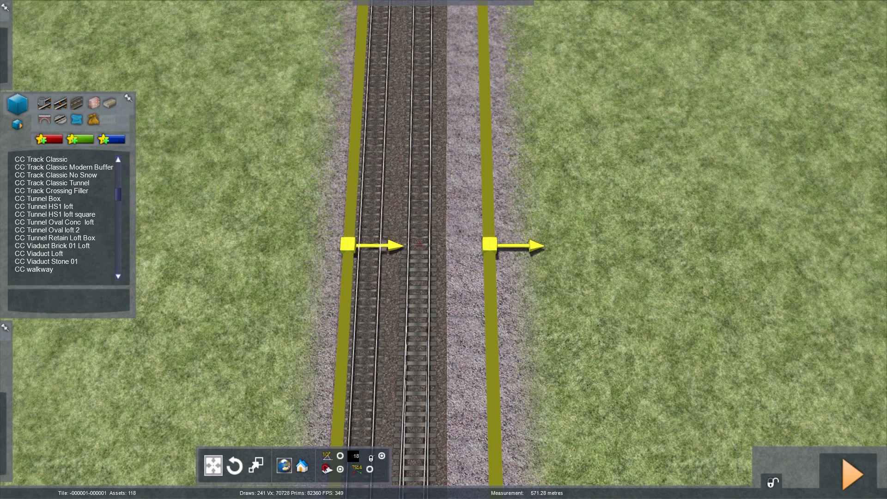
# Choose the CC Metal Palisade Fence loft and start it on the outward-facing offset line beside the signal.
pyautogui.click(94, 103)
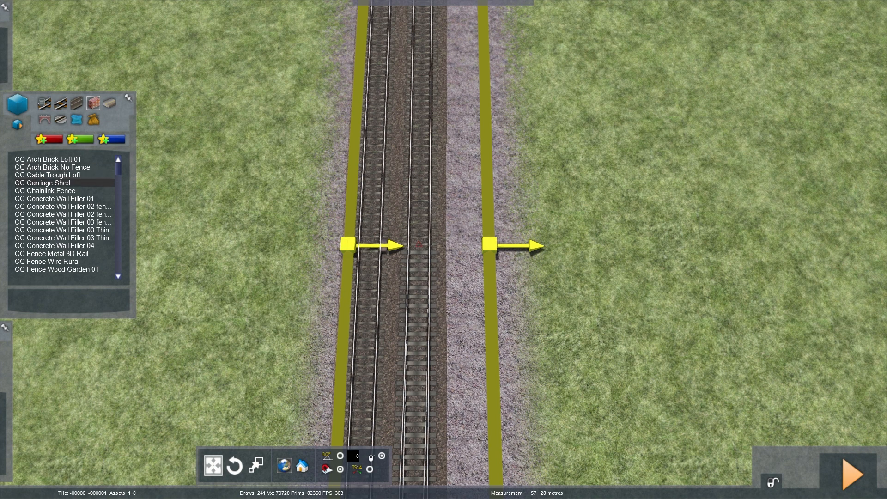
pyautogui.scroll(-4, 62, 215)
pyautogui.press('Up')
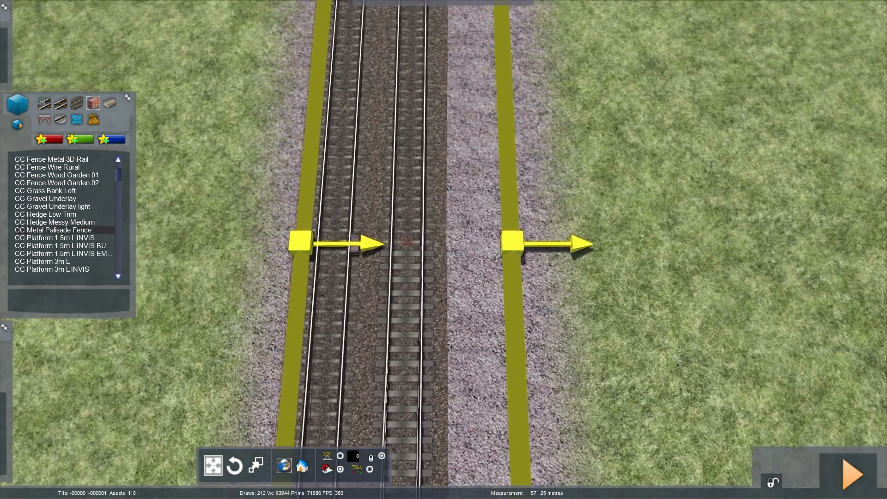
pyautogui.press('Down')
pyautogui.moveTo(444, 250); pyautogui.dragTo(679, 482, button='right')
pyautogui.press('Up')
pyautogui.click(64, 229)
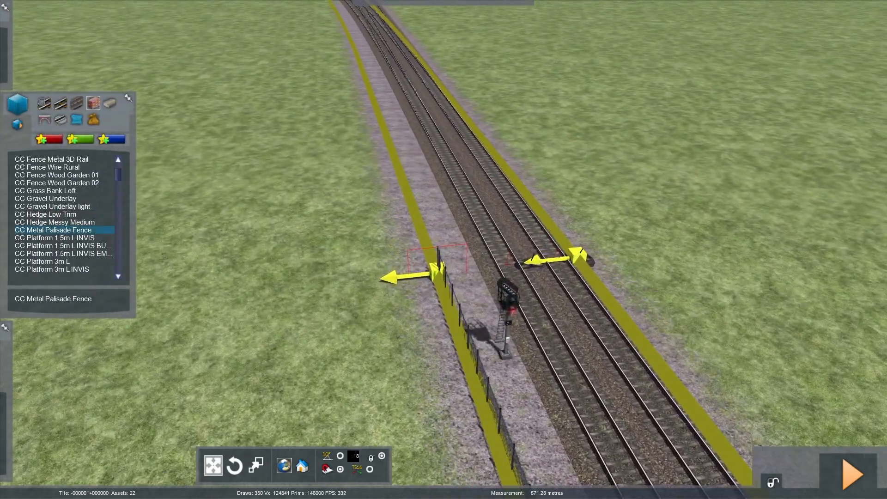
# Lay the palisade fence along the gravel-side offset line, past the platform signal, up to the end of the platform.
pyautogui.press('Down')
pyautogui.moveTo(375, 232); pyautogui.dragTo(13, 209, button='right')
pyautogui.press('Right')
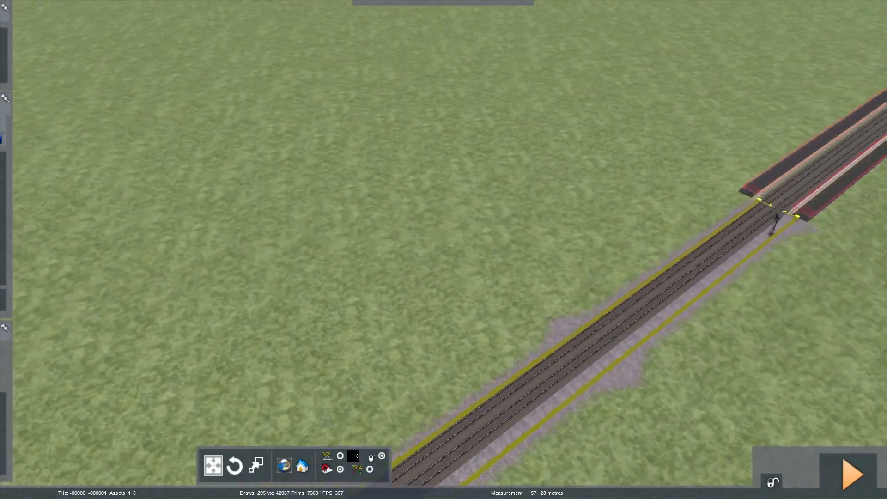
pyautogui.press('Up')
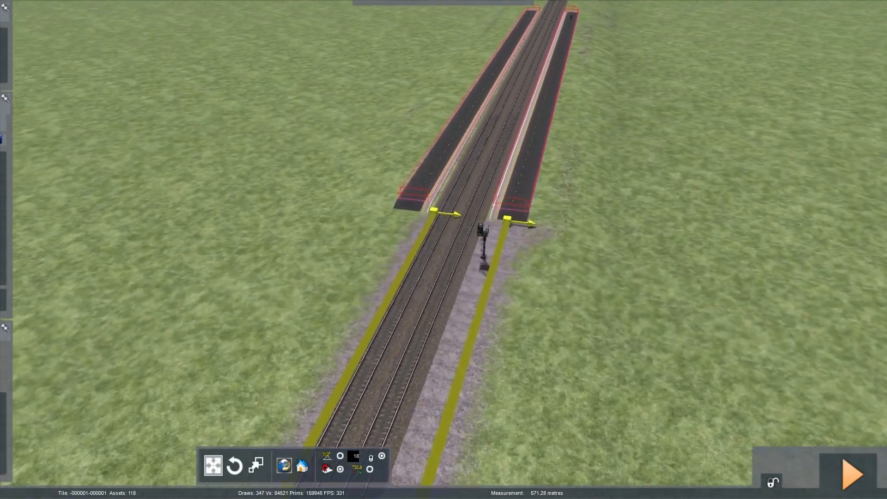
pyautogui.moveTo(65, 198)
pyautogui.press('Up')
pyautogui.press('Right')
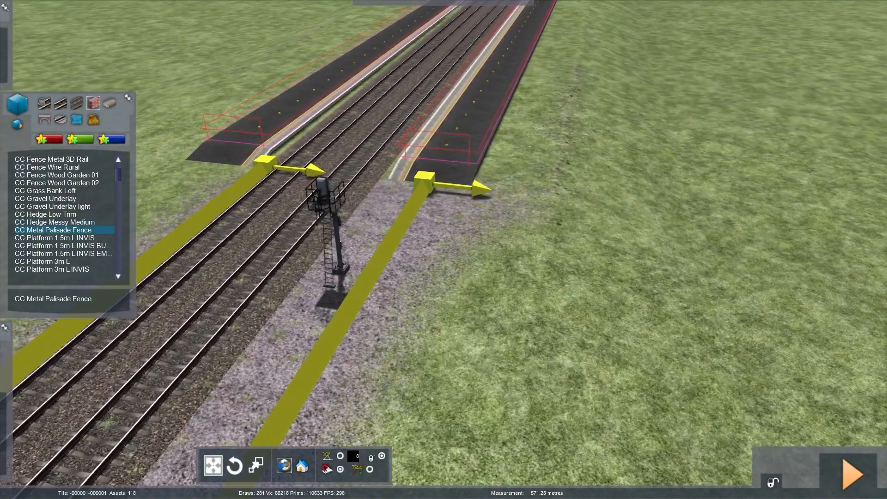
pyautogui.press('Left')
pyautogui.press('Down')
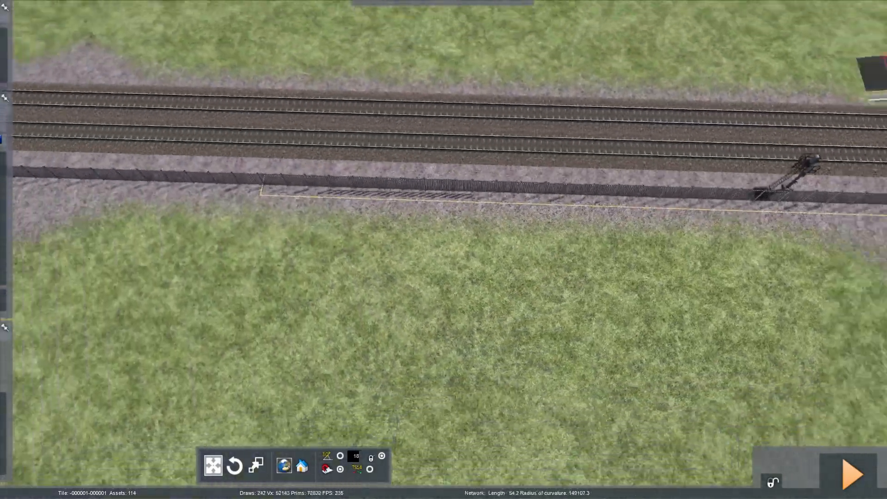
pyautogui.press('Right')
pyautogui.press('Right')
pyautogui.press('Up')
pyautogui.press('Left')
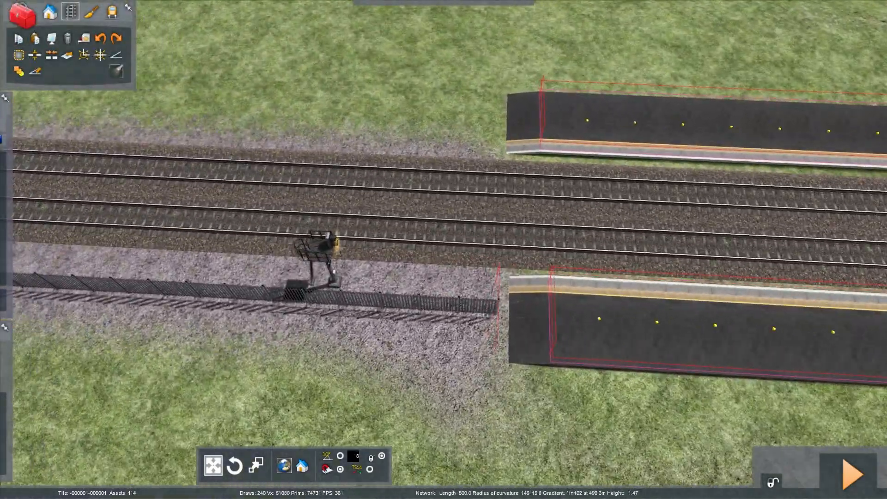
pyautogui.press('Right')
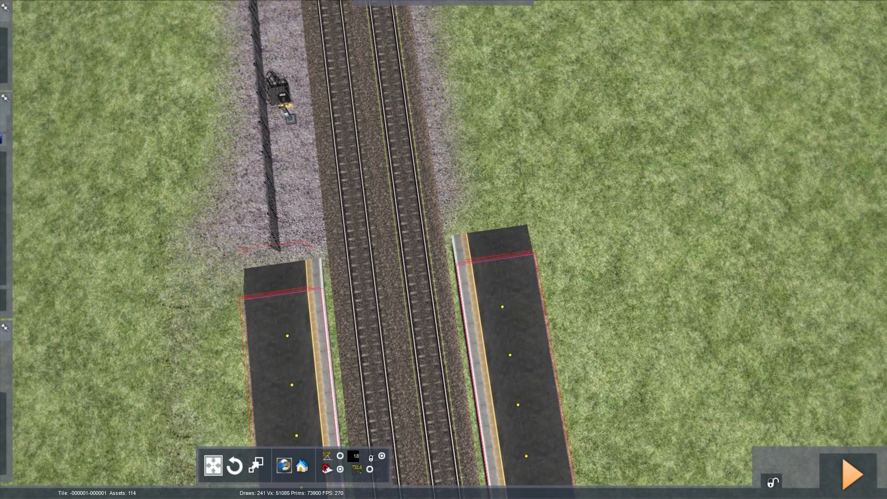
# Select the outer track on the unfenced side from the platform end to the junction, a section about 570 m long.
pyautogui.press('Down')
pyautogui.click(470, 198)
pyautogui.press('Left')
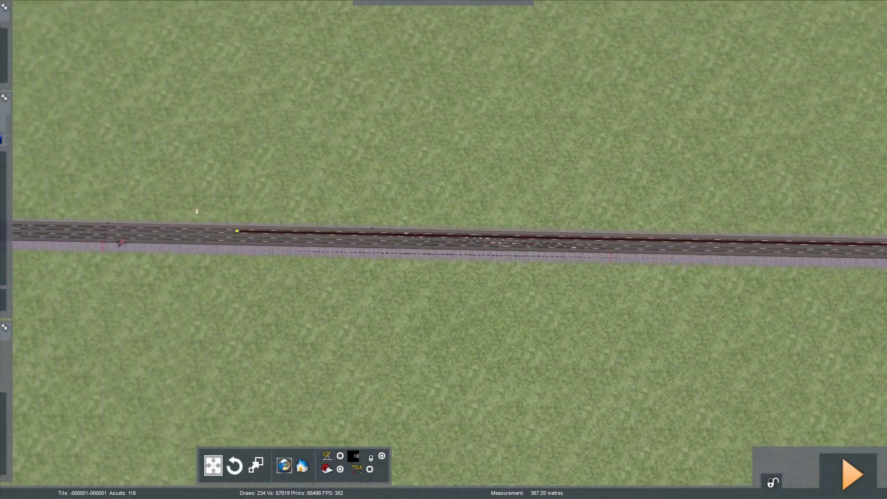
pyautogui.press('Left')
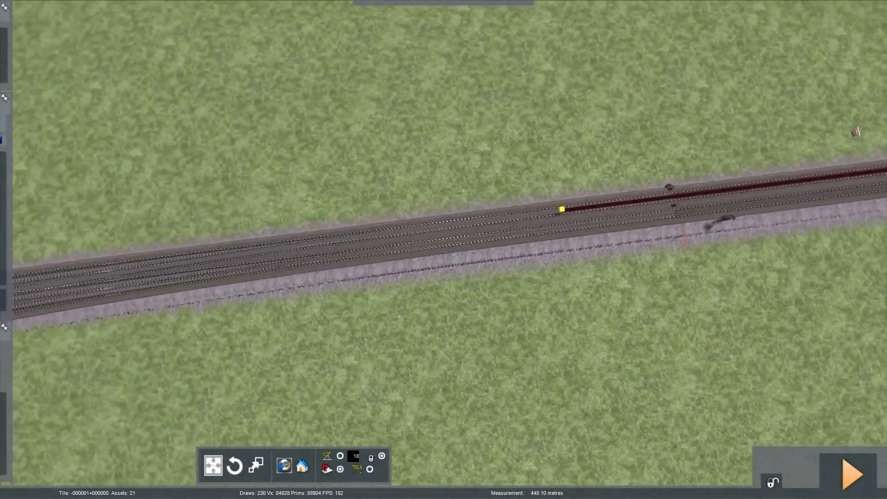
pyautogui.press('Up')
pyautogui.click(382, 315)
pyautogui.press('Right')
pyautogui.press('Up')
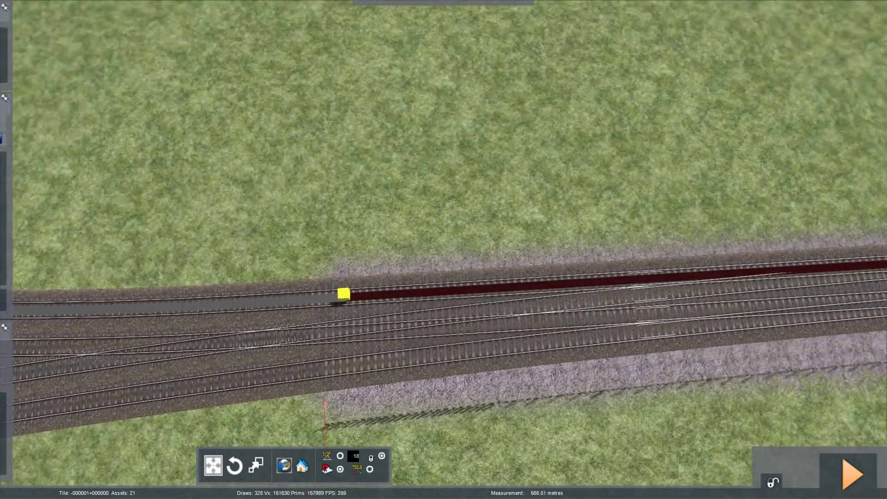
pyautogui.press('Down')
pyautogui.press('Right')
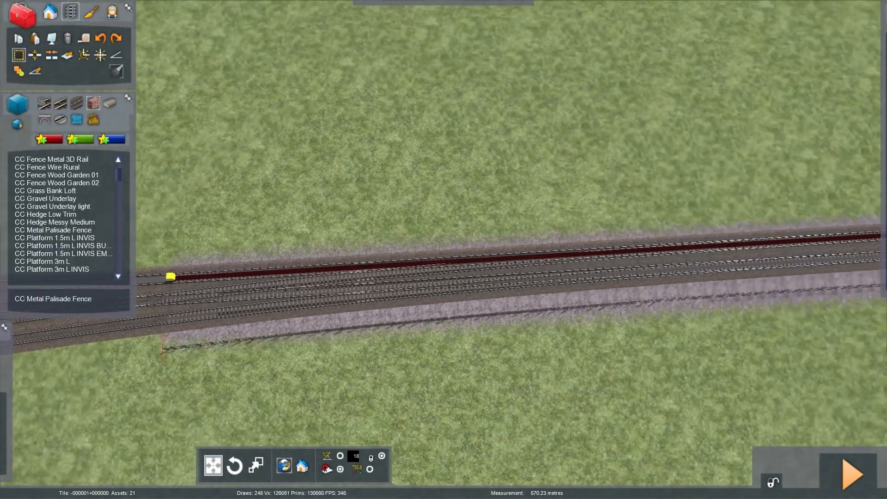
# Offset the selected track section outwards onto the grass, lining the guide up with the platform end, and choose CC Metal Palisade Fence.
pyautogui.press('Left')
pyautogui.press('Right')
pyautogui.click(68, 55)
pyautogui.press('Down')
pyautogui.press('Right')
pyautogui.moveTo(562, 170); pyautogui.dragTo(633, 170, button='right')
pyautogui.press('Right')
pyautogui.press('Left')
pyautogui.press('Up')
pyautogui.press('Up')
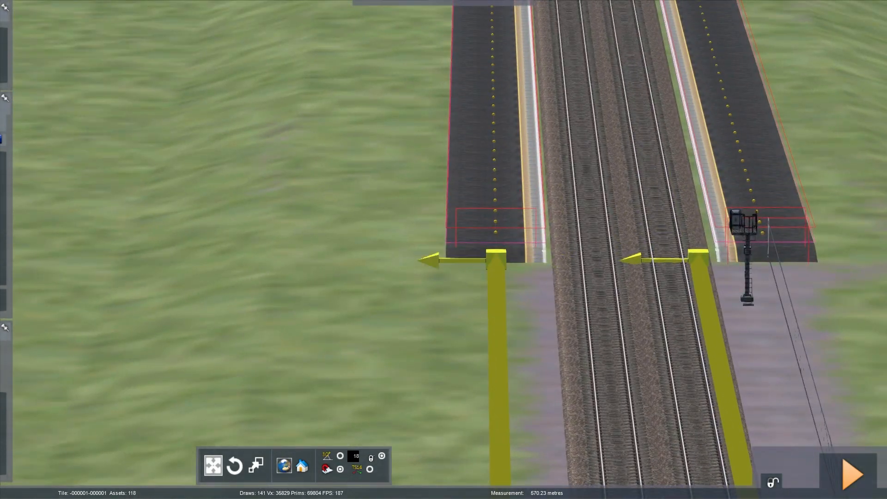
pyautogui.press('Up')
pyautogui.press('Right')
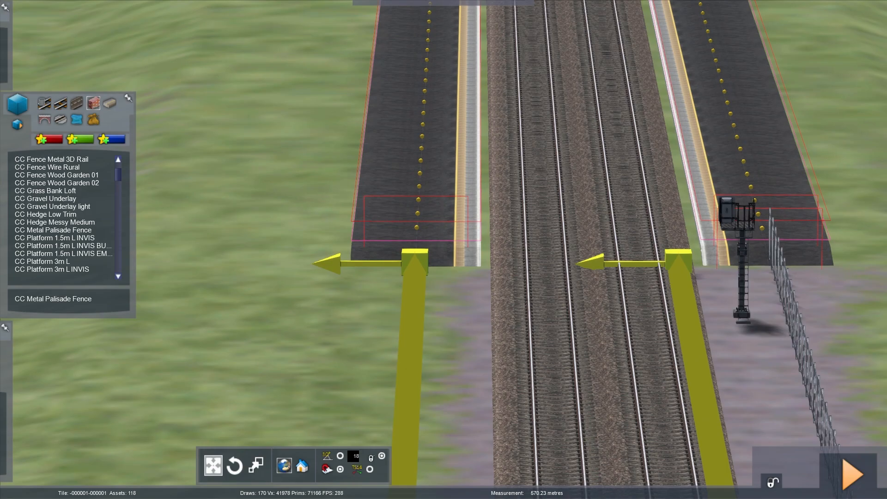
pyautogui.press('Up')
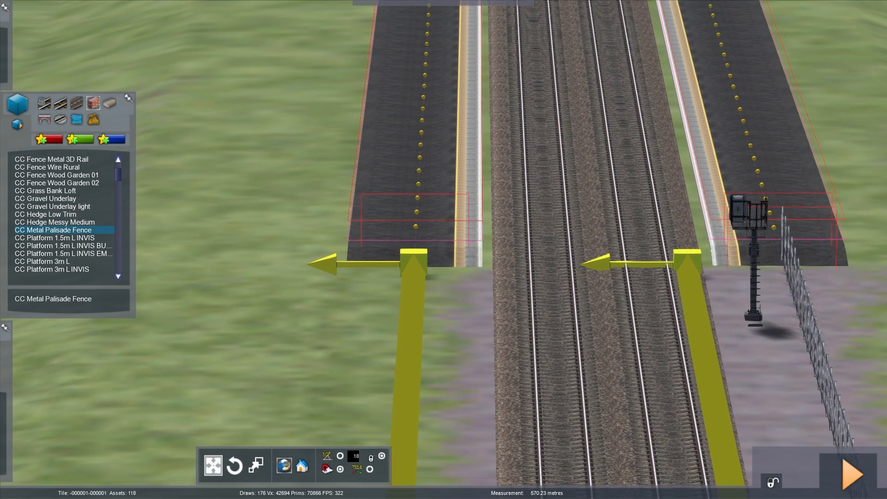
# Lay the CC Metal Palisade Fence along the offset guide from the platform to the junction and check it at track level.
pyautogui.moveTo(444, 250); pyautogui.dragTo(195, 323, button='right')
pyautogui.press('Down')
pyautogui.press('Left')
pyautogui.press('Up')
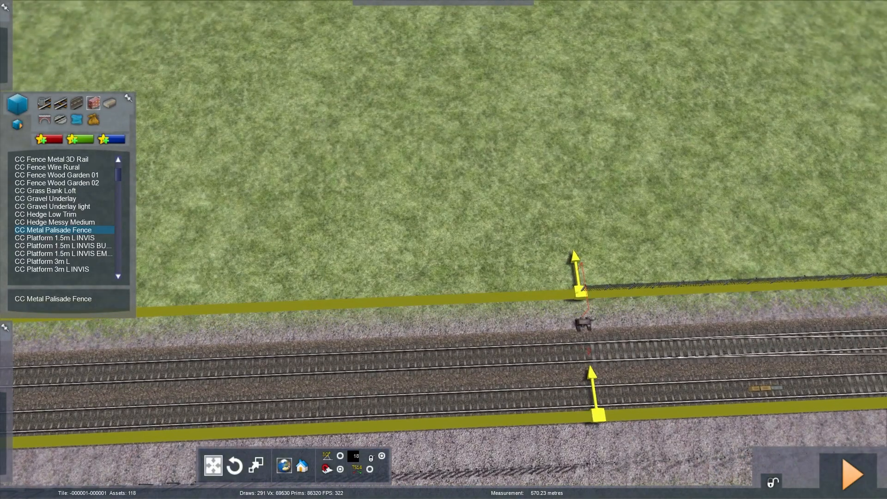
pyautogui.press('Down')
pyautogui.press('Left')
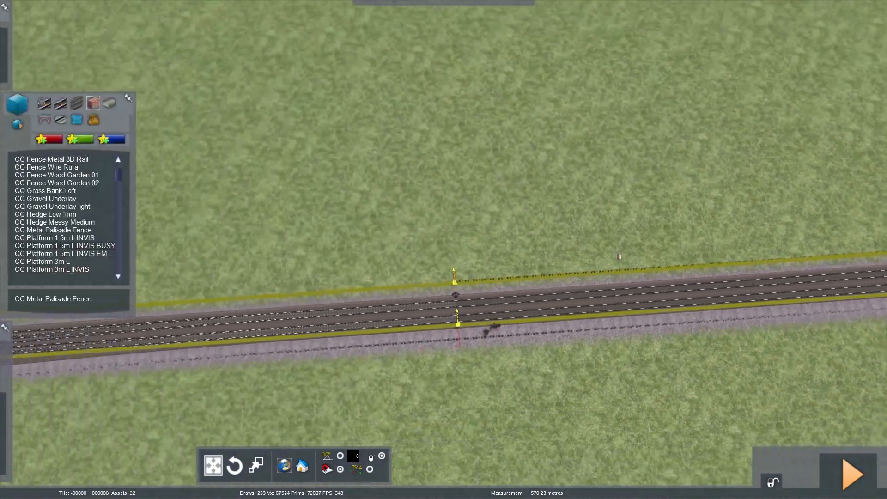
pyautogui.press('Right')
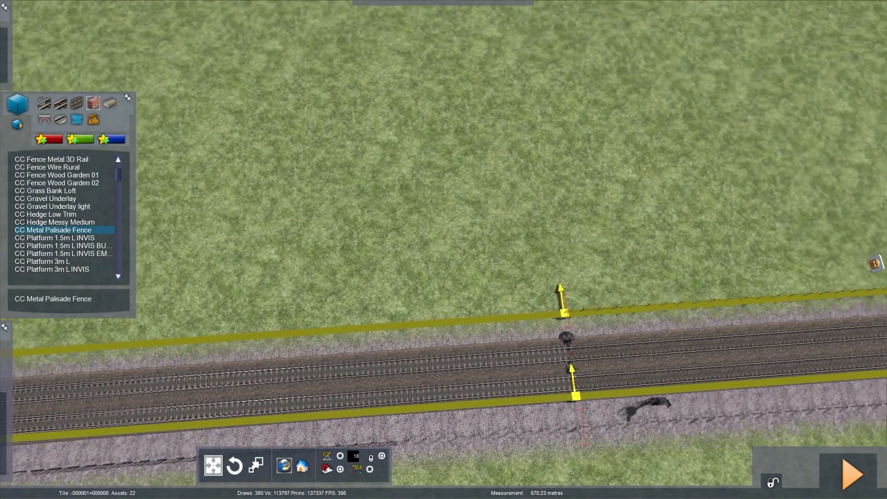
pyautogui.press('Right')
pyautogui.press('Down')
pyautogui.moveTo(318, 260); pyautogui.dragTo(531, 260, button='right')
pyautogui.press('Up')
pyautogui.press('F2')
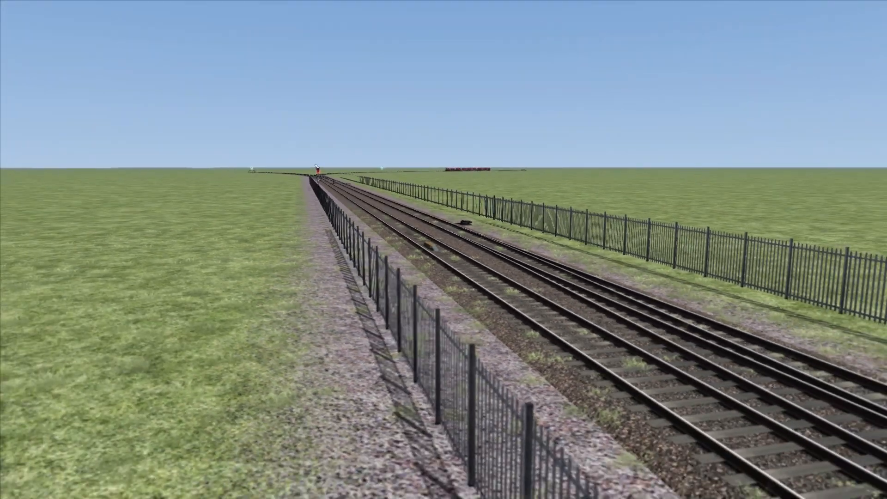
pyautogui.press('Escape')
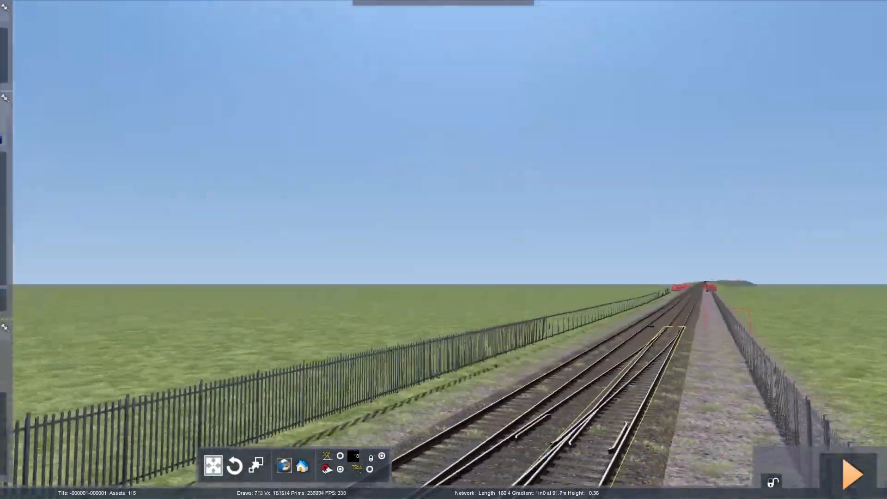
# Start terrain height editing and raise a row of small mounds in the grass behind the new fence.
pyautogui.moveTo(444, 249)
pyautogui.mouseDown(button='right')
pyautogui.moveTo(259, 351)
pyautogui.moveTo(88, 18)
pyautogui.moveTo(90, 70)
pyautogui.mouseUp(button='right')
pyautogui.press('Down')
pyautogui.press('Down')
pyautogui.click(91, 12)
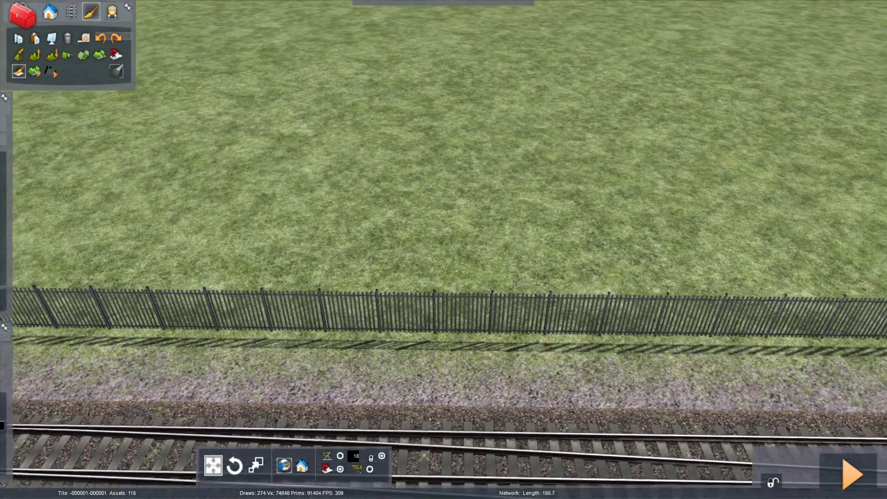
pyautogui.moveTo(419, 248); pyautogui.dragTo(419, 235)
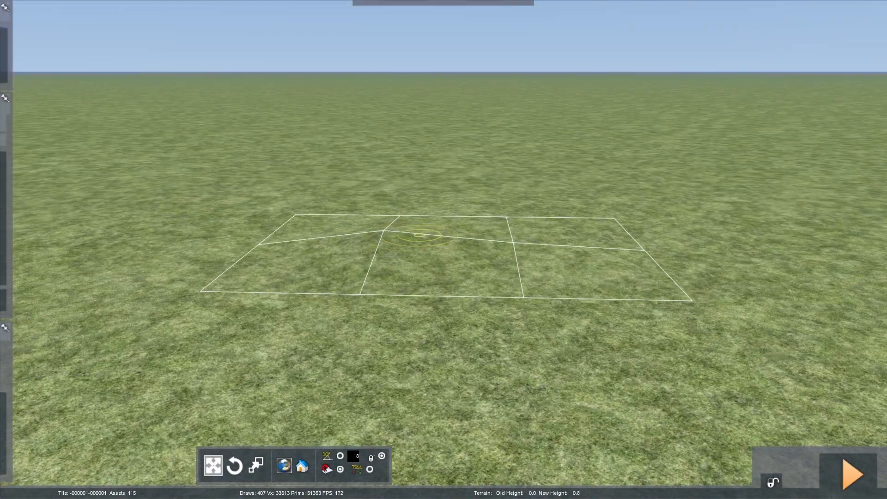
pyautogui.press('Down')
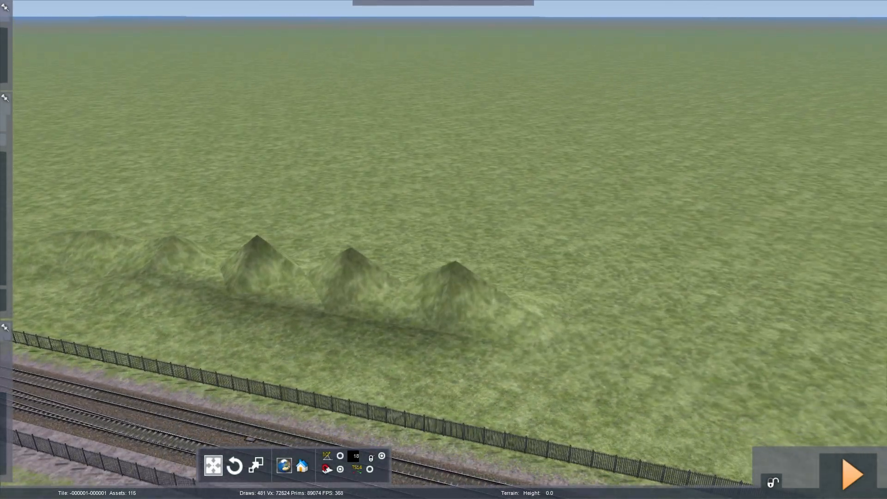
pyautogui.press('Down')
pyautogui.moveTo(245, 216); pyautogui.dragTo(246, 209)
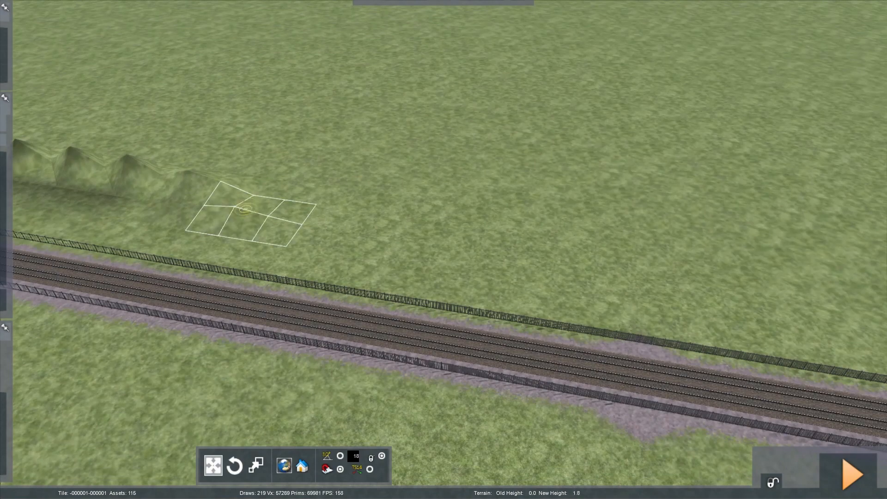
# Extend the row of uneven mounds behind the fence towards the platform end.
pyautogui.press('Right')
pyautogui.press('Right')
pyautogui.press('Right')
pyautogui.moveTo(320, 217)
pyautogui.mouseDown()
pyautogui.moveTo(318, 206)
pyautogui.moveTo(325, 210)
pyautogui.mouseUp()
pyautogui.press('Right')
pyautogui.press('Right')
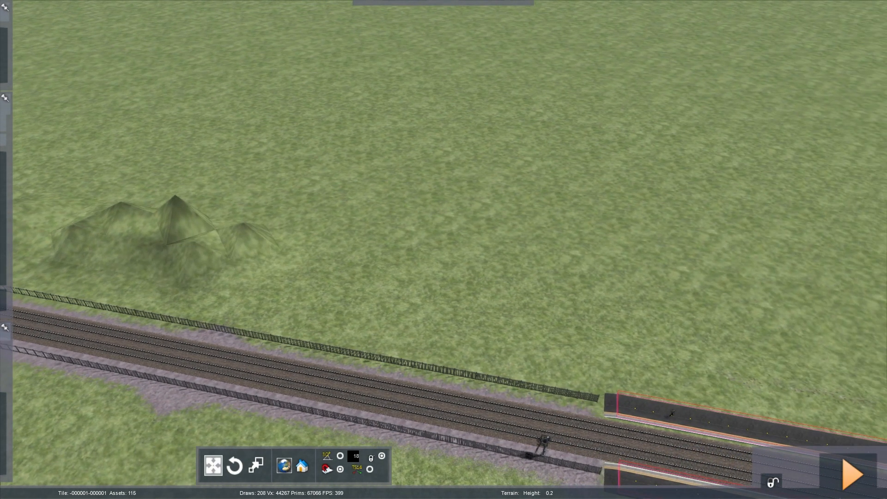
pyautogui.press('Right')
pyautogui.press('Right')
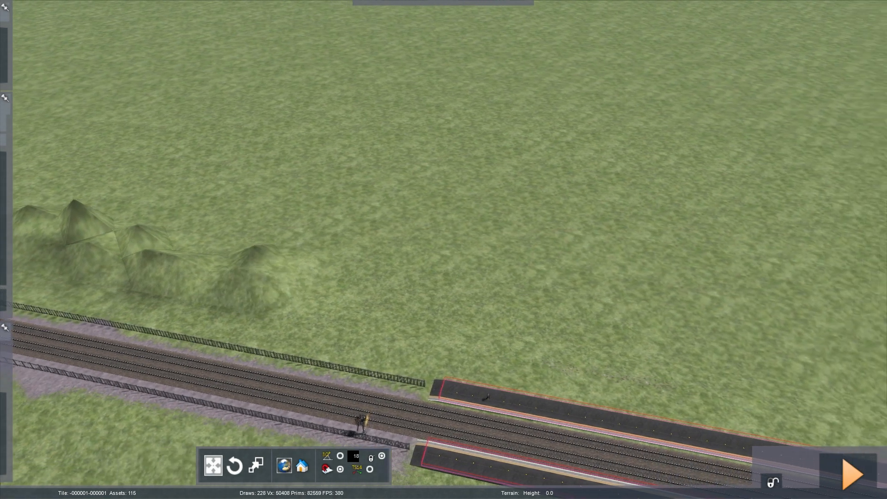
pyautogui.press('Down')
pyautogui.press('Left')
pyautogui.press('Left')
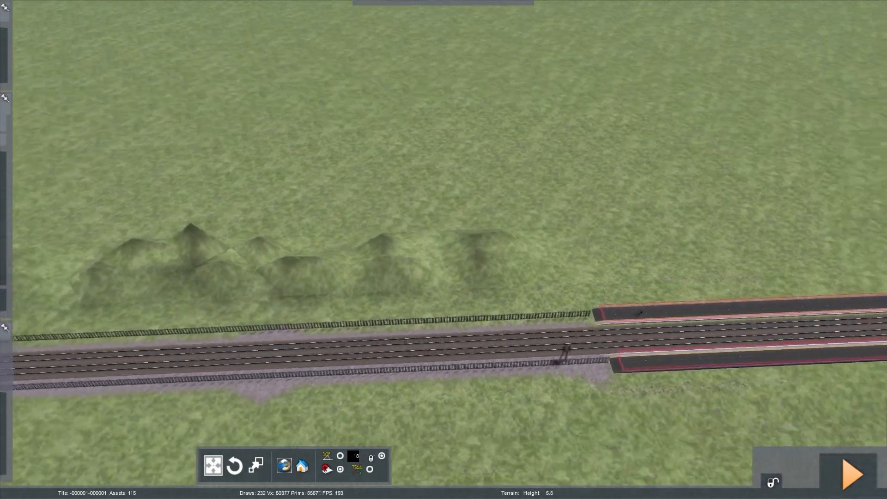
# Raise further mounds behind the fence beside the crossover and past the signal, working away from the platform.
pyautogui.press('Left')
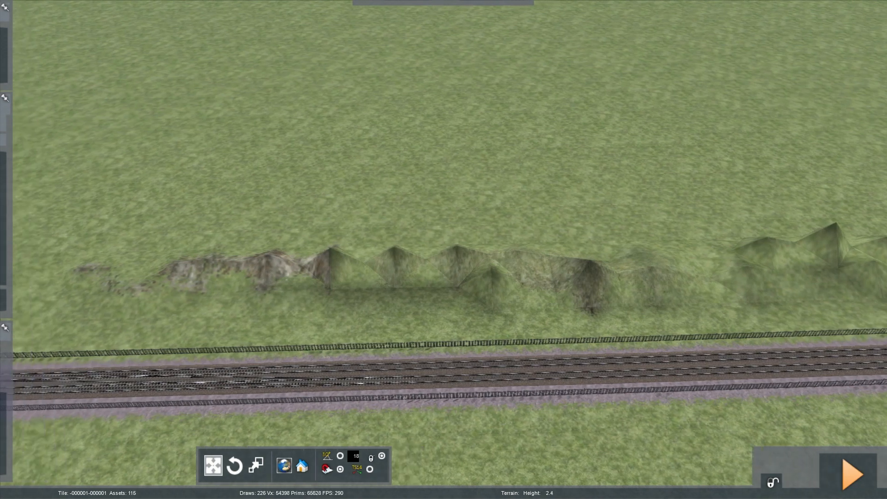
pyautogui.moveTo(297, 287); pyautogui.dragTo(303, 264)
pyautogui.moveTo(391, 286); pyautogui.dragTo(390, 279)
pyautogui.press('Left')
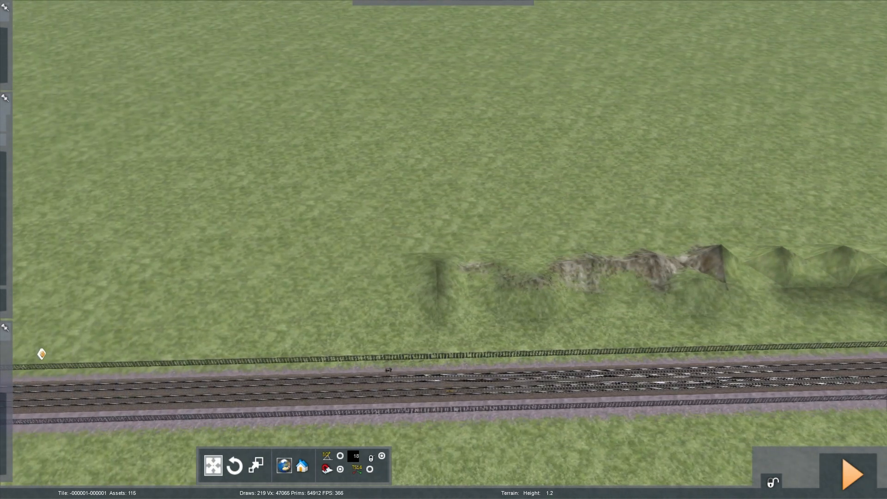
pyautogui.press('Left')
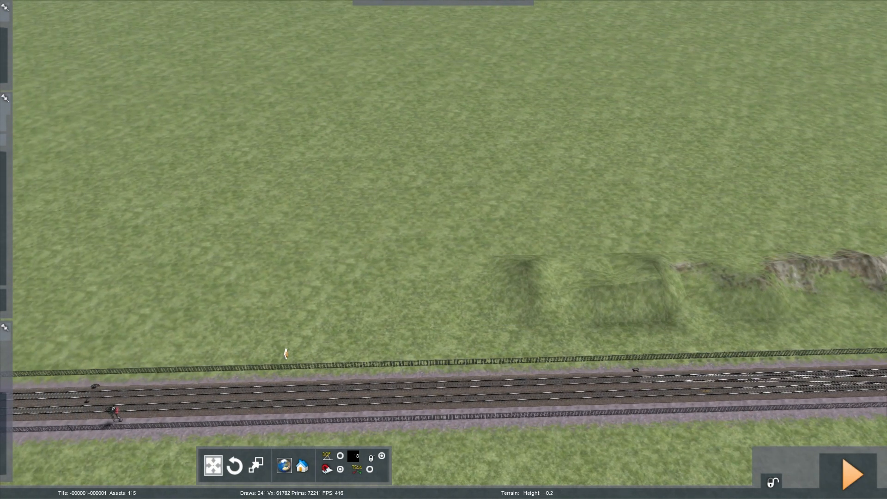
pyautogui.press('Left')
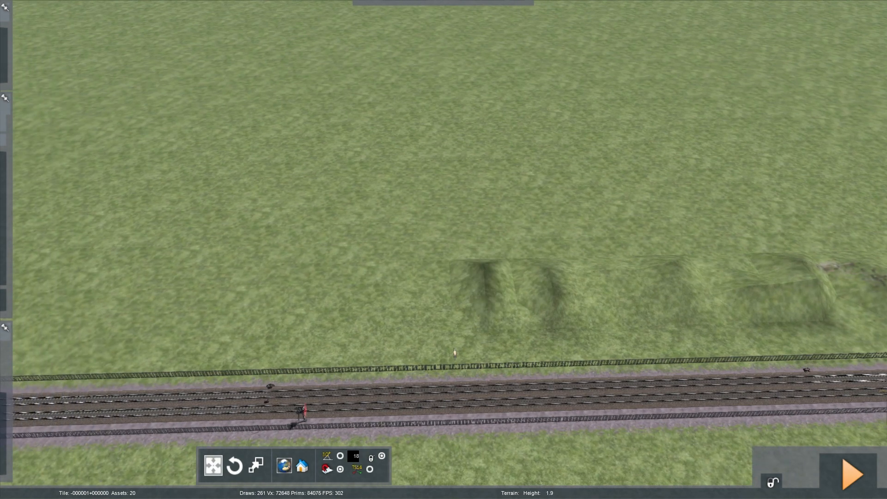
pyautogui.press('Left')
pyautogui.press('Left')
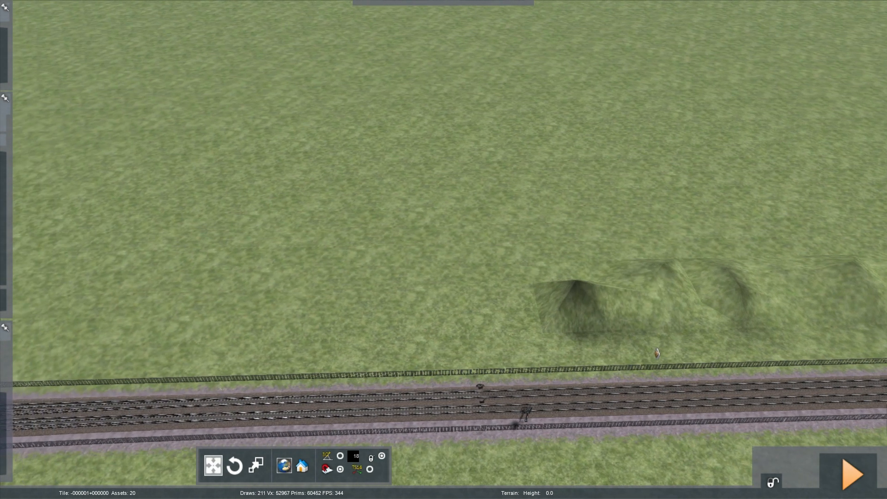
# Continue raising mounds behind the fence as far as the diverging junction, ending just beyond the fence end.
pyautogui.press('Left')
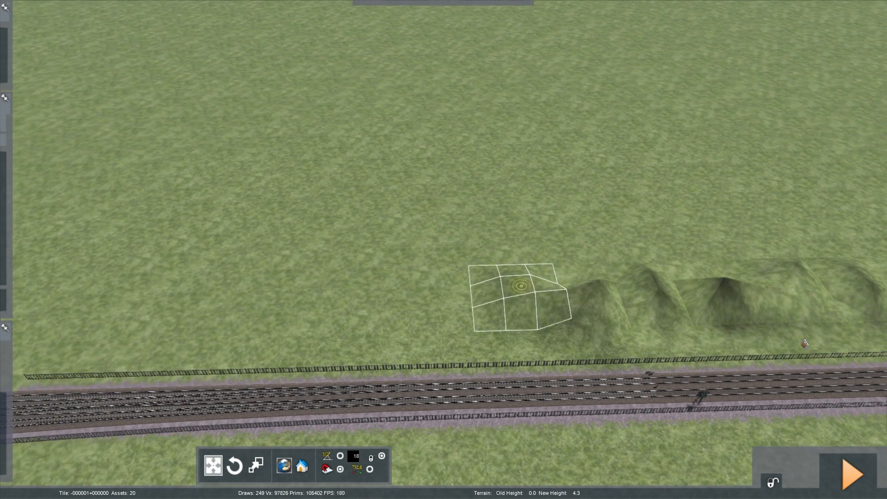
pyautogui.press('Left')
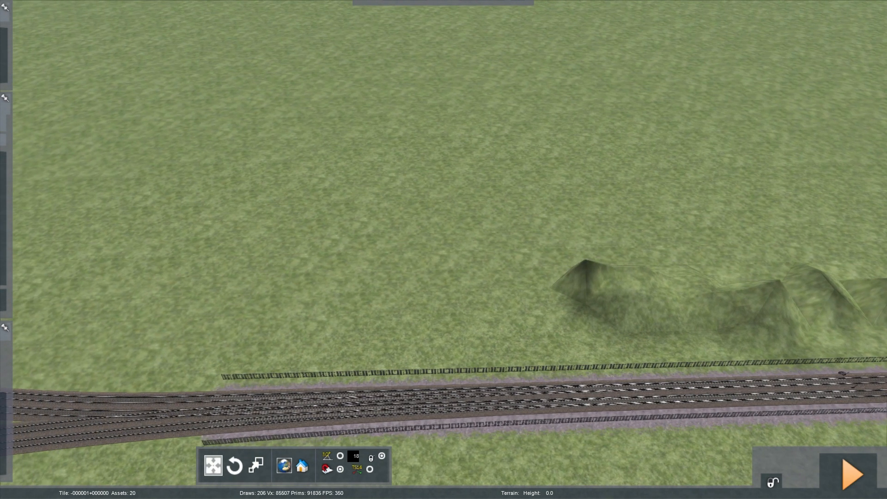
pyautogui.press('Left')
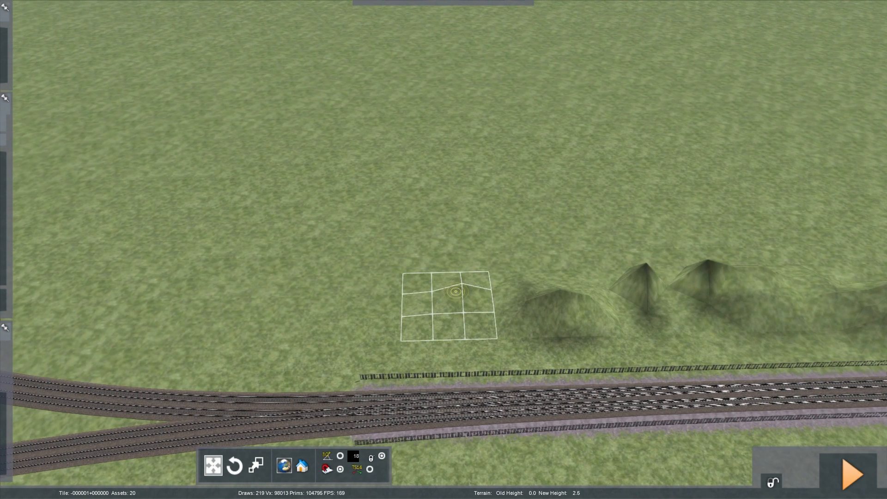
pyautogui.press('Left')
pyautogui.press('Left')
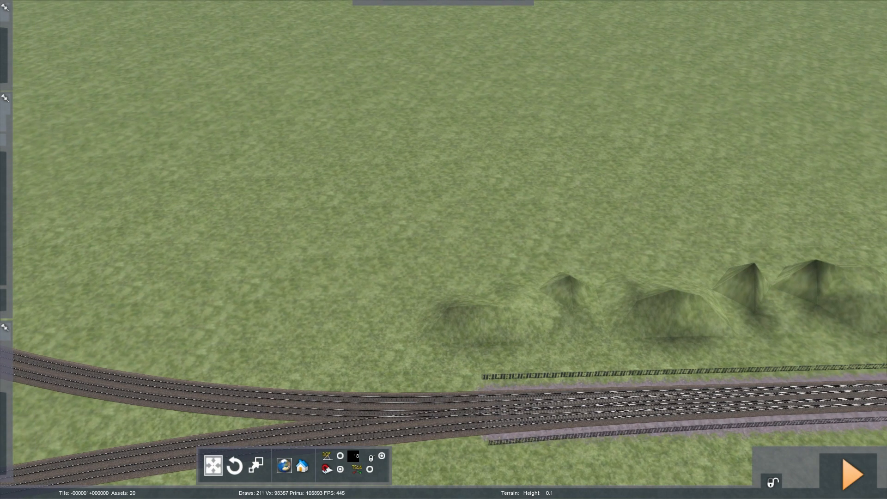
pyautogui.click(308, 319)
pyautogui.press('Right')
pyautogui.press('Down')
# Rework the raised mounds into a more continuous bank with a terrain brush, from the junction back towards the platform.
pyautogui.moveTo(5, 55)
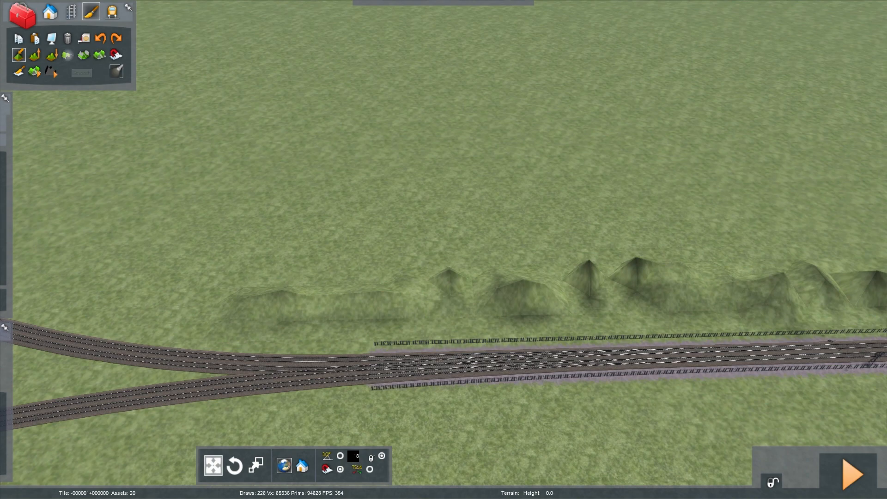
pyautogui.click(67, 55)
pyautogui.press('Right')
pyautogui.press('Down')
pyautogui.moveTo(336, 263)
pyautogui.mouseDown()
pyautogui.moveTo(357, 256)
pyautogui.moveTo(245, 274)
pyautogui.mouseUp()
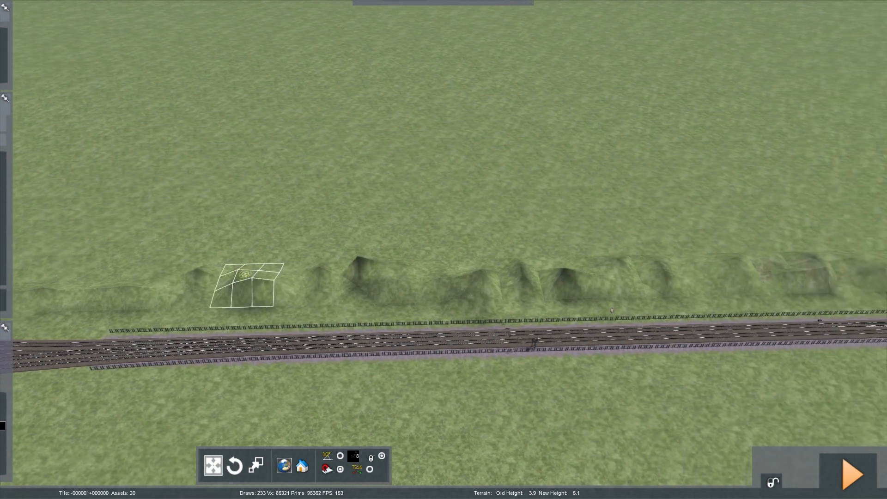
pyautogui.press('Right')
pyautogui.moveTo(446, 288)
pyautogui.mouseDown()
pyautogui.moveTo(139, 254)
pyautogui.moveTo(180, 281)
pyautogui.mouseUp()
pyautogui.press('Left')
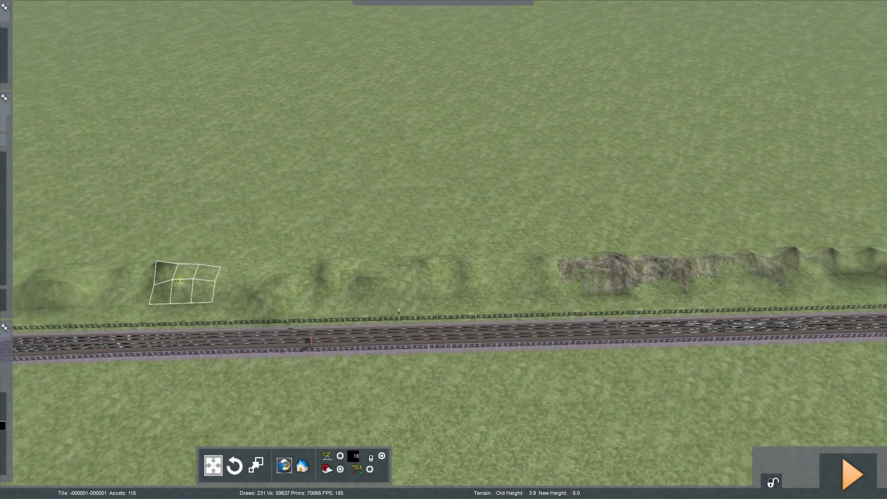
pyautogui.press('Right')
pyautogui.moveTo(400, 277)
pyautogui.mouseDown()
pyautogui.moveTo(380, 257)
pyautogui.moveTo(319, 271)
pyautogui.mouseUp()
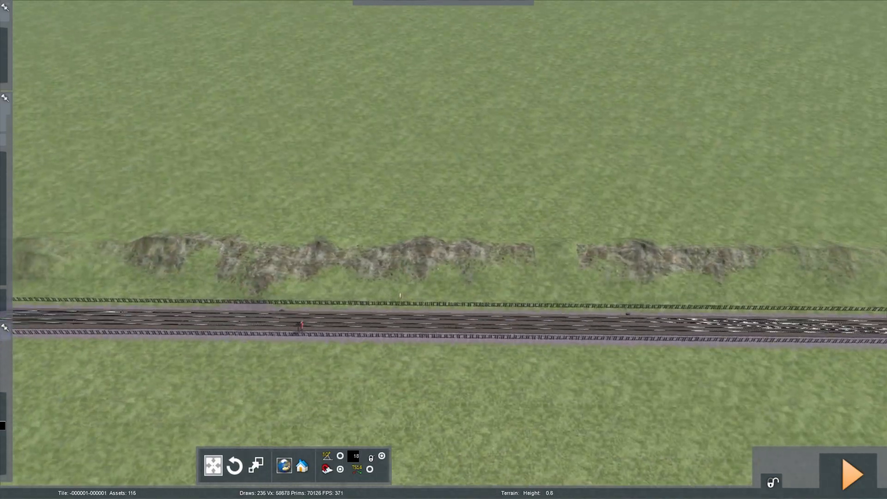
# Inspect the reshaped bank behind the fence from track level and from above.
pyautogui.press('Up')
pyautogui.moveTo(286, 411); pyautogui.dragTo(467, 259, button='right')
pyautogui.press('Up')
pyautogui.press('Left')
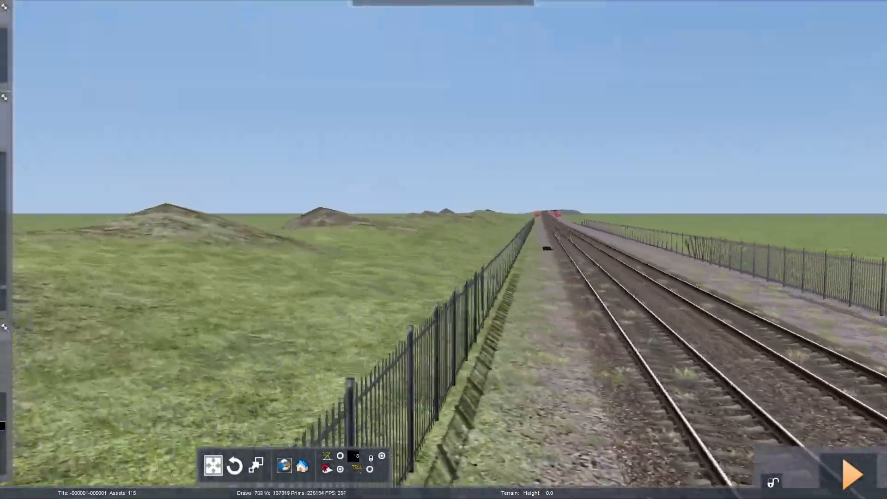
pyautogui.press('Up')
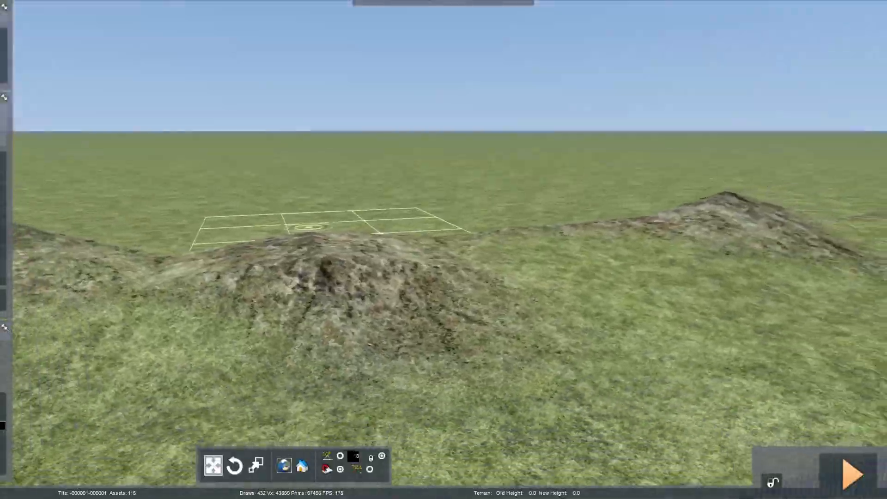
pyautogui.press('Down')
pyautogui.moveTo(309, 228); pyautogui.dragTo(309, 305, button='right')
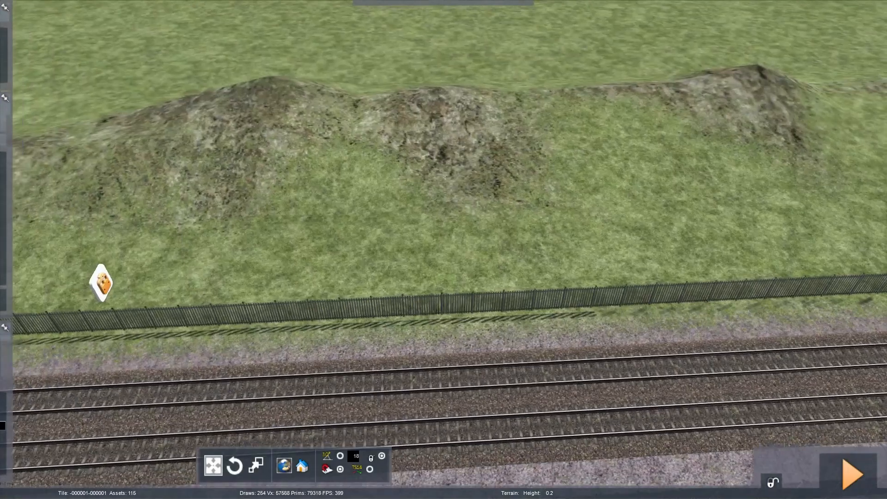
# Survey the full length of the raised bank between the diverging junction and the platform.
pyautogui.press('Down')
pyautogui.press('Left')
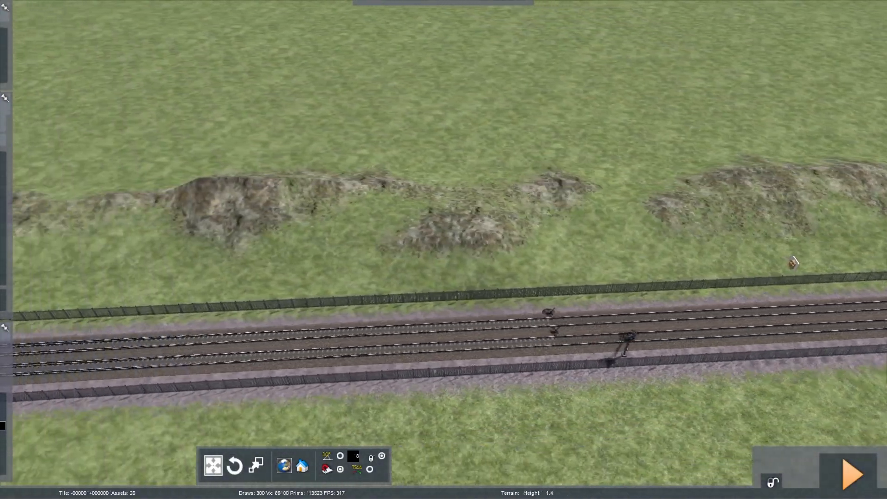
pyautogui.press('Left')
pyautogui.press('Down')
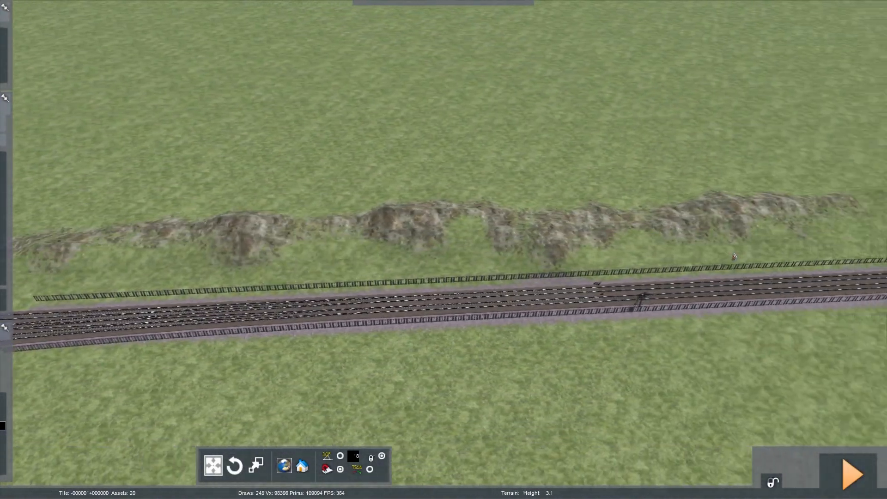
pyautogui.moveTo(735, 256); pyautogui.dragTo(398, 337, button='right')
pyautogui.moveTo(104, 363); pyautogui.dragTo(371, 252, button='right')
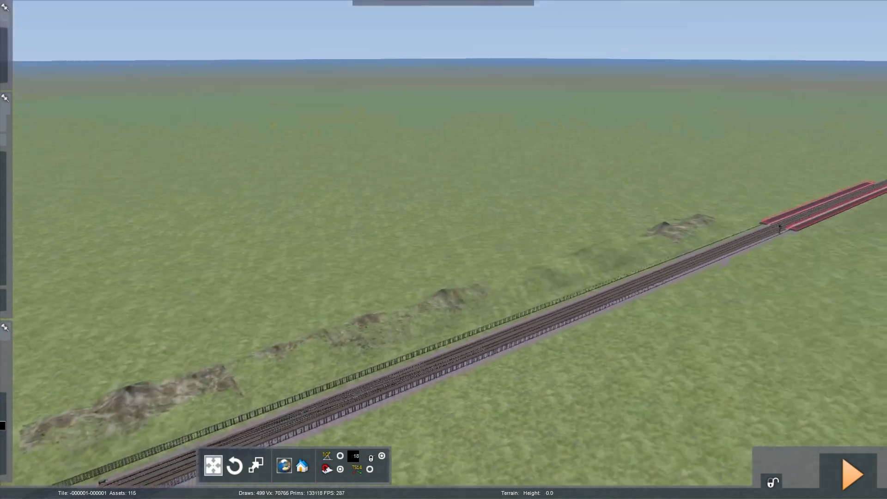
pyautogui.moveTo(686, 220); pyautogui.dragTo(393, 351, button='right')
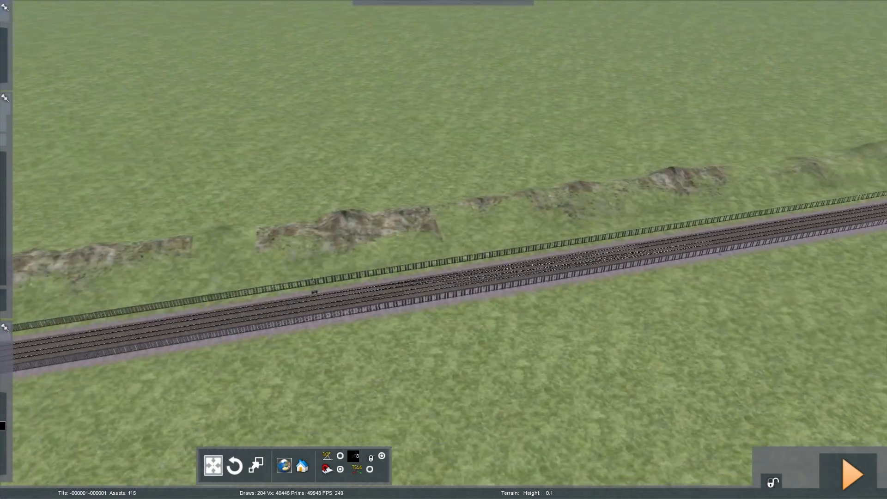
pyautogui.press('Up')
pyautogui.moveTo(443, 250); pyautogui.dragTo(321, 332, button='right')
pyautogui.press('Down')
# Save the route changes and return to editing the route.
pyautogui.press('F2')
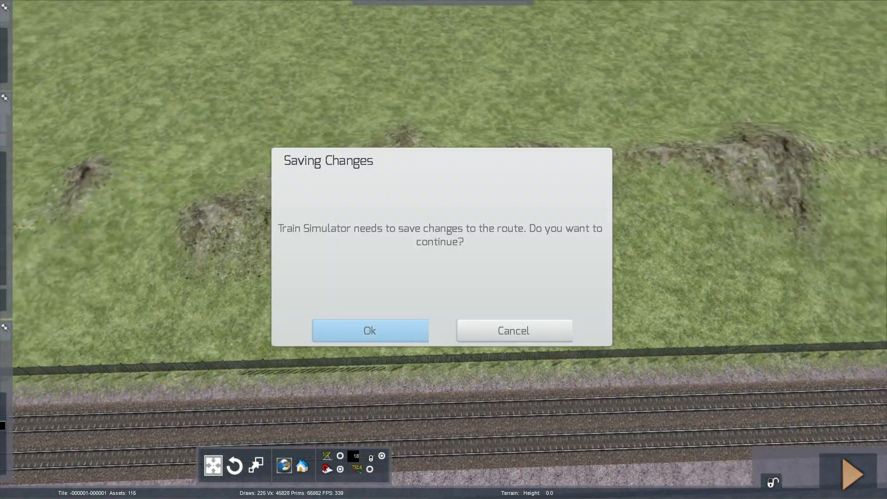
pyautogui.press('Return')
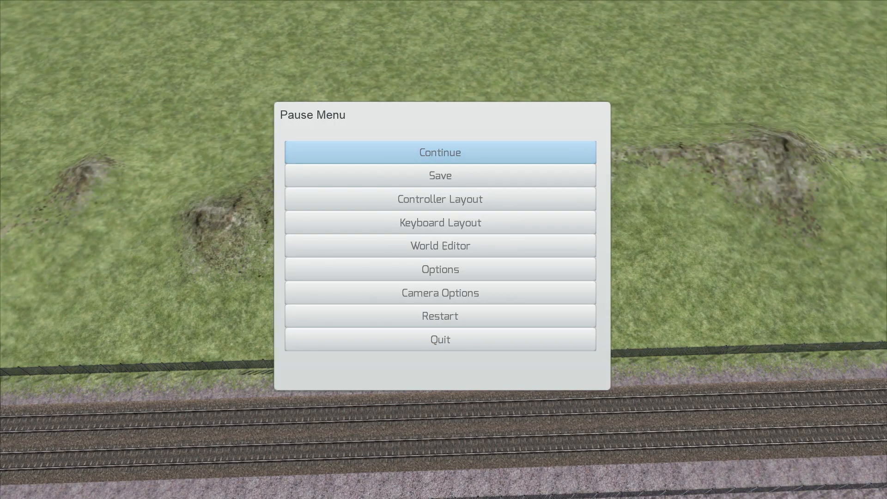
pyautogui.press('Return')
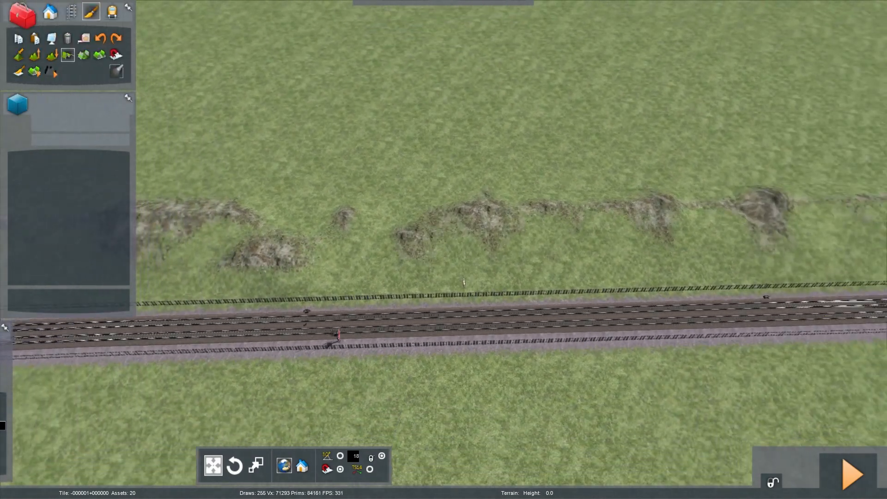
# List the foliage and water objects and look through the WCML-S trees and bushes.
pyautogui.press('Down')
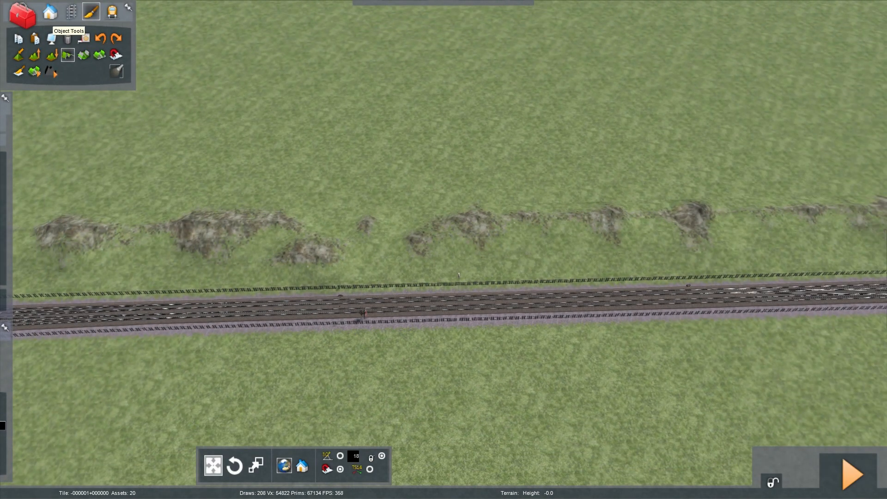
pyautogui.click(50, 13)
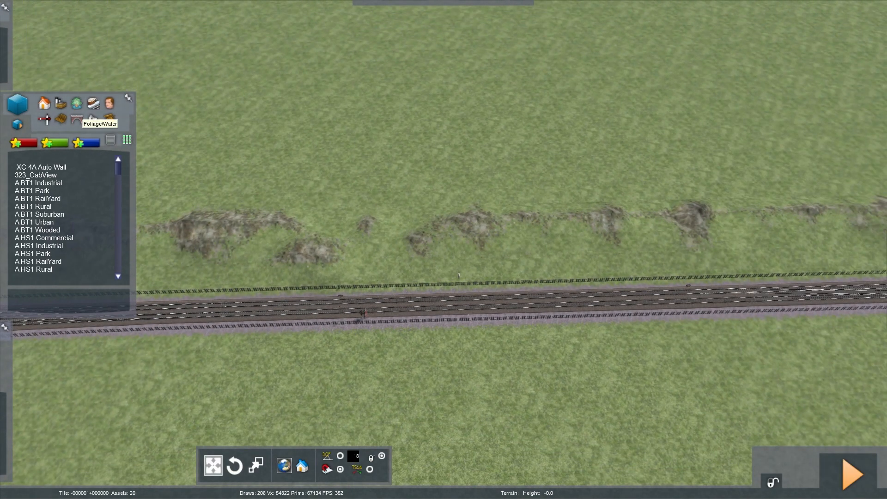
pyautogui.click(76, 103)
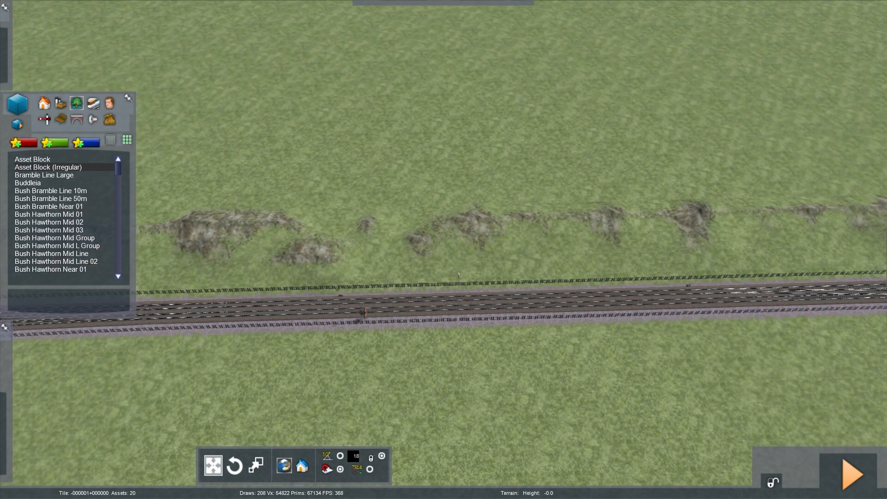
pyautogui.scroll(-20, 65, 167)
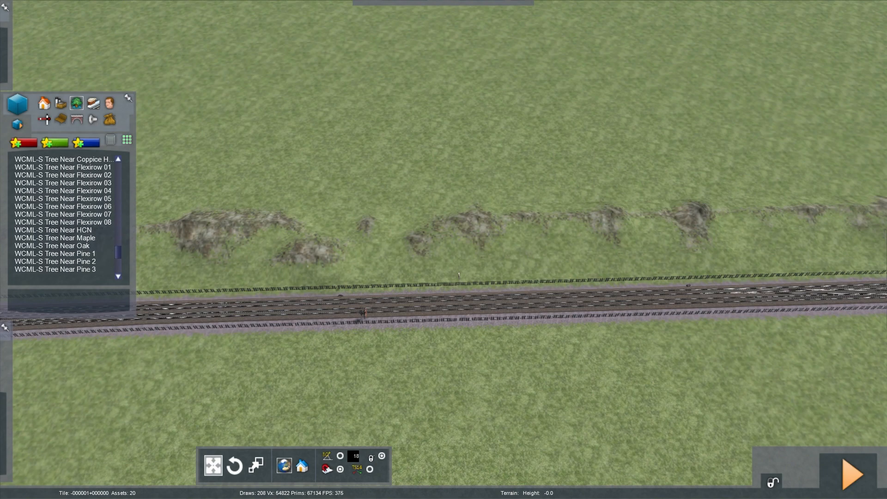
pyautogui.scroll(-4, 65, 213)
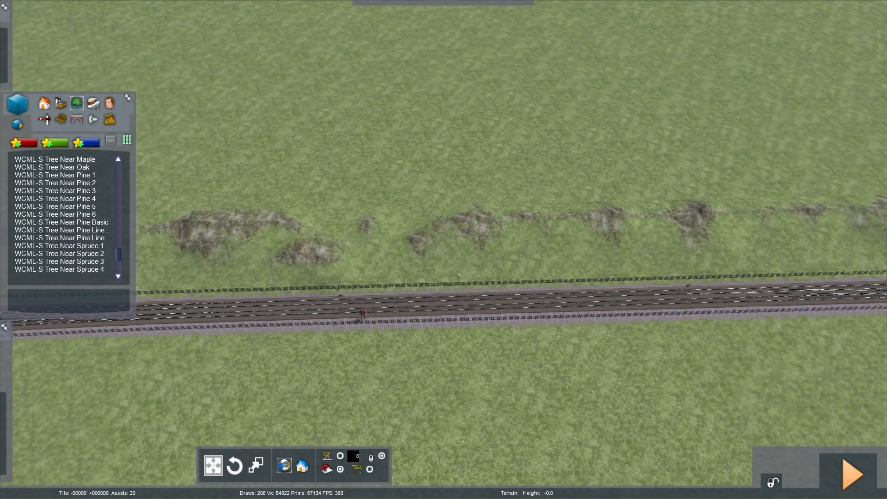
pyautogui.scroll(-14, 65, 214)
pyautogui.press('Left')
pyautogui.press('Up')
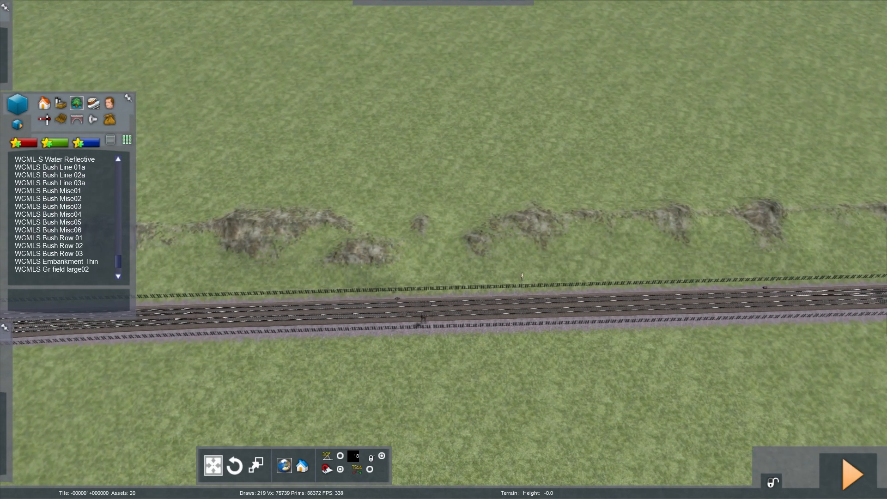
pyautogui.press('Left')
pyautogui.scroll(-1, 65, 214)
pyautogui.scroll(12, 65, 214)
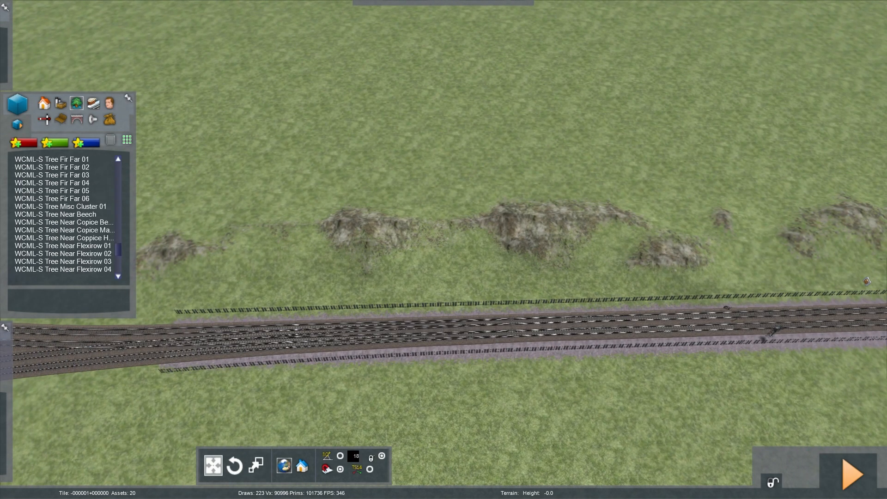
# Try WCML-S Tree Far Small Line01 and WCML-S Tree Far Mixed Short against the mounds near the junction.
pyautogui.scroll(3, 65, 214)
pyautogui.click(62, 206)
pyautogui.press('Up')
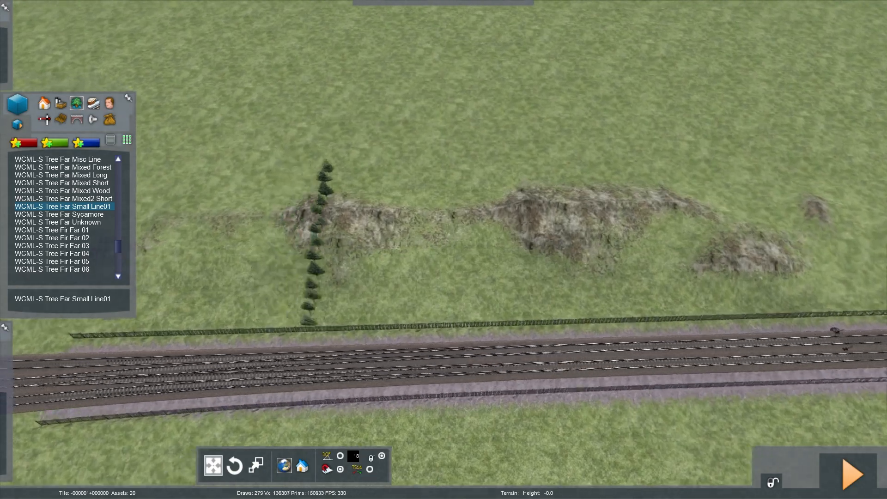
pyautogui.click(61, 183)
pyautogui.moveTo(406, 250); pyautogui.dragTo(601, 250, button='right')
pyautogui.moveTo(443, 250); pyautogui.dragTo(785, 250, button='right')
pyautogui.press('Down')
pyautogui.moveTo(65, 191)
pyautogui.scroll(5, 65, 222)
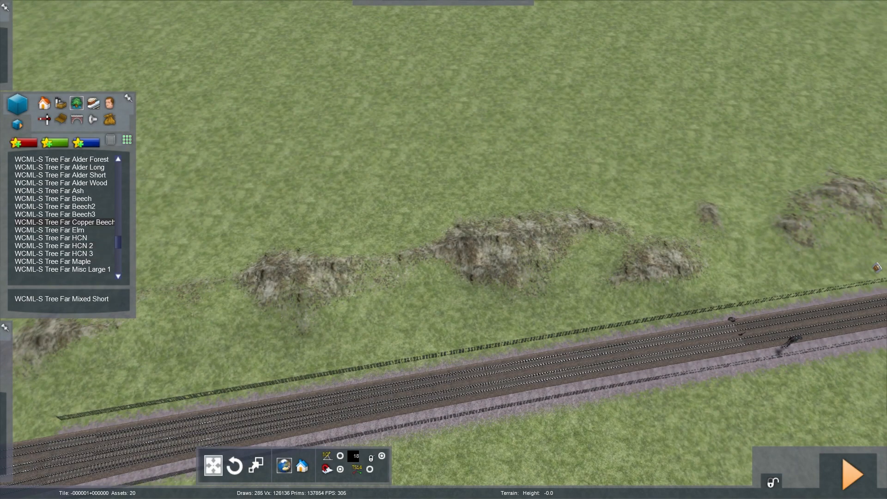
# Try Tree Oak Near 01 and Tree Oak Mid 04 against the mounds near the junction.
pyautogui.scroll(3, 65, 222)
pyautogui.moveTo(443, 250); pyautogui.dragTo(402, 250, button='right')
pyautogui.scroll(9, 65, 198)
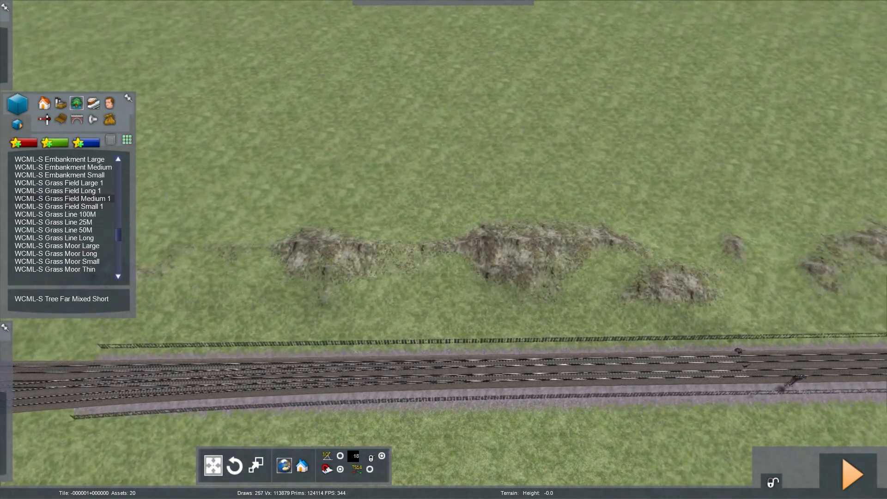
pyautogui.scroll(6, 65, 199)
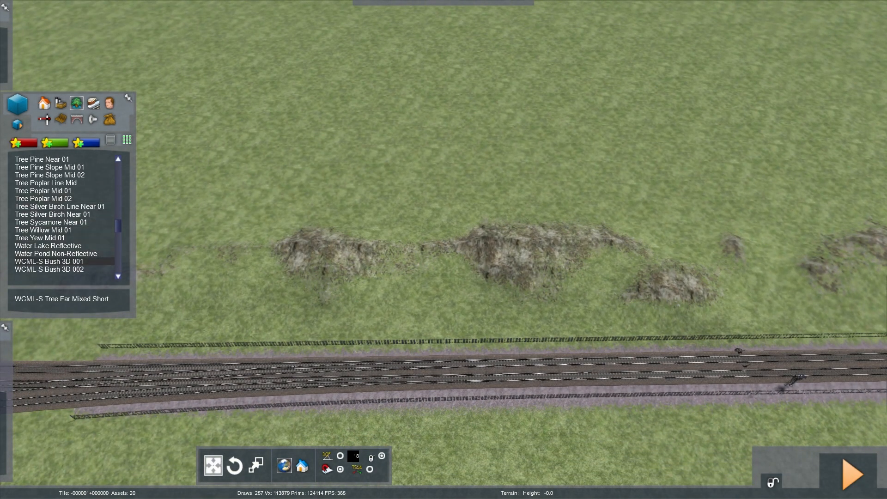
pyautogui.scroll(4, 65, 214)
pyautogui.press('Up')
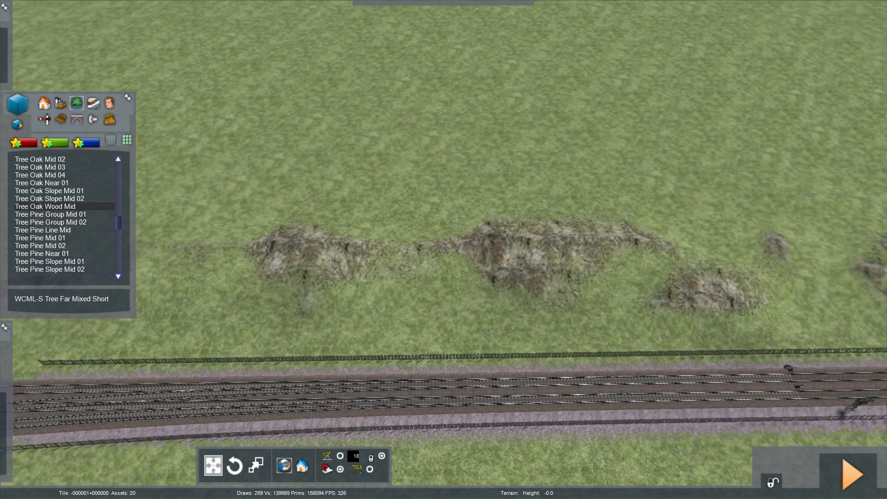
pyautogui.click(65, 182)
pyautogui.press('Up')
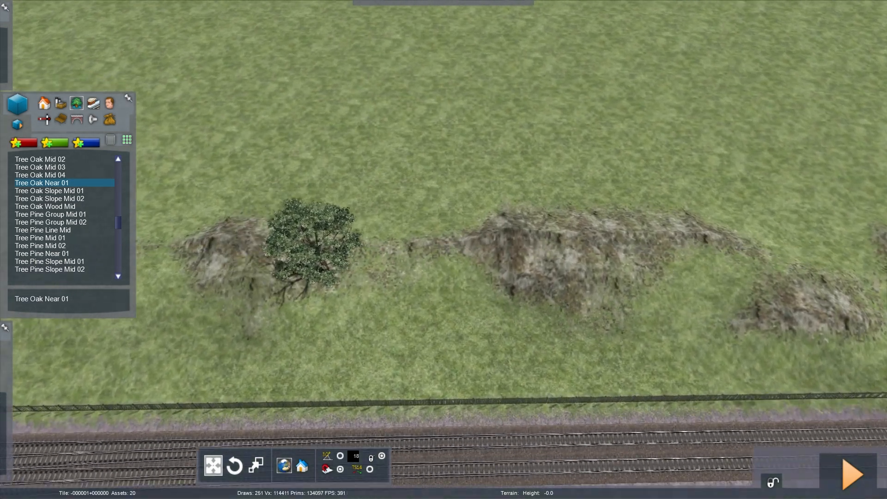
pyautogui.click(65, 175)
pyautogui.press('Up')
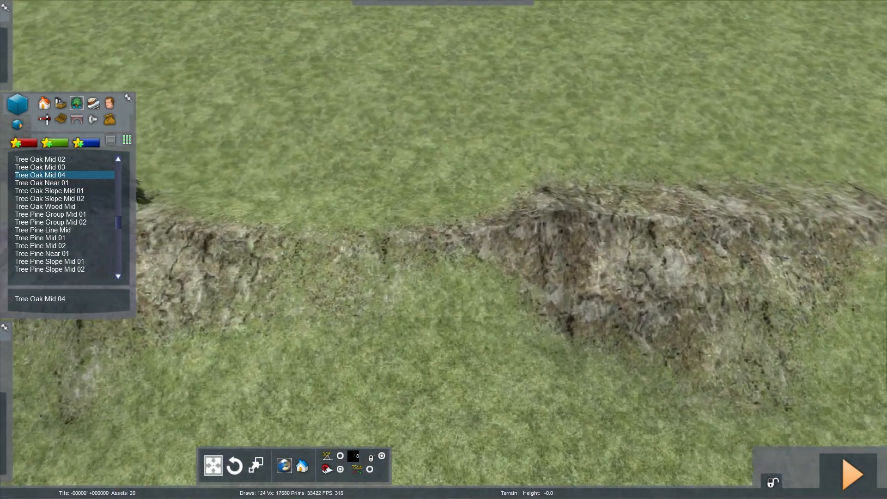
pyautogui.click(41, 182)
pyautogui.press('Down')
pyautogui.scroll(4, 64, 198)
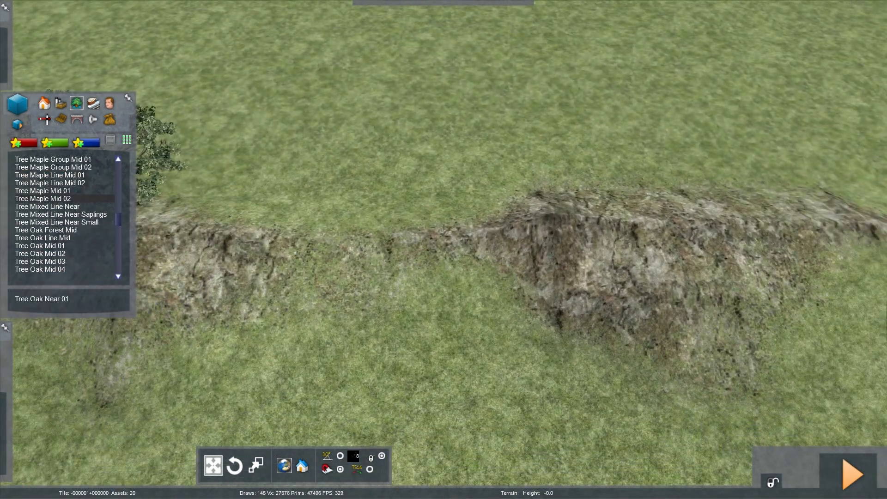
# Try Tree Mixed Line Near against the bank, viewing it across and along the track.
pyautogui.click(64, 206)
pyautogui.press('Down')
pyautogui.press('Left')
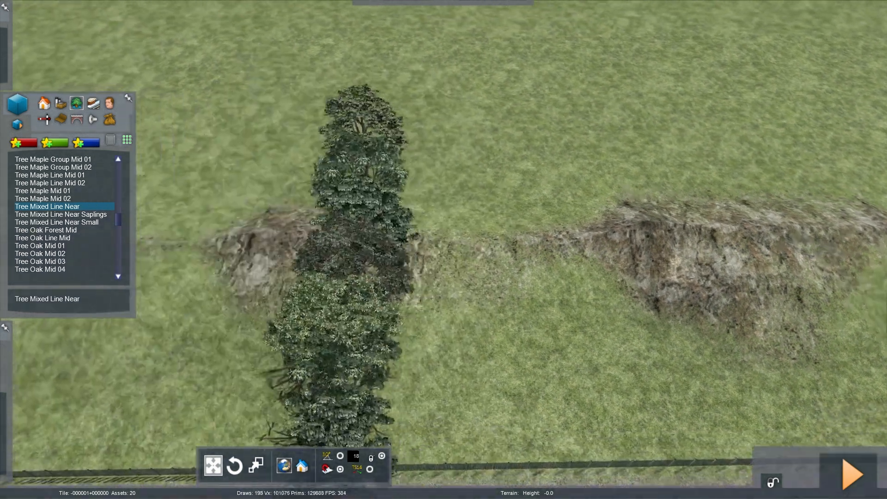
pyautogui.press('Left')
pyautogui.moveTo(670, 240); pyautogui.dragTo(809, 241, button='right')
pyautogui.press('Right')
pyautogui.moveTo(654, 257); pyautogui.dragTo(462, 255, button='right')
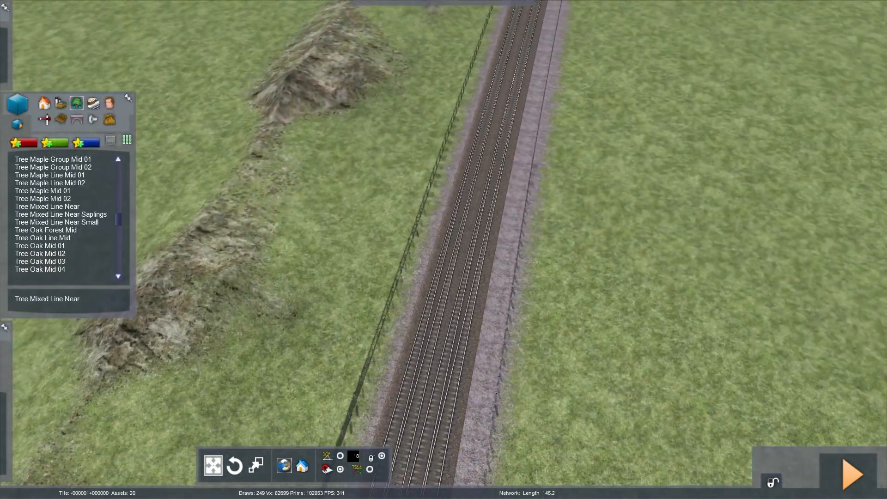
# Pick a single WCML-S tree model and bring it to the bank at the junction end of the fence.
pyautogui.scroll(-8, 65, 253)
pyautogui.scroll(-12, 65, 252)
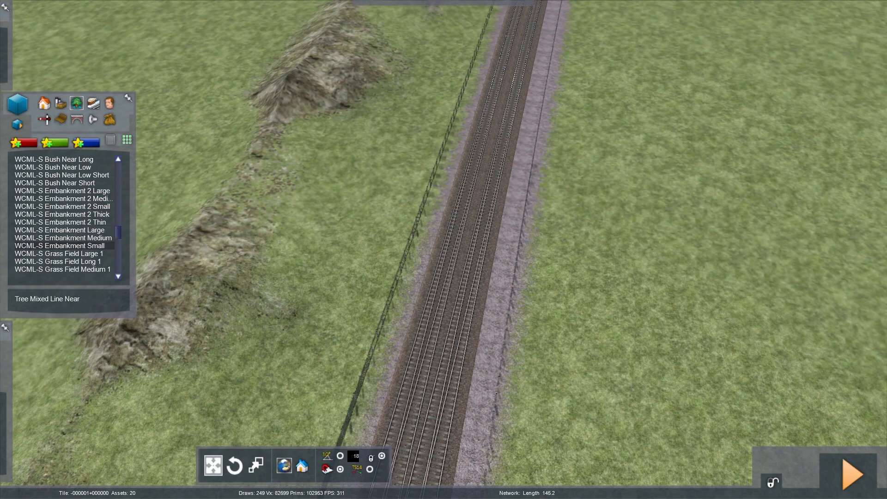
pyautogui.scroll(-4, 65, 245)
pyautogui.scroll(-14, 64, 245)
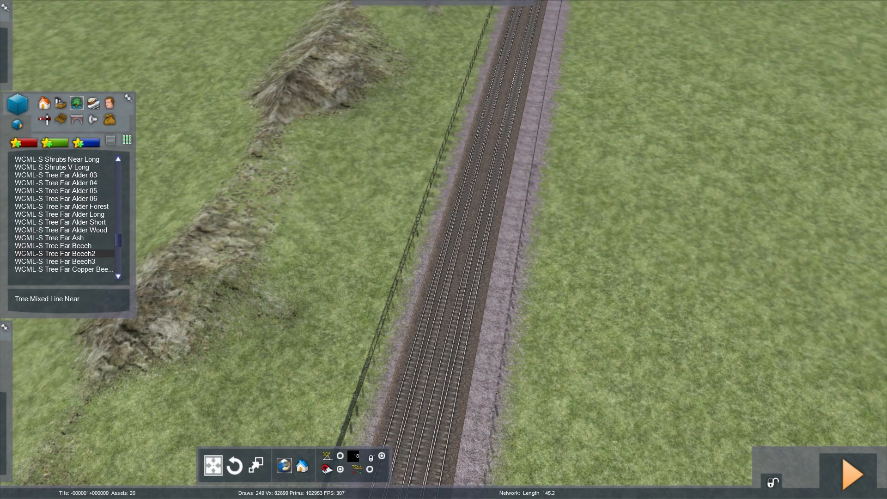
pyautogui.press('Right')
pyautogui.moveTo(444, 250); pyautogui.dragTo(176, 217, button='right')
pyautogui.press('Left')
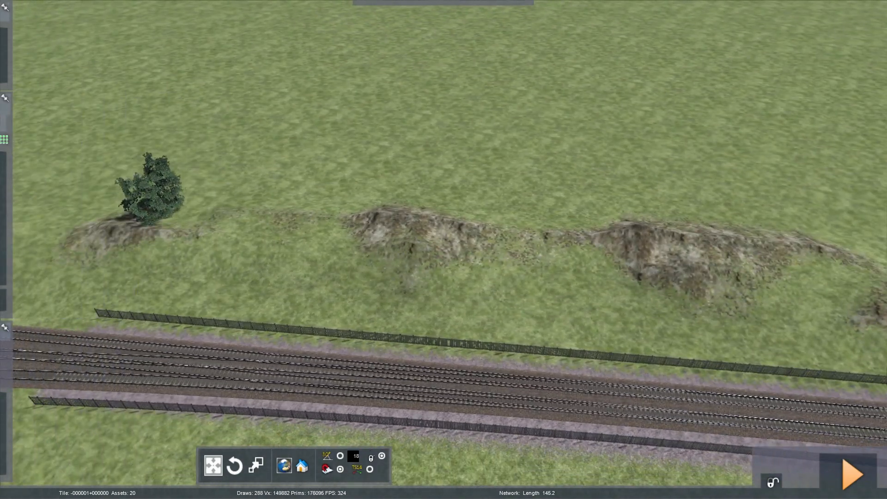
# Plant the first four trees behind the junction end of the fence, staggered between the fence side and the crest.
pyautogui.press('Left')
pyautogui.click(240, 271)
pyautogui.press('Right')
pyautogui.press('Right')
pyautogui.click(270, 243)
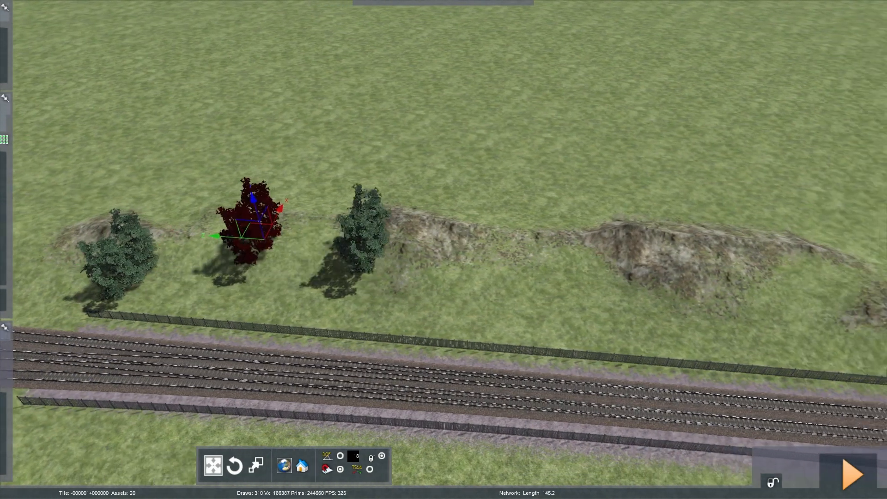
pyautogui.click(416, 291)
pyautogui.click(325, 241)
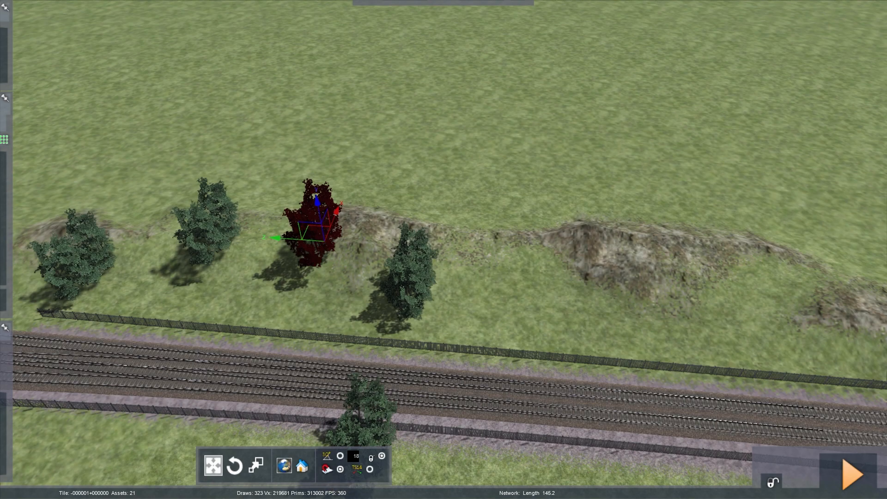
# Plant four more trees along the bank towards the signal, alternating between the fence side and the crest.
pyautogui.press('Right')
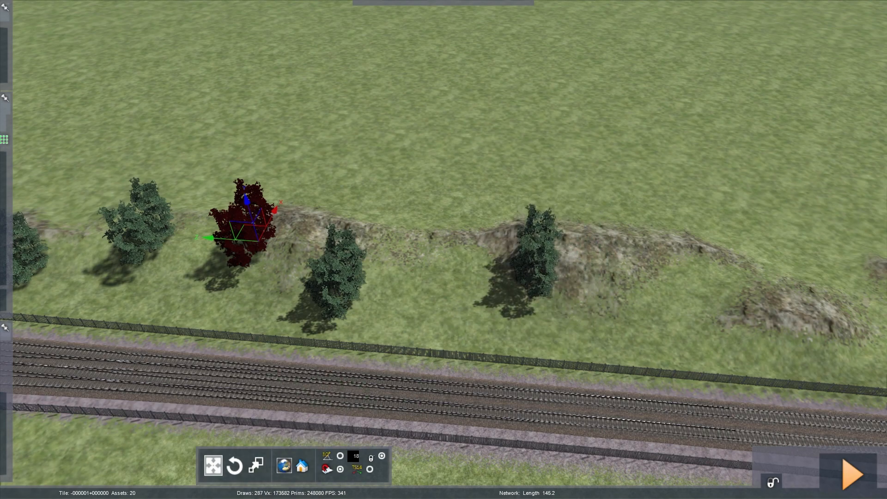
pyautogui.click(498, 300)
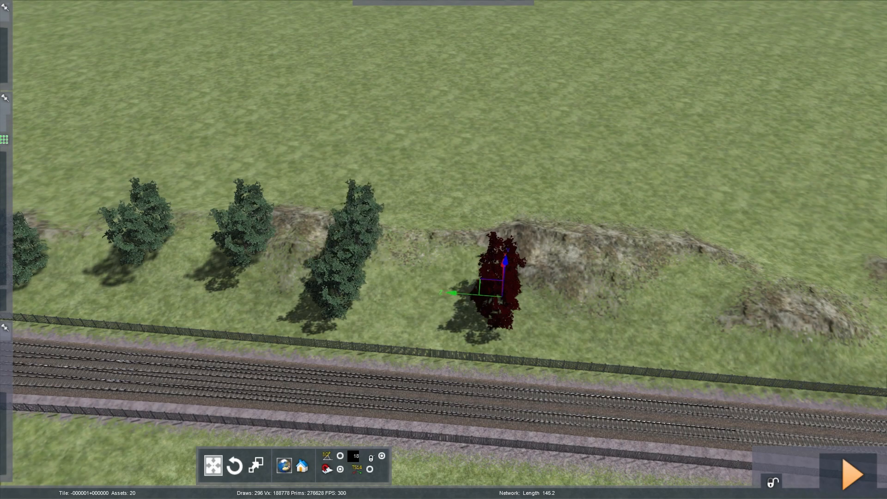
pyautogui.click(400, 223)
pyautogui.scroll(-3, 444, 250)
pyautogui.click(497, 307)
pyautogui.click(441, 240)
pyautogui.scroll(-2, 441, 240)
pyautogui.press('Right')
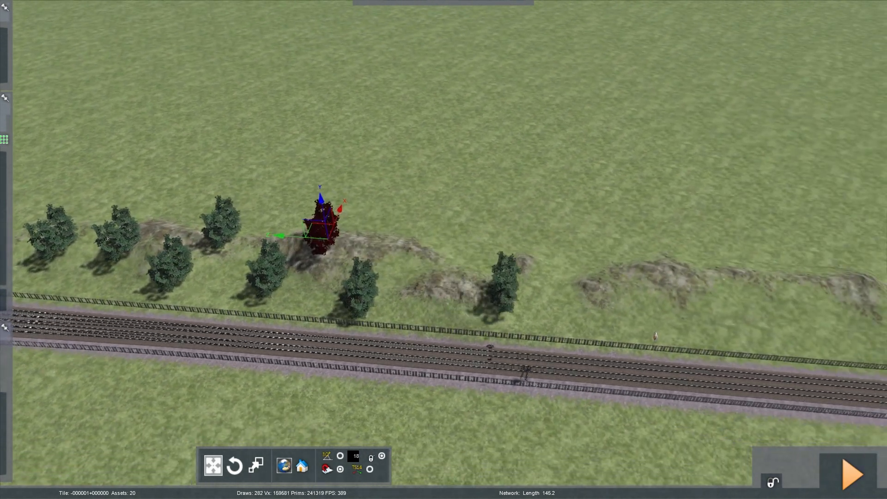
# Extend the staggered trees along the bank past the signal, alternating between the fence side and the crest.
pyautogui.click(504, 298)
pyautogui.click(424, 245)
pyautogui.press('Right')
pyautogui.click(517, 306)
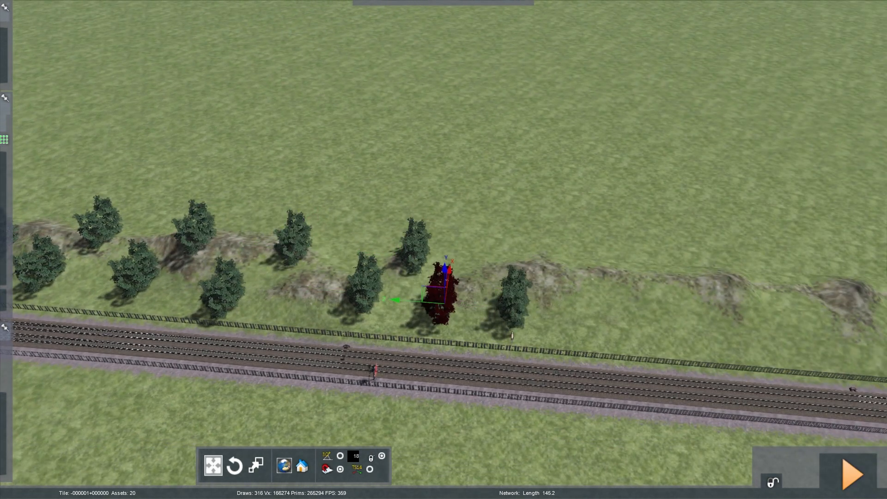
pyautogui.click(443, 303)
pyautogui.press('Right')
pyautogui.click(484, 257)
pyautogui.press('Right')
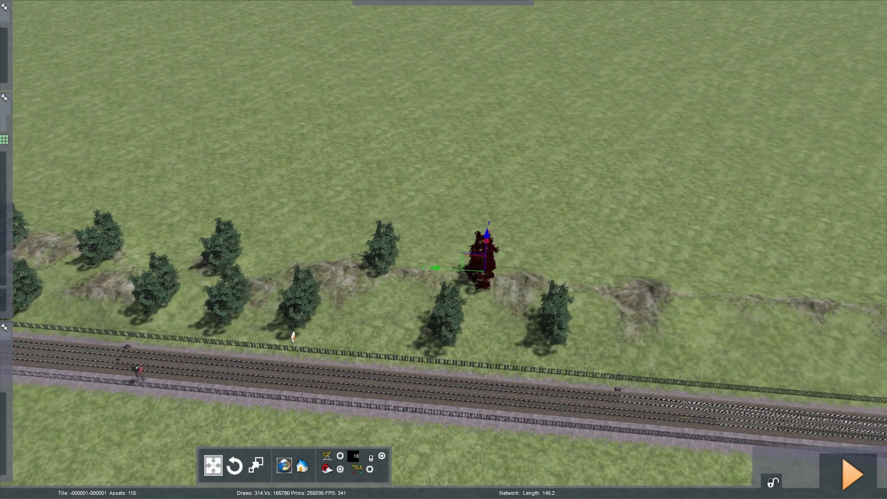
# Continue the staggered tree planting along the bank as far as the crossover.
pyautogui.click(484, 257)
pyautogui.press('Right')
pyautogui.click(574, 323)
pyautogui.click(476, 277)
pyautogui.press('Right')
pyautogui.click(578, 326)
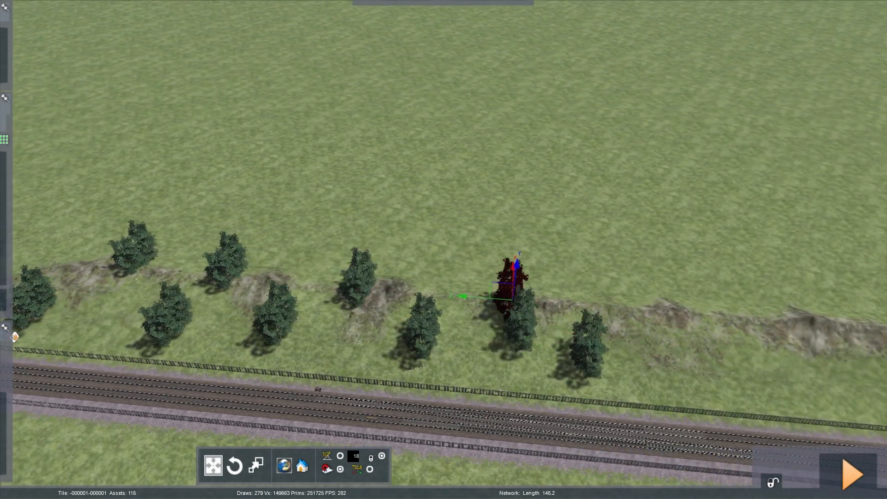
# Extend the staggered trees along the bank beyond the crossover, alternating between the fence side and the crest.
pyautogui.click(486, 349)
pyautogui.press('Right')
pyautogui.click(537, 300)
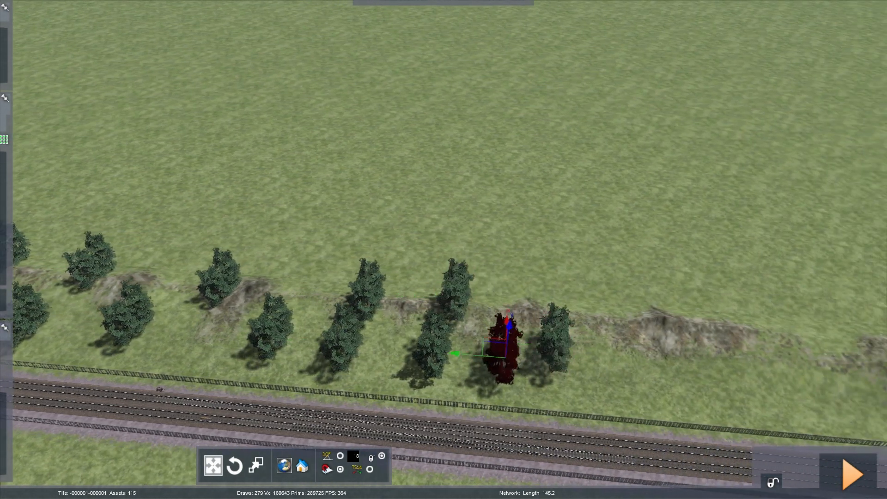
pyautogui.click(503, 348)
pyautogui.press('Right')
pyautogui.click(514, 313)
pyautogui.press('Right')
pyautogui.click(551, 309)
pyautogui.press('Right')
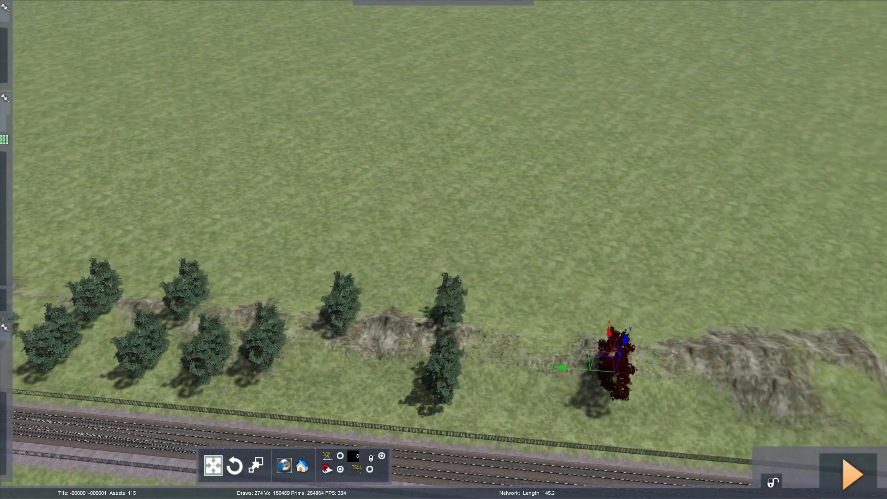
# Complete the staggered row of trees across the large rocky stretch to the far end of the bank.
pyautogui.press('Right')
pyautogui.click(416, 374)
pyautogui.click(642, 386)
pyautogui.click(523, 326)
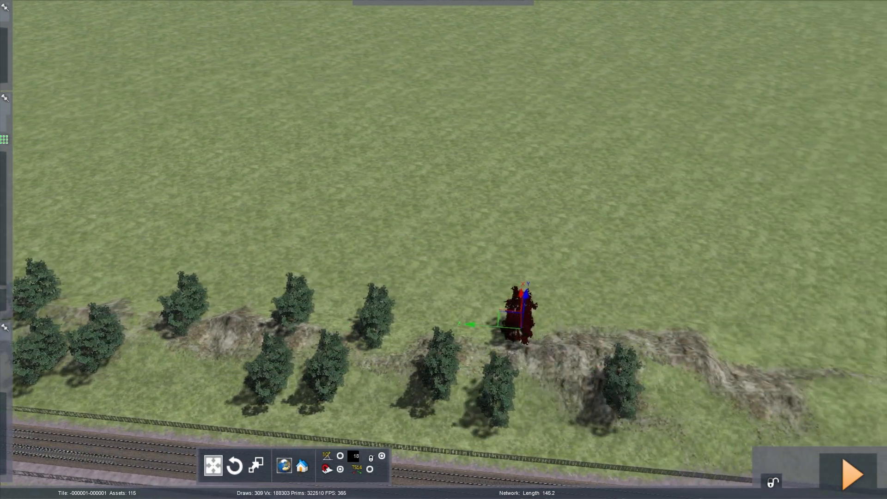
pyautogui.click(444, 373)
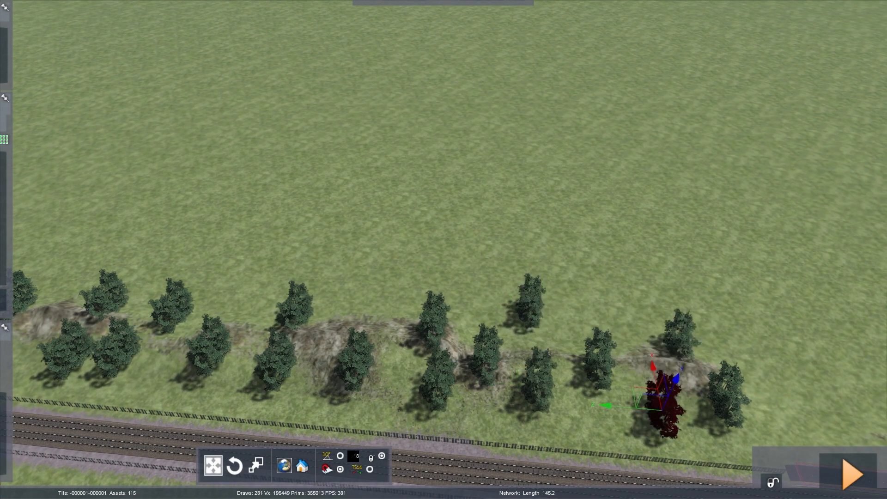
pyautogui.click(678, 345)
# Return to the signal and plant smaller single-trunk trees in the gaps, working towards the junction end.
pyautogui.press('Left')
pyautogui.press('Down')
pyautogui.click(488, 272)
pyautogui.press('Left')
pyautogui.press('Up')
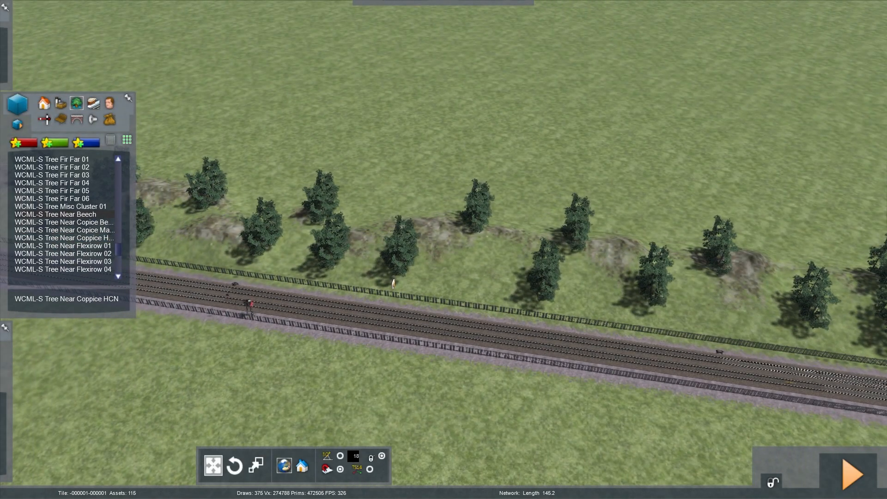
pyautogui.moveTo(394, 284); pyautogui.dragTo(402, 287, button='right')
pyautogui.press('Left')
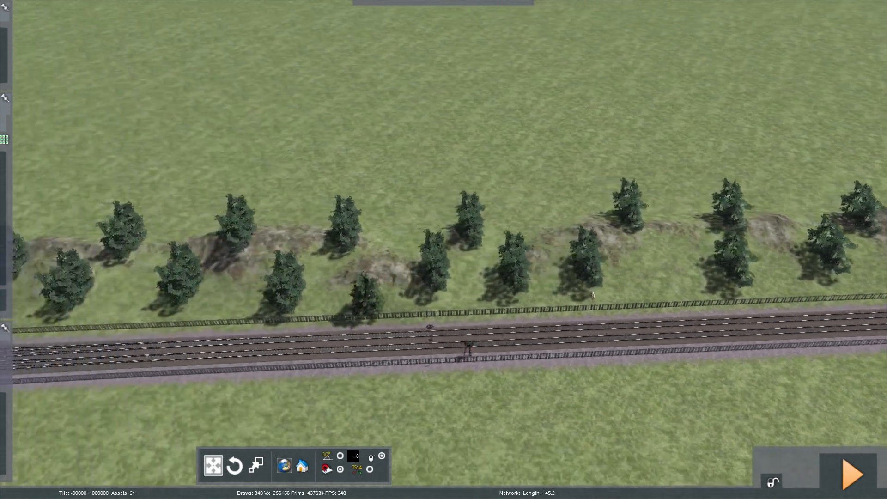
pyautogui.click(449, 301)
pyautogui.click(416, 280)
pyautogui.click(432, 280)
pyautogui.press('Left')
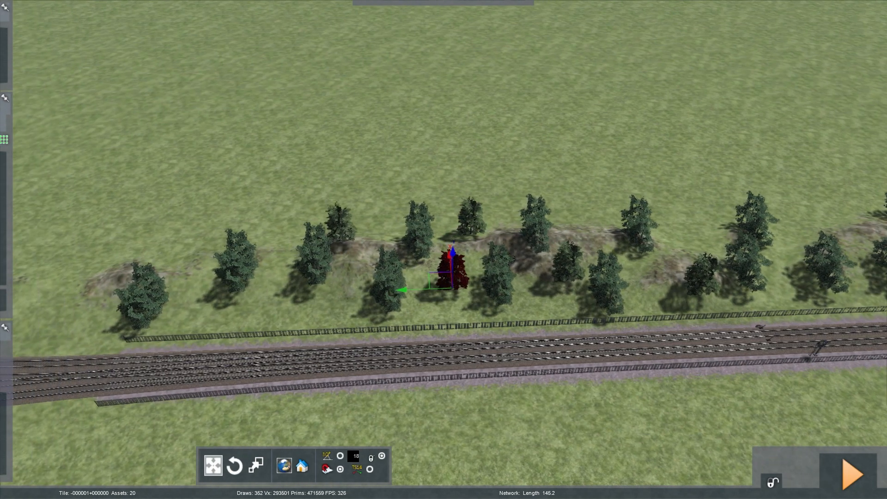
# Fill the gaps at the junction end of the bank with more small single-trunk trees, near the fence and on the crest.
pyautogui.click(453, 287)
pyautogui.click(353, 242)
pyautogui.press('Left')
pyautogui.click(337, 262)
pyautogui.press('Left')
pyautogui.click(256, 257)
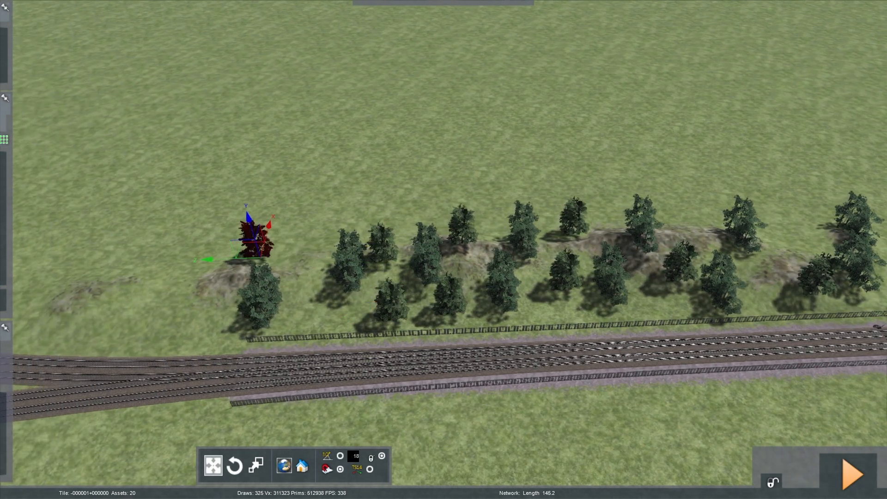
pyautogui.press('Right')
pyautogui.click(199, 275)
# Infill the crest and fence side with small single-trunk trees from the junction stretch past the signal towards the crossover.
pyautogui.click(463, 235)
pyautogui.press('Right')
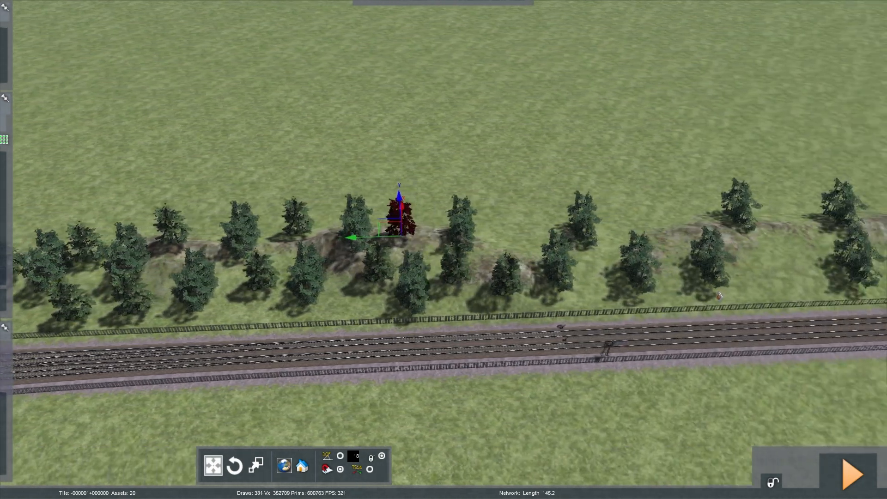
pyautogui.press('Right')
pyautogui.click(430, 238)
pyautogui.press('Right')
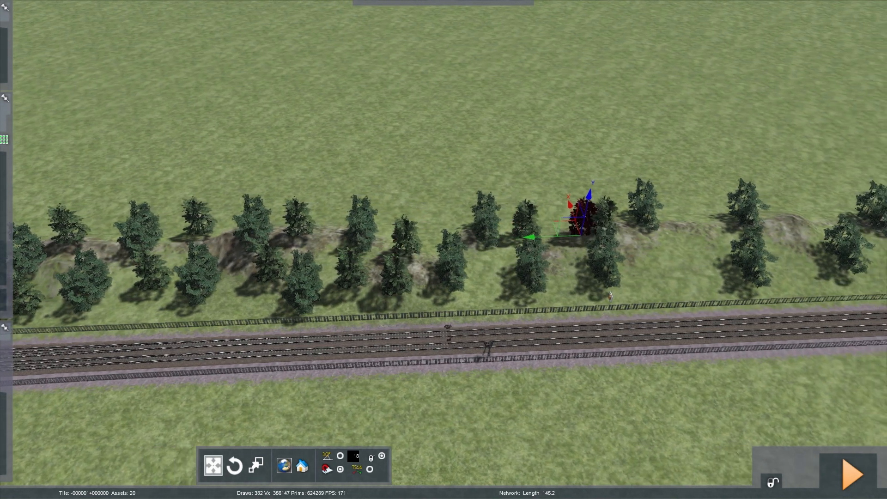
pyautogui.click(471, 233)
pyautogui.press('Right')
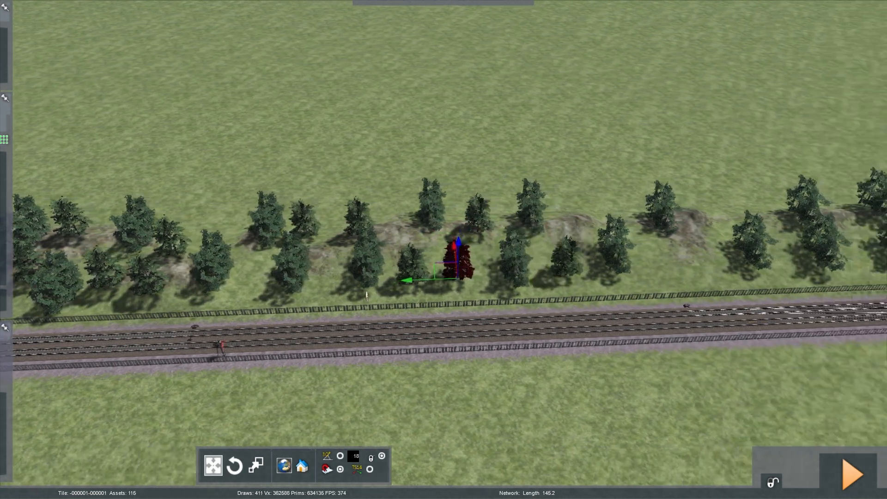
pyautogui.press('Right')
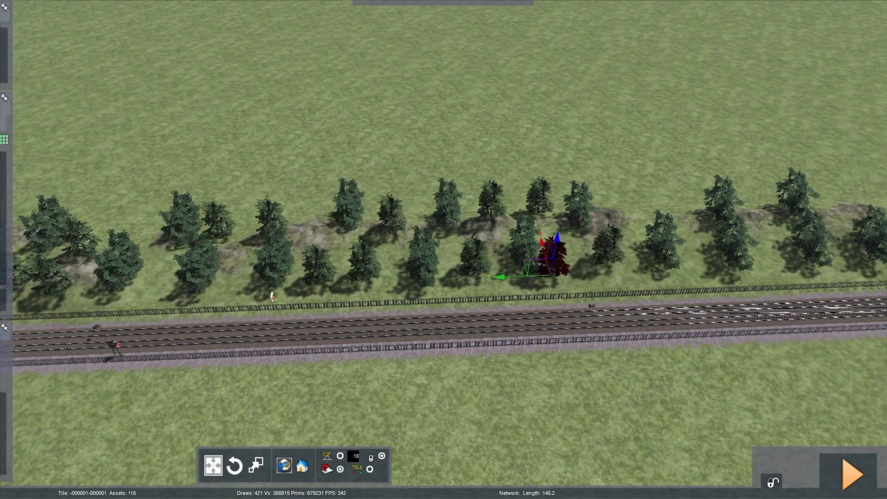
# Plant more small single-trunk trees between the existing ones on the bank alongside the crossover.
pyautogui.moveTo(444, 249); pyautogui.dragTo(508, 250, button='right')
pyautogui.click(472, 257)
pyautogui.press('Right')
pyautogui.click(405, 230)
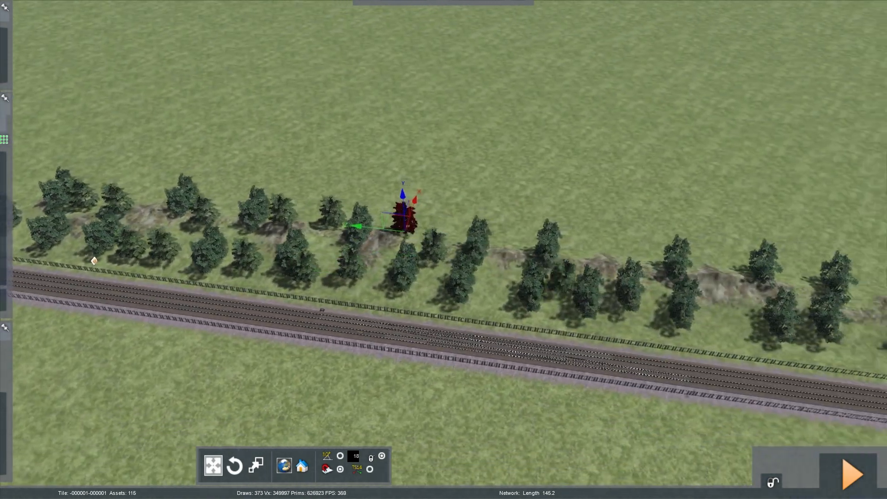
pyautogui.click(493, 269)
pyautogui.press('Right')
pyautogui.click(464, 282)
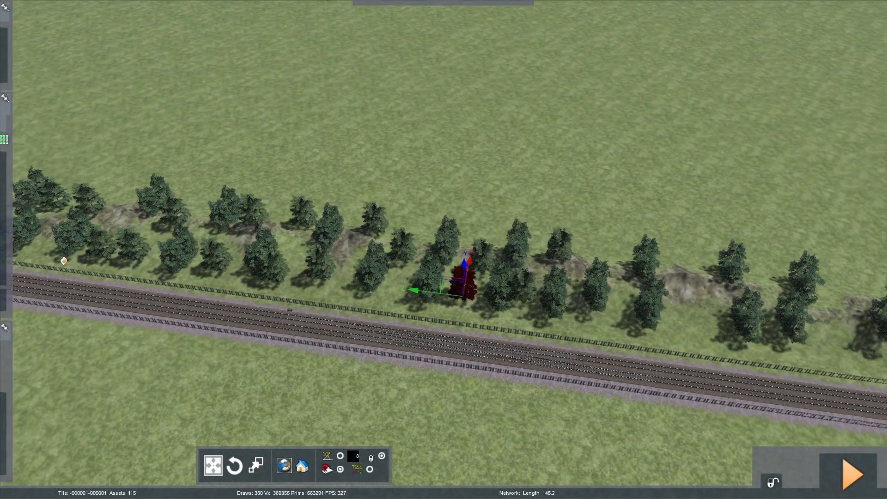
# Continue infilling with small single-trunk trees beyond the crossover towards the platform end of the bank.
pyautogui.click(596, 310)
pyautogui.click(505, 263)
pyautogui.moveTo(505, 262); pyautogui.dragTo(614, 263, button='right')
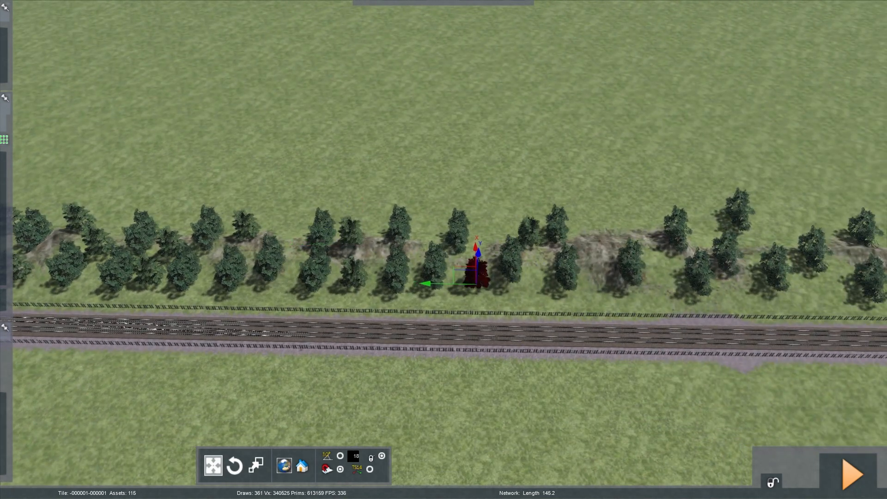
pyautogui.press('Right')
pyautogui.click(528, 236)
pyautogui.click(558, 268)
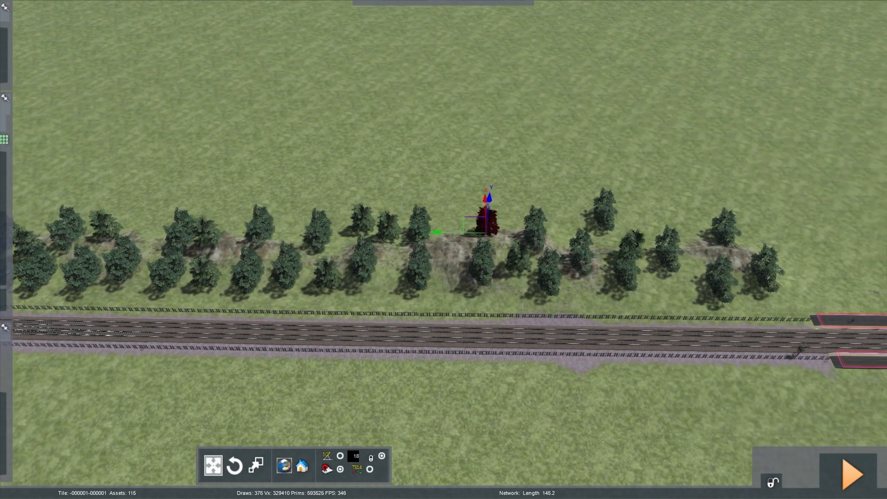
pyautogui.click(486, 234)
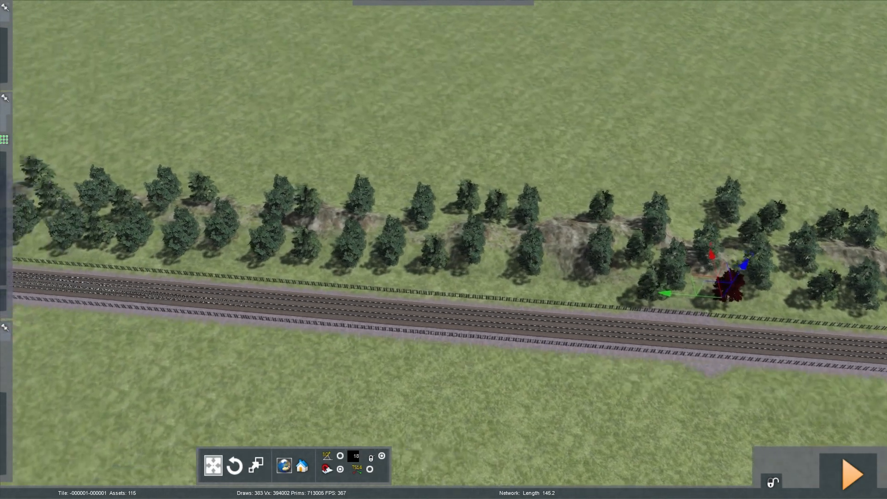
# Save the changes to the route.
pyautogui.moveTo(724, 291); pyautogui.dragTo(785, 291, button='right')
pyautogui.press('Left')
pyautogui.press('Up')
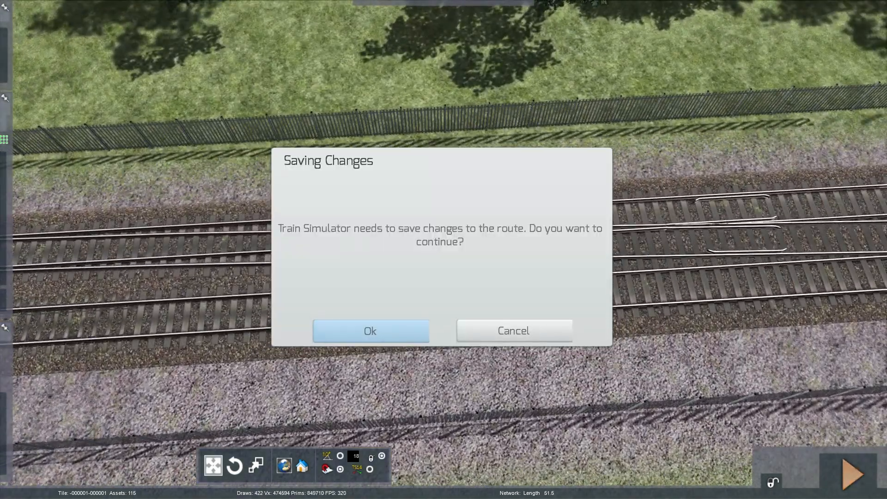
pyautogui.press('Return')
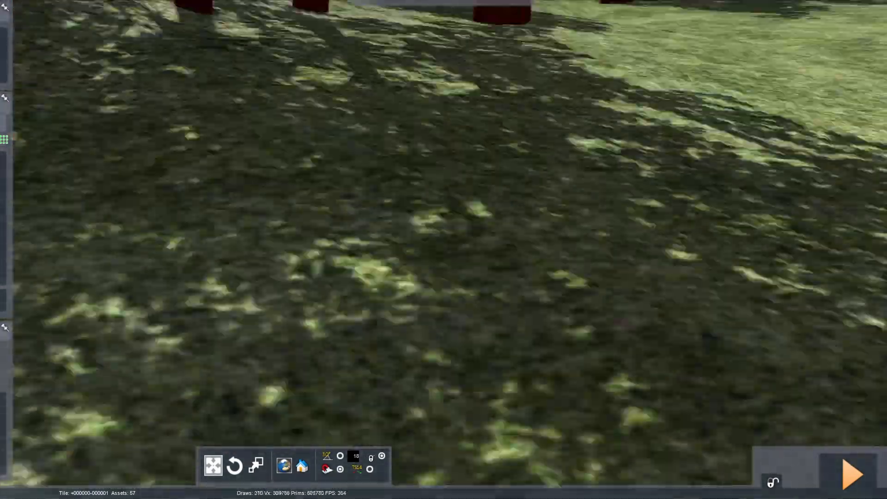
# Inspect the planted bank from near ground level by the crossover, selecting multi-stem and single-trunk trees to compare them.
pyautogui.press('Right')
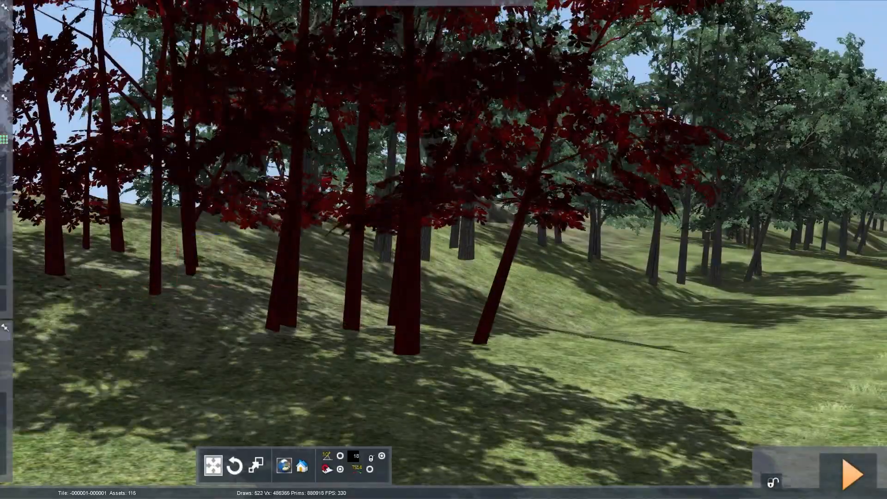
pyautogui.press('Right')
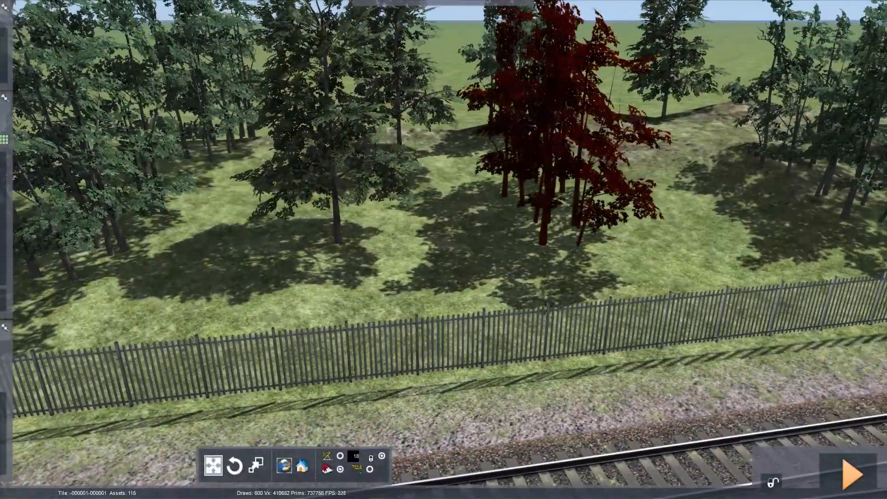
pyautogui.moveTo(556, 156); pyautogui.dragTo(556, 169)
pyautogui.click(336, 194)
pyautogui.press('Left')
pyautogui.press('Down')
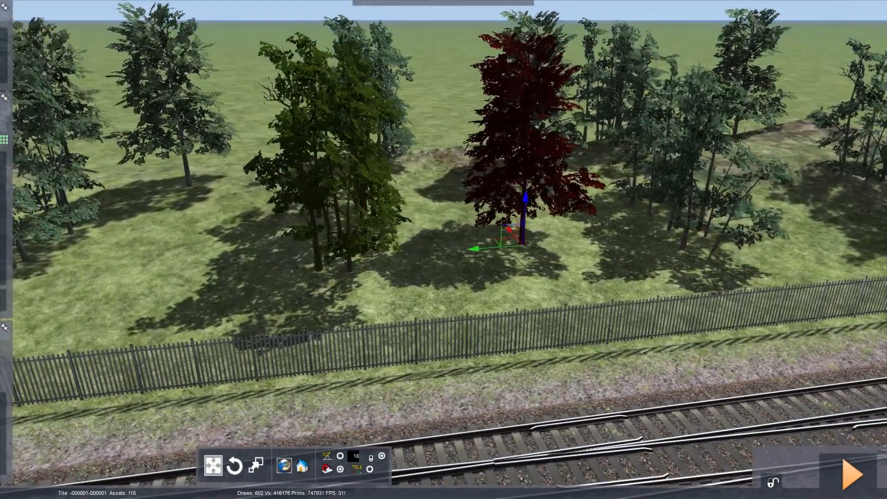
pyautogui.keyDown('ctrl'); pyautogui.click(337, 194); pyautogui.keyUp('ctrl')
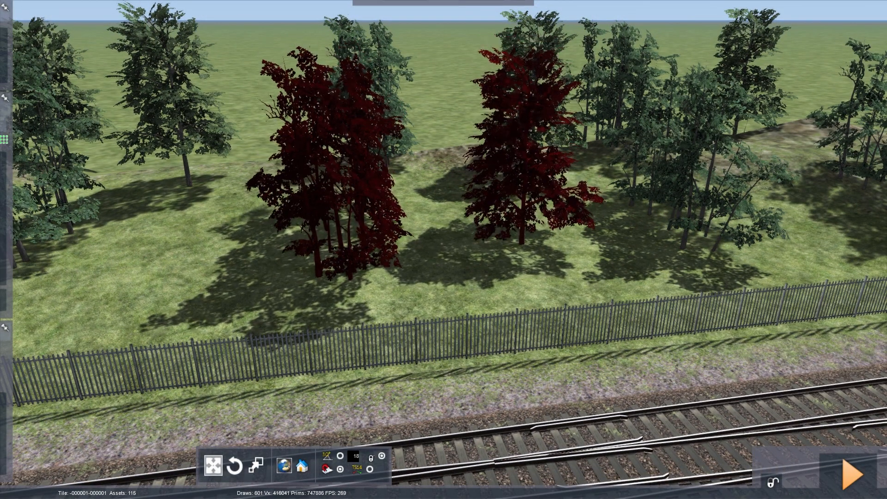
pyautogui.press('Left')
pyautogui.press('Down')
# Examine the mix of tree types along the bank back towards the signal, selecting individual trees and clearing the selection.
pyautogui.click(250, 195)
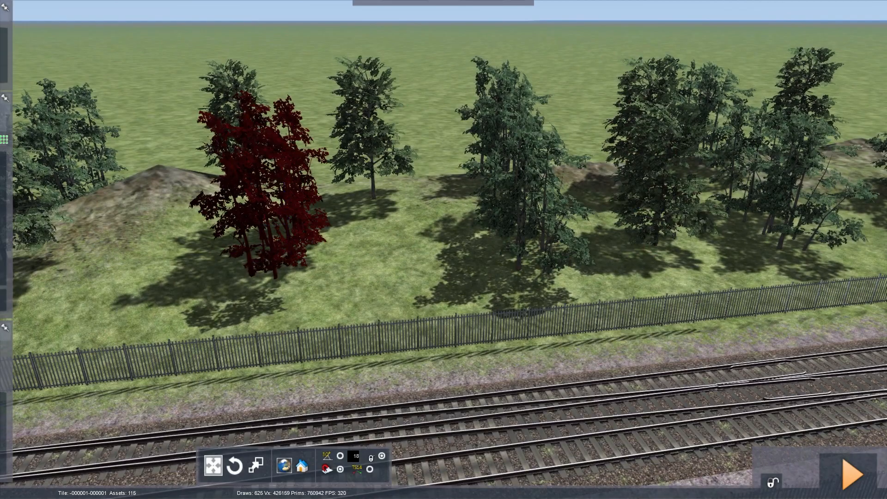
pyautogui.press('Down')
pyautogui.moveTo(249, 195); pyautogui.dragTo(157, 180, button='right')
pyautogui.press('Left')
pyautogui.press('Down')
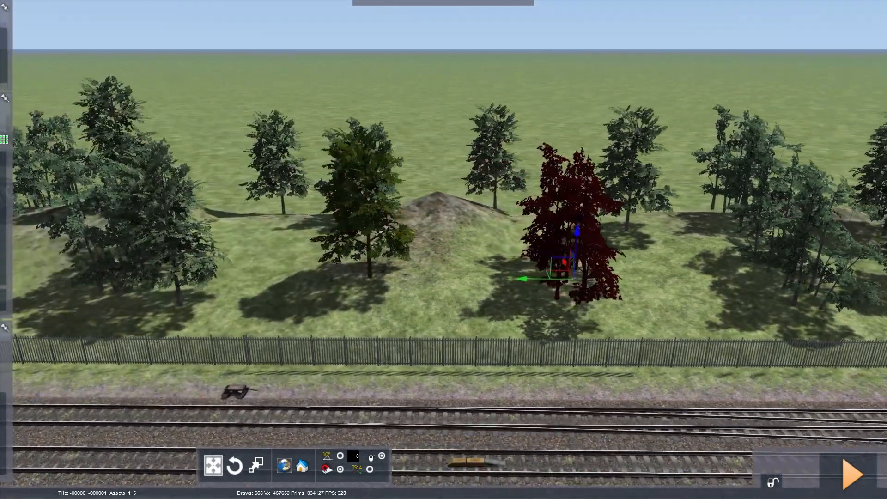
pyautogui.click(368, 222)
pyautogui.press('Escape')
pyautogui.press('Left')
pyautogui.press('Down')
pyautogui.click(326, 231)
pyautogui.press('Left')
pyautogui.press('Down')
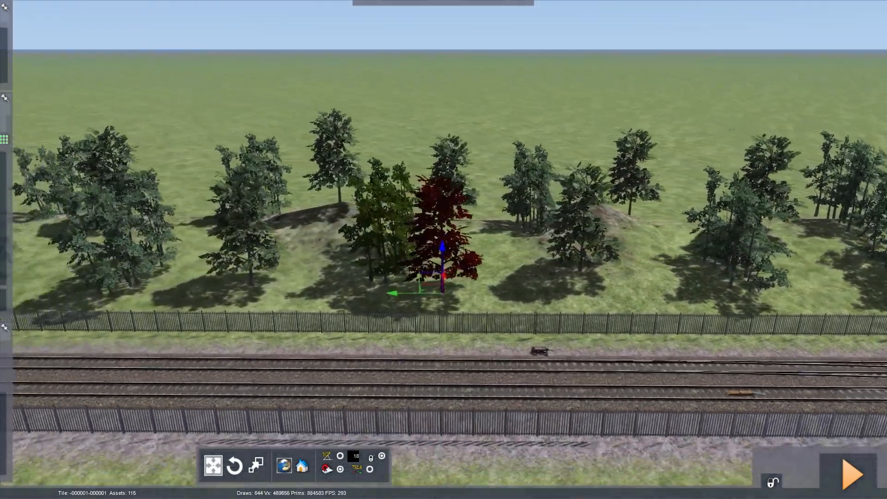
pyautogui.click(361, 238)
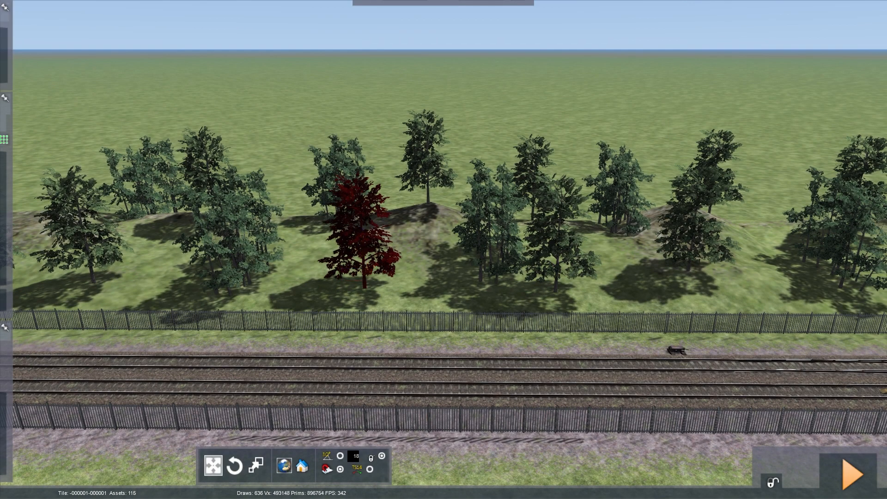
pyautogui.press('Up')
pyautogui.press('Left')
pyautogui.press('Escape')
# Browse the vegetation assets, previewing WCML-S Tree Near Oak, WCMLS Bush Line 01a and WCML-S Tree Near Pine 6.
pyautogui.moveTo(7, 208)
pyautogui.press('Down')
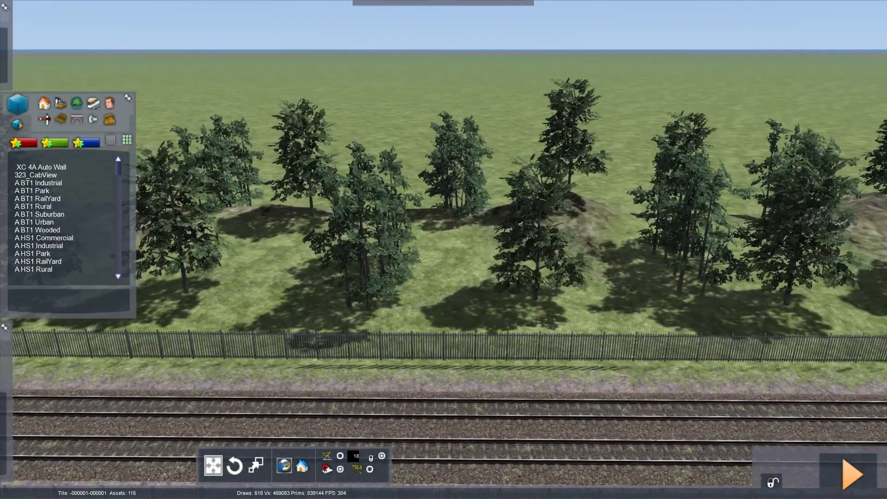
pyautogui.click(77, 103)
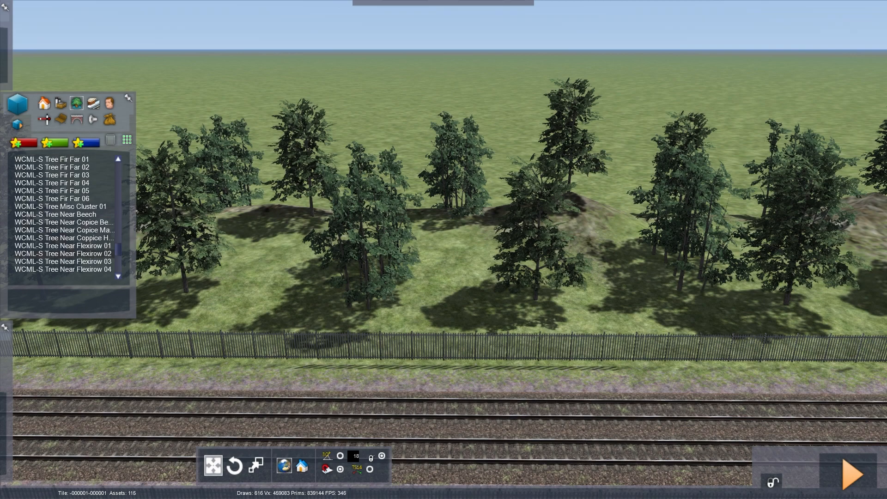
pyautogui.scroll(-3, 65, 217)
pyautogui.click(65, 253)
pyautogui.scroll(-4, 65, 217)
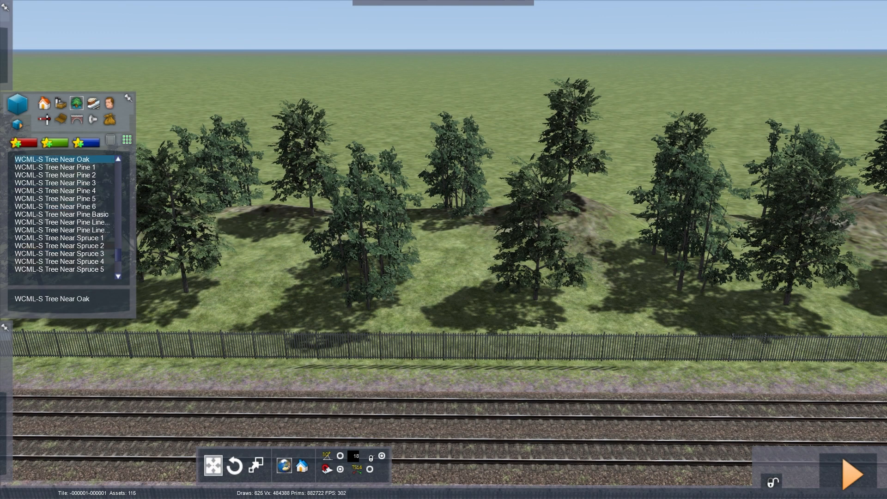
pyautogui.click(59, 245)
pyautogui.scroll(-4, 64, 254)
pyautogui.click(65, 254)
pyautogui.scroll(4, 65, 240)
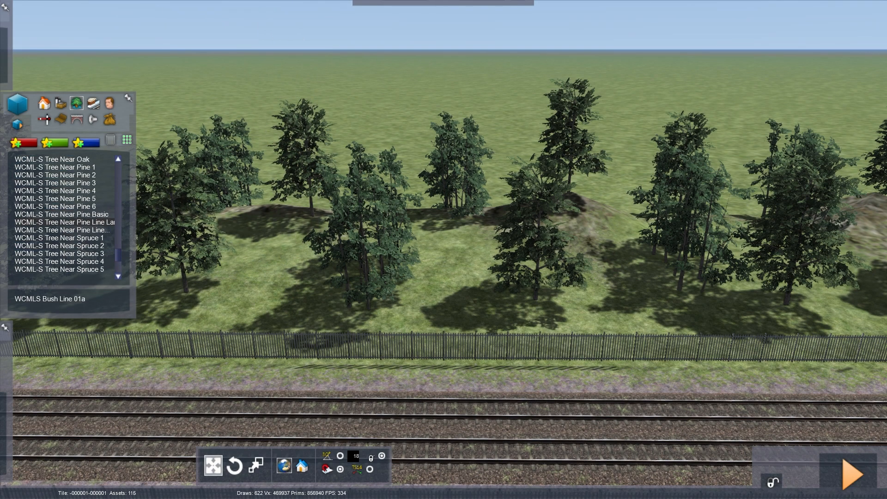
pyautogui.click(64, 206)
pyautogui.scroll(3, 65, 230)
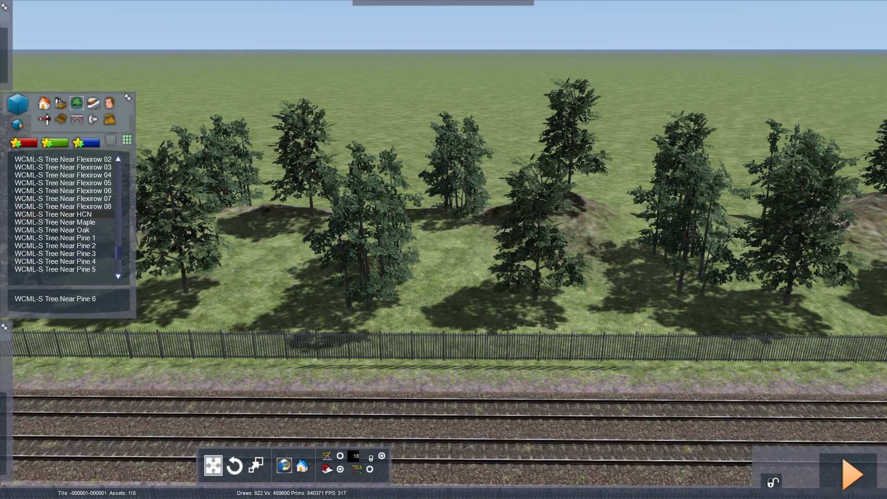
# Try placing a WCML-S Tree Near Flexirow 08 among the trees on the bank and delete it.
pyautogui.click(53, 214)
pyautogui.click(63, 206)
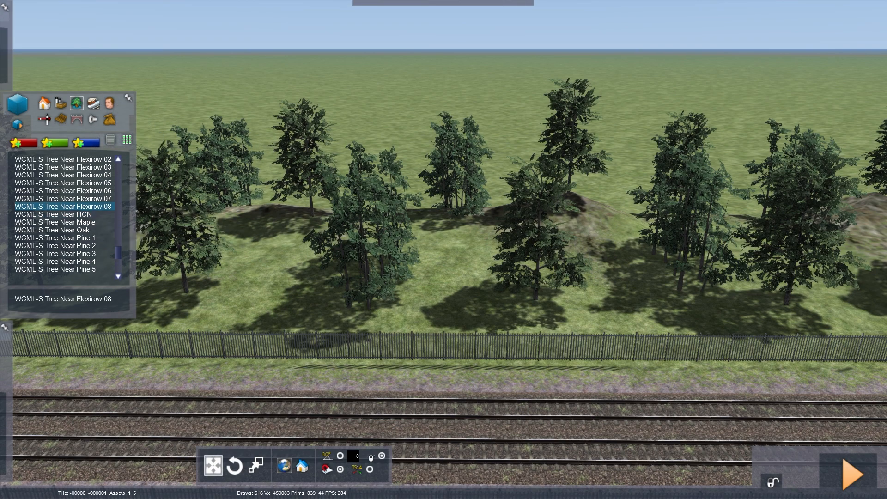
pyautogui.press('Down')
pyautogui.press('Left')
pyautogui.click(386, 256)
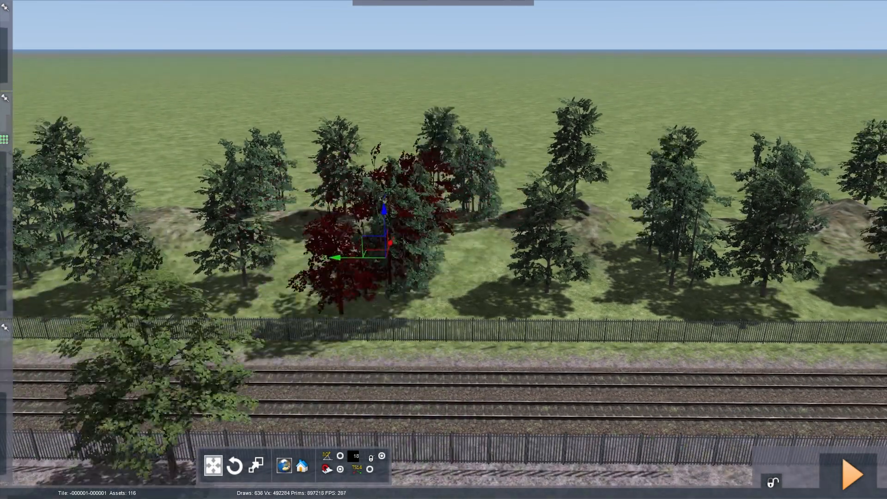
pyautogui.press('Delete')
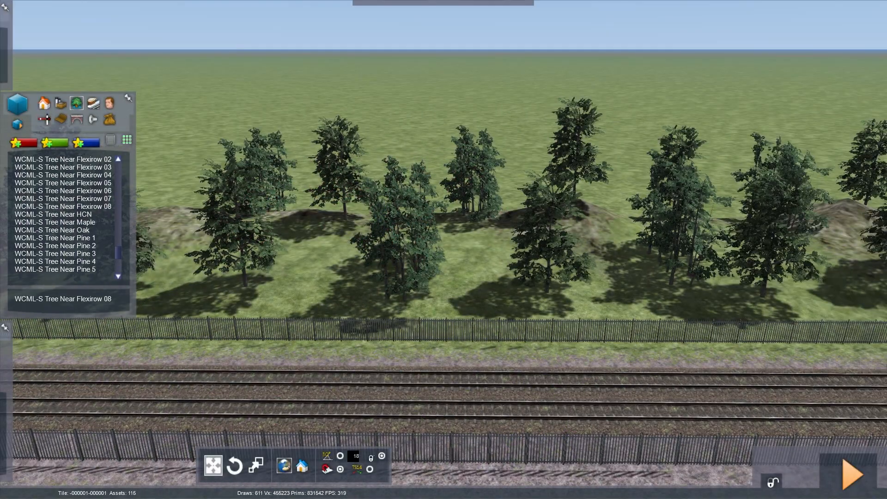
# Choose WCML-S Tree Near Oak and plant oaks in the gaps between the existing trees near the fence.
pyautogui.moveTo(231, 370); pyautogui.dragTo(231, 324, button='right')
pyautogui.press('Up')
pyautogui.click(52, 230)
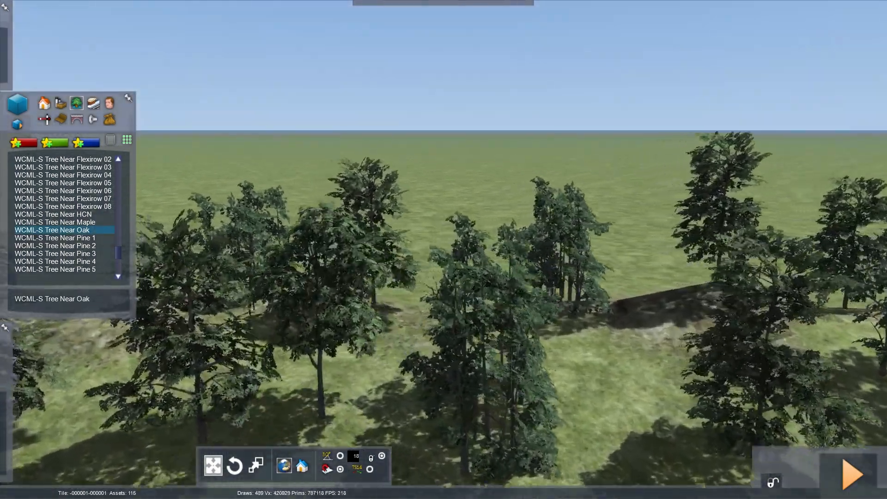
pyautogui.moveTo(323, 231); pyautogui.dragTo(323, 369, button='right')
pyautogui.press('Down')
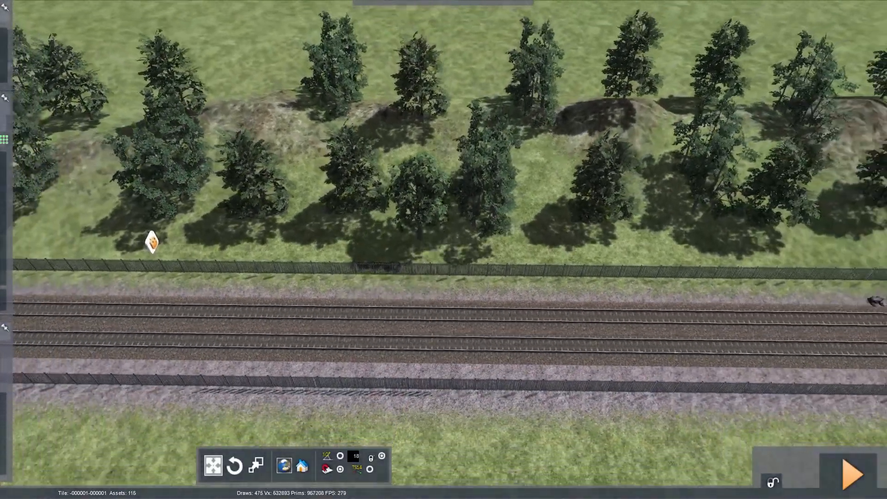
pyautogui.click(431, 238)
pyautogui.click(428, 179)
pyautogui.press('Left')
pyautogui.press('Down')
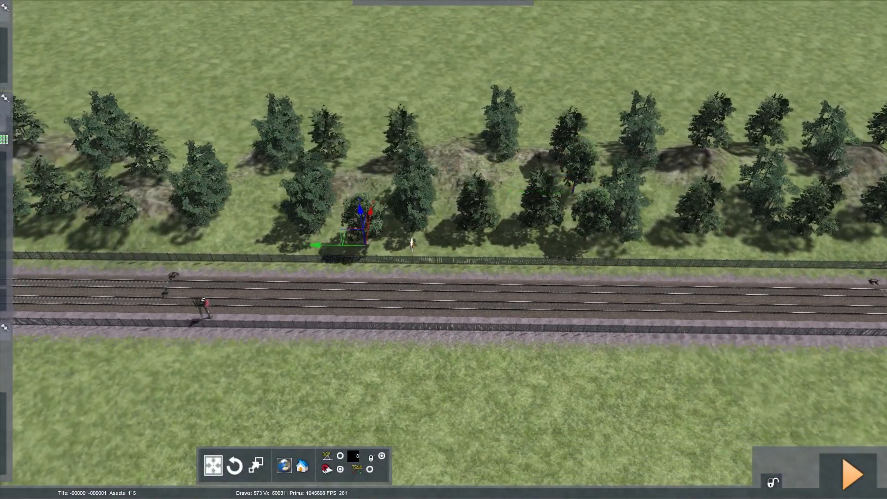
# Plant more WCML-S Tree Near Oak trees on the bank opposite the signal, mixing front and back rows.
pyautogui.click(469, 184)
pyautogui.click(455, 156)
pyautogui.press('Left')
pyautogui.click(408, 237)
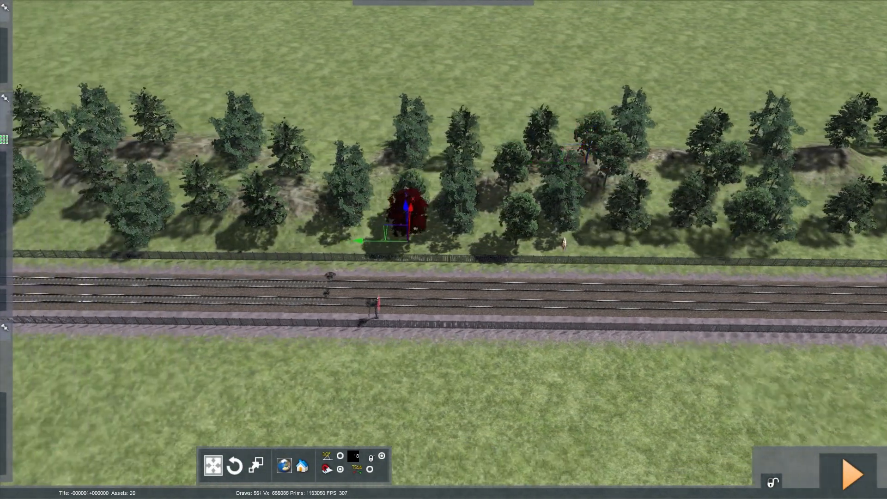
pyautogui.moveTo(408, 238); pyautogui.dragTo(455, 237, button='right')
pyautogui.click(469, 243)
pyautogui.press('Left')
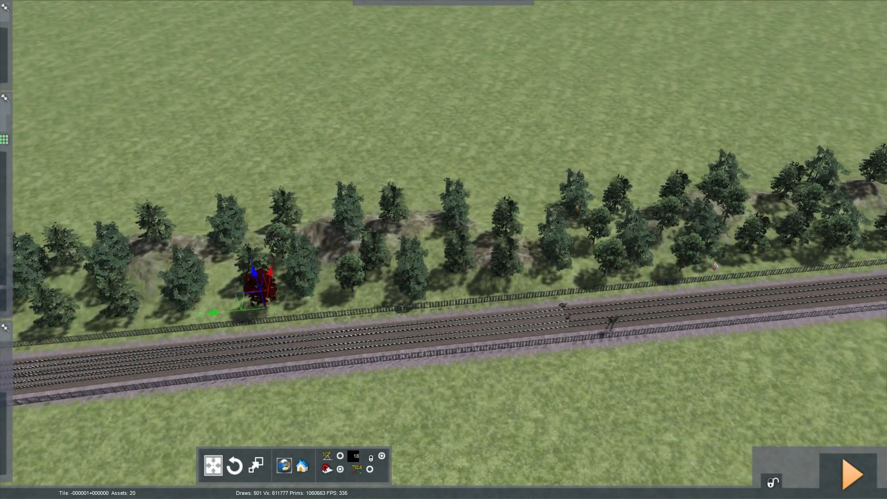
# Fill the far end of the bank, where the fences start, with WCML-S Tree Near Oak trees.
pyautogui.click(266, 308)
pyautogui.press('Left')
pyautogui.press('Left')
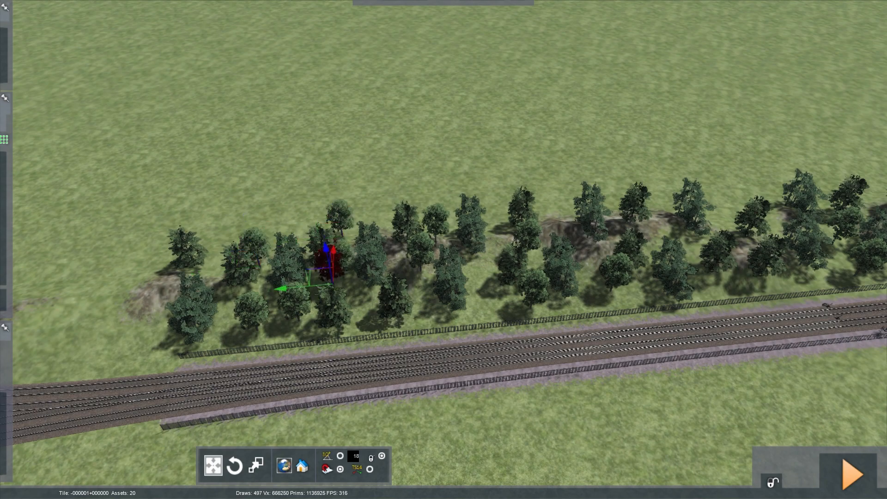
pyautogui.click(497, 254)
pyautogui.press('Right')
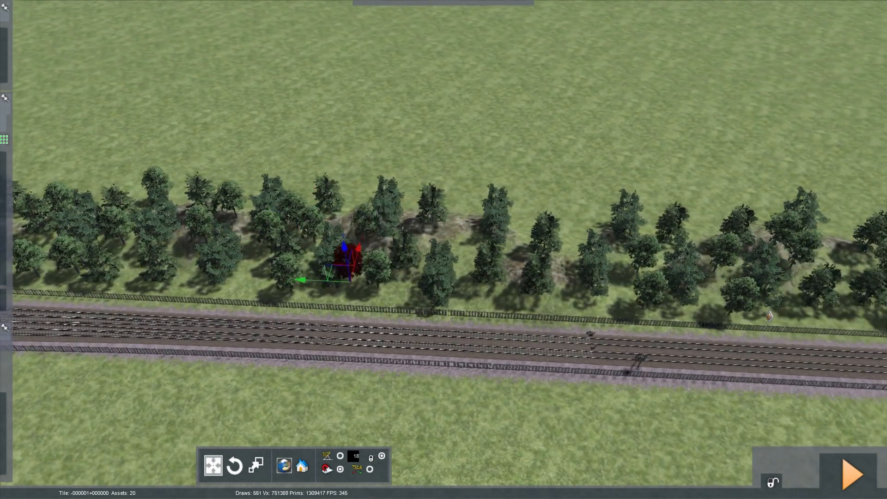
# Add oaks among the trees on the bank between the far end and the signal.
pyautogui.click(365, 222)
pyautogui.press('Right')
pyautogui.press('Right')
pyautogui.click(408, 295)
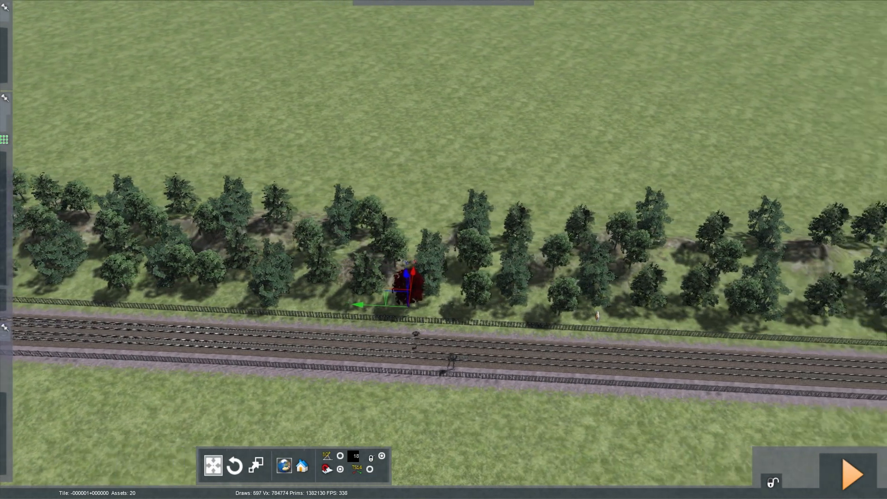
pyautogui.click(405, 235)
pyautogui.click(280, 214)
pyautogui.press('Right')
# Plant oaks in the front and back rows just past the signal, heading towards the crossover.
pyautogui.click(457, 277)
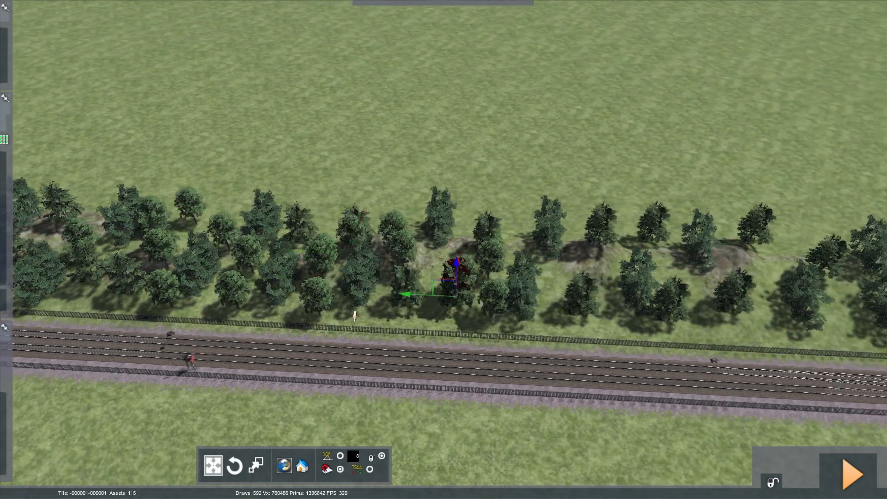
pyautogui.press('Right')
pyautogui.click(409, 245)
pyautogui.click(412, 293)
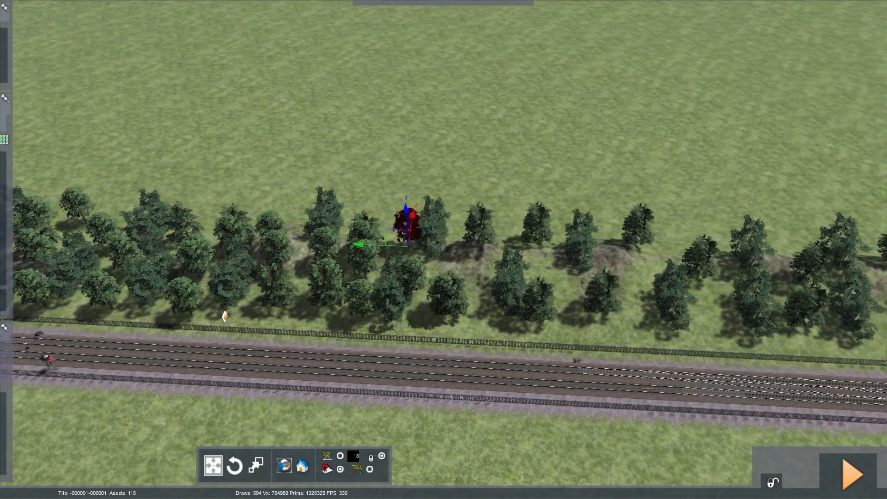
pyautogui.press('Right')
pyautogui.click(505, 257)
pyautogui.click(525, 288)
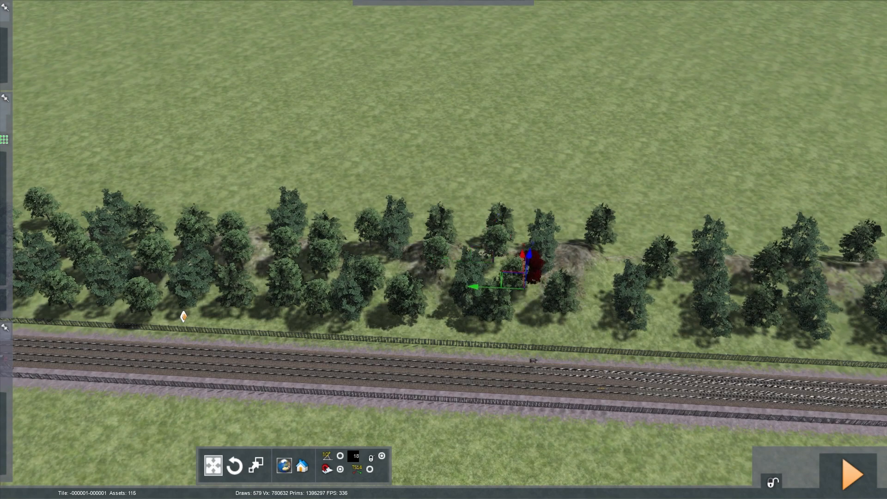
# Scatter oaks through the sparse stretch of bank leading up to the crossover.
pyautogui.press('Right')
pyautogui.click(494, 322)
pyautogui.click(483, 275)
pyautogui.press('Right')
pyautogui.click(471, 323)
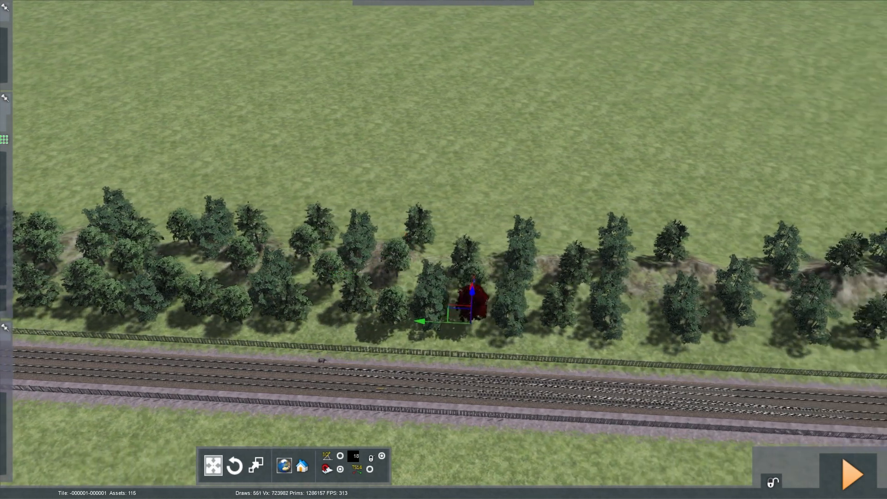
pyautogui.click(477, 239)
pyautogui.press('Right')
pyautogui.click(462, 240)
pyautogui.press('Right')
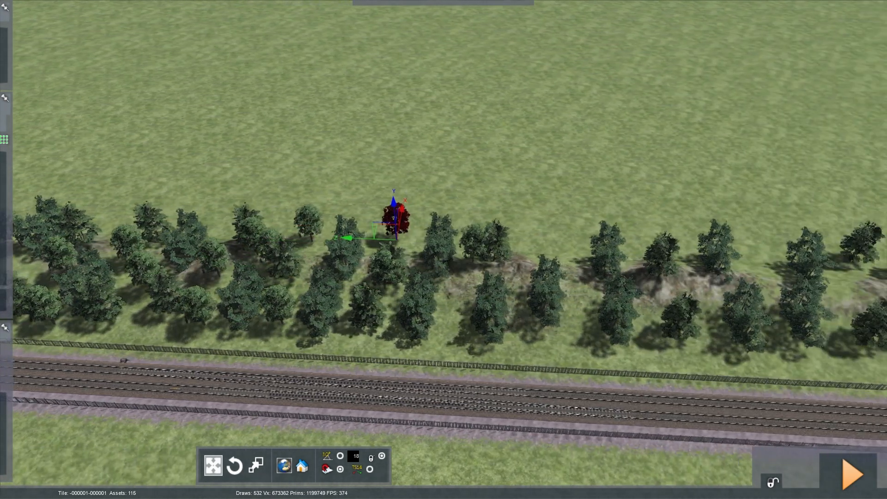
# Plant oaks between the trees beside the crossover, on the lower bank and along the crest.
pyautogui.click(452, 318)
pyautogui.press('Right')
pyautogui.click(439, 283)
pyautogui.click(518, 314)
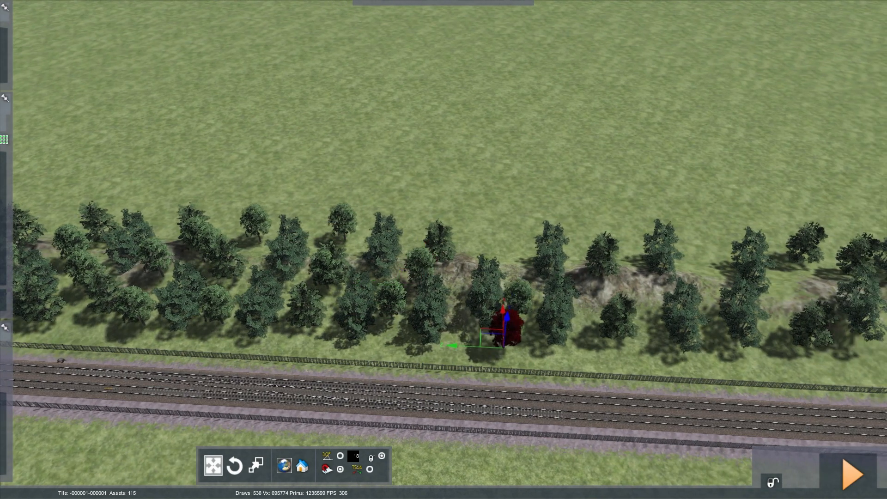
pyautogui.click(493, 257)
pyautogui.press('Right')
pyautogui.click(448, 345)
pyautogui.click(461, 293)
pyautogui.press('Right')
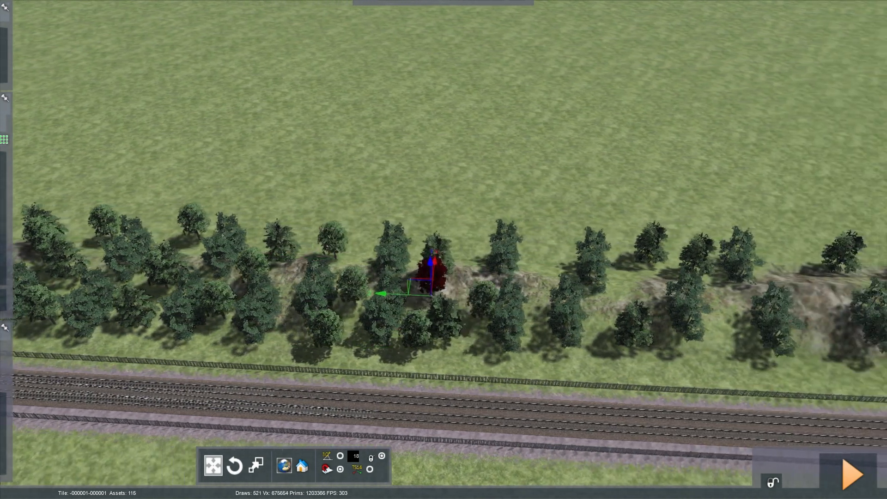
# Continue filling gaps with oaks on the rocky stretch of bank beyond the crossover.
pyautogui.click(435, 342)
pyautogui.press('Right')
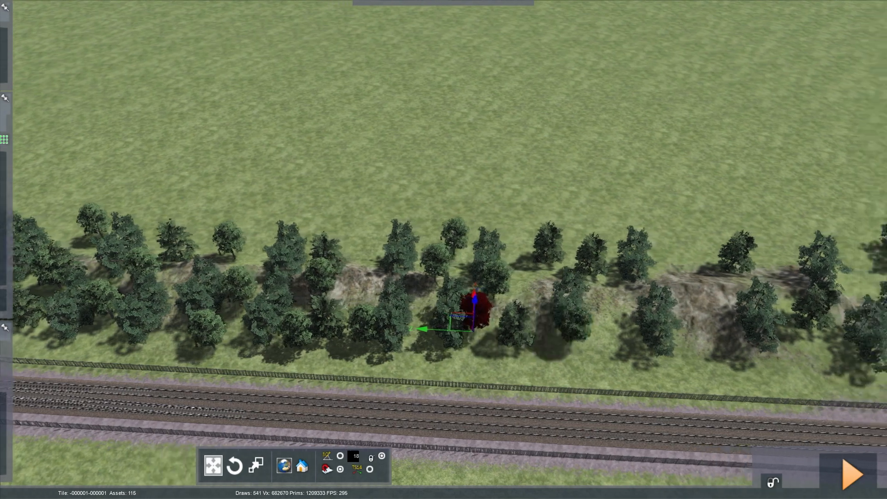
pyautogui.click(584, 323)
pyautogui.press('Right')
pyautogui.click(491, 313)
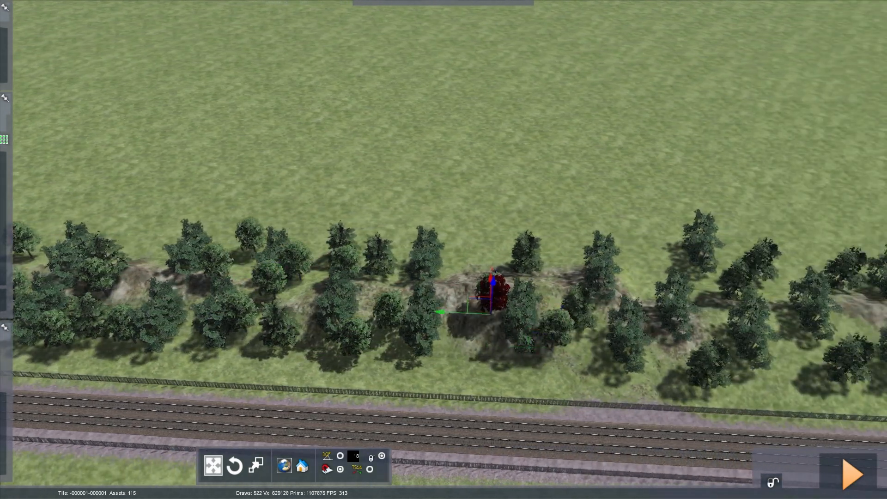
pyautogui.click(569, 371)
pyautogui.press('Right')
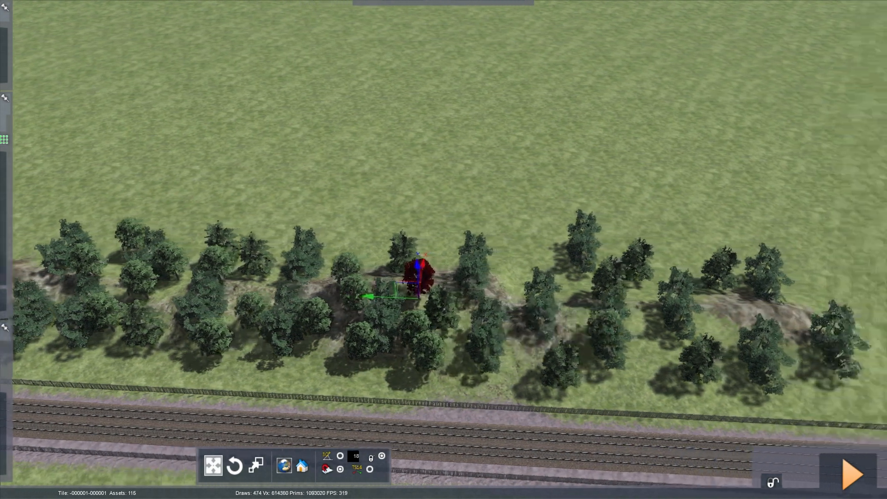
# Fill the end of the bank near the road with WCML-S Tree Near Oak trees, closing the remaining gaps.
pyautogui.click(556, 350)
pyautogui.click(618, 343)
pyautogui.press('Right')
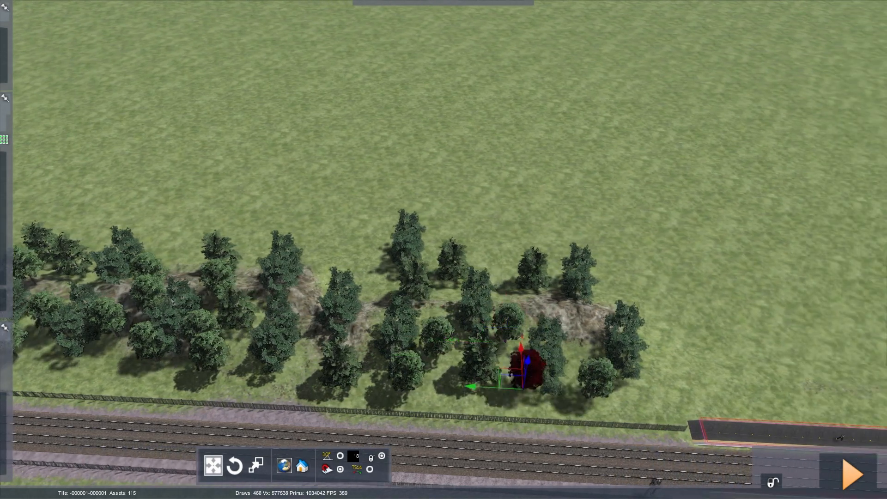
pyautogui.click(562, 322)
pyautogui.press('Left')
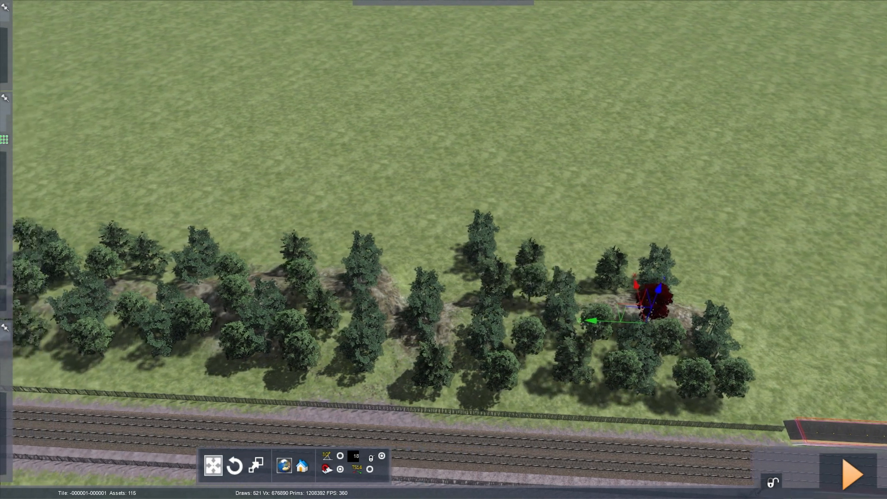
pyautogui.press('Left')
pyautogui.click(494, 290)
pyautogui.click(397, 281)
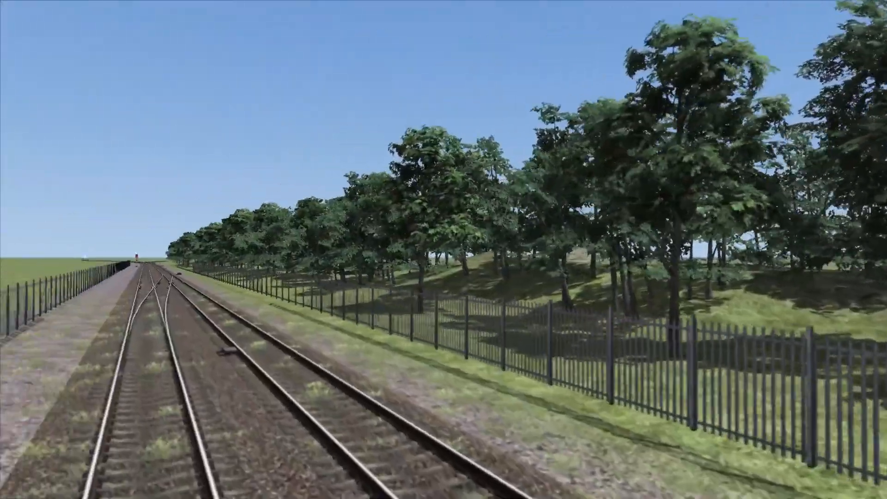
# Pause the drive past the planted bank and return to the World Editor.
pyautogui.press('Escape')
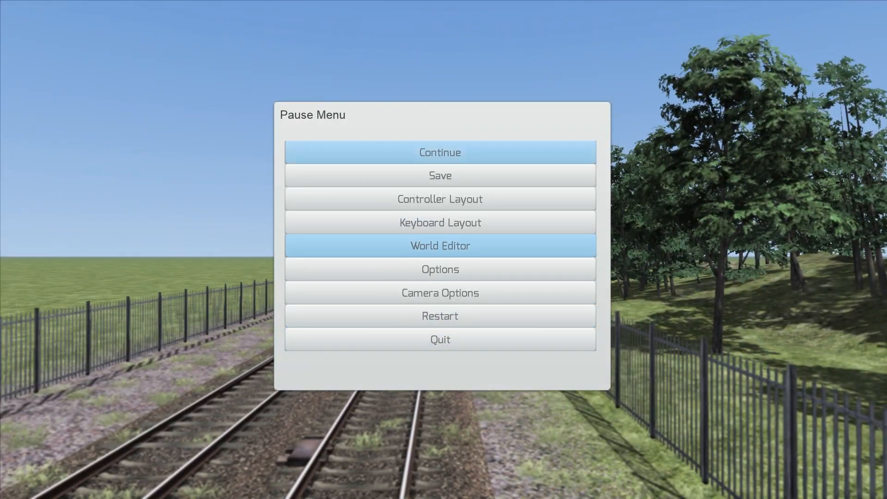
pyautogui.click(440, 246)
pyautogui.moveTo(440, 246); pyautogui.dragTo(9, 208, button='right')
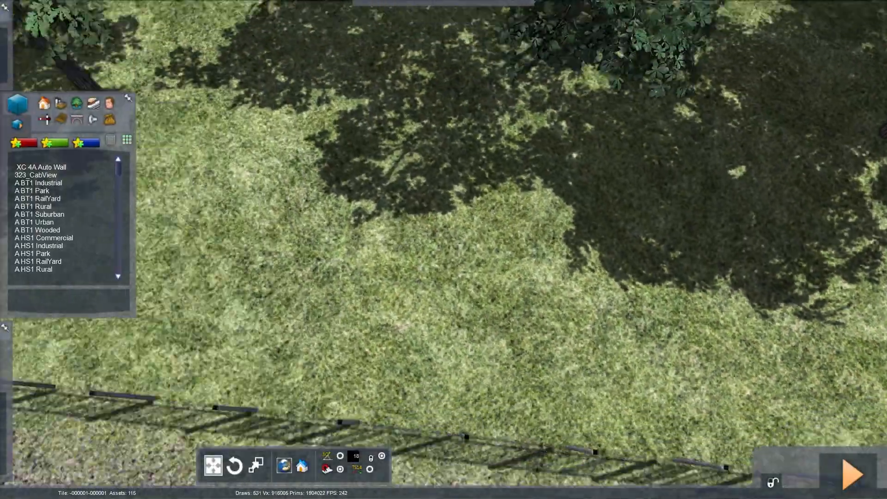
pyautogui.press('Down')
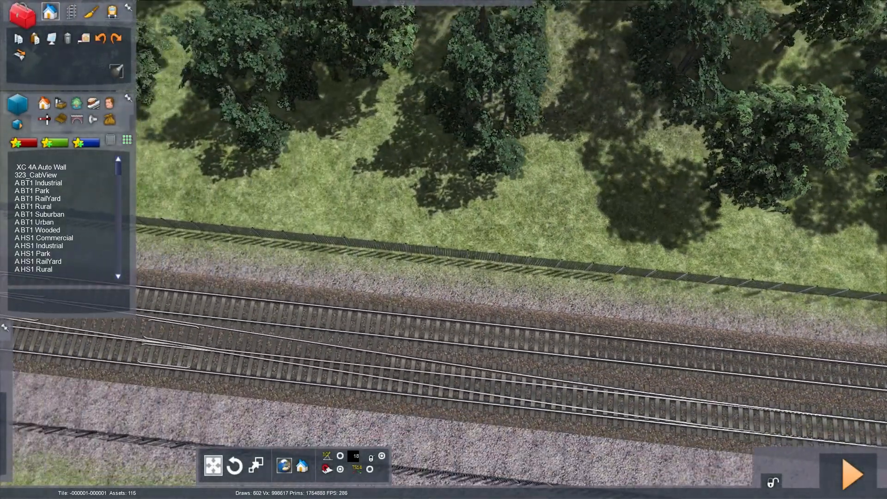
# List the vegetation assets and look through them, previewing WCML-S Tree Fir Far 06 and WCML-S Tree Far Misc Large 4.
pyautogui.click(77, 104)
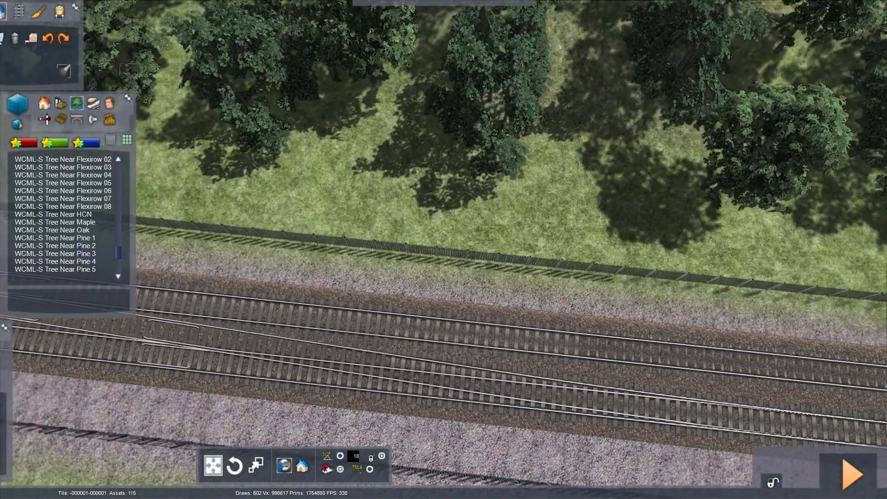
pyautogui.press('Down')
pyautogui.press('Left')
pyautogui.scroll(4, 63, 214)
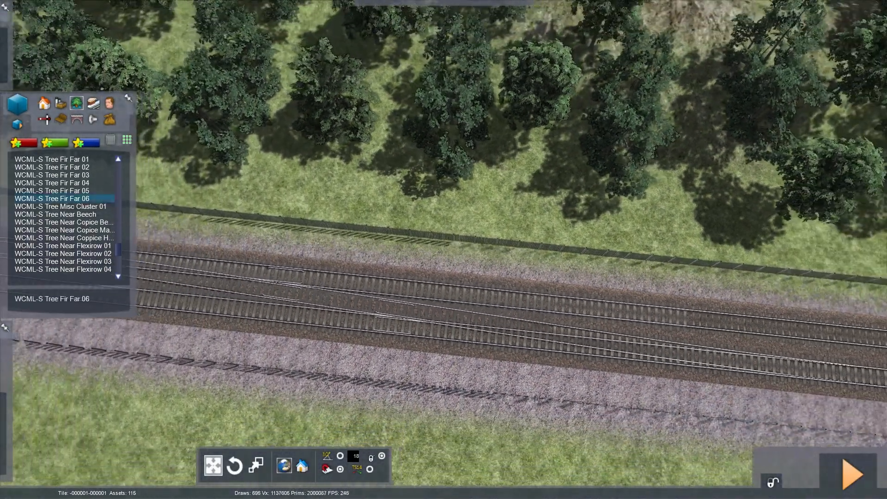
pyautogui.scroll(4, 62, 214)
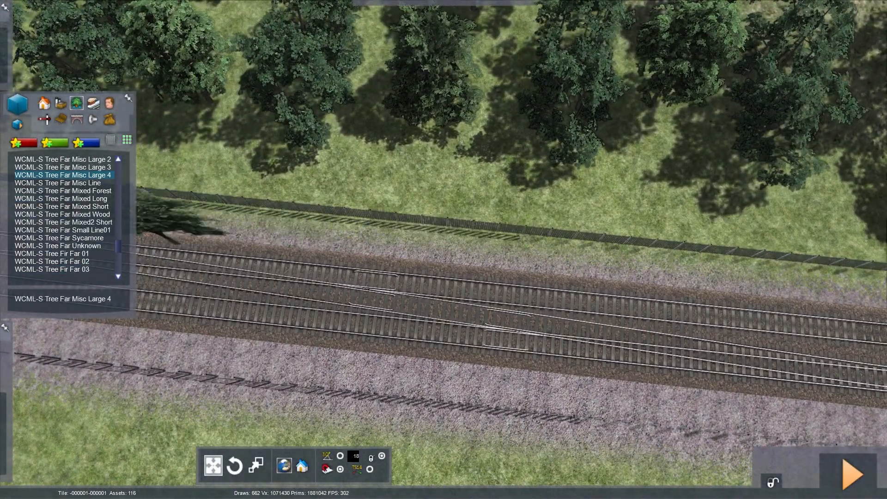
pyautogui.scroll(6, 63, 214)
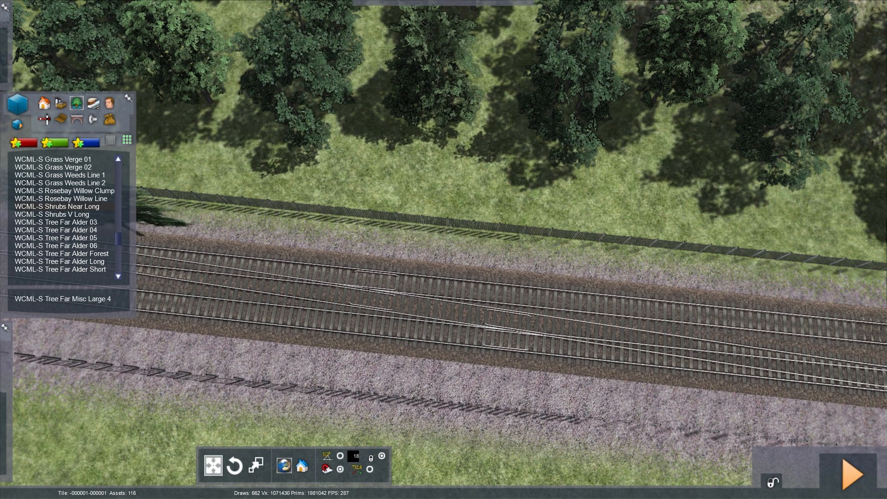
# Preview the low vegetation: WCML-S Shrubs Near Long, Shrubs V Long, Rosebay Willow Line and Rosebay Willow Clump.
pyautogui.click(57, 206)
pyautogui.press('Left')
pyautogui.press('Up')
pyautogui.click(52, 214)
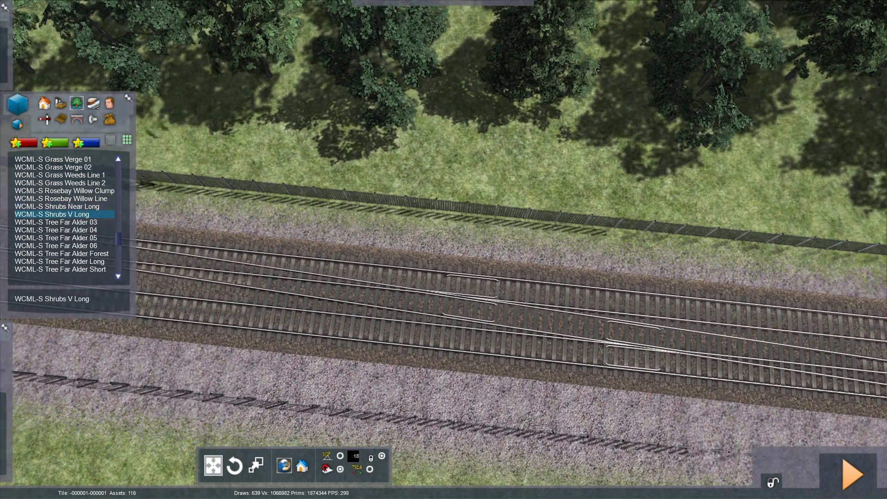
pyautogui.click(61, 198)
pyautogui.press('Left')
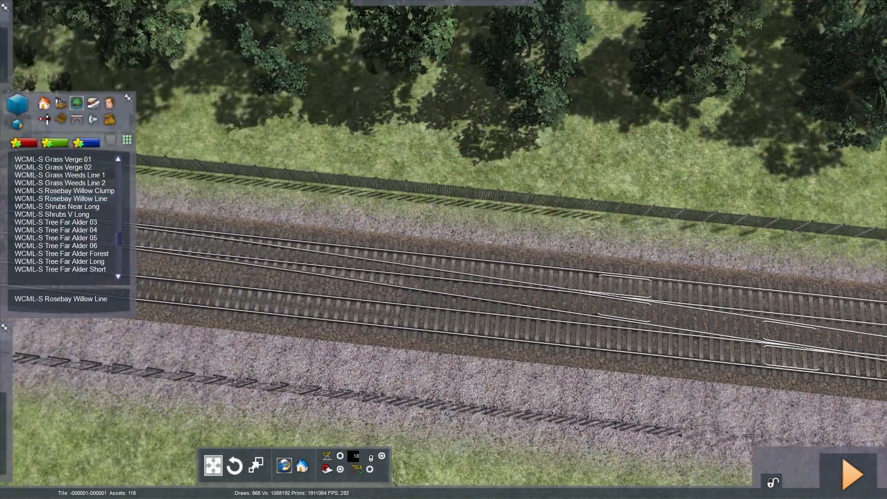
pyautogui.click(64, 190)
# Place a WCML-S Grass Weeds Line 2 strip parallel to the track and shift it close to the fence below the trees.
pyautogui.click(60, 182)
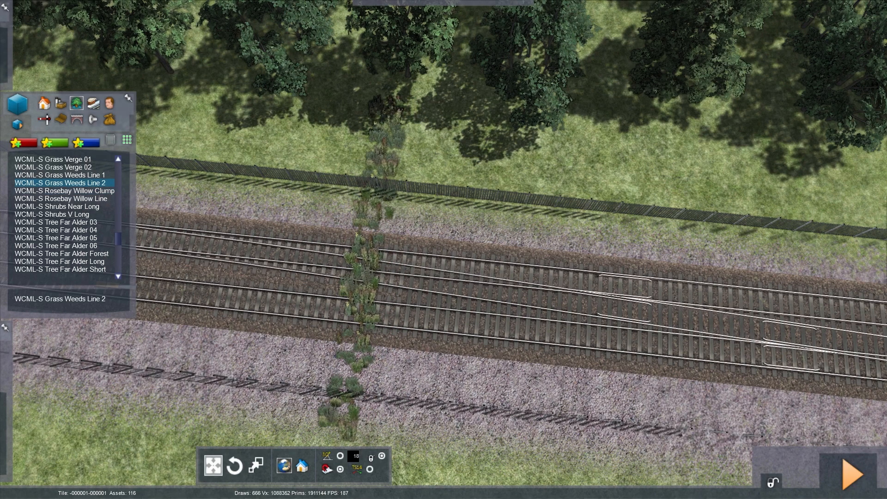
pyautogui.moveTo(363, 265); pyautogui.dragTo(436, 238, button='right')
pyautogui.moveTo(464, 243); pyautogui.dragTo(487, 450)
pyautogui.rightClick(525, 293)
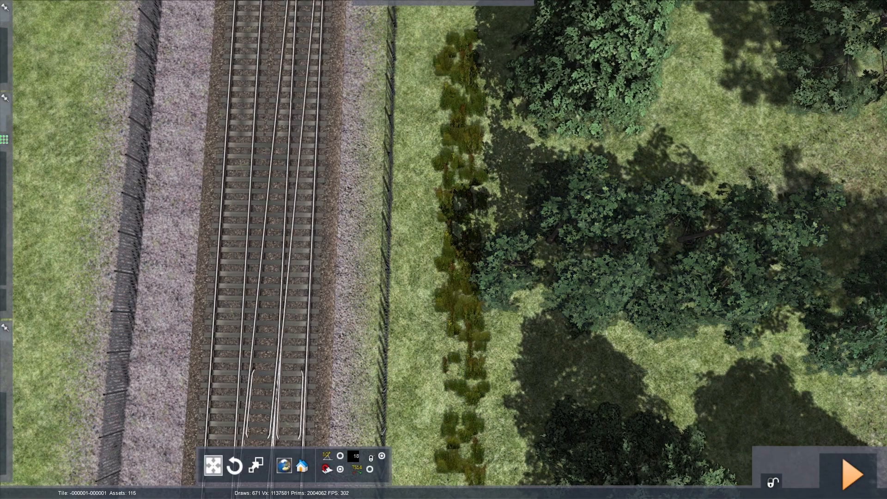
pyautogui.moveTo(460, 259); pyautogui.dragTo(418, 257)
pyautogui.moveTo(418, 256); pyautogui.dragTo(573, 217, button='right')
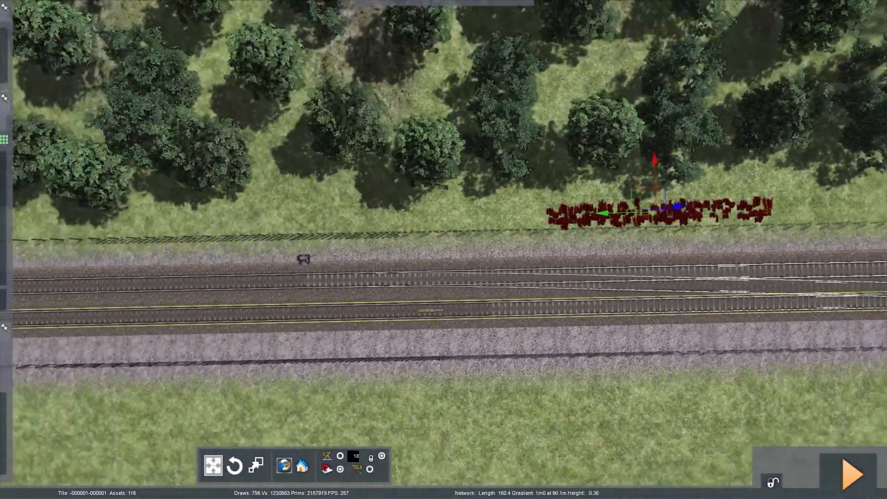
# Duplicate the grass weeds strip along the fence so the copy continues from the end of the first.
pyautogui.press('Right')
pyautogui.keyDown('shift'); pyautogui.moveTo(605, 209); pyautogui.dragTo(383, 216); pyautogui.keyUp('shift')
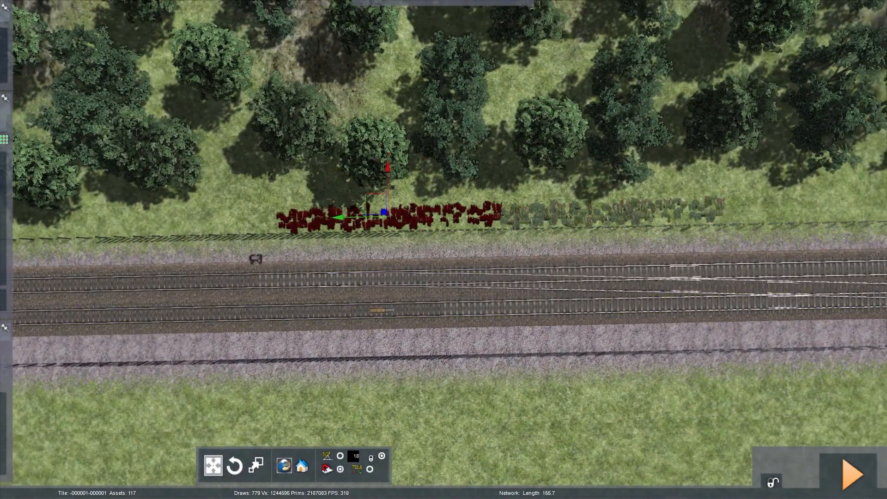
pyautogui.press('Left')
pyautogui.press('Up')
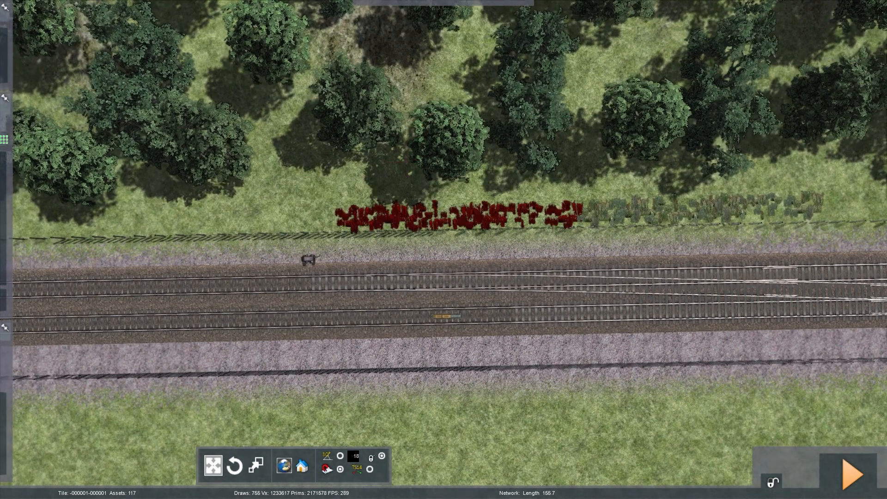
# Select both grass weeds strips beside the fence and duplicate the pair so the line continues along the fence.
pyautogui.moveTo(459, 211); pyautogui.dragTo(462, 209)
pyautogui.keyDown('ctrl'); pyautogui.click(698, 208); pyautogui.keyUp('ctrl')
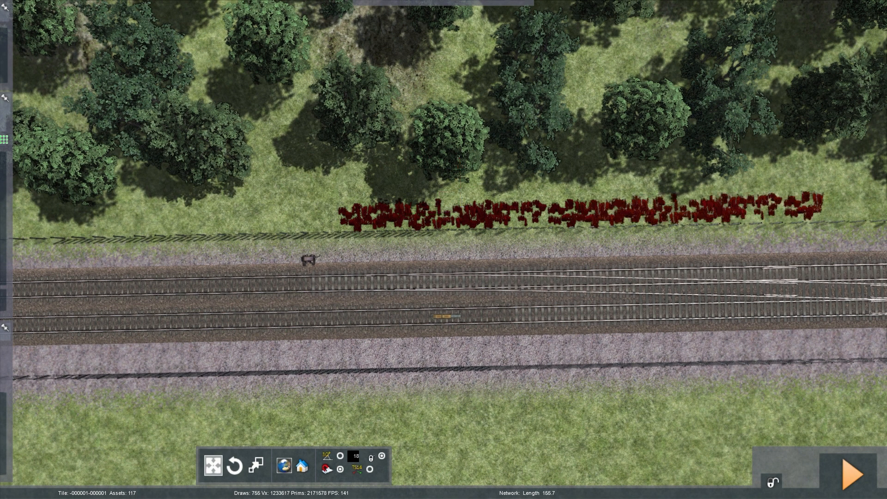
pyautogui.press('Delete')
pyautogui.hotkey('ctrl', 'z')
pyautogui.keyDown('shift'); pyautogui.moveTo(694, 206); pyautogui.dragTo(357, 226); pyautogui.keyUp('shift')
# Select all four grass weeds strips and duplicate them as one group further along the fence.
pyautogui.scroll(-3, 617, 222)
pyautogui.scroll(-1, 357, 226)
pyautogui.click(249, 232)
pyautogui.keyDown('ctrl'); pyautogui.click(376, 230); pyautogui.keyUp('ctrl')
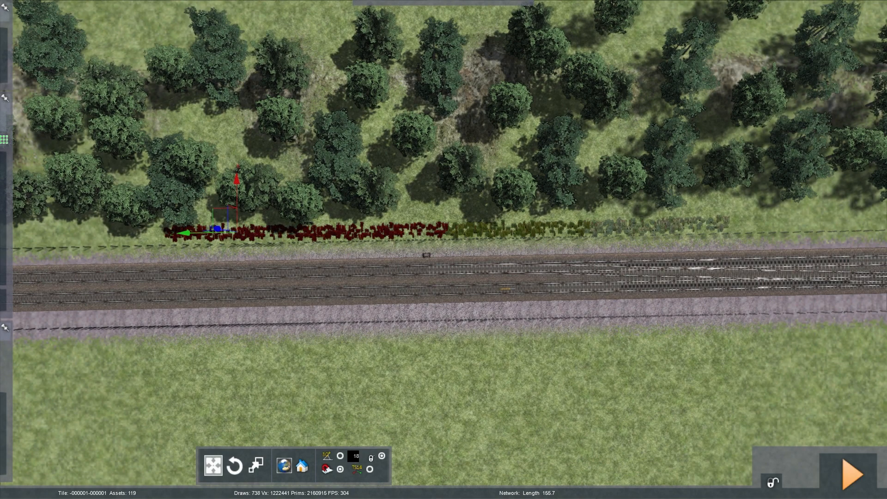
pyautogui.keyDown('ctrl'); pyautogui.click(520, 228); pyautogui.keyUp('ctrl')
pyautogui.keyDown('ctrl'); pyautogui.click(656, 226); pyautogui.keyUp('ctrl')
pyautogui.press('Delete')
pyautogui.hotkey('ctrl', 'z')
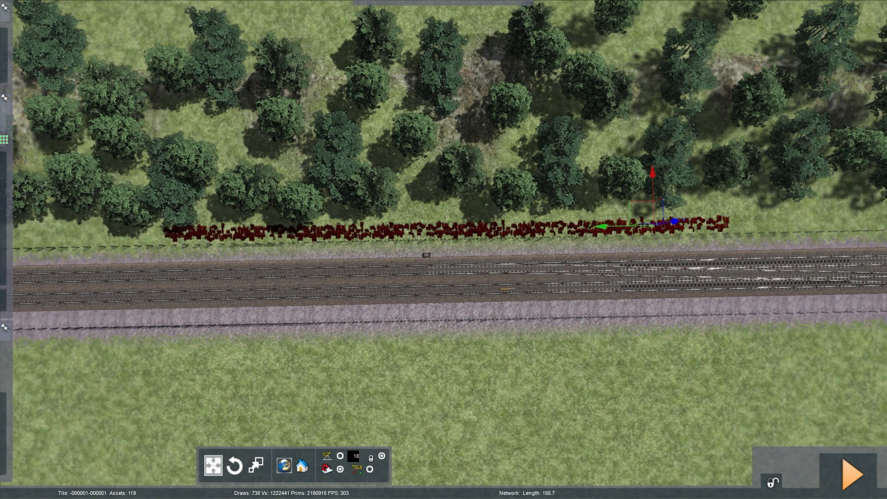
pyautogui.keyDown('shift'); pyautogui.moveTo(601, 226); pyautogui.dragTo(560, 228); pyautogui.keyUp('shift')
# Continue the grass weeds line with another group copy beside the fence and finish it at the fence's end near the junction.
pyautogui.moveTo(560, 227)
pyautogui.mouseDown(button='right')
pyautogui.moveTo(605, 227)
pyautogui.moveTo(560, 227)
pyautogui.mouseUp(button='right')
pyautogui.press('Left')
pyautogui.moveTo(802, 250); pyautogui.dragTo(441, 273)
pyautogui.press('Left')
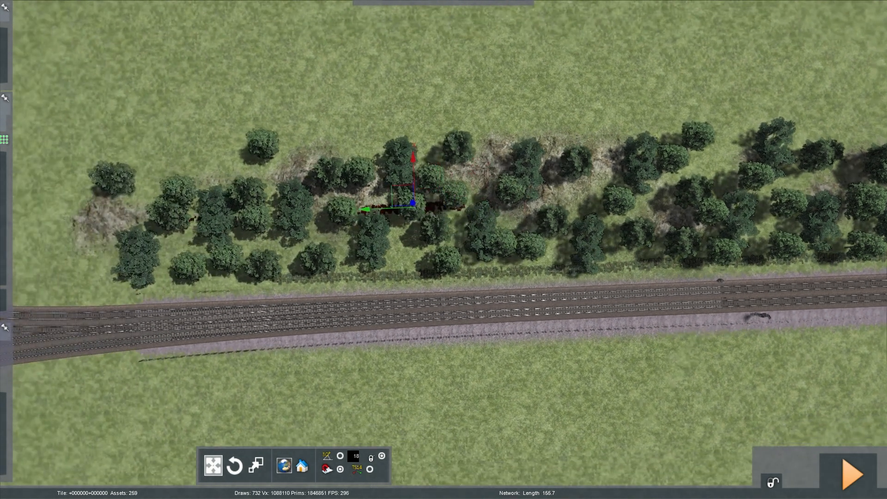
pyautogui.press('Down')
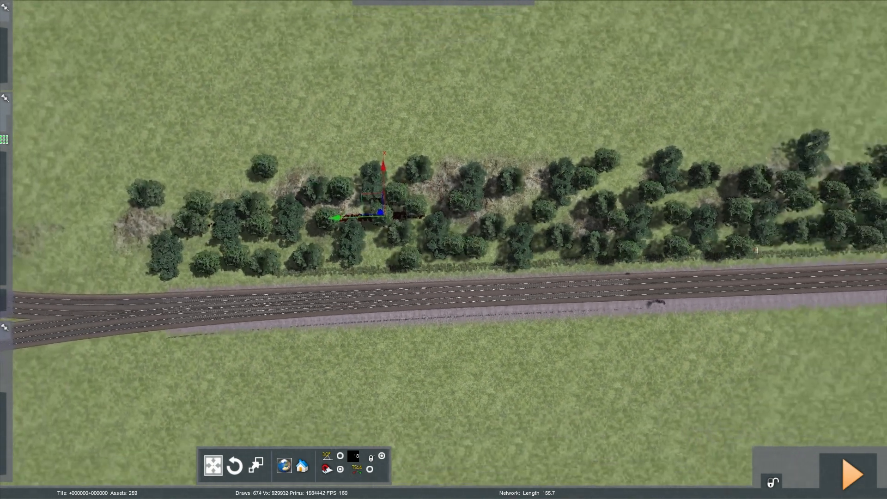
pyautogui.press('Right')
pyautogui.press('Up')
pyautogui.press('Left')
pyautogui.moveTo(446, 202); pyautogui.dragTo(428, 300)
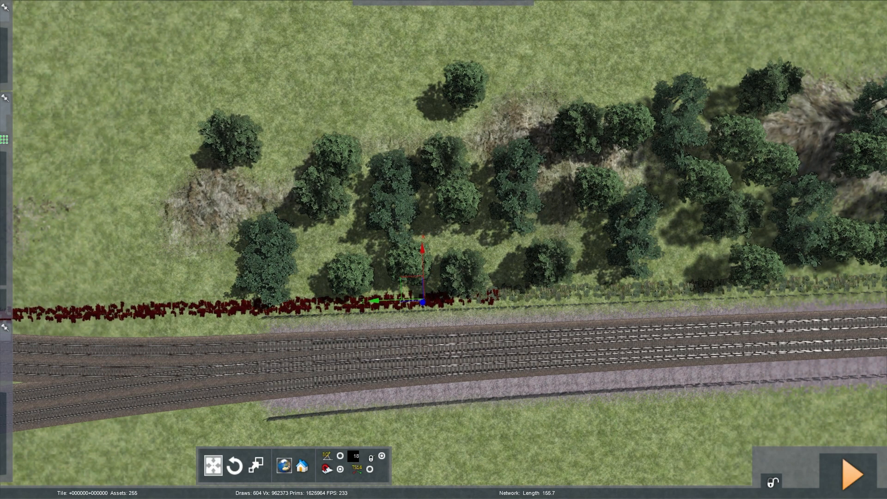
pyautogui.press('Left')
pyautogui.press('Right')
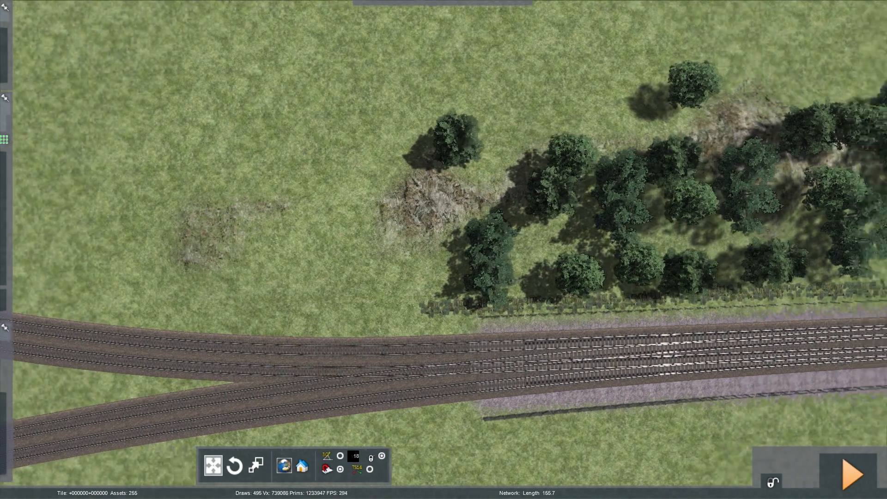
# Place a copy of the strip group at the line's opposite end, close to the fence and continuing the existing grass.
pyautogui.press('Down')
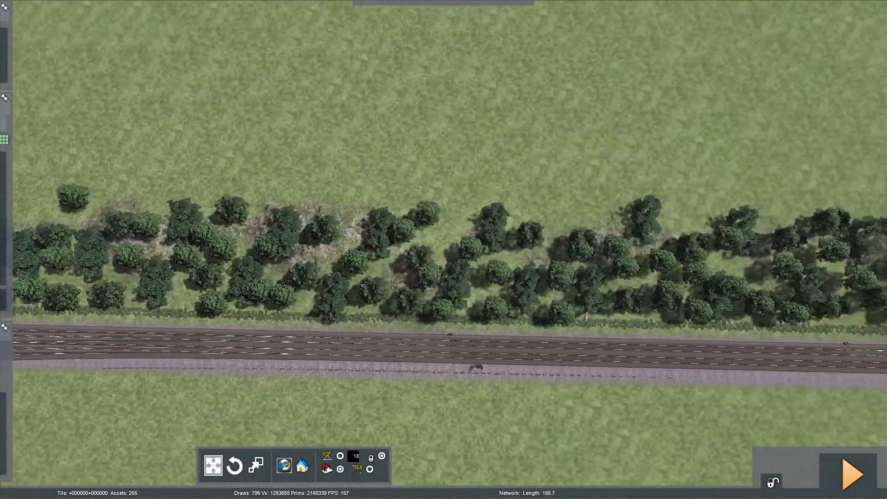
pyautogui.press('Up')
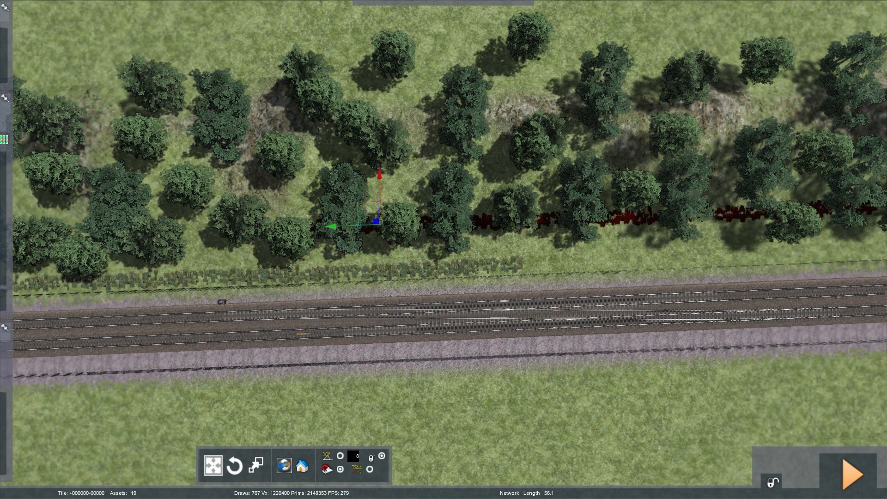
pyautogui.press('Right')
pyautogui.moveTo(377, 222); pyautogui.dragTo(432, 258)
pyautogui.press('Down')
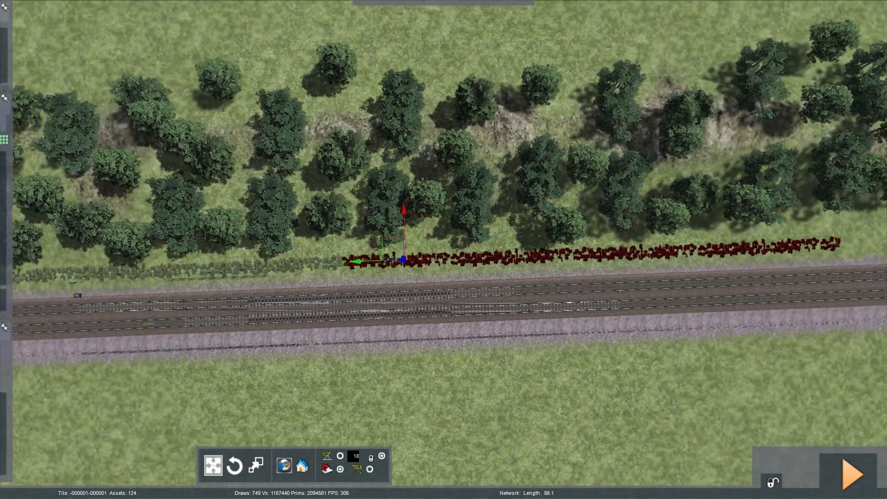
# Keep duplicating the strip group along the fence up to the platform end and delete the surplus copy.
pyautogui.press('Right')
pyautogui.keyDown('shift'); pyautogui.moveTo(391, 250); pyautogui.dragTo(343, 219); pyautogui.keyUp('shift')
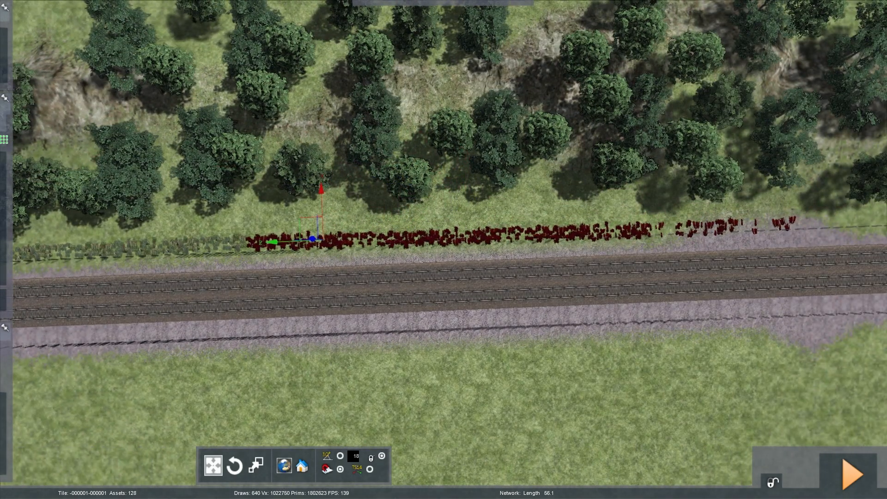
pyautogui.press('Right')
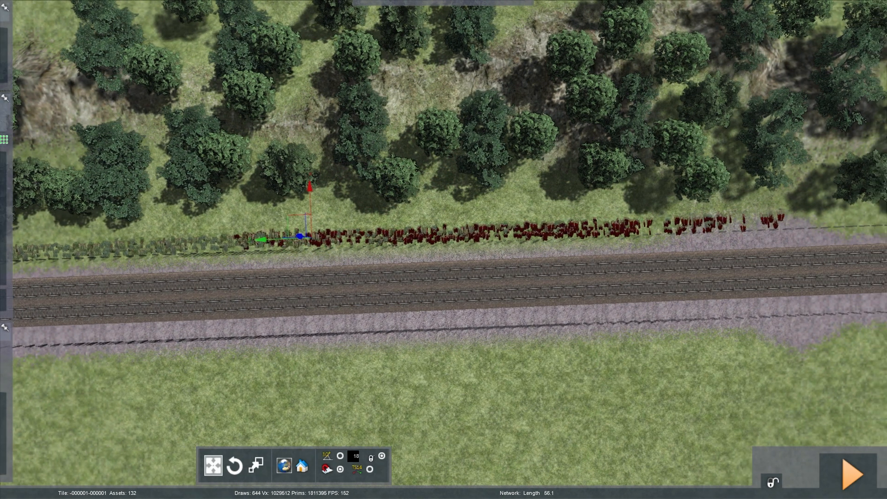
pyautogui.keyDown('shift'); pyautogui.moveTo(297, 238); pyautogui.dragTo(309, 200); pyautogui.keyUp('shift')
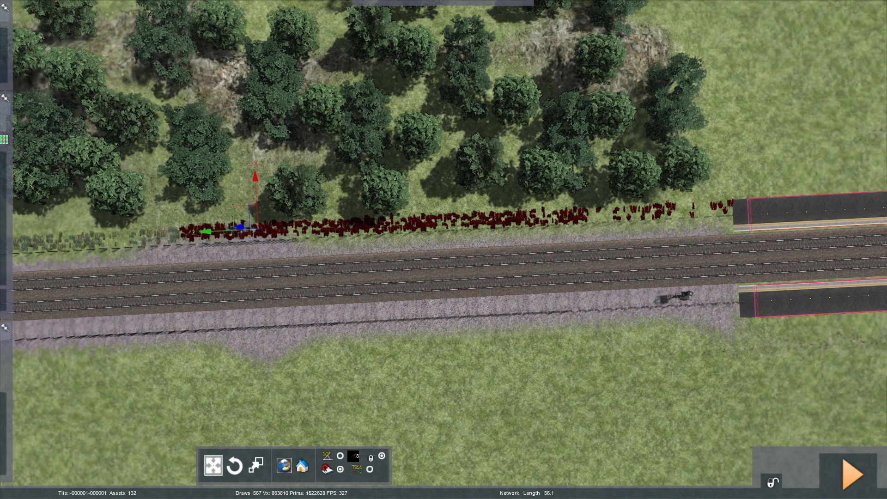
pyautogui.press('Right')
pyautogui.keyDown('shift'); pyautogui.moveTo(240, 227); pyautogui.dragTo(509, 142); pyautogui.keyUp('shift')
pyautogui.press('Delete')
# Save the route, view the grassed fence up close in the game, and return to the World Editor.
pyautogui.press('Left')
pyautogui.scroll(-3, 443, 249)
pyautogui.moveTo(443, 250); pyautogui.dragTo(352, 250, button='right')
pyautogui.scroll(3, 444, 250)
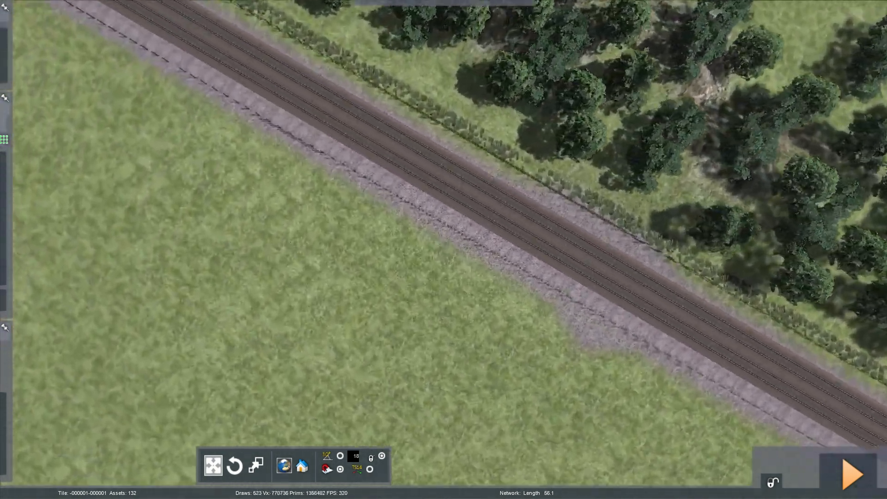
pyautogui.scroll(10, 444, 249)
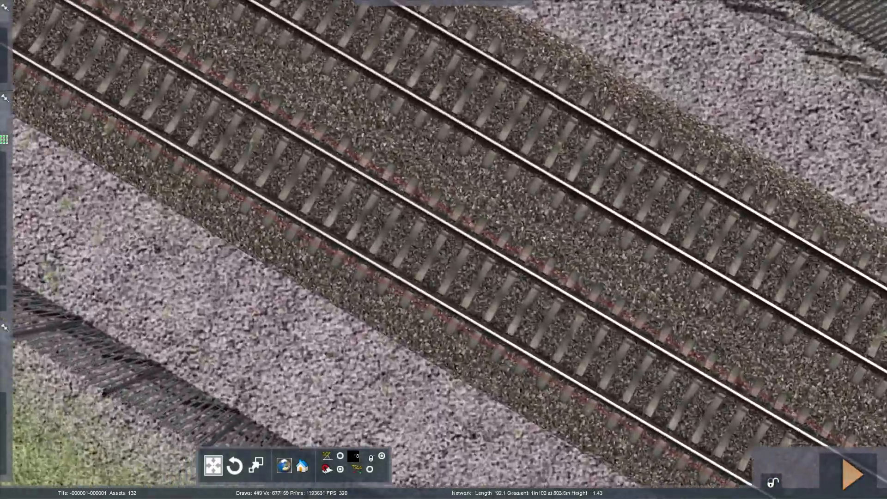
pyautogui.scroll(3, 444, 250)
pyautogui.press('F2')
pyautogui.press('Return')
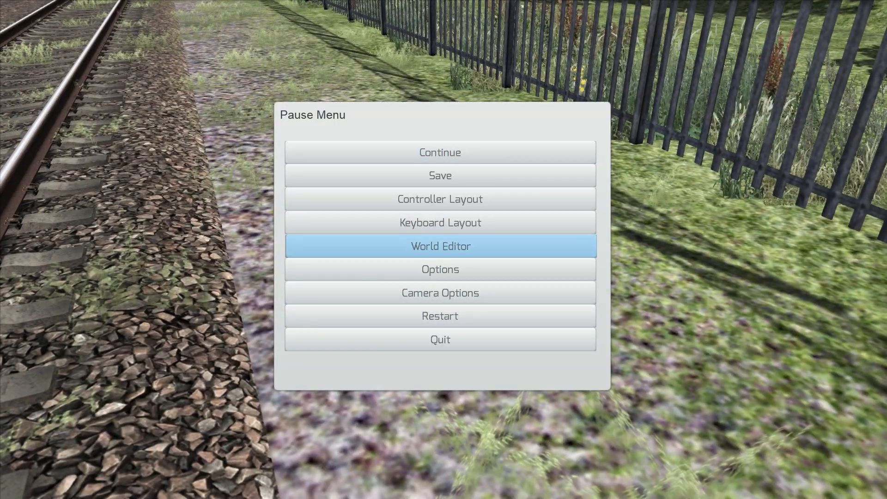
pyautogui.press('Return')
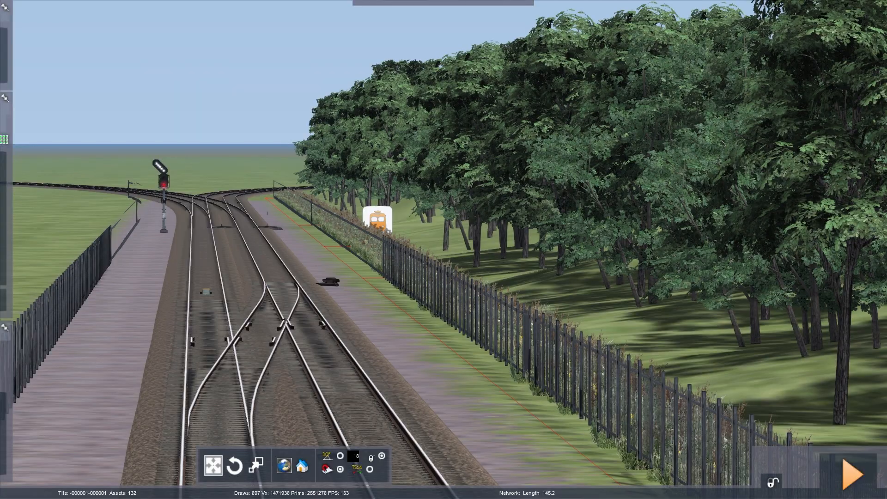
# Lower the fence on the tree side slightly so its base sits closer to the ground.
pyautogui.press('Up')
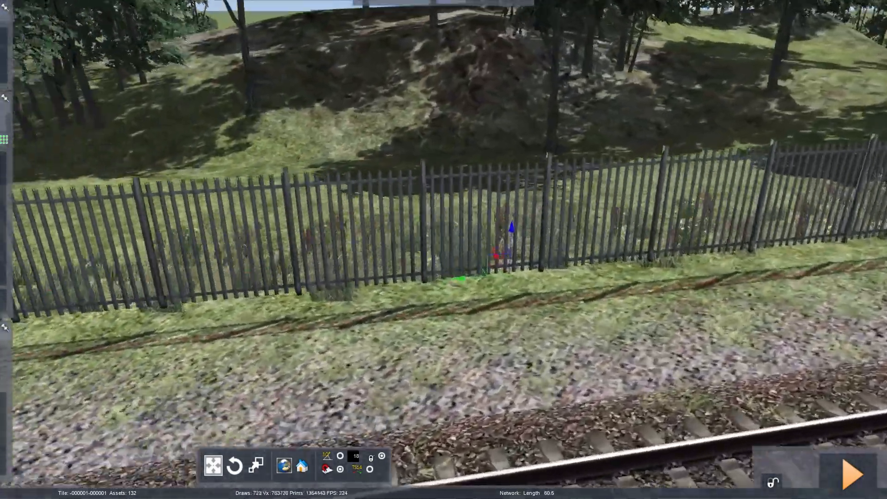
pyautogui.press('Up')
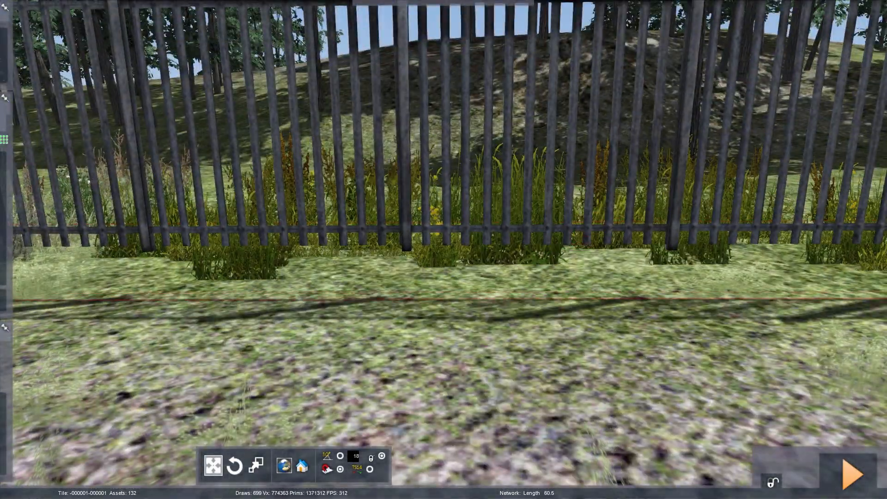
pyautogui.moveTo(600, 199); pyautogui.dragTo(599, 243)
pyautogui.press('Down')
pyautogui.moveTo(599, 244); pyautogui.dragTo(379, 245, button='right')
pyautogui.press('Down')
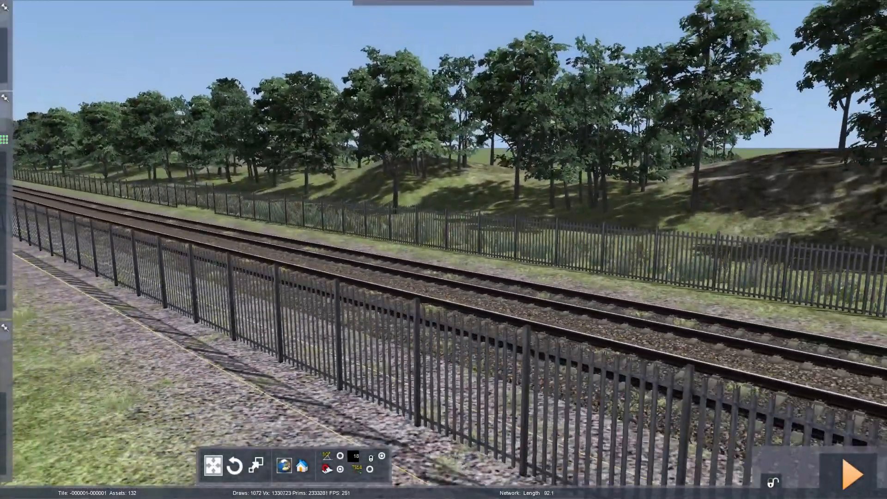
# Select the fence on the opposite side of the track and lower it towards the ground.
pyautogui.press('Up')
pyautogui.moveTo(444, 249); pyautogui.dragTo(296, 305, button='right')
pyautogui.click(418, 311)
pyautogui.press('Right')
pyautogui.moveTo(419, 311); pyautogui.dragTo(388, 204, button='right')
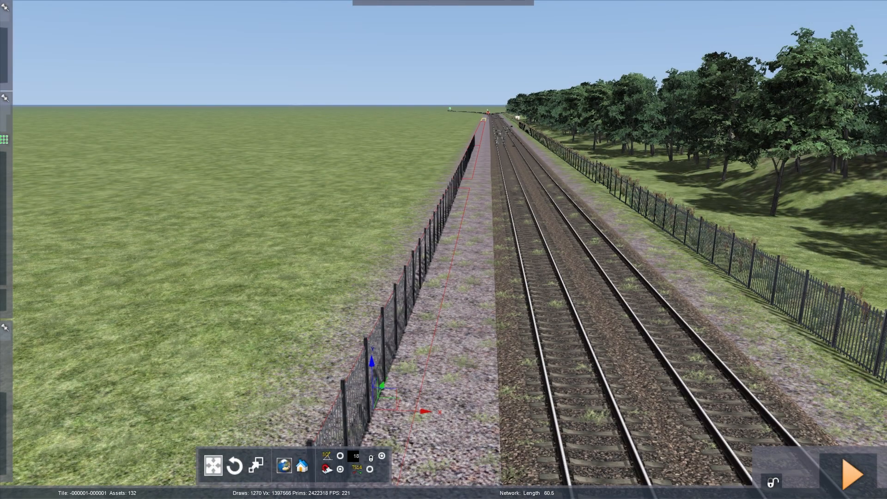
pyautogui.moveTo(444, 249); pyautogui.dragTo(189, 241, button='right')
pyautogui.moveTo(356, 171); pyautogui.dragTo(300, 194, button='right')
pyautogui.press('Up')
pyautogui.moveTo(502, 122); pyautogui.dragTo(502, 179)
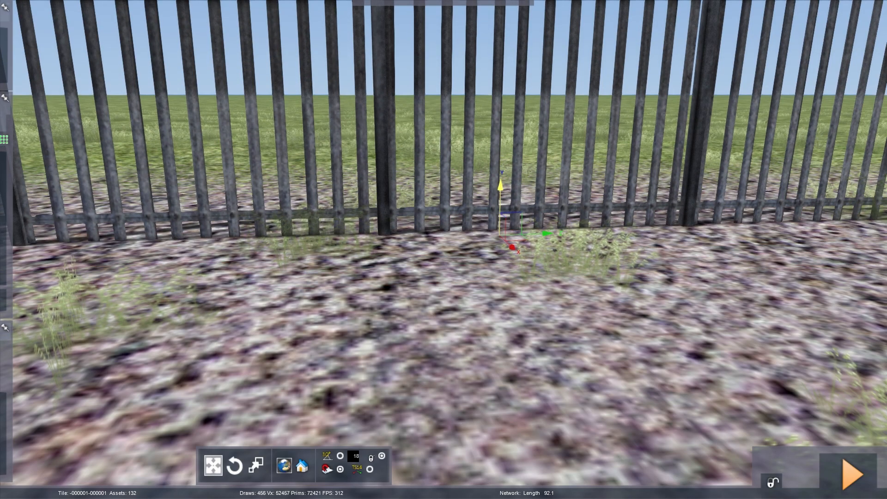
# Select all the grass weeds strips along the fence, from the platform end to the junction end.
pyautogui.moveTo(501, 185); pyautogui.dragTo(578, 180, button='right')
pyautogui.moveTo(444, 249); pyautogui.dragTo(656, 351, button='right')
pyautogui.press('Right')
pyautogui.press('Down')
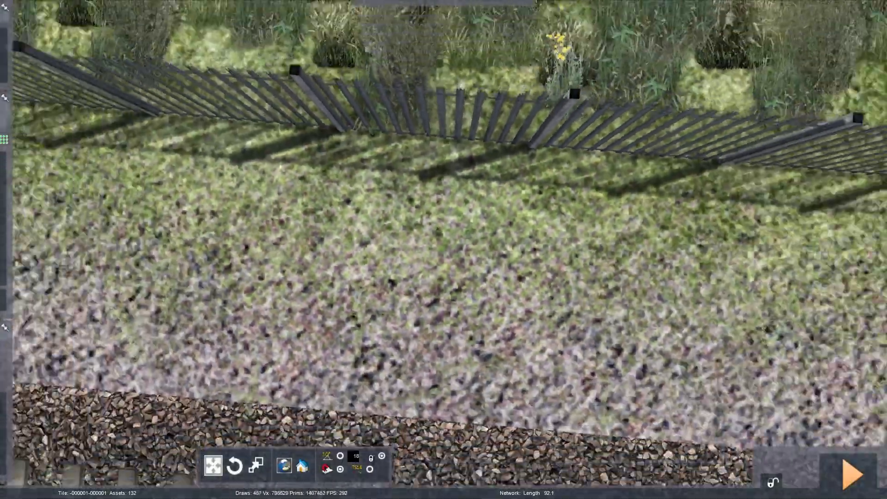
pyautogui.press('Down')
pyautogui.press('Right')
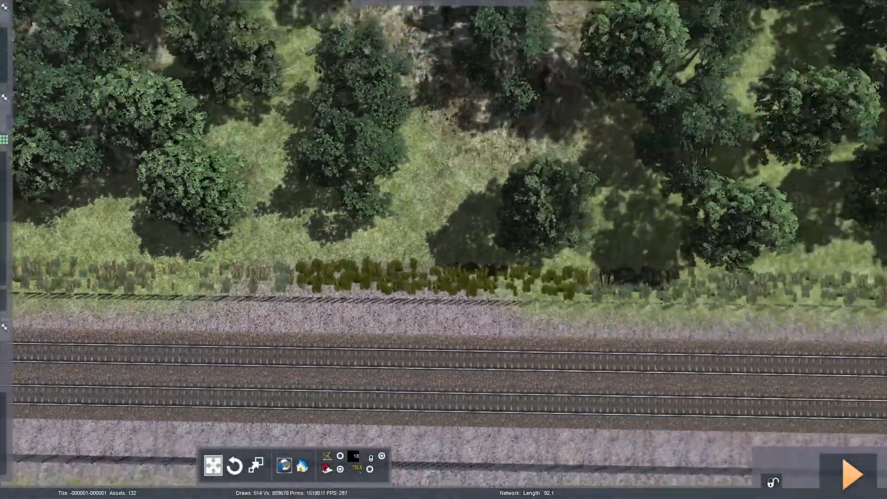
pyautogui.press('Left')
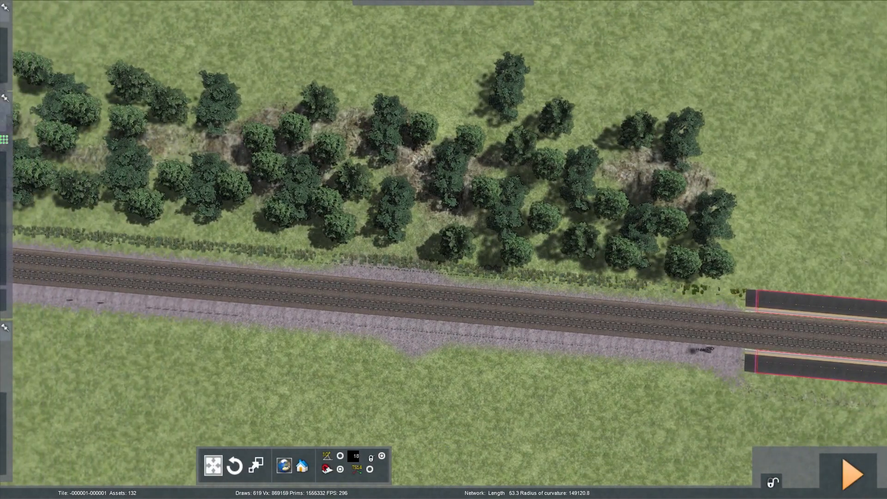
pyautogui.keyDown('ctrl'); pyautogui.click(522, 274); pyautogui.keyUp('ctrl')
pyautogui.keyDown('ctrl'); pyautogui.click(411, 262); pyautogui.keyUp('ctrl')
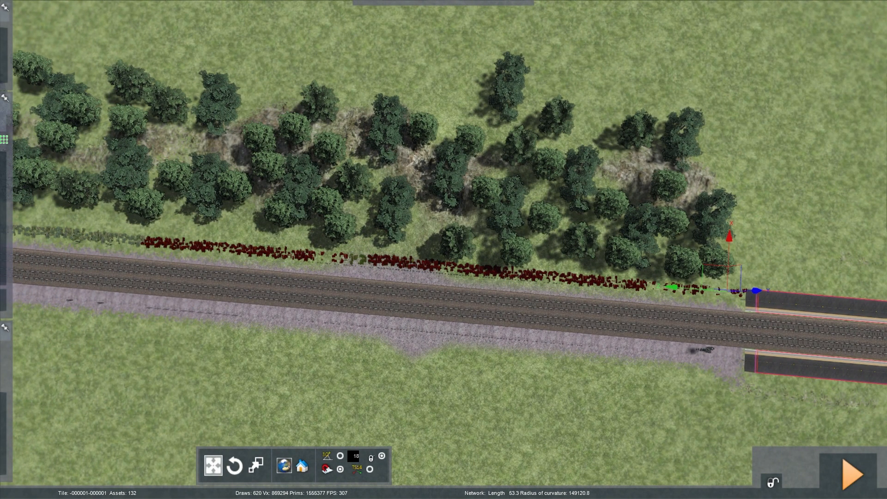
pyautogui.press('Left')
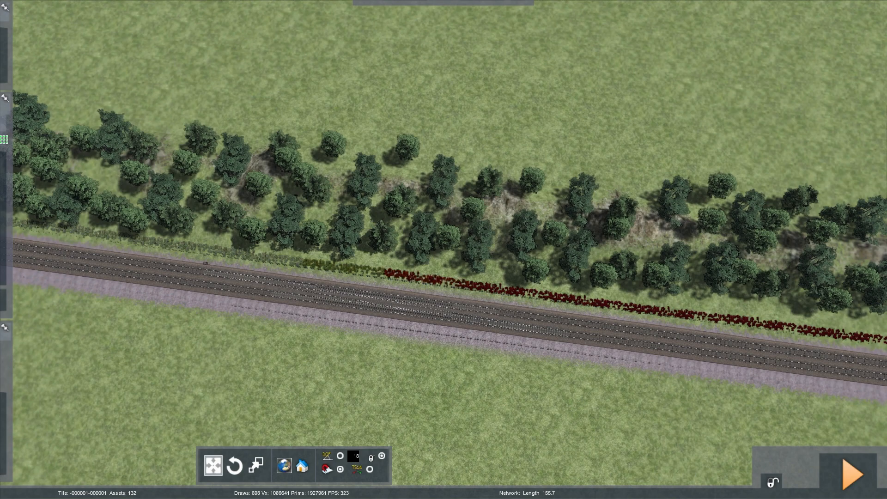
pyautogui.moveTo(262, 253); pyautogui.dragTo(143, 208, button='right')
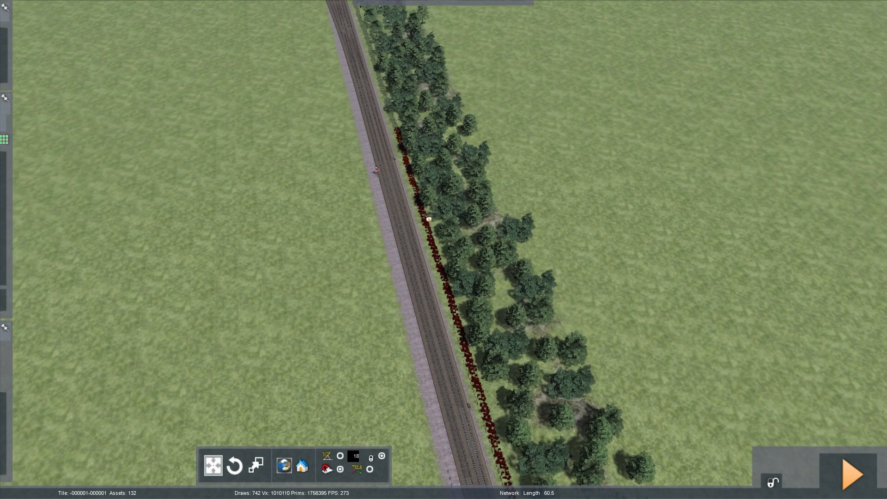
pyautogui.moveTo(443, 250); pyautogui.dragTo(397, 194, button='right')
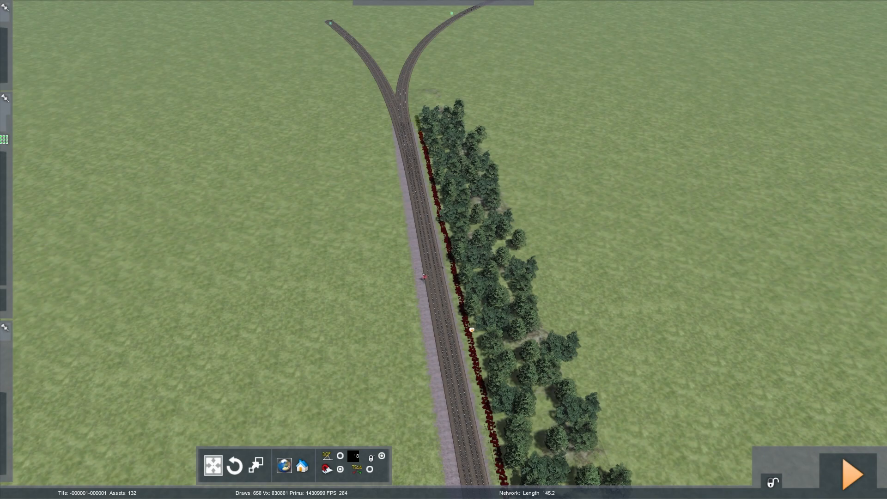
# Duplicate the whole line of grass weeds strips and place the copy on the track side of the fence.
pyautogui.moveTo(444, 250); pyautogui.dragTo(583, 330, button='right')
pyautogui.click(380, 174)
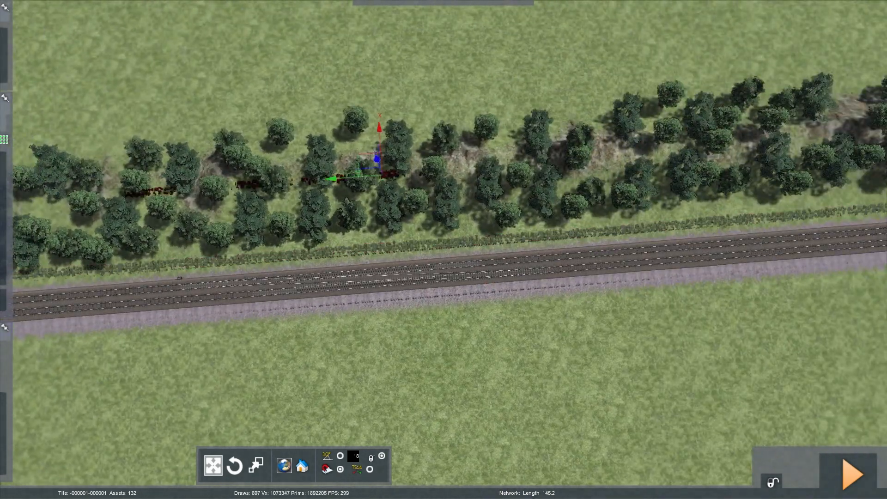
pyautogui.press('Right')
pyautogui.moveTo(460, 251); pyautogui.dragTo(461, 231)
pyautogui.press('Up')
pyautogui.moveTo(460, 231)
pyautogui.mouseDown(button='right')
pyautogui.moveTo(449, 199)
pyautogui.moveTo(462, 241)
pyautogui.mouseUp(button='right')
pyautogui.keyDown('shift'); pyautogui.moveTo(180, 231); pyautogui.dragTo(416, 275); pyautogui.keyUp('shift')
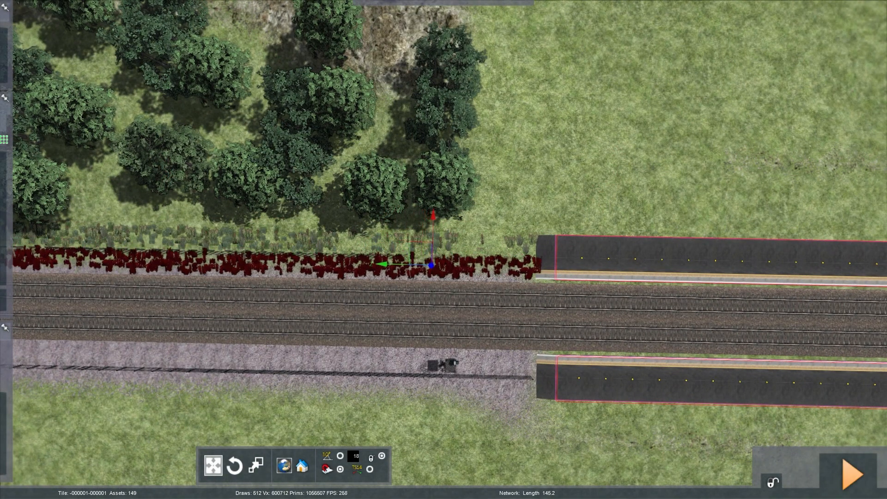
# Shift the duplicated line along the track side of the fence to adjust its end near the platform.
pyautogui.moveTo(460, 262); pyautogui.dragTo(536, 264)
pyautogui.press('Right')
pyautogui.moveTo(536, 264); pyautogui.dragTo(562, 433, button='right')
pyautogui.press('Up')
pyautogui.press('Up')
pyautogui.press('Down')
pyautogui.press('Down')
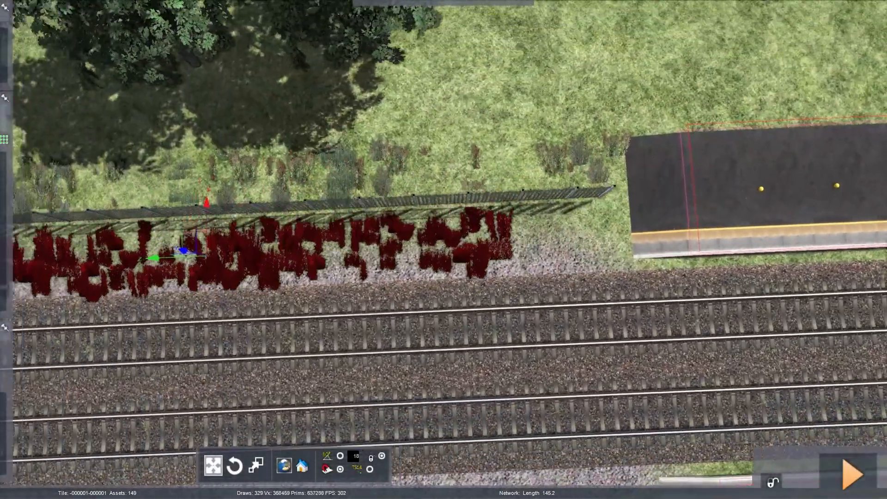
pyautogui.press('Down')
pyautogui.moveTo(168, 254); pyautogui.dragTo(202, 251)
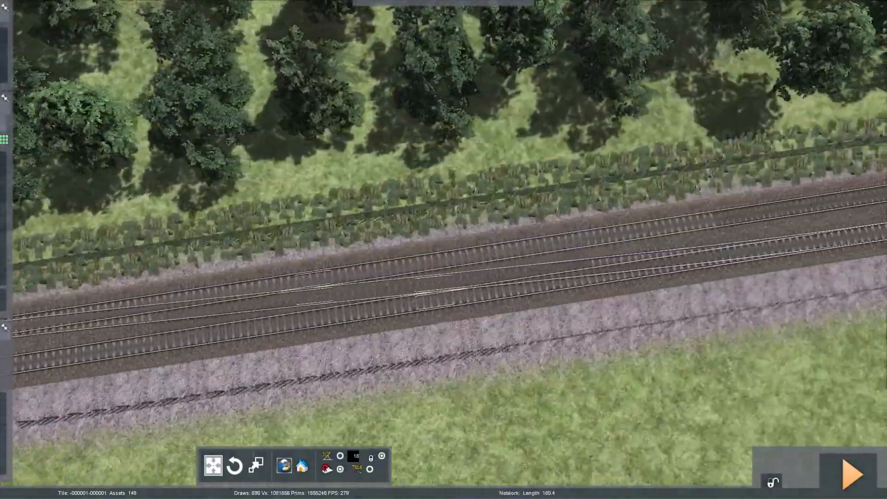
# Leave the editor to view the grass on both sides of the fence in the game, and return to the World Editor.
pyautogui.hotkey('ctrl', 'e')
pyautogui.press('Return')
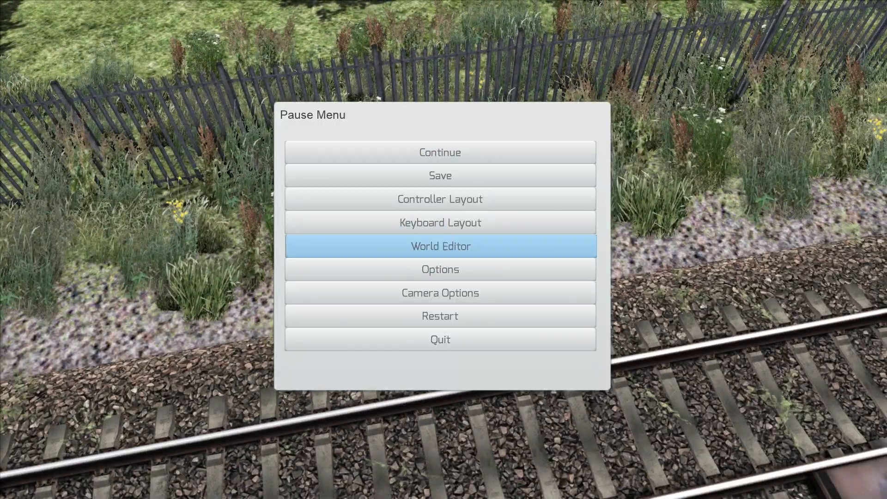
pyautogui.click(441, 246)
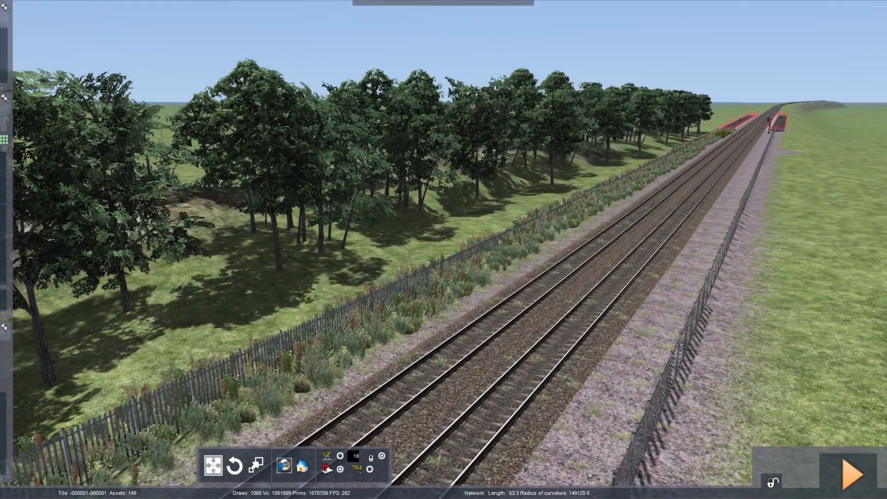
# Select the track-side grass weeds strips one after another, starting from the junction end of the fence.
pyautogui.moveTo(444, 250); pyautogui.dragTo(148, 249, button='right')
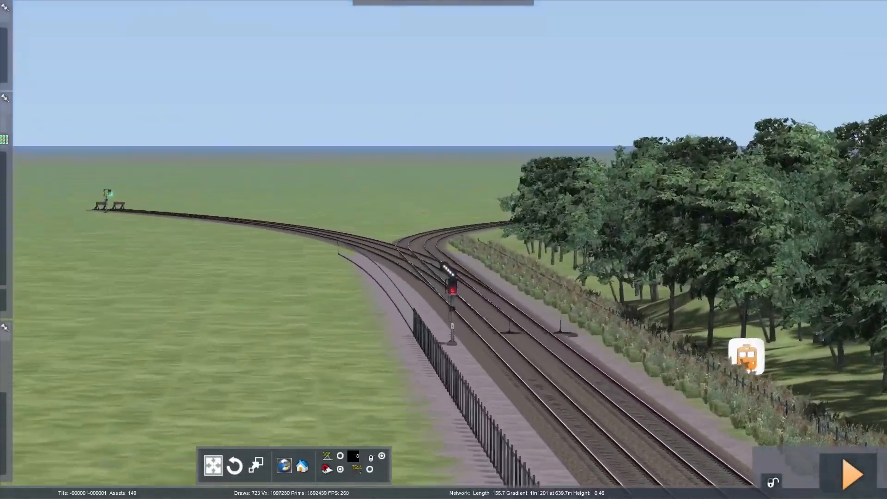
pyautogui.scroll(2, 480, 261)
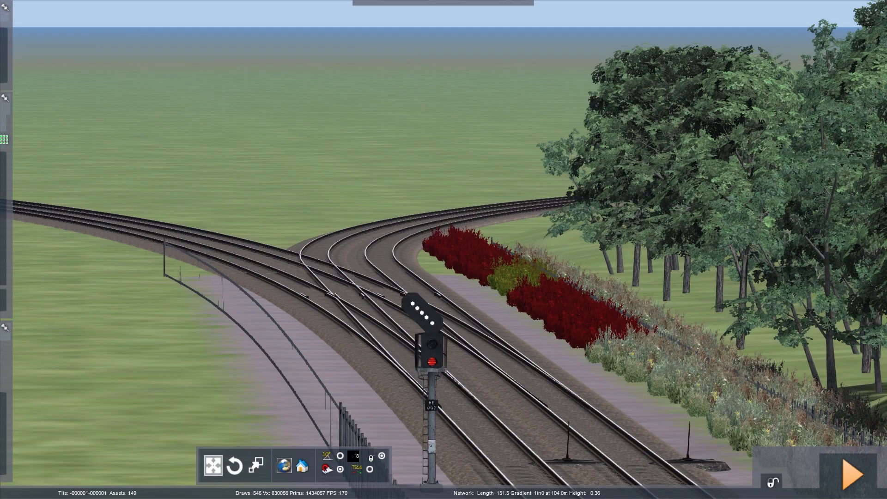
pyautogui.keyDown('ctrl'); pyautogui.click(517, 274); pyautogui.keyUp('ctrl')
pyautogui.keyDown('ctrl'); pyautogui.click(633, 359); pyautogui.keyUp('ctrl')
pyautogui.keyDown('ctrl'); pyautogui.click(712, 388); pyautogui.keyUp('ctrl')
pyautogui.moveTo(711, 388); pyautogui.dragTo(846, 490, button='right')
pyautogui.keyDown('ctrl'); pyautogui.click(634, 313); pyautogui.keyUp('ctrl')
pyautogui.keyDown('ctrl'); pyautogui.click(735, 374); pyautogui.keyUp('ctrl')
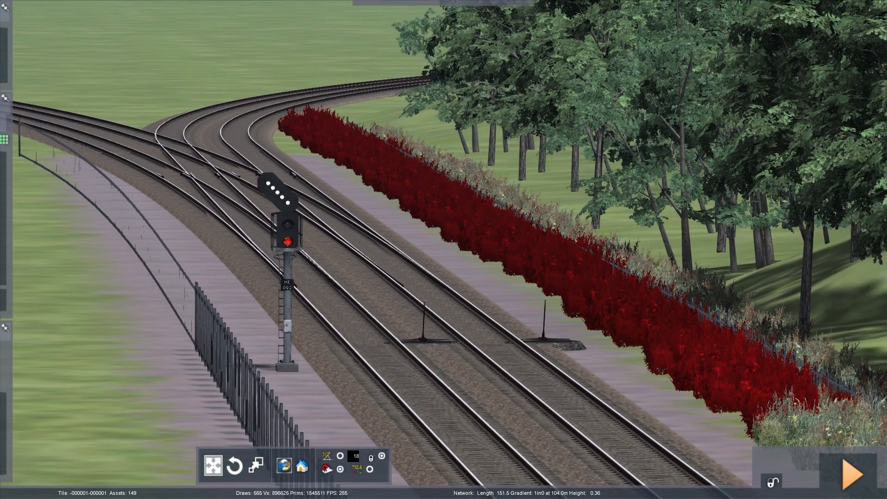
pyautogui.moveTo(444, 250); pyautogui.dragTo(693, 398, button='right')
pyautogui.scroll(-5, 462, 254)
pyautogui.keyDown('ctrl'); pyautogui.click(419, 229); pyautogui.keyUp('ctrl')
pyautogui.keyDown('ctrl'); pyautogui.click(511, 282); pyautogui.keyUp('ctrl')
pyautogui.keyDown('ctrl'); pyautogui.click(633, 356); pyautogui.keyUp('ctrl')
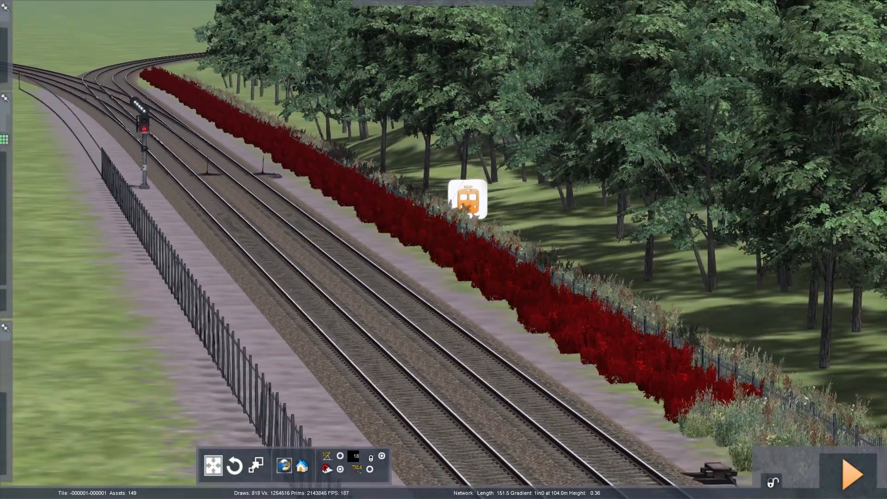
# Extend the selection to the remaining track-side grass weeds strips up to the platform end of the fence.
pyautogui.moveTo(444, 249); pyautogui.dragTo(693, 398, button='right')
pyautogui.keyDown('ctrl'); pyautogui.click(199, 198); pyautogui.keyUp('ctrl')
pyautogui.keyDown('ctrl'); pyautogui.click(500, 355); pyautogui.keyUp('ctrl')
pyautogui.moveTo(499, 356); pyautogui.dragTo(647, 435, button='right')
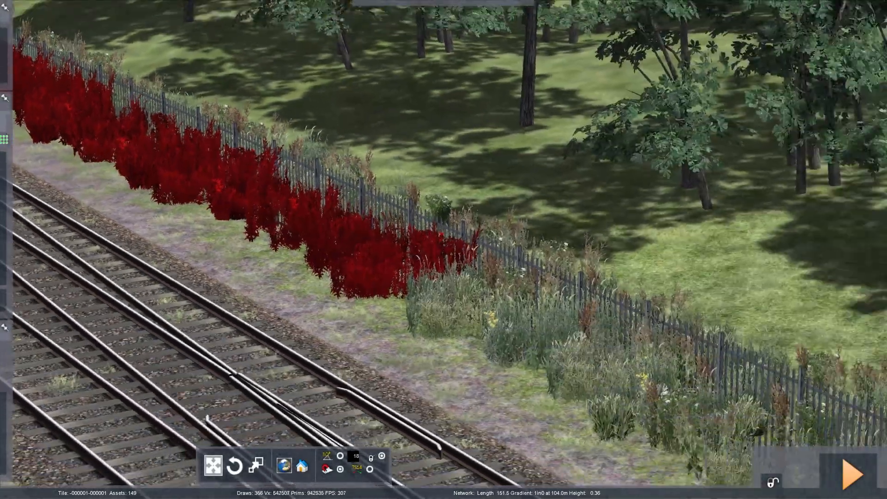
pyautogui.moveTo(444, 250); pyautogui.dragTo(647, 198, button='right')
pyautogui.scroll(-3, 444, 249)
pyautogui.keyDown('ctrl'); pyautogui.click(361, 248); pyautogui.keyUp('ctrl')
pyautogui.keyDown('ctrl'); pyautogui.click(545, 312); pyautogui.keyUp('ctrl')
pyautogui.moveTo(444, 250); pyautogui.dragTo(670, 323, button='right')
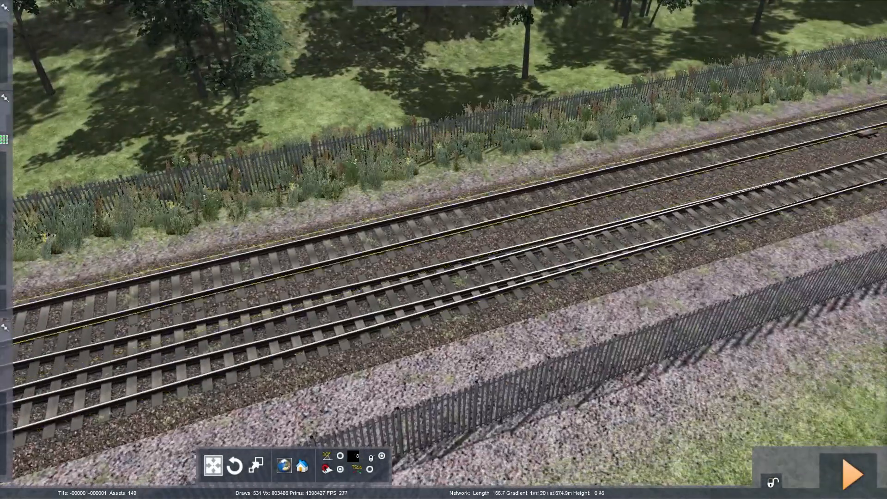
pyautogui.keyDown('ctrl'); pyautogui.click(152, 208); pyautogui.keyUp('ctrl')
pyautogui.keyDown('ctrl'); pyautogui.click(389, 162); pyautogui.keyUp('ctrl')
pyautogui.moveTo(444, 250); pyautogui.dragTo(638, 148, button='right')
pyautogui.moveTo(444, 249); pyautogui.dragTo(592, 167, button='right')
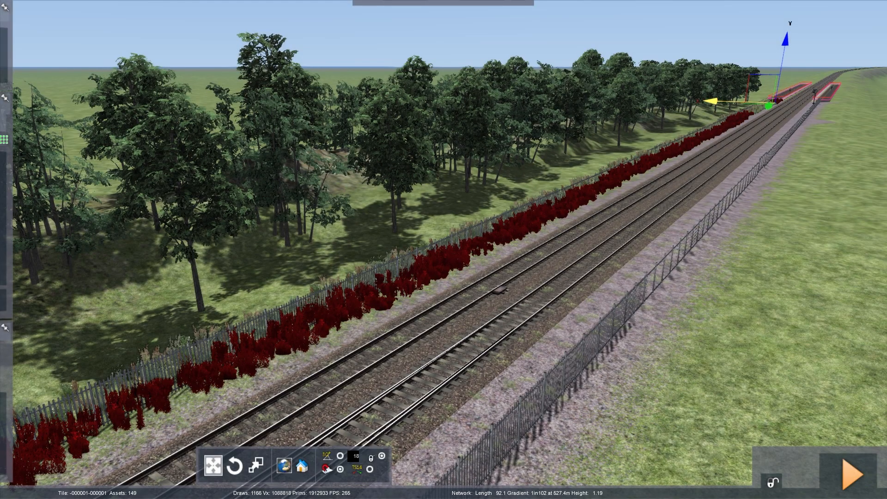
# Inspect close up how the grass on both sides of the fence meets the ground and look along the line.
pyautogui.moveTo(444, 249); pyautogui.dragTo(587, 111, button='right')
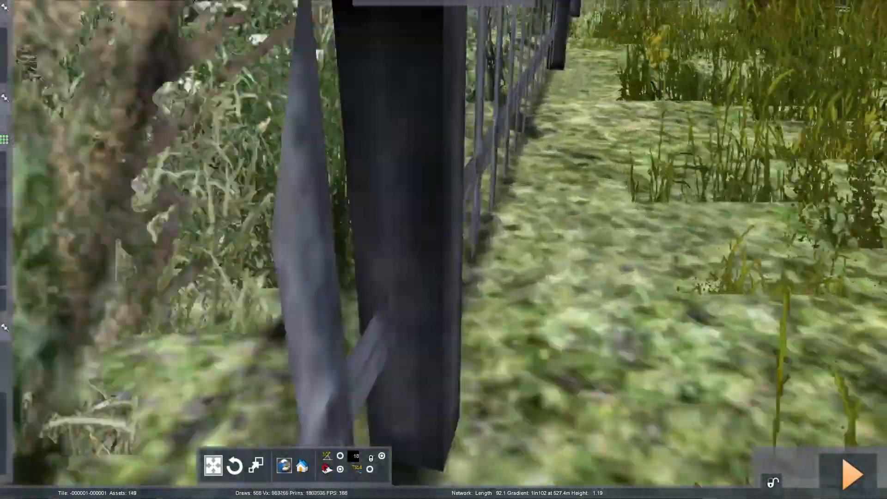
pyautogui.moveTo(444, 250); pyautogui.dragTo(647, 222, button='right')
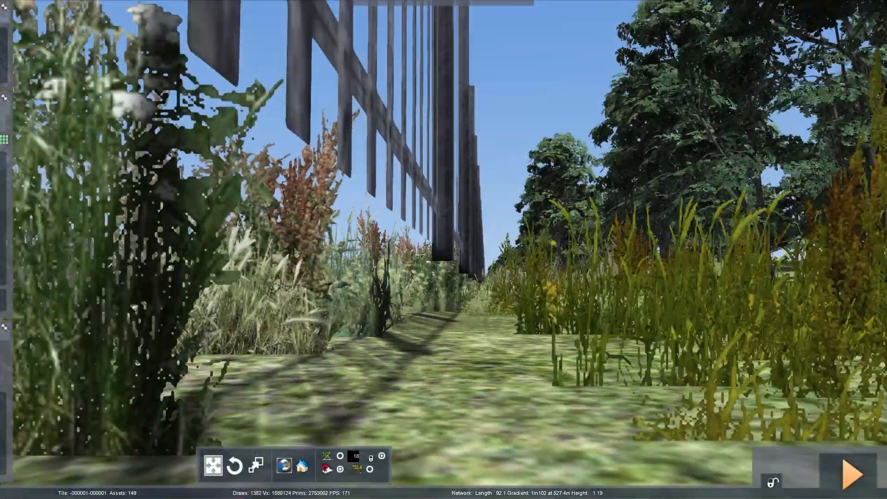
pyautogui.moveTo(443, 249); pyautogui.dragTo(693, 185, button='right')
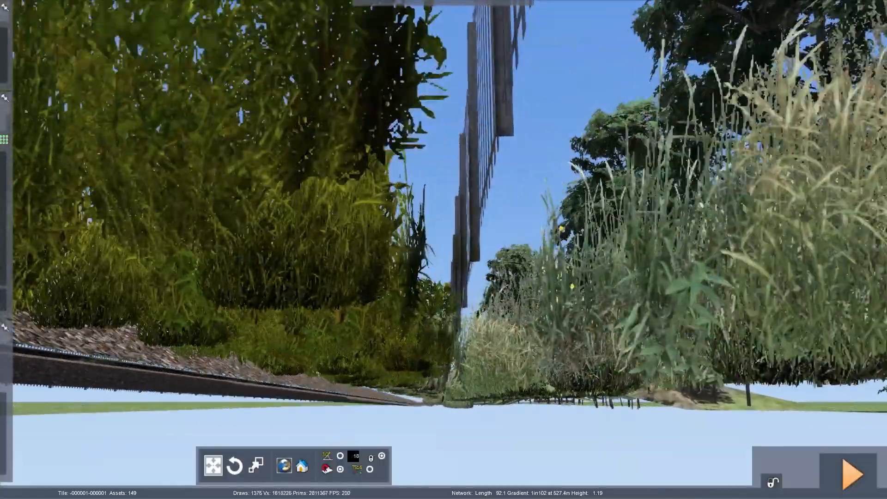
pyautogui.press('Up')
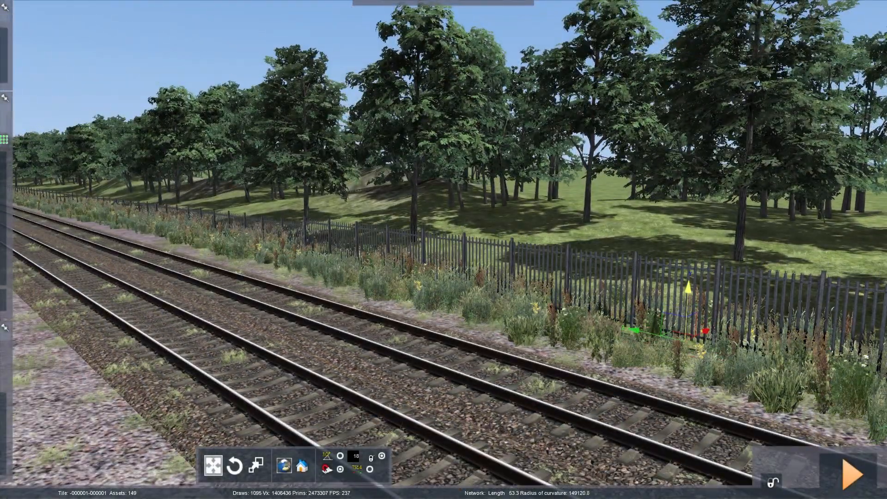
pyautogui.press('Up')
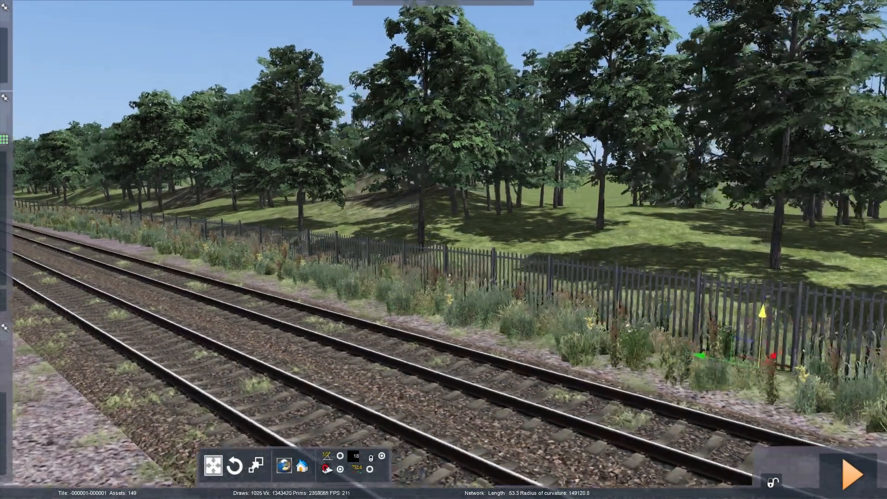
pyautogui.press('Up')
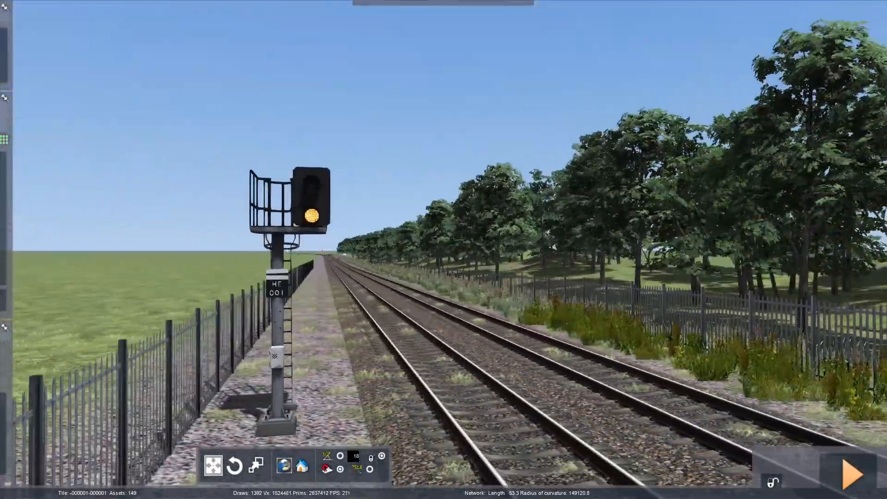
# Leave the editor to view the thickened grass and fence from the track in the game, and return to the World Editor.
pyautogui.press('Return')
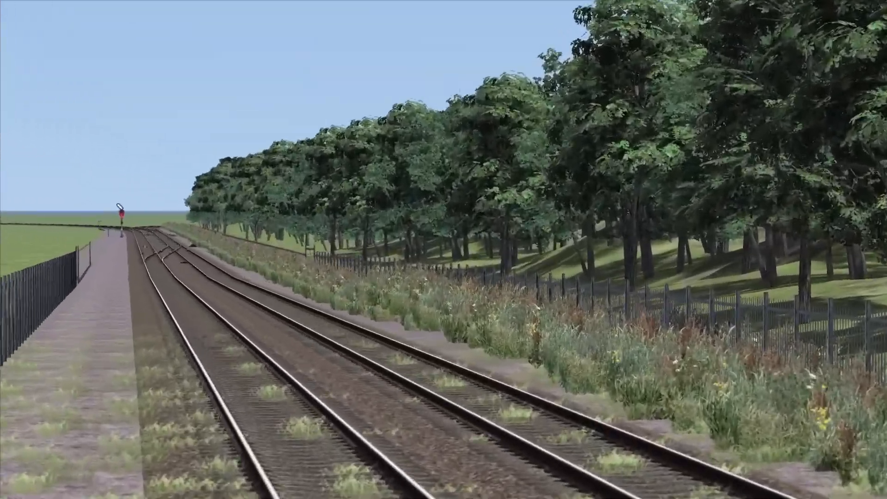
pyautogui.press('Down')
pyautogui.press('Up')
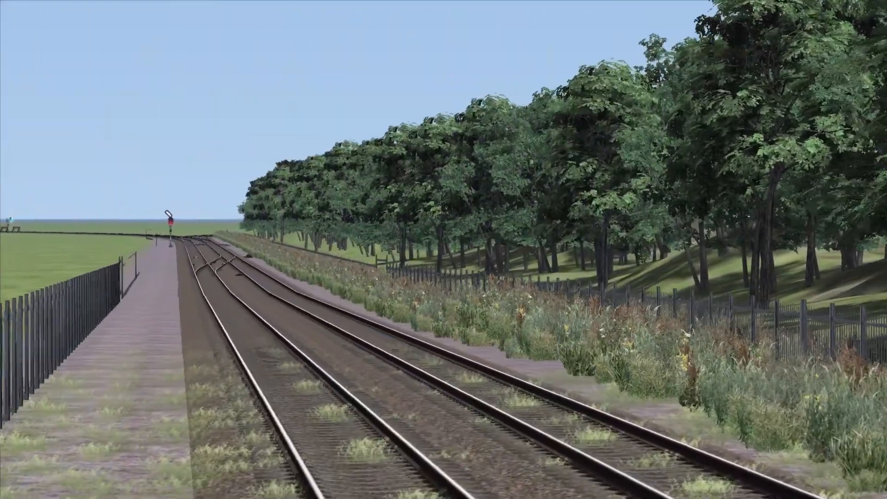
pyautogui.press('Down')
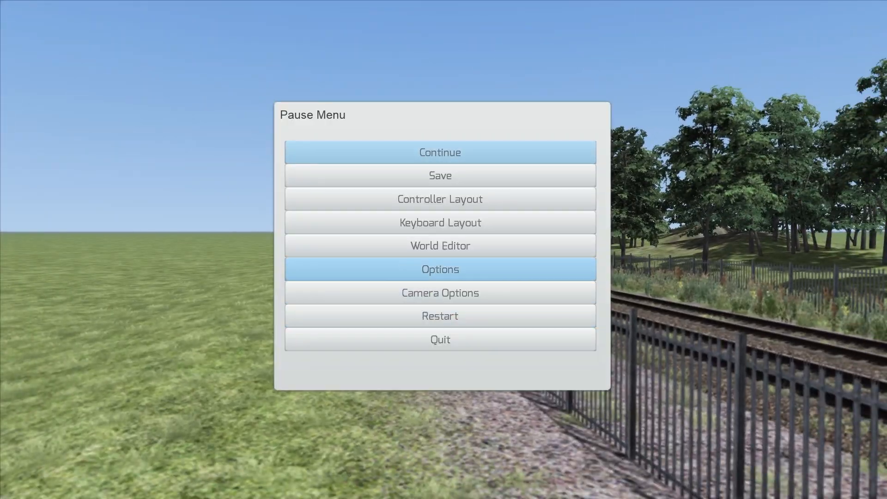
pyautogui.press('Return')
# Choose the terrain Height tool and lower a first patch of the field beside the fence opposite the trees.
pyautogui.moveTo(444, 250); pyautogui.dragTo(624, 314, button='right')
pyautogui.press('Down')
pyautogui.press('Left')
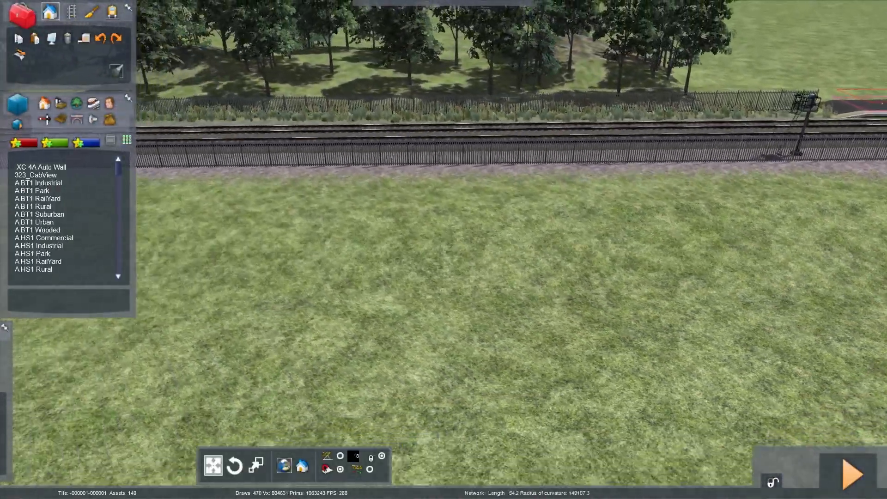
pyautogui.click(89, 11)
pyautogui.press('Left')
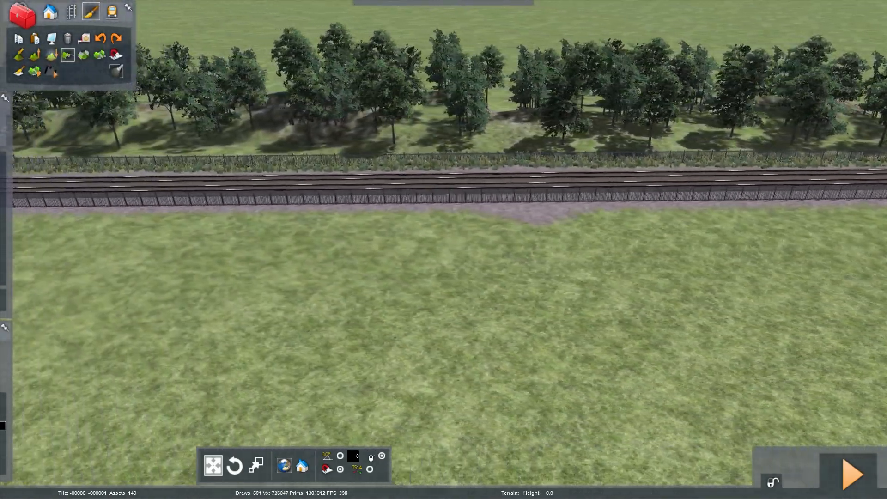
pyautogui.click(51, 55)
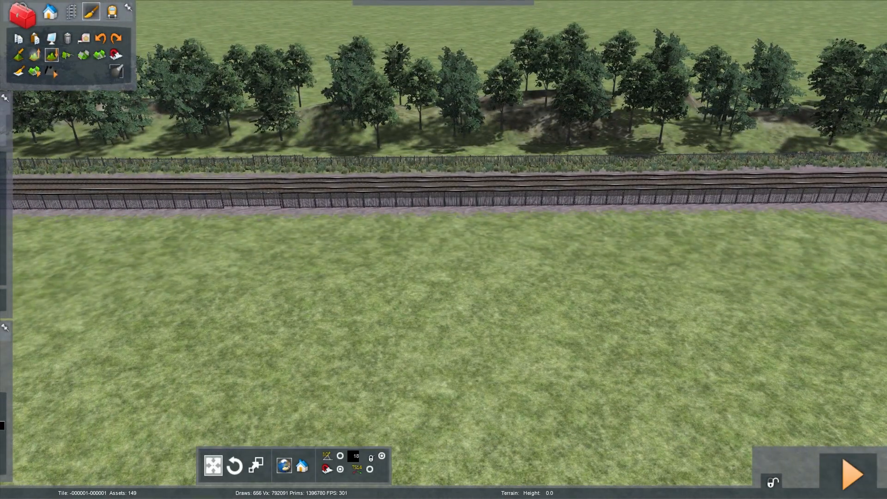
pyautogui.press('Left')
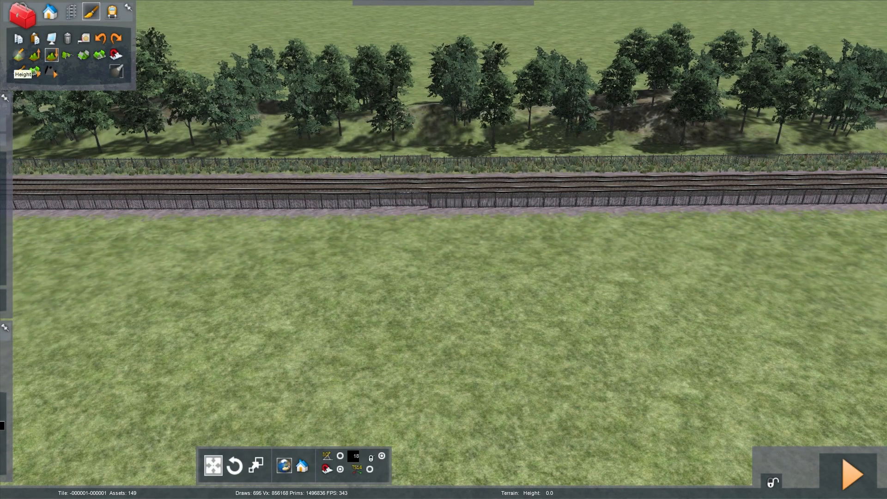
pyautogui.click(19, 54)
pyautogui.press('Left')
pyautogui.press('Down')
pyautogui.moveTo(183, 234); pyautogui.dragTo(261, 246)
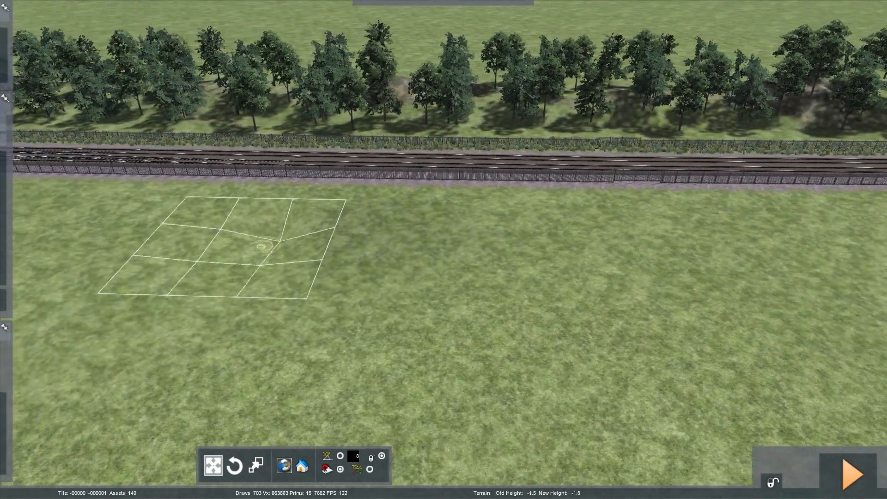
# Lower further patches of the field parallel to the fence opposite the trees, using a brush size of 45.
pyautogui.moveTo(444, 249); pyautogui.dragTo(457, 286, button='right')
pyautogui.press('Down')
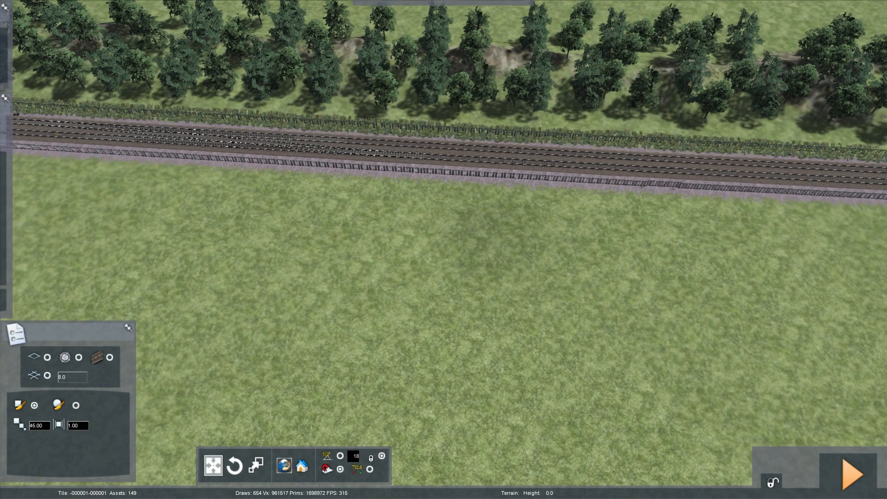
pyautogui.press('Down')
pyautogui.press('Left')
pyautogui.moveTo(317, 284); pyautogui.dragTo(370, 297)
pyautogui.press('Right')
pyautogui.moveTo(453, 324)
pyautogui.mouseDown()
pyautogui.moveTo(511, 345)
pyautogui.moveTo(504, 339)
pyautogui.mouseUp()
pyautogui.press('Right')
pyautogui.press('Down')
pyautogui.press('Right')
pyautogui.press('Left')
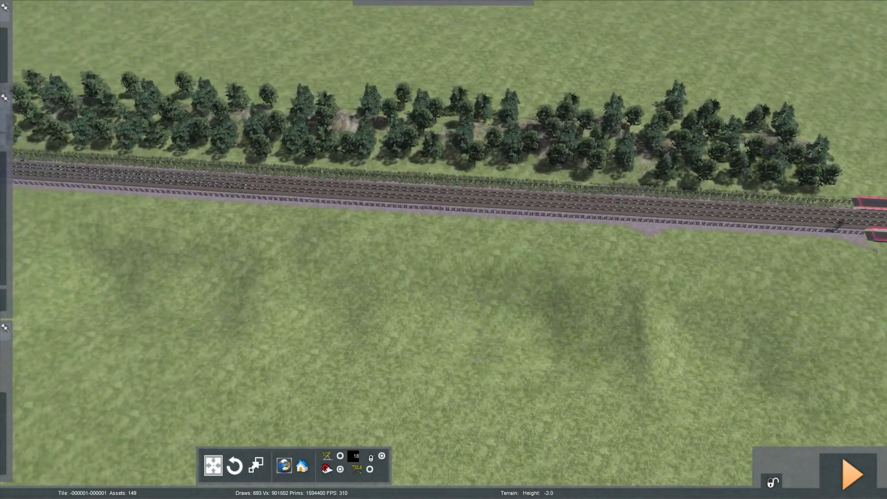
# Continue the row of lowered ground alongside the fence towards the junction end of the line.
pyautogui.moveTo(373, 285); pyautogui.dragTo(372, 287)
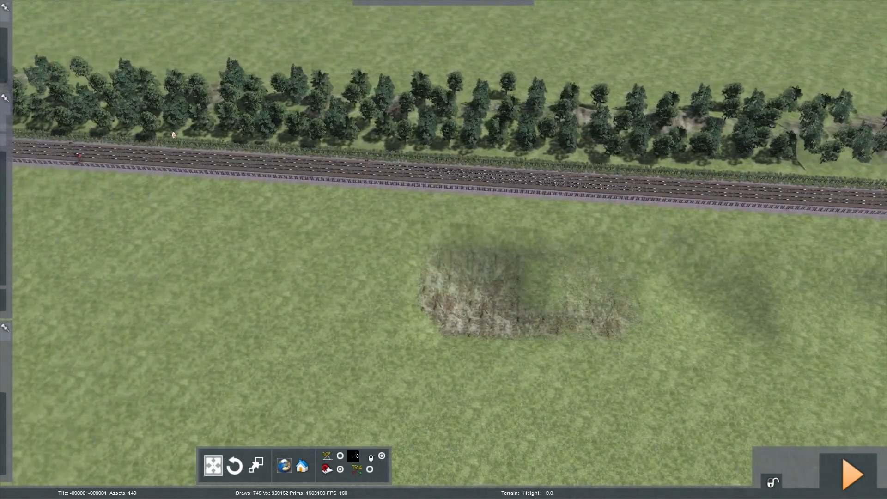
pyautogui.press('Left')
pyautogui.moveTo(372, 287); pyautogui.dragTo(393, 300, button='right')
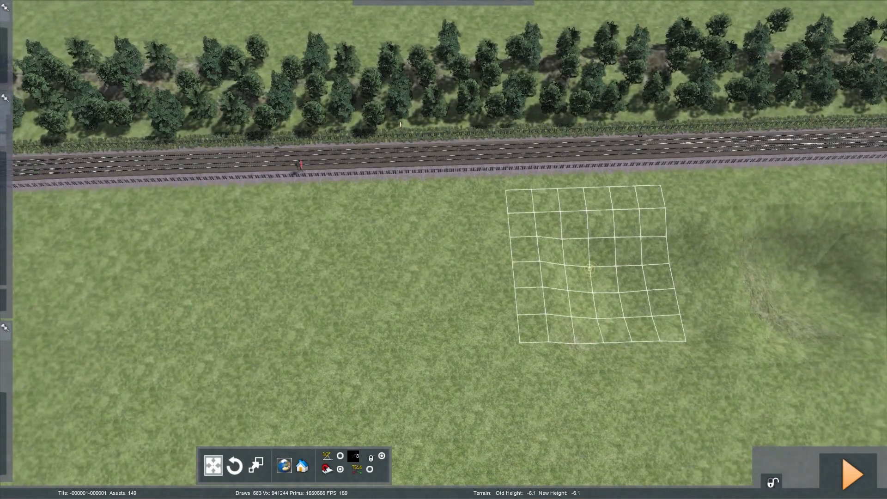
pyautogui.press('Left')
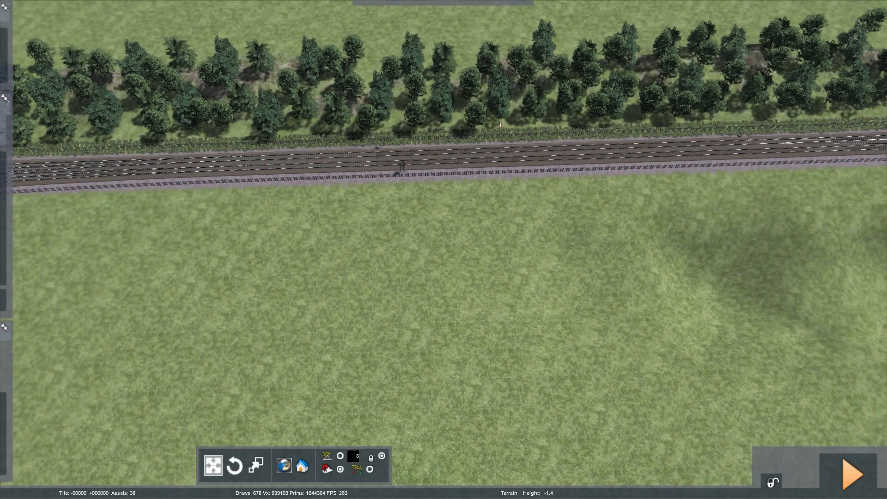
pyautogui.press('Left')
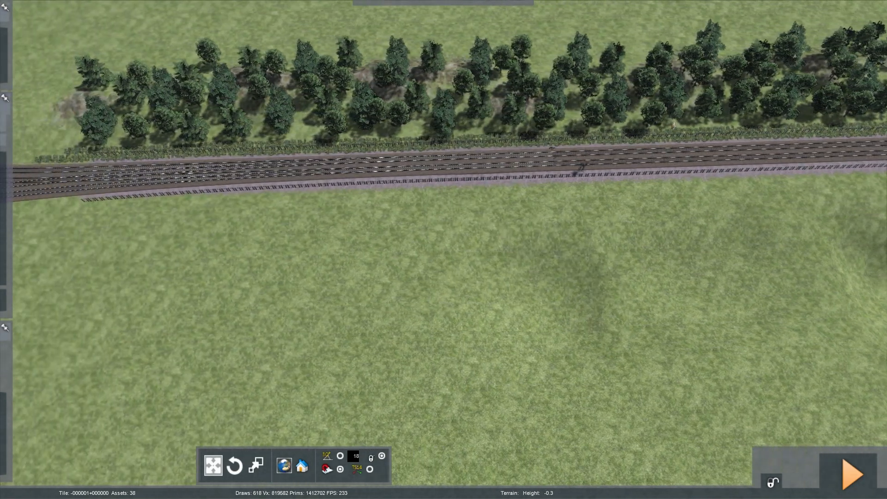
pyautogui.press('Left')
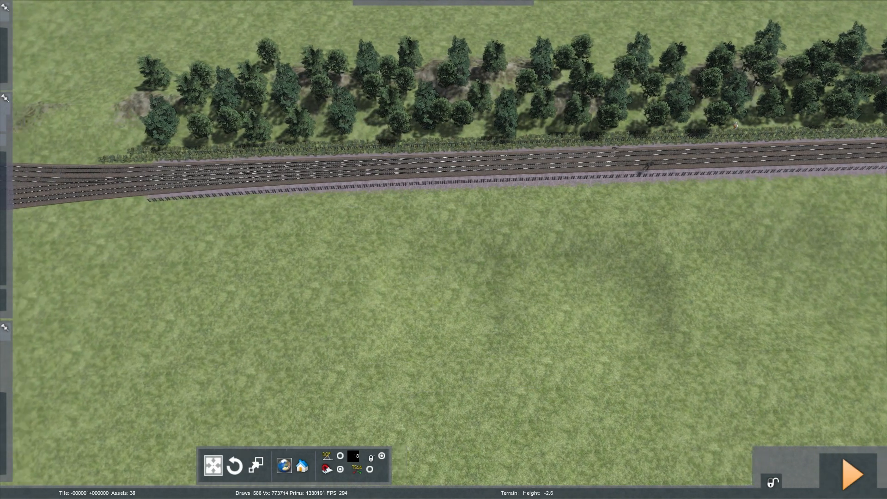
pyautogui.press('Left')
pyautogui.press('Right')
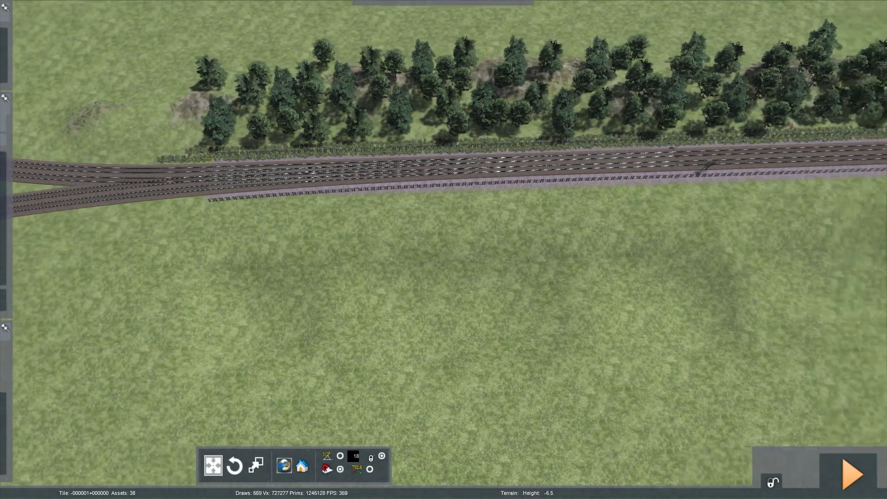
pyautogui.moveTo(293, 305); pyautogui.dragTo(444, 305, button='right')
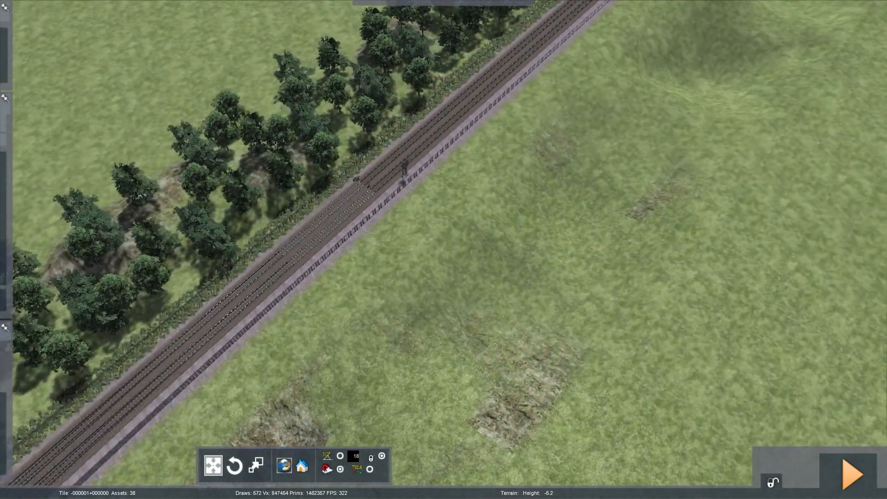
# Switch the terrain tool from height changes to flattening and start levelling the lowered ground beside the line.
pyautogui.moveTo(444, 250); pyautogui.dragTo(541, 208, button='right')
pyautogui.press('Up')
pyautogui.press('Up')
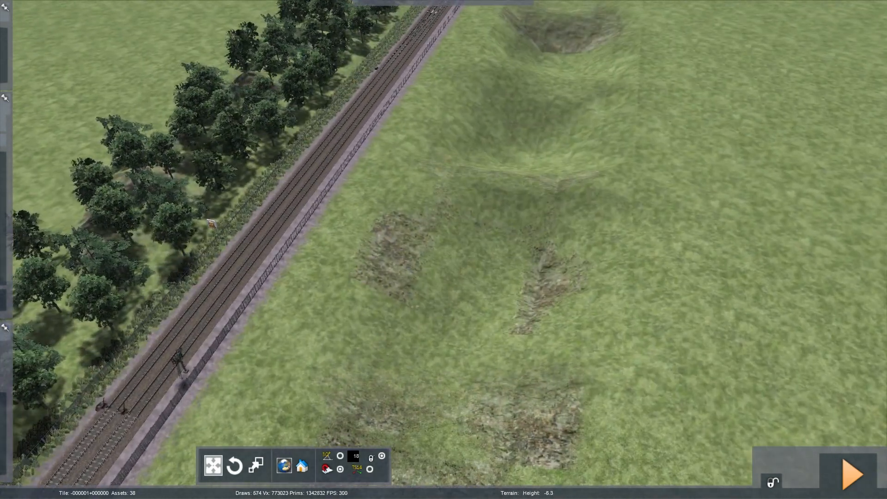
pyautogui.moveTo(444, 250); pyautogui.dragTo(514, 125, button='right')
pyautogui.moveTo(444, 250); pyautogui.dragTo(680, 366, button='right')
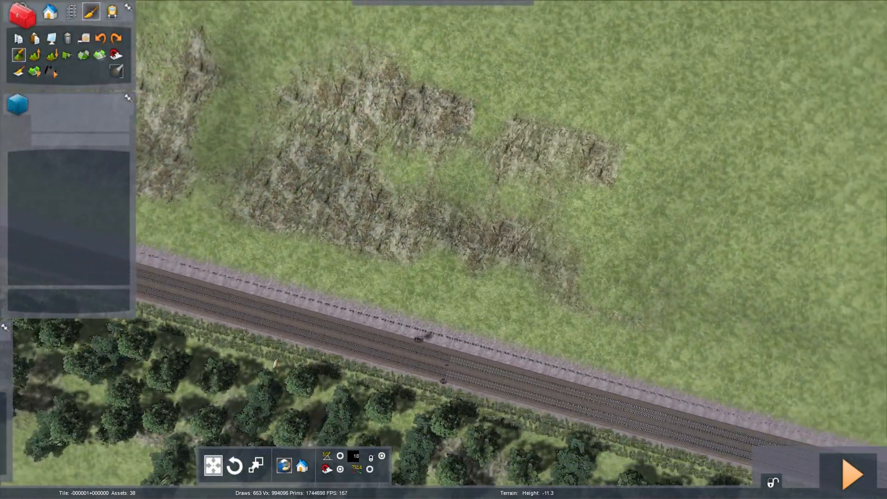
pyautogui.click(84, 55)
pyautogui.moveTo(443, 250); pyautogui.dragTo(610, 276, button='right')
pyautogui.moveTo(610, 277)
pyautogui.mouseDown()
pyautogui.moveTo(563, 207)
pyautogui.moveTo(478, 174)
pyautogui.moveTo(687, 146)
pyautogui.moveTo(533, 201)
pyautogui.moveTo(408, 207)
pyautogui.moveTo(345, 182)
pyautogui.moveTo(366, 125)
pyautogui.moveTo(318, 181)
pyautogui.moveTo(578, 134)
pyautogui.moveTo(600, 236)
pyautogui.moveTo(625, 227)
pyautogui.moveTo(582, 227)
pyautogui.moveTo(626, 177)
pyautogui.moveTo(323, 97)
pyautogui.moveTo(364, 101)
pyautogui.moveTo(384, 151)
pyautogui.moveTo(588, 175)
pyautogui.moveTo(278, 123)
pyautogui.moveTo(214, 238)
pyautogui.moveTo(224, 109)
pyautogui.moveTo(240, 79)
pyautogui.moveTo(269, 93)
pyautogui.moveTo(578, 134)
pyautogui.moveTo(668, 193)
pyautogui.moveTo(670, 227)
pyautogui.mouseUp()
# Extend the flattened low ground across a wide area of the field along the whole fenced stretch, leaving an embankment beside the track.
pyautogui.press('Down')
pyautogui.press('Left')
pyautogui.press('Right')
pyautogui.press('Down')
pyautogui.press('Right')
pyautogui.press('Left')
pyautogui.press('Left')
pyautogui.press('Up')
pyautogui.scroll(-1, 365, 101)
pyautogui.press('Right')
pyautogui.press('Left')
pyautogui.moveTo(671, 226); pyautogui.dragTo(712, 226, button='right')
pyautogui.press('Up')
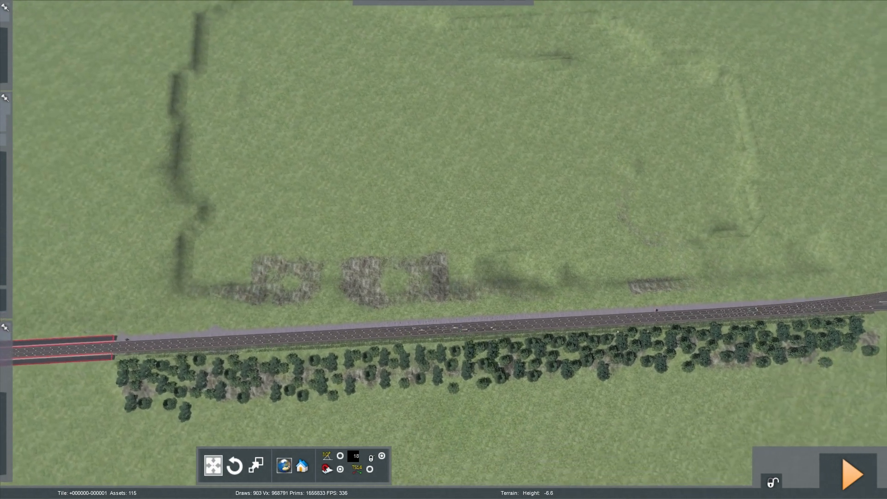
pyautogui.press('Up')
pyautogui.moveTo(443, 249); pyautogui.dragTo(393, 203, button='right')
pyautogui.press('Down')
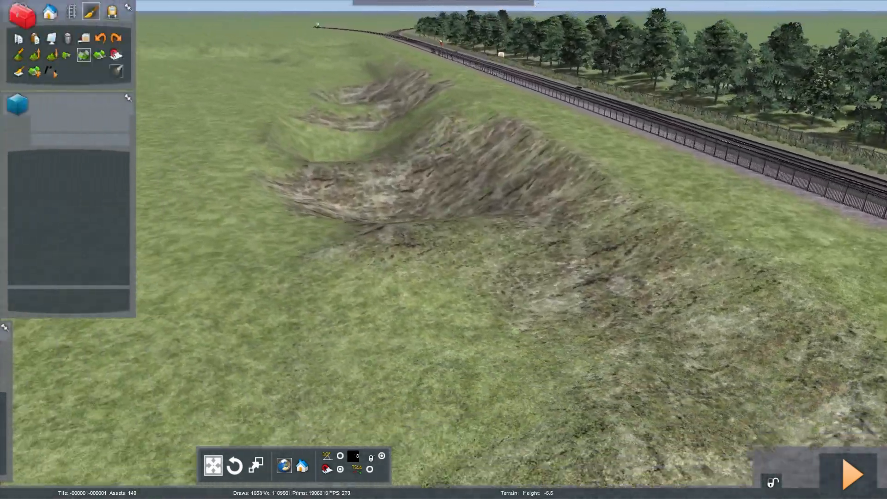
pyautogui.press('Down')
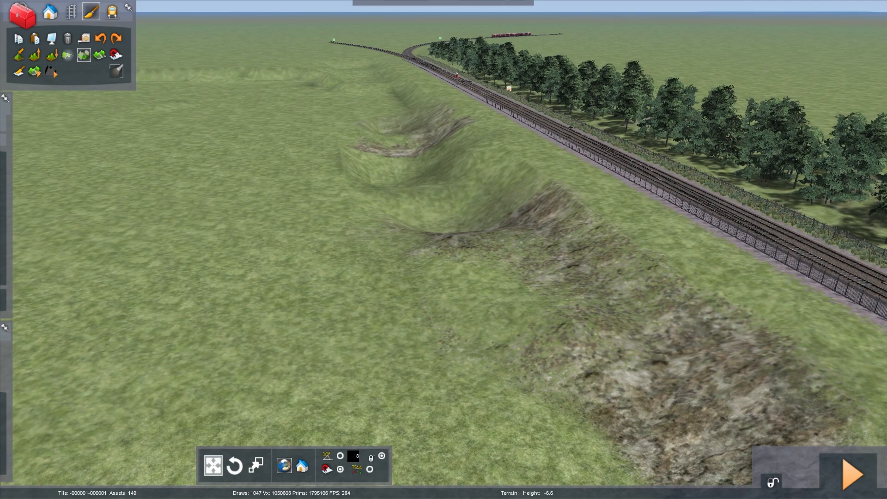
# Switch the terrain tool from flattening to smoothing and soften the lumpy embankment slope beside the fenced line.
pyautogui.click(68, 55)
pyautogui.press('Down')
pyautogui.moveTo(416, 244)
pyautogui.mouseDown()
pyautogui.moveTo(519, 234)
pyautogui.moveTo(406, 155)
pyautogui.moveTo(405, 163)
pyautogui.moveTo(419, 156)
pyautogui.mouseUp()
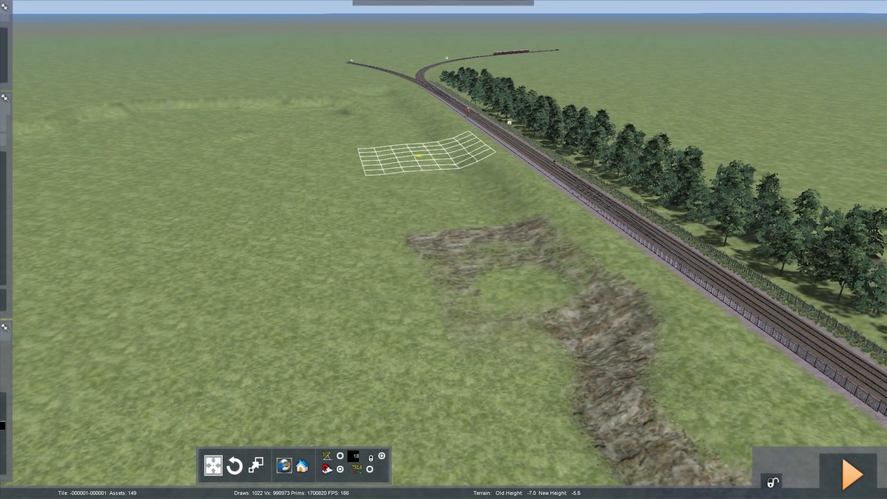
pyautogui.press('Down')
pyautogui.moveTo(259, 131); pyautogui.dragTo(598, 303, button='right')
pyautogui.press('Down')
pyautogui.press('Right')
pyautogui.press('Left')
pyautogui.press('Up')
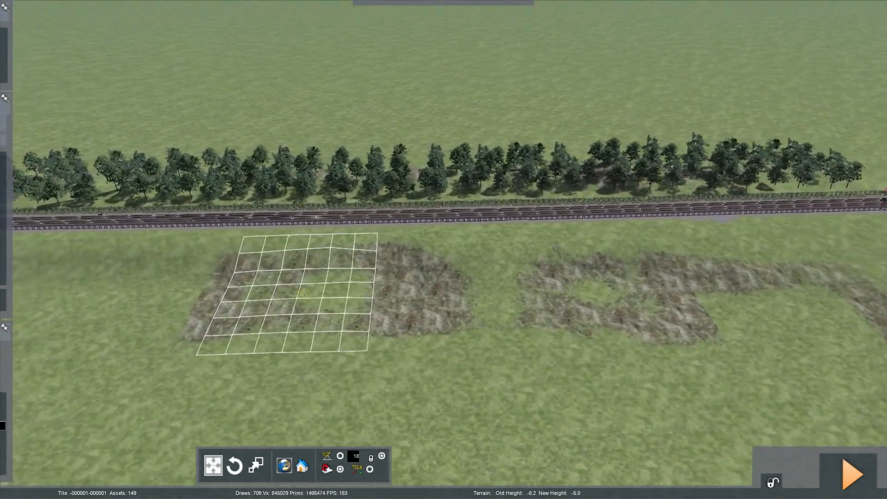
# Continue smoothing the rough lowered ground along the embankment opposite the row of trees.
pyautogui.press('Right')
pyautogui.moveTo(486, 331)
pyautogui.mouseDown(button='right')
pyautogui.moveTo(425, 384)
pyautogui.moveTo(455, 381)
pyautogui.moveTo(555, 295)
pyautogui.moveTo(657, 289)
pyautogui.mouseUp(button='right')
pyautogui.press('Left')
pyautogui.press('Up')
pyautogui.press('Left')
pyautogui.moveTo(416, 268)
pyautogui.mouseDown(button='right')
pyautogui.moveTo(471, 267)
pyautogui.moveTo(333, 296)
pyautogui.moveTo(287, 323)
pyautogui.mouseUp(button='right')
pyautogui.press('Left')
pyautogui.moveTo(348, 127)
pyautogui.mouseDown()
pyautogui.moveTo(399, 130)
pyautogui.moveTo(139, 62)
pyautogui.moveTo(222, 90)
pyautogui.moveTo(334, 155)
pyautogui.moveTo(245, 155)
pyautogui.moveTo(228, 113)
pyautogui.moveTo(117, 96)
pyautogui.moveTo(95, 80)
pyautogui.moveTo(169, 86)
pyautogui.moveTo(355, 153)
pyautogui.moveTo(111, 74)
pyautogui.mouseUp()
pyautogui.press('Down')
# Smooth the foot of the embankment and the adjoining field along the fence towards the junction.
pyautogui.press('Right')
pyautogui.press('Left')
pyautogui.press('Right')
pyautogui.press('Up')
pyautogui.moveTo(444, 250); pyautogui.dragTo(354, 95, button='right')
pyautogui.press('Down')
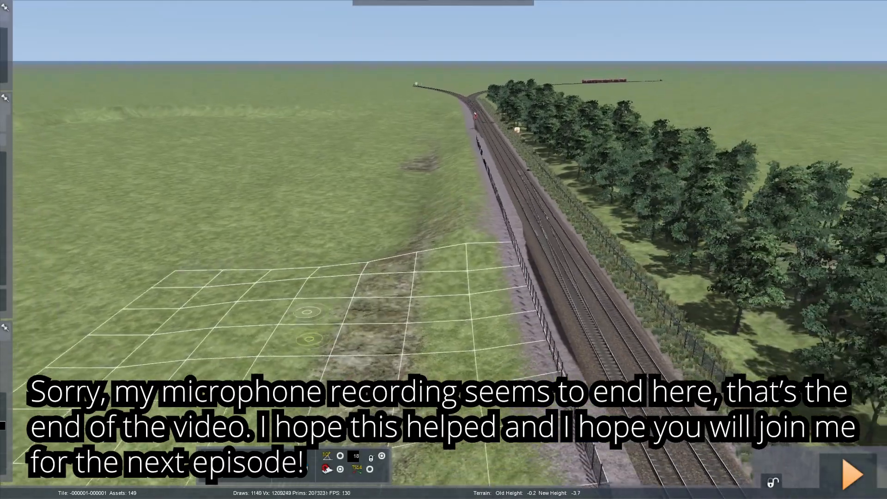
pyautogui.moveTo(358, 300); pyautogui.dragTo(359, 200)
pyautogui.press('Down')
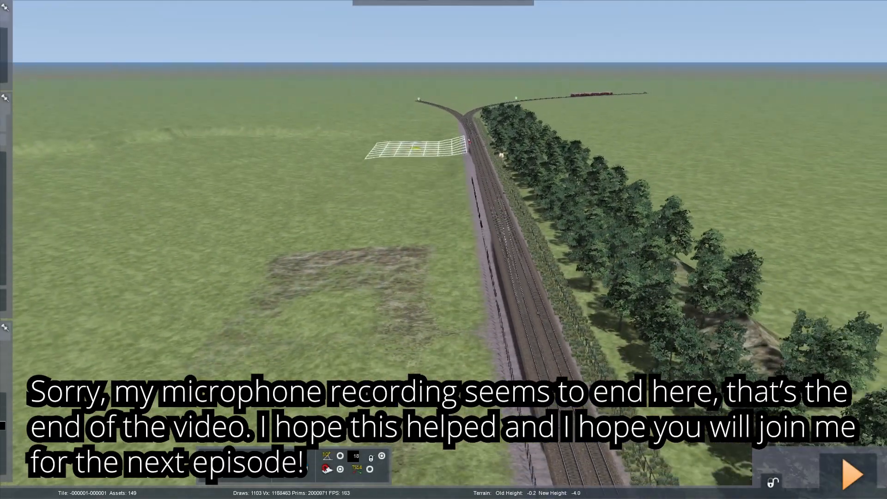
pyautogui.moveTo(415, 147); pyautogui.dragTo(509, 171, button='right')
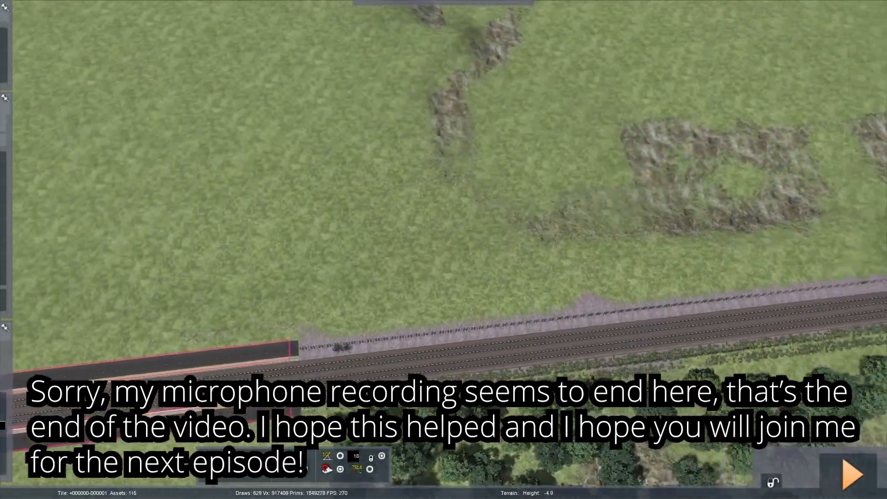
# Smooth the bumps in the ground right beside the fence and track with a smaller terrain brush.
pyautogui.press('Up')
pyautogui.moveTo(443, 250); pyautogui.dragTo(7, 393, button='right')
pyautogui.press('Up')
pyautogui.press('Up')
pyautogui.press('Left')
pyautogui.press('Down')
pyautogui.press('Down')
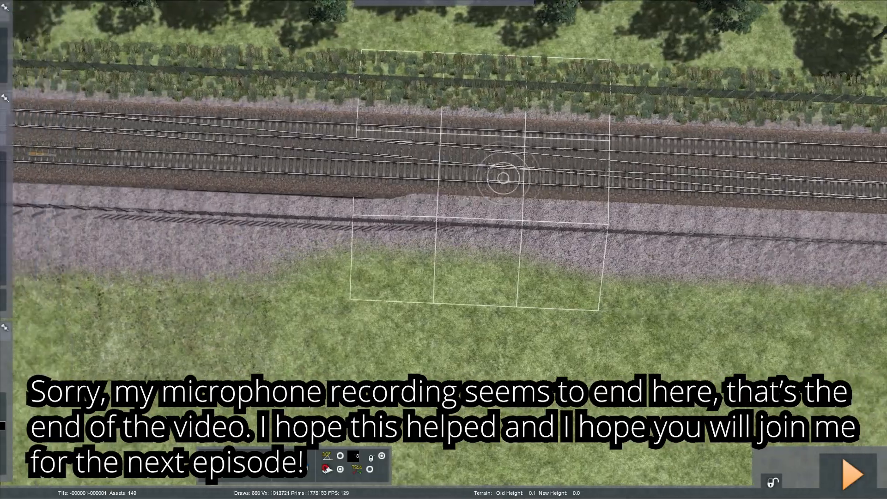
pyautogui.press('Left')
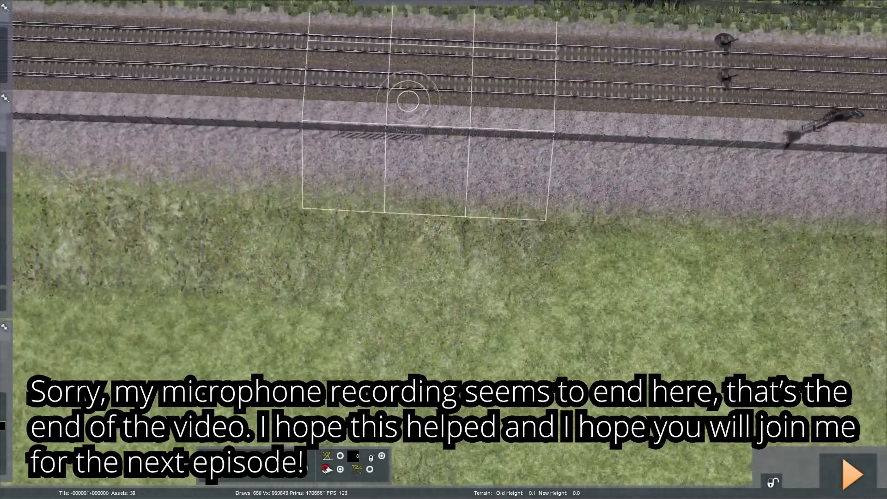
# View the embankment from ground level and start saving the changes to the route.
pyautogui.moveTo(408, 101)
pyautogui.mouseDown(button='right')
pyautogui.moveTo(490, 120)
pyautogui.moveTo(536, 148)
pyautogui.moveTo(573, 213)
pyautogui.moveTo(573, 115)
pyautogui.moveTo(620, 115)
pyautogui.moveTo(668, 241)
pyautogui.mouseUp(button='right')
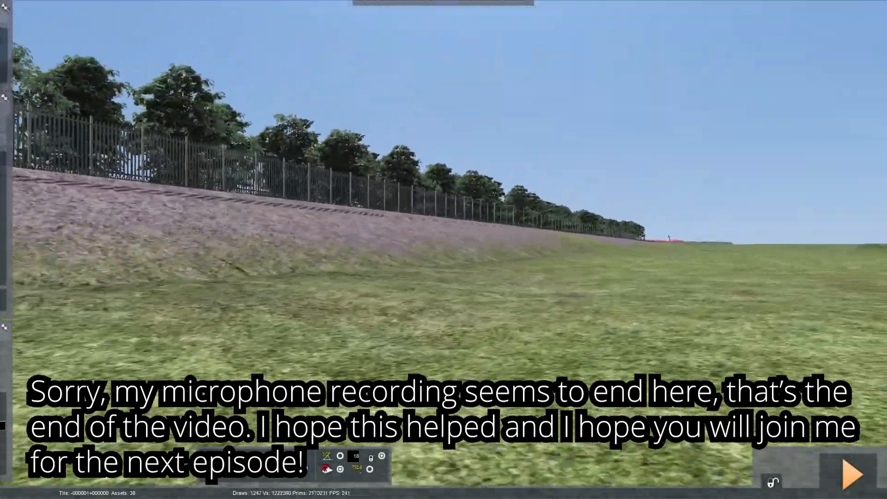
pyautogui.press('F2')
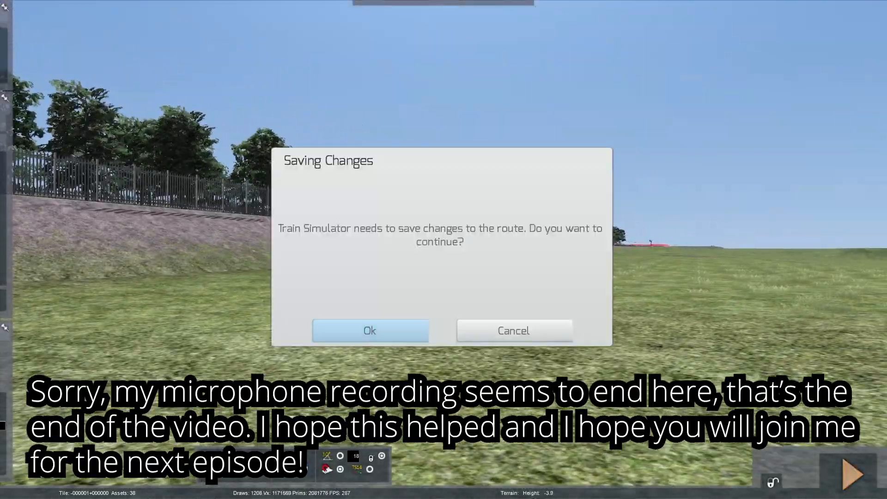